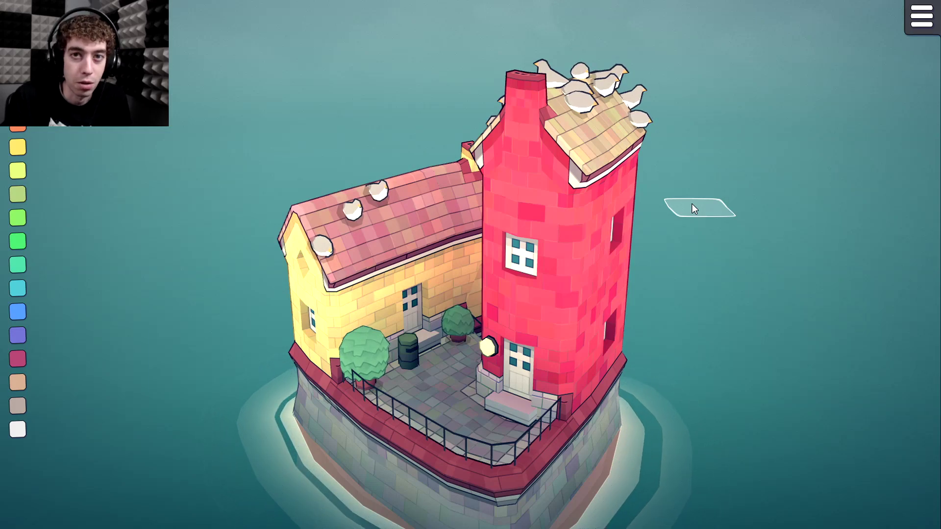
Build a new stone platform in the water beside the yellow house, enlarge it and join it to the island
scroll(599, 284, "down", 1)
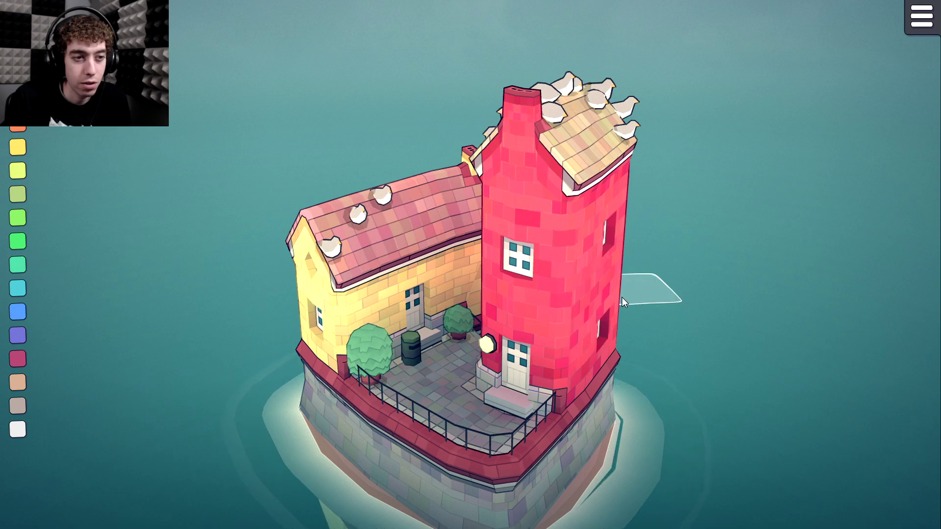
scroll(622, 297, "down", 5)
left_click_drag(604, 298, 228, 279)
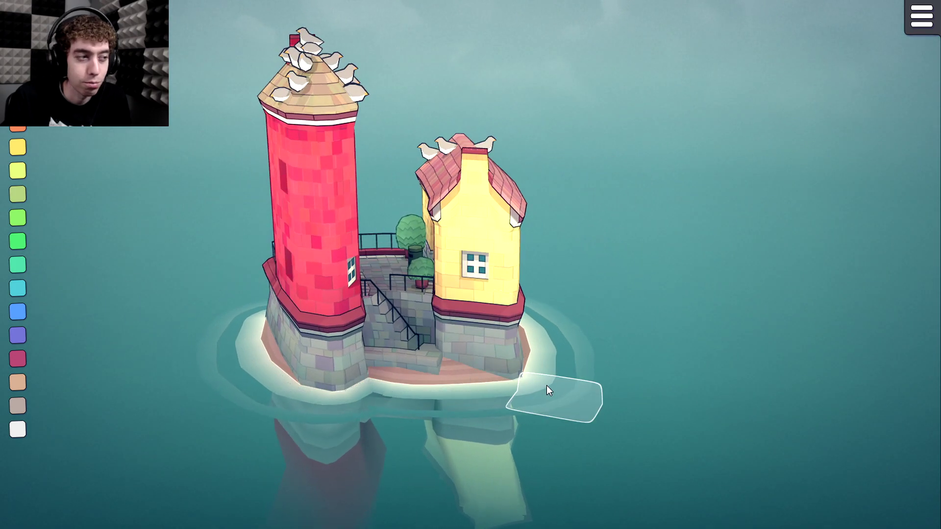
scroll(546, 387, "down", 4)
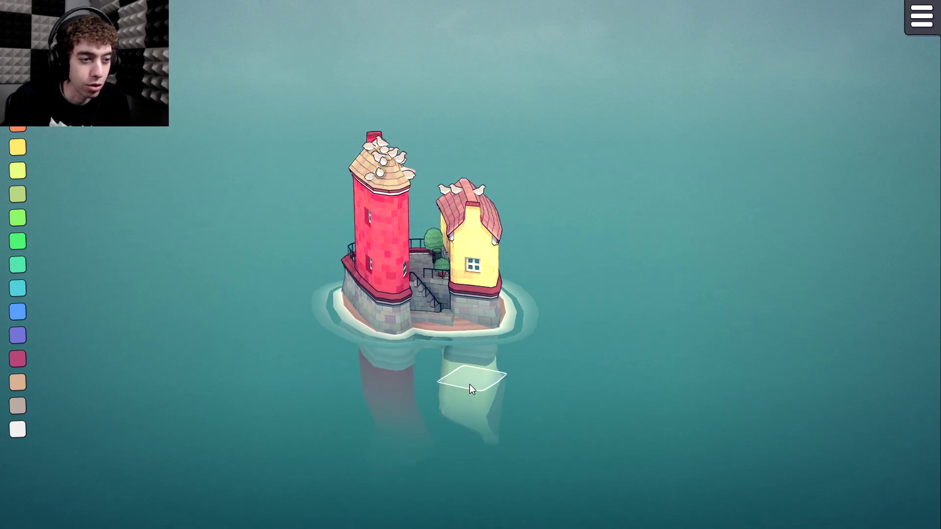
scroll(451, 382, "up", 3)
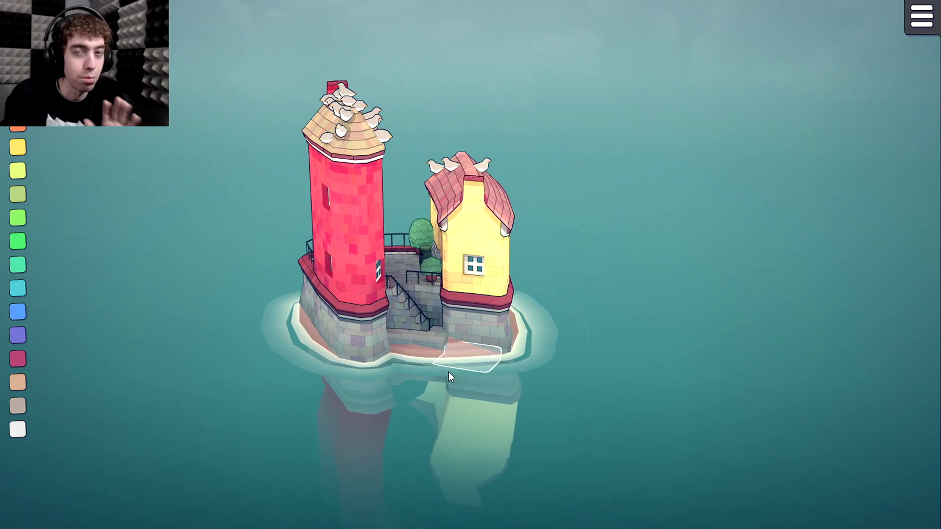
scroll(449, 372, "down", 2)
left_click(627, 349)
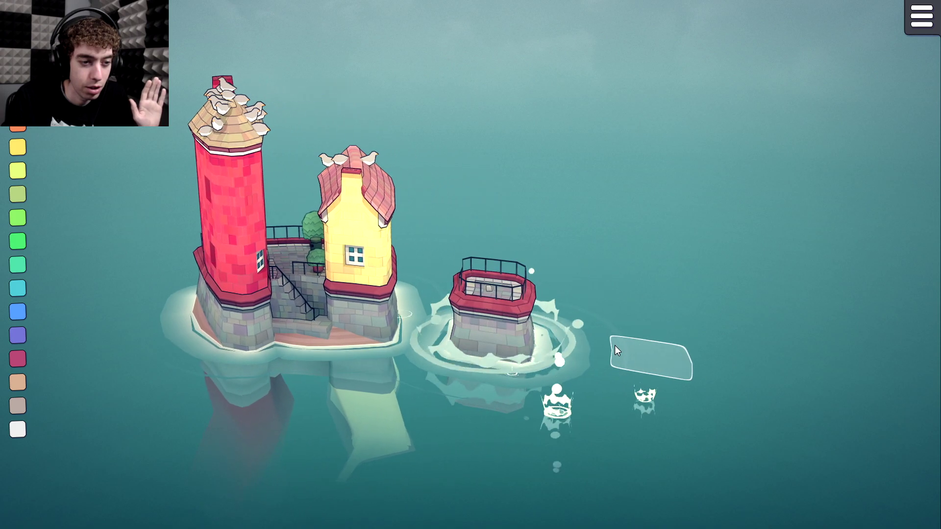
left_click(483, 324)
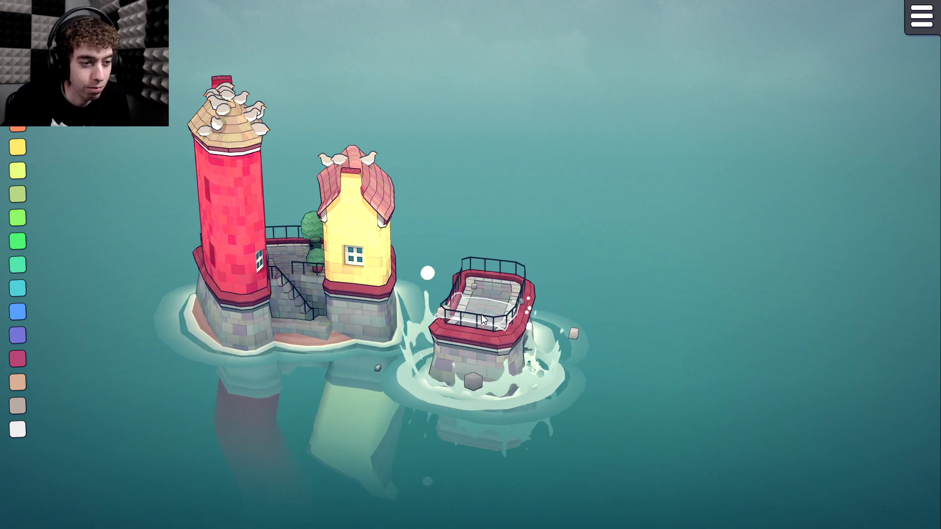
left_click(390, 337)
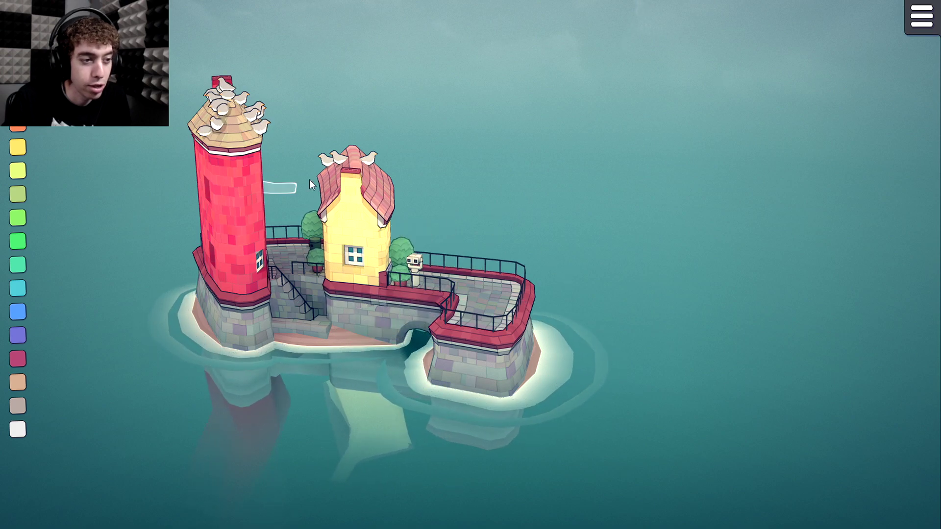
Put red houses on the new platform, extend its stone terrace and join the houses into one curved row
left_click(475, 278)
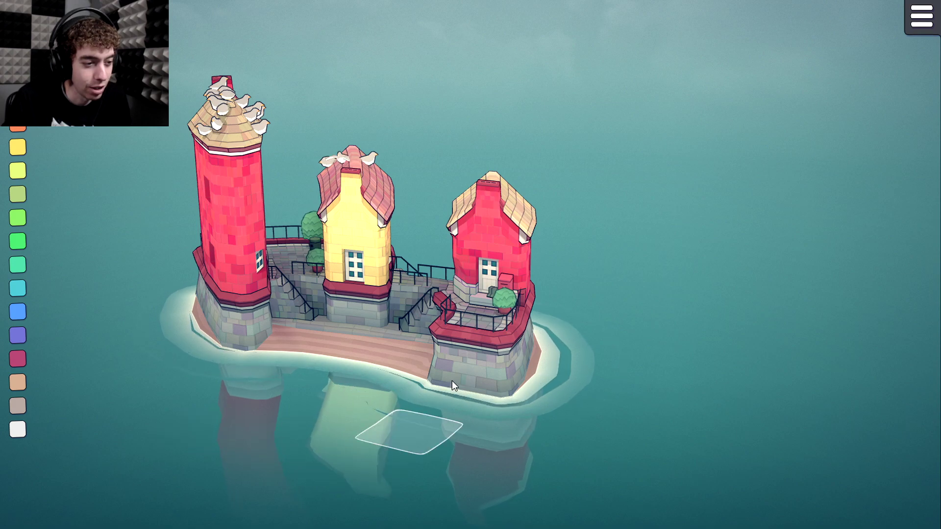
left_click(494, 338)
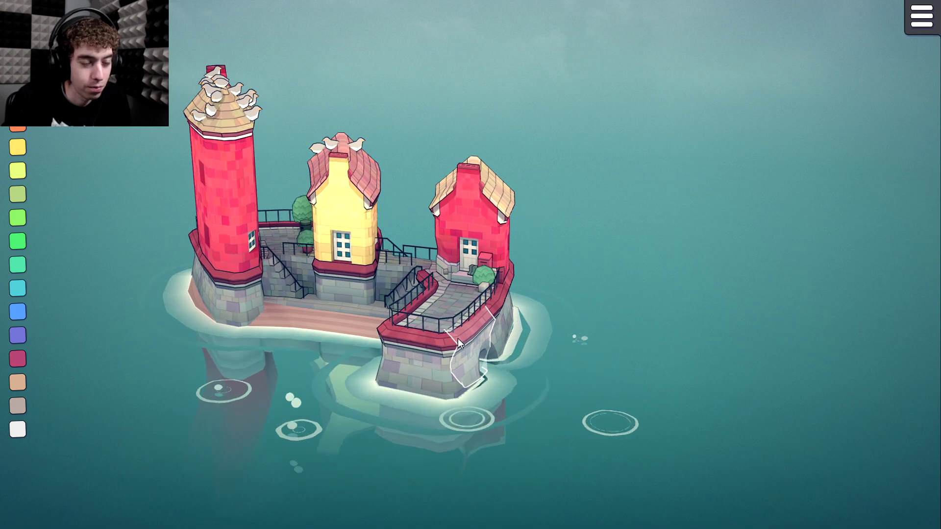
left_click(430, 311)
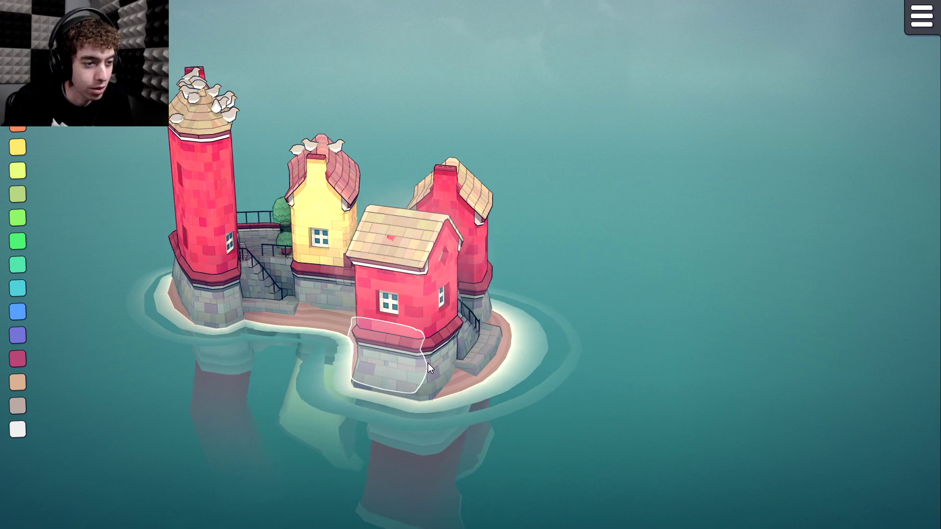
left_click_drag(461, 313, 421, 318)
left_click(455, 288)
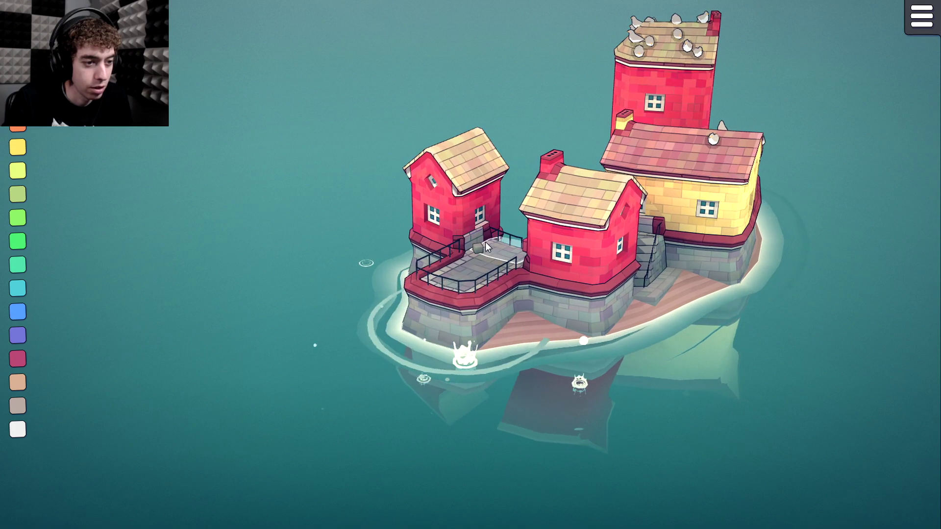
left_click(485, 242)
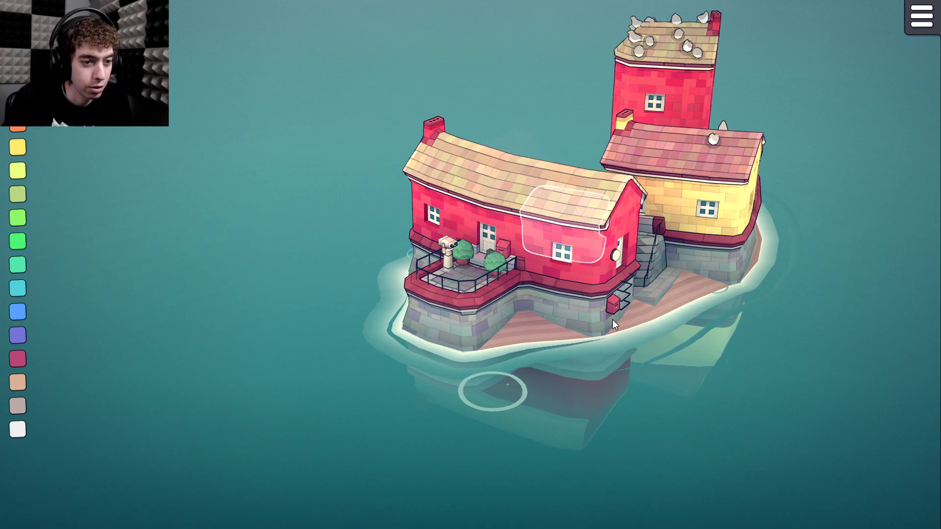
Add a stilted red room to the end of the curved house row and raise that end by one floor
left_click_drag(546, 291, 576, 374)
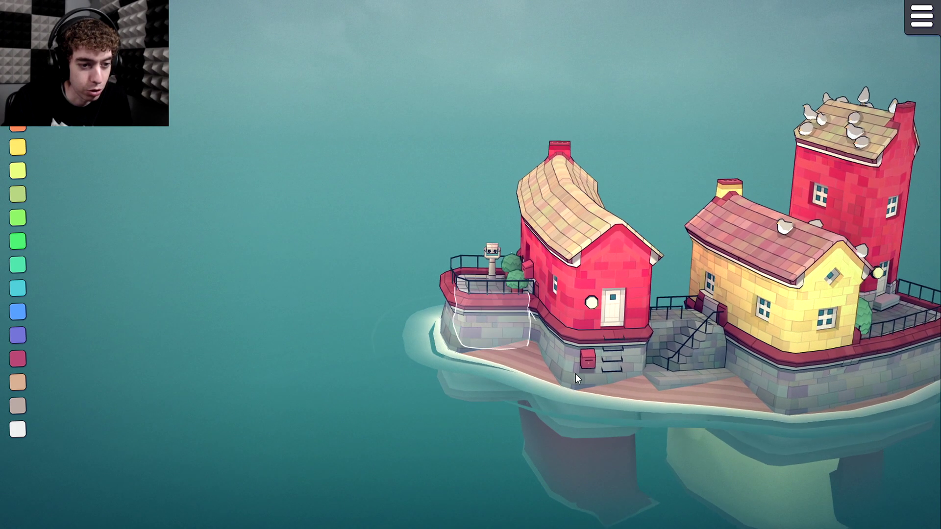
left_click(599, 258)
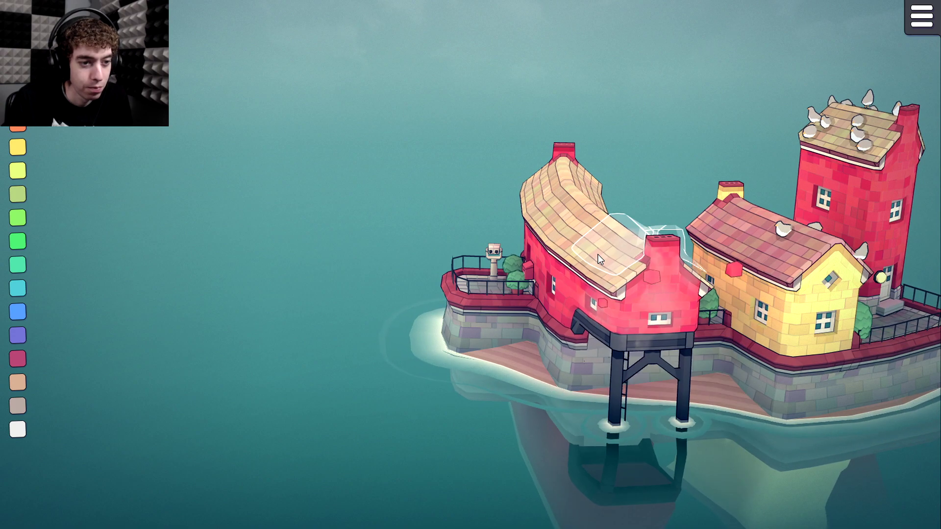
left_click_drag(630, 371, 408, 294)
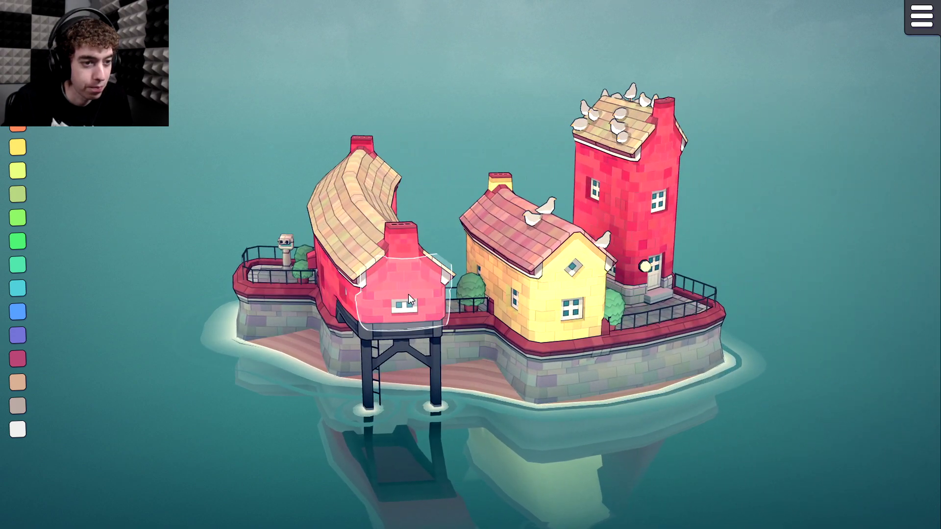
left_click(336, 218)
left_click(341, 197)
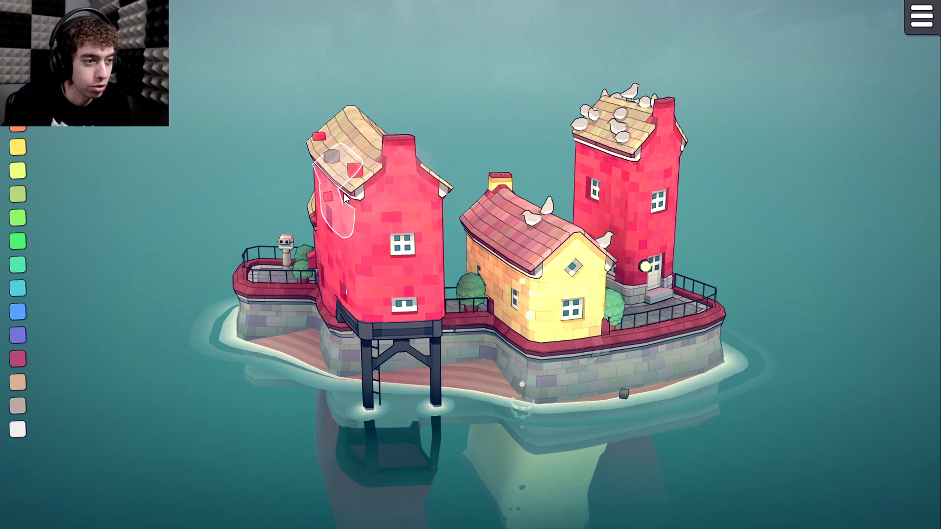
Extend the raised red building outward over the water on stilts, forming a flat terrace and a long roofed wing
left_click(388, 277)
left_click(387, 278)
left_click(387, 277)
left_click(378, 257)
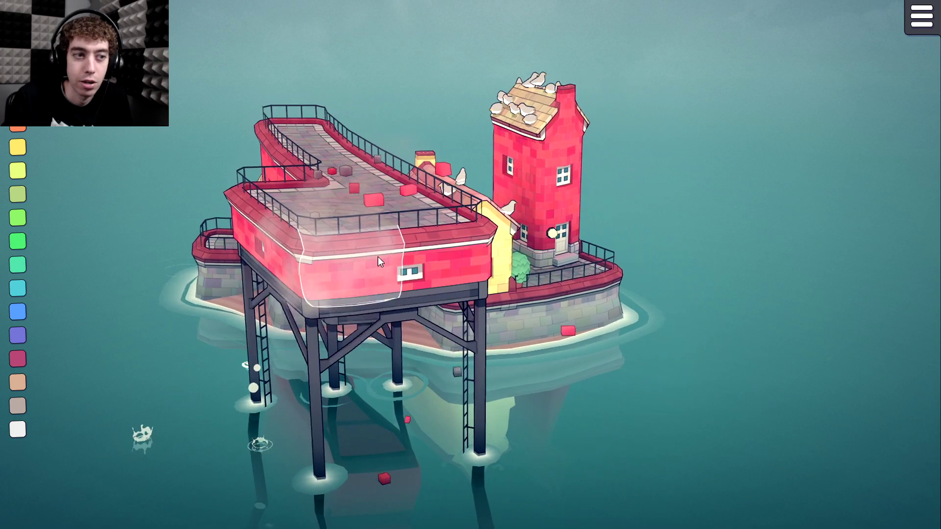
left_click(362, 206)
left_click(340, 155)
scroll(340, 155, "down", 3)
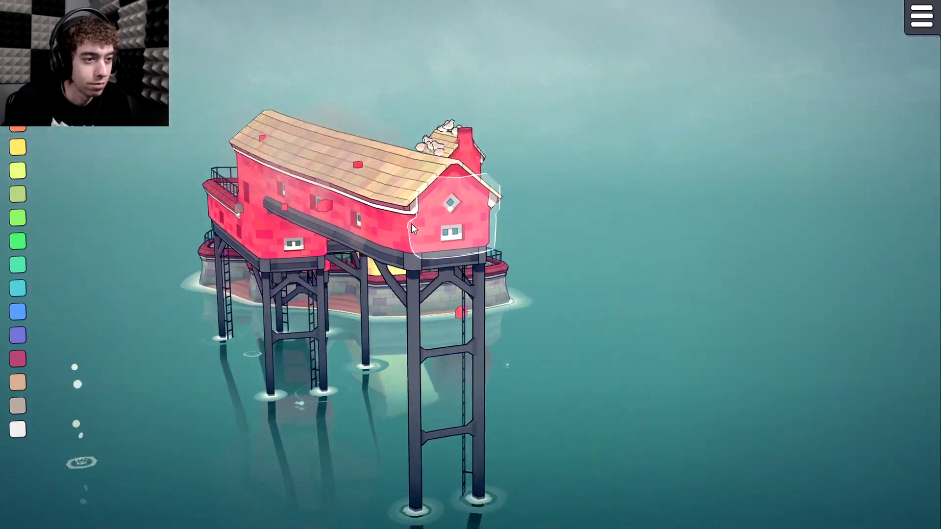
Add a roofed red section against the yellow house and place a separate stone platform in the water behind the town
left_click_drag(410, 224, 331, 213)
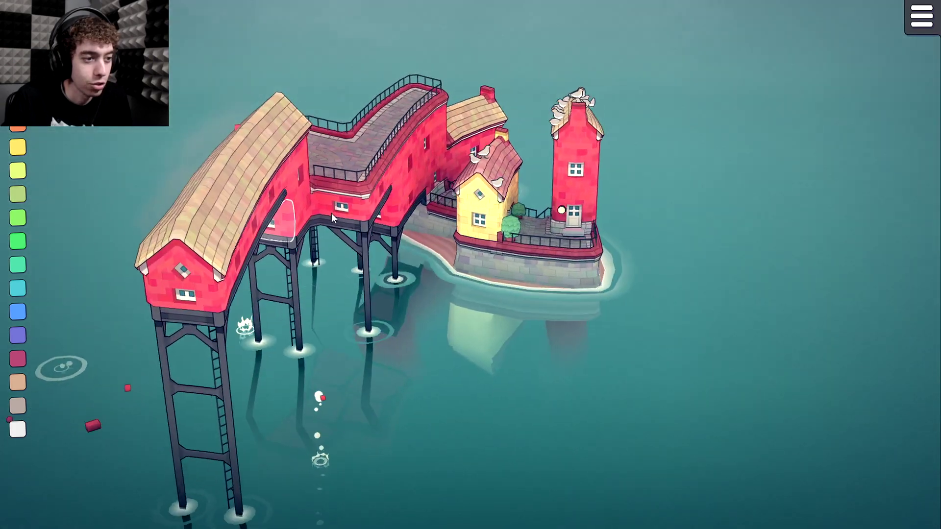
scroll(425, 220, "up", 2)
left_click(445, 181)
left_click(393, 108)
left_click_drag(393, 108, 426, 139)
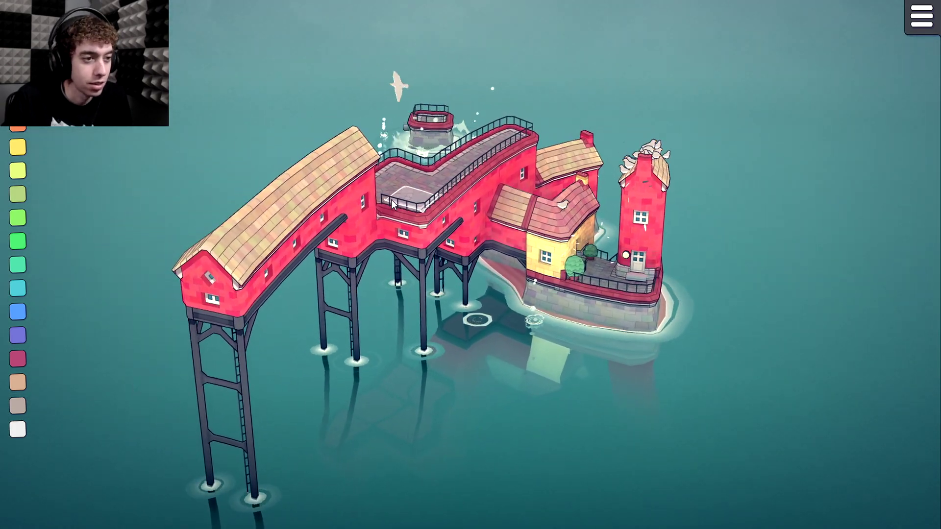
Add stilted red rooms with gabled roofs between the long wing and the yellow house
left_click(425, 178)
left_click(462, 176)
left_click(462, 175)
left_click(487, 171)
left_click_drag(516, 146, 614, 209)
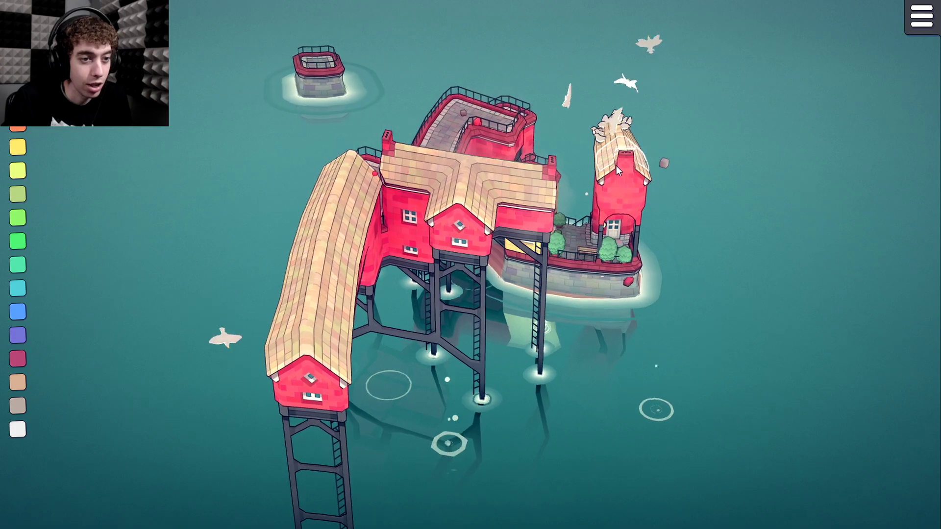
Widen the red tower onto stilts, link it to the central buildings with a roofed passage and add another detached stone platform
left_click(616, 166)
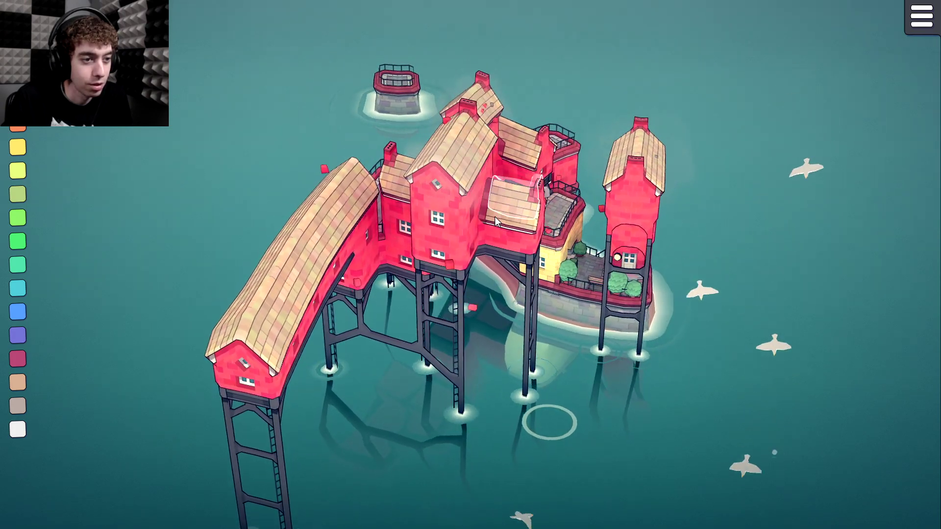
left_click_drag(495, 217, 623, 236)
left_click(596, 197)
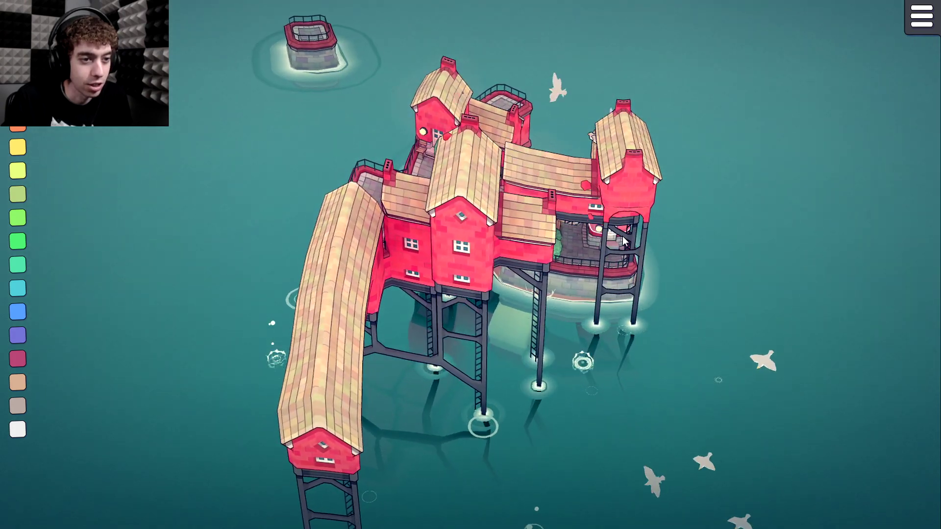
left_click(577, 129)
left_click_drag(508, 102, 442, 160)
left_click(443, 162)
left_click_drag(572, 222, 362, 196)
Build up the small stilted house beside the tall block and join it to the tower's stilted wing with a gabled corner room
right_click(339, 190)
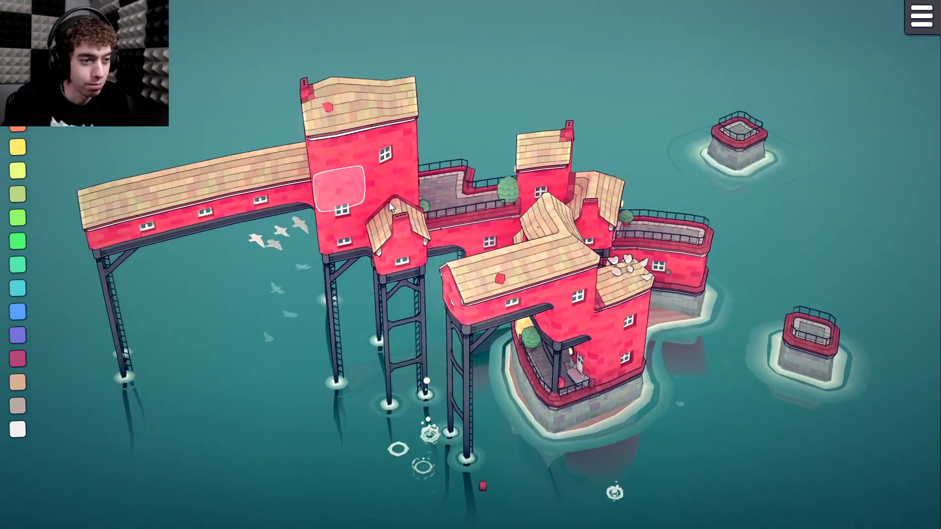
left_click(394, 250)
left_click(397, 233)
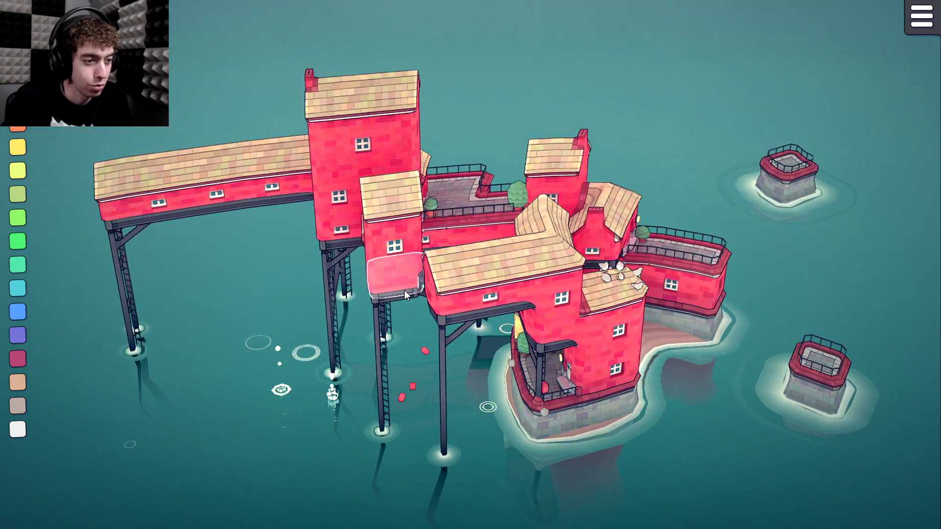
left_click(405, 291)
left_click(406, 258)
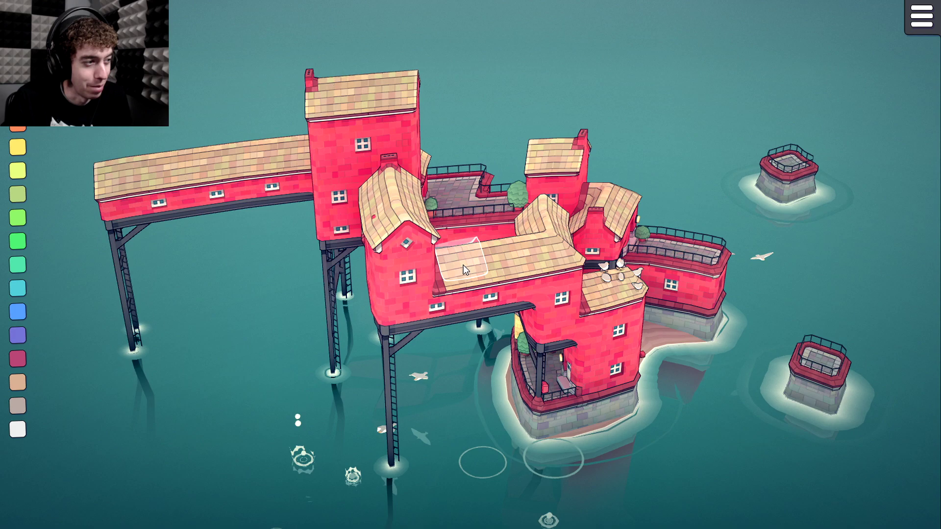
right_click(401, 256)
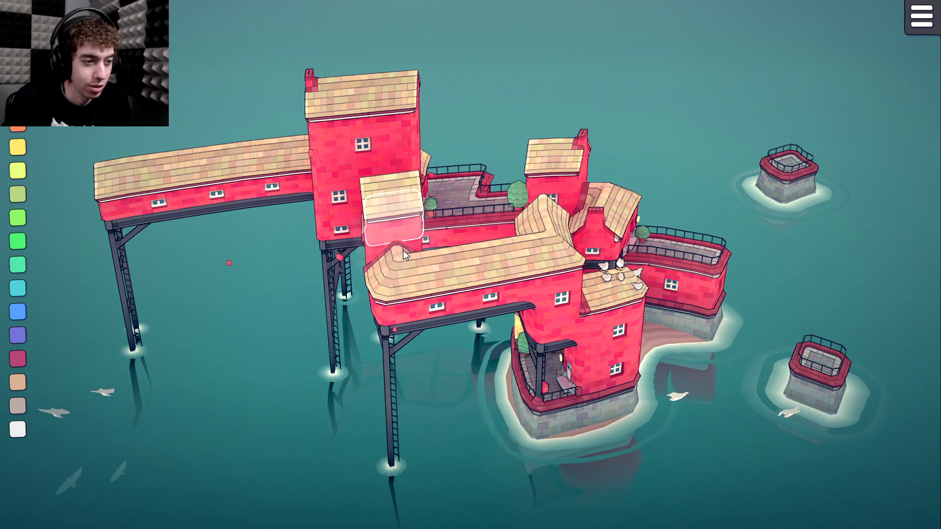
left_click(403, 250)
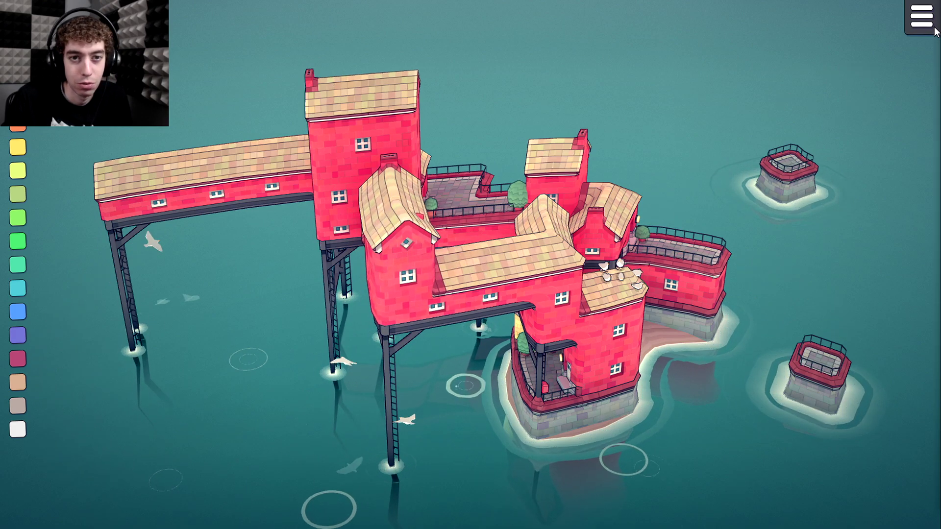
Start a new town and build a red house row along the rear edge of its stone platform
left_click(921, 17)
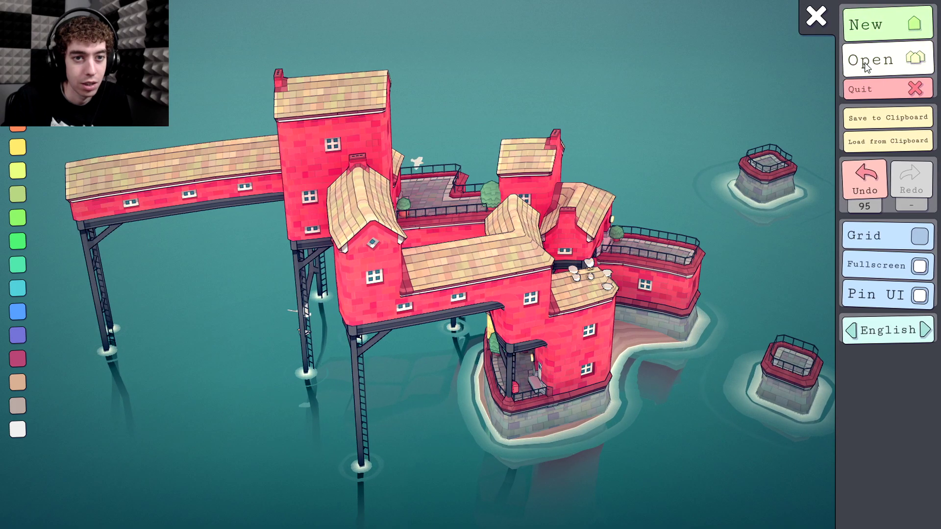
left_click(866, 32)
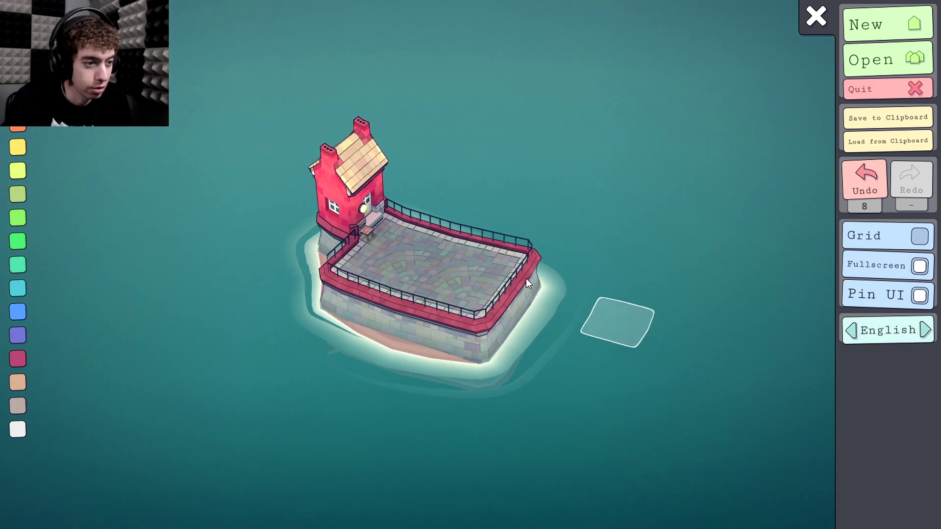
left_click(460, 266)
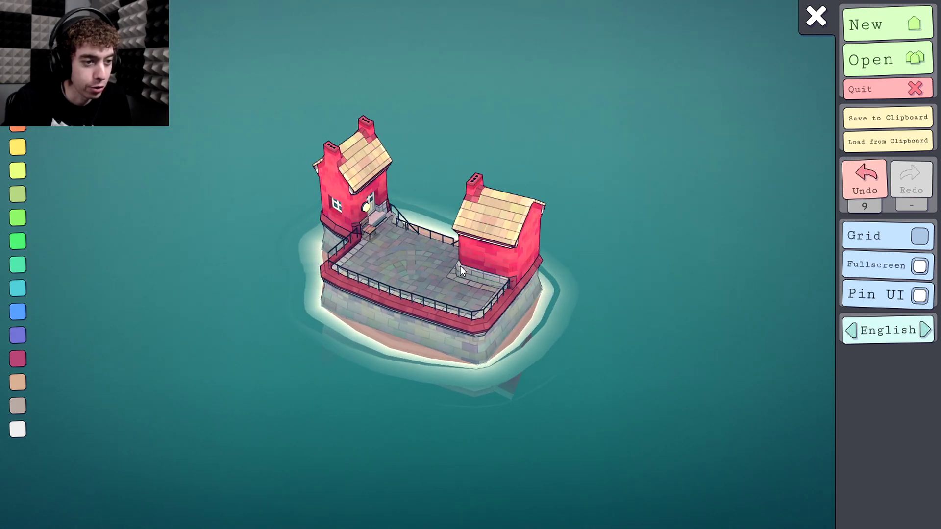
left_click(416, 249)
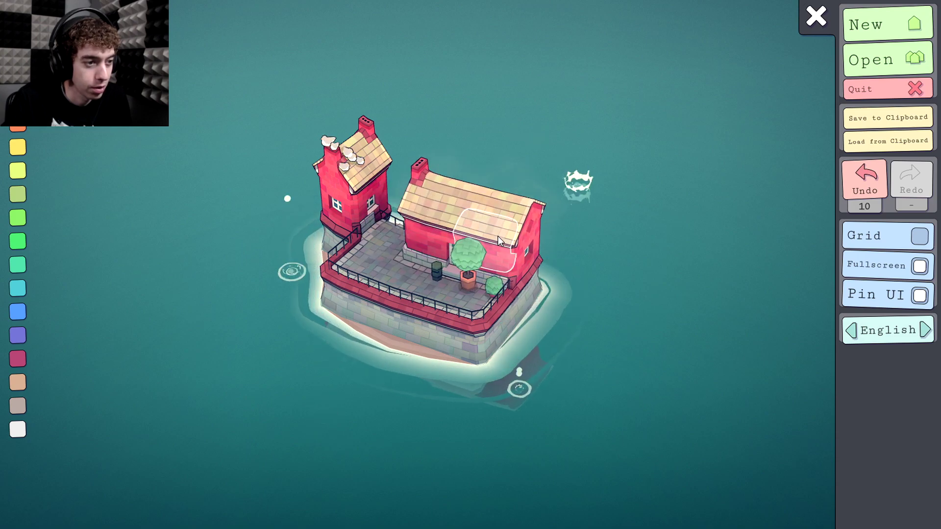
Raise a tall red tower at the platform's front corner and attach a stilted red side room at its base
left_click(498, 271)
left_click(484, 272)
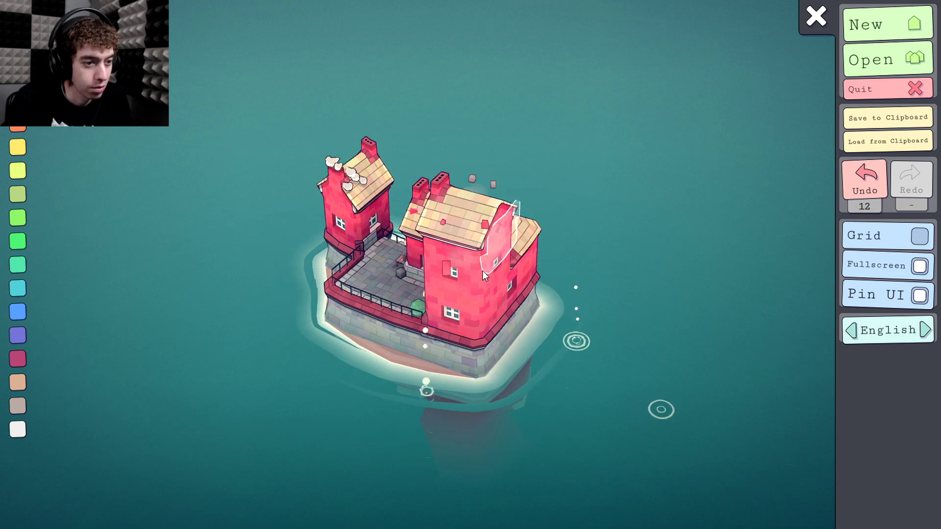
left_click(475, 300)
left_click(470, 231)
left_click(470, 196)
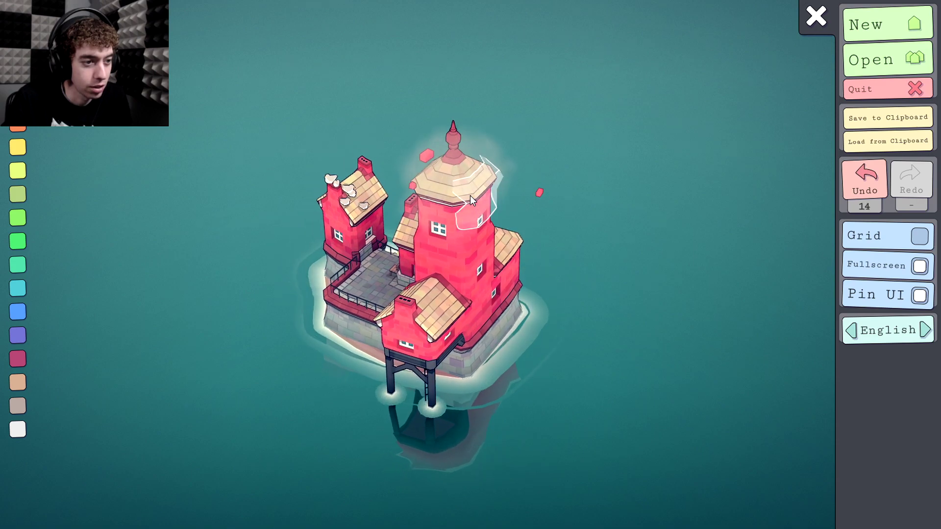
left_click(455, 176)
left_click(460, 163)
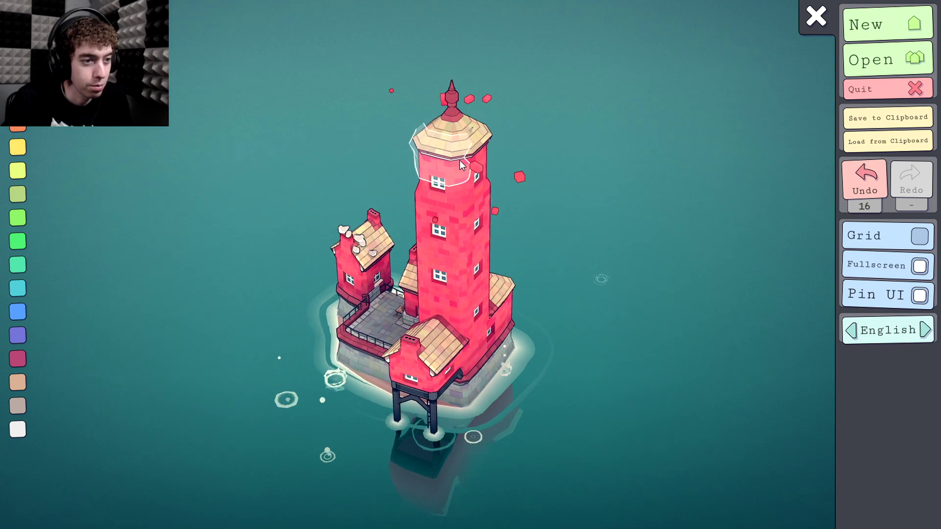
Raise the red tower by several more floors and attach two gabled rooms on long stilts at its top
left_click(457, 142)
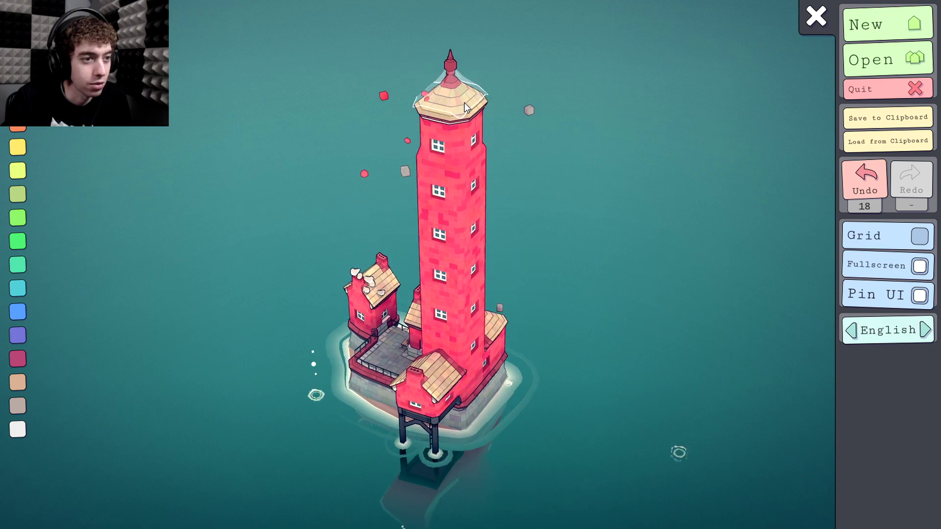
left_click(464, 102)
left_click(453, 80)
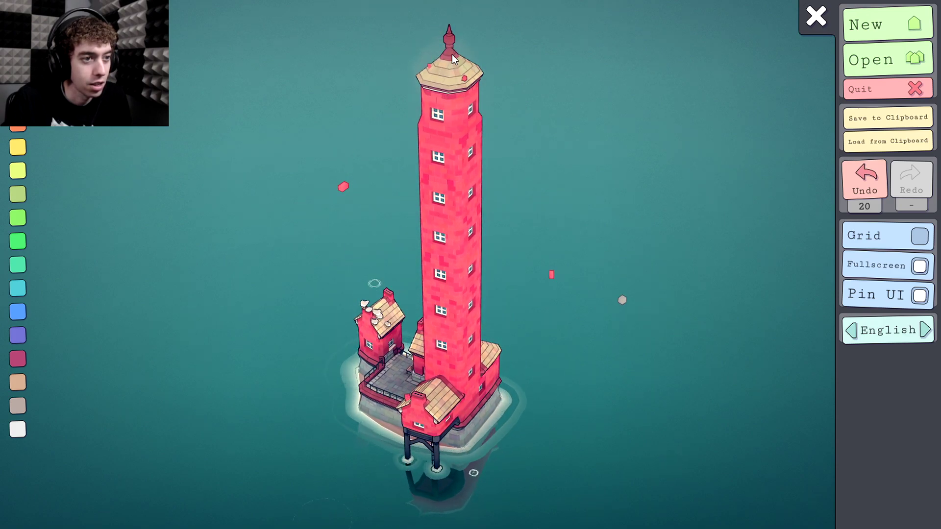
left_click(452, 55)
left_click(450, 58)
left_click(449, 53)
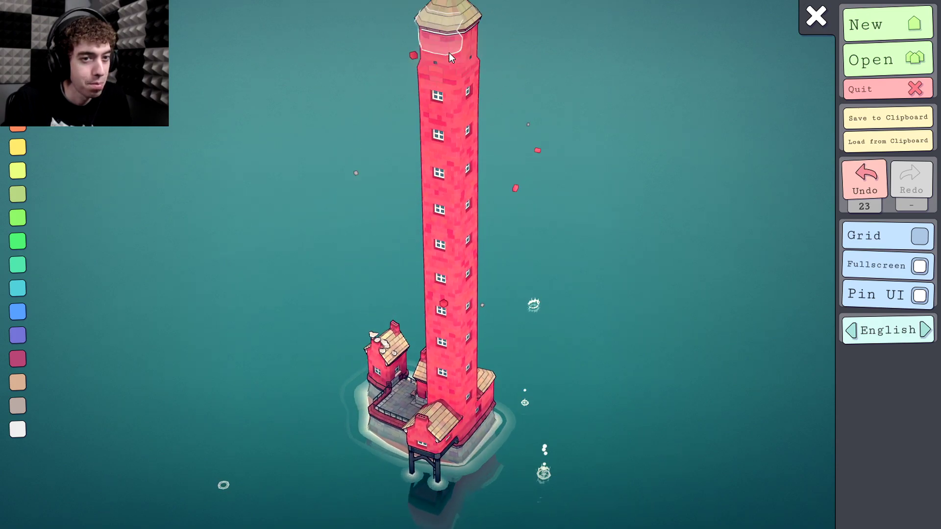
left_click(450, 40)
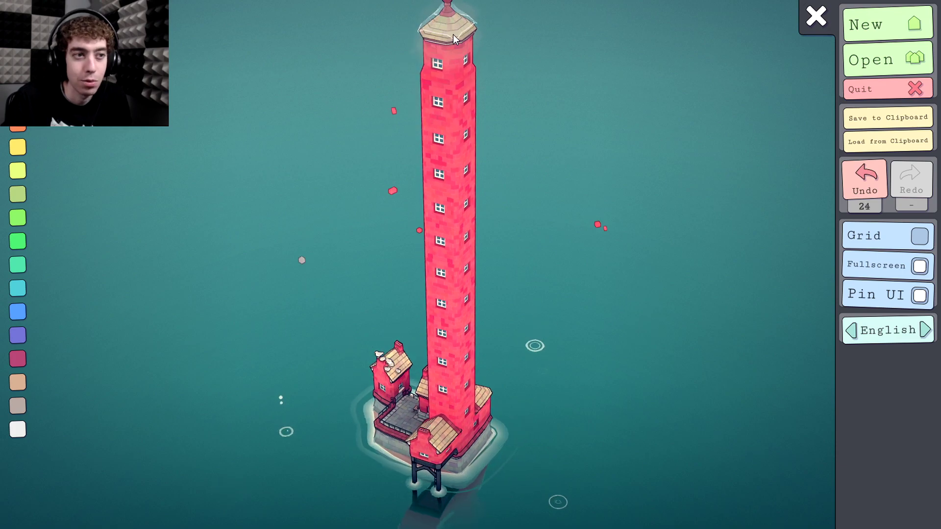
left_click(443, 52)
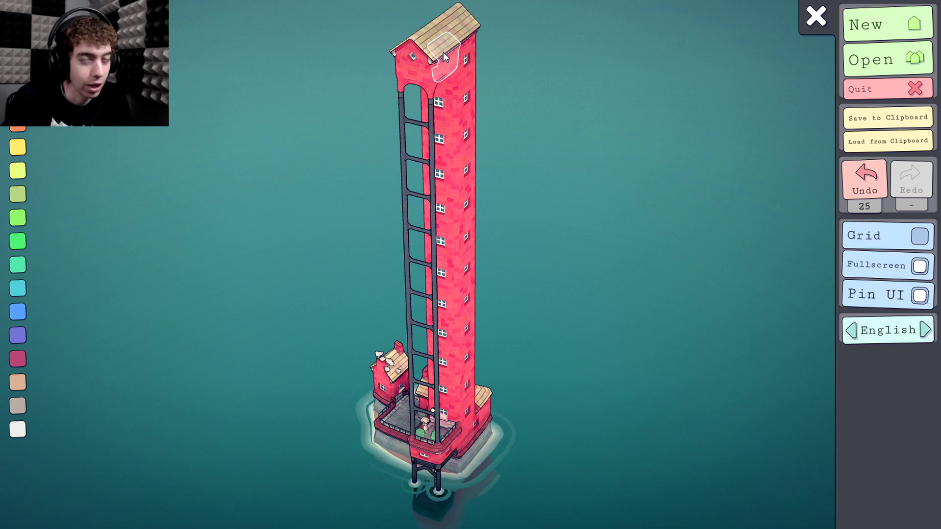
left_click(444, 52)
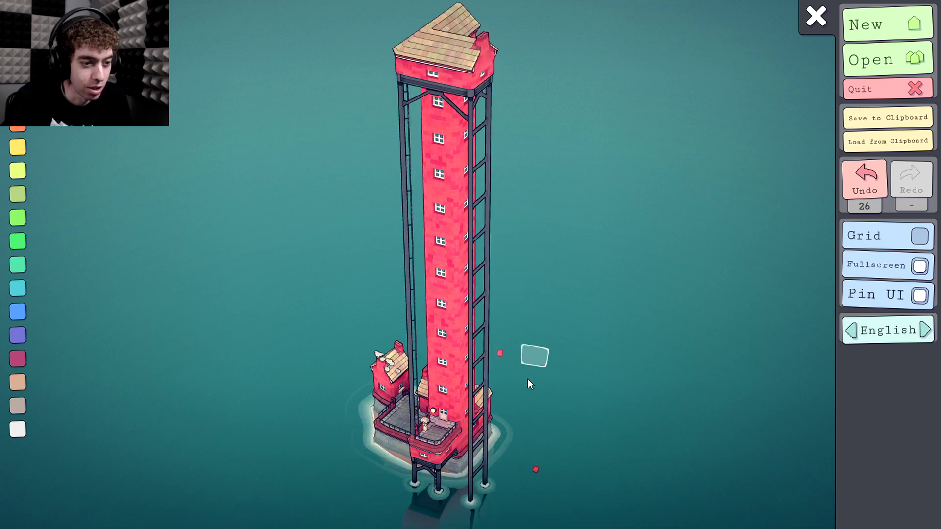
Remove the stilted rooms at the tower's top together with the tower's upper floors
left_click(423, 54)
left_click(424, 56)
left_click(452, 180)
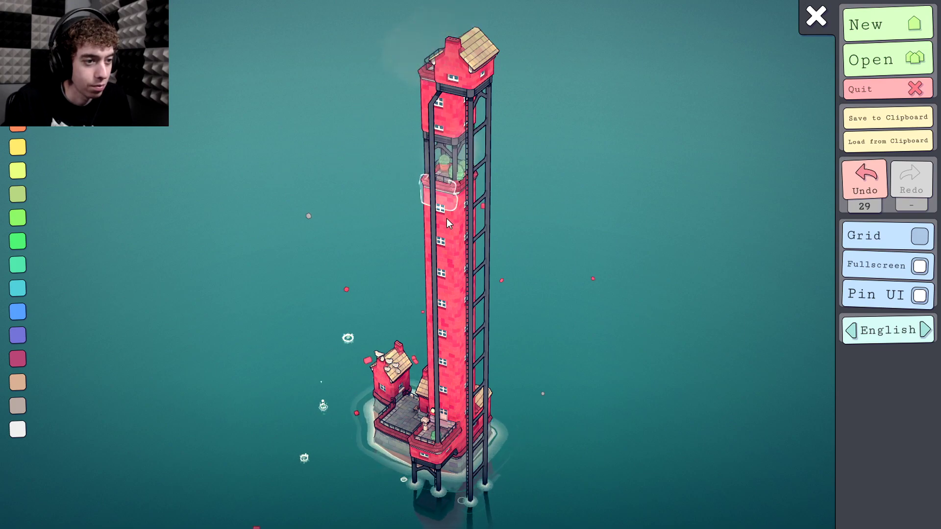
left_click(450, 230)
right_click(453, 198)
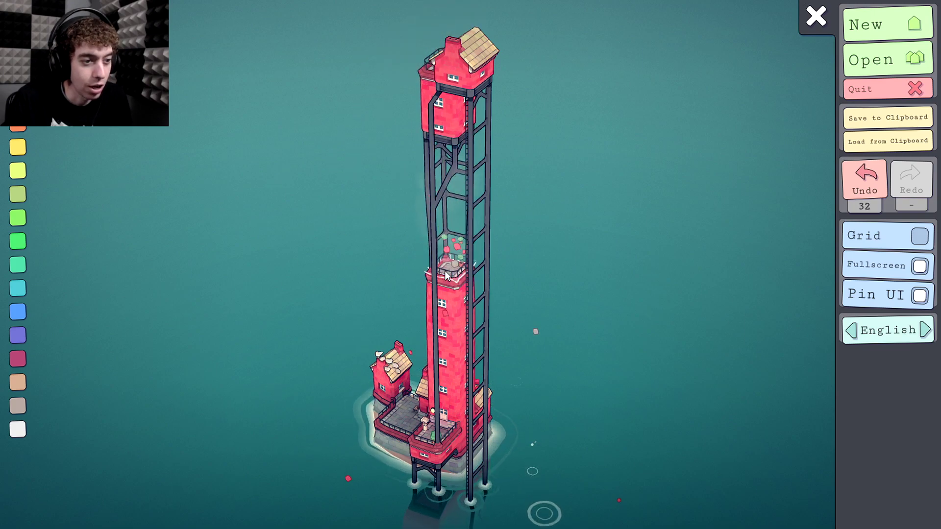
right_click(455, 74)
right_click(454, 79)
right_click(454, 89)
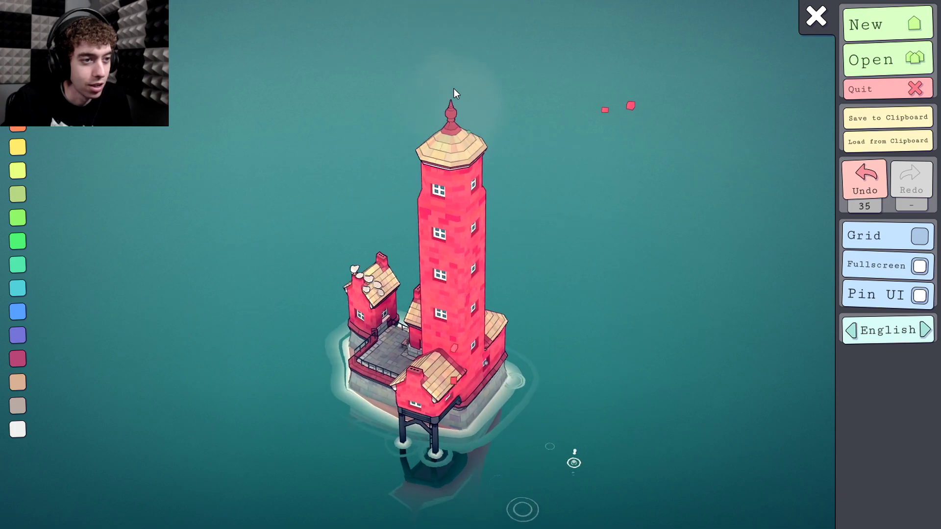
Demolish the rest of the tower, its stilted side room and the adjoining house row, keeping only the small corner house on the platform
right_click(452, 134)
right_click(451, 164)
right_click(450, 193)
right_click(451, 204)
right_click(452, 213)
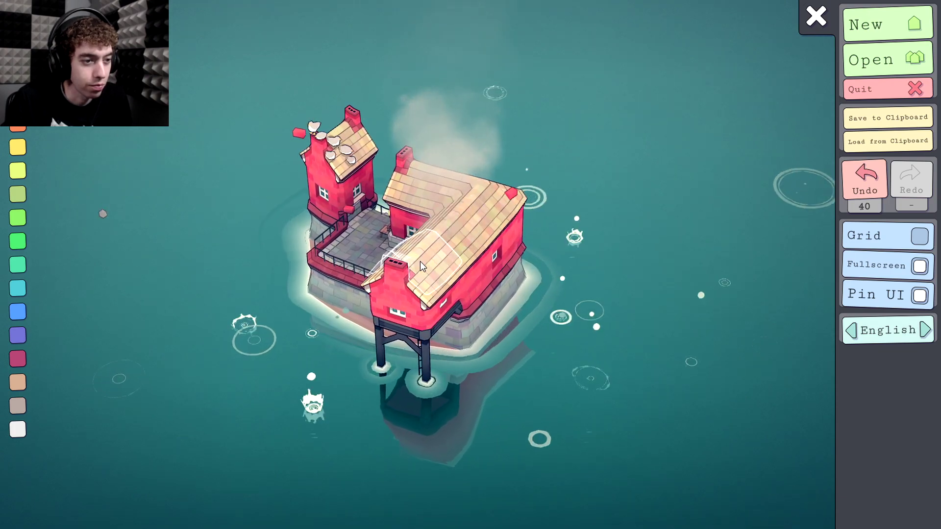
right_click(422, 267)
right_click(457, 261)
right_click(482, 234)
right_click(441, 218)
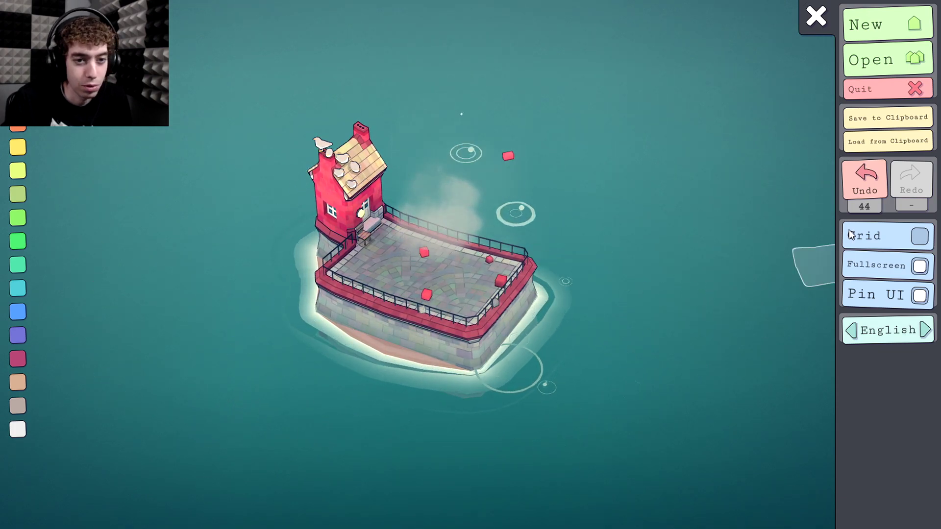
Show the building grid on the water and survey its extent around the island
left_click(863, 235)
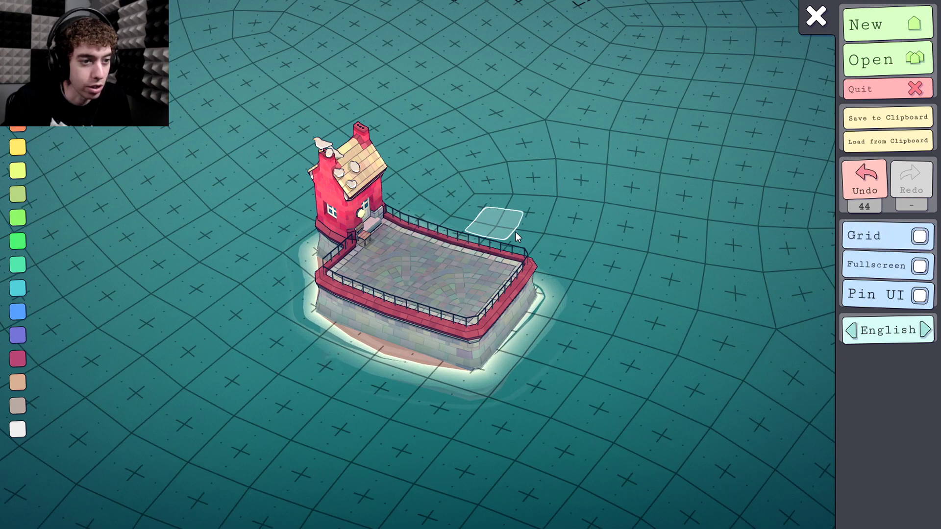
scroll(515, 235, "down", 5)
scroll(530, 367, "up", 3)
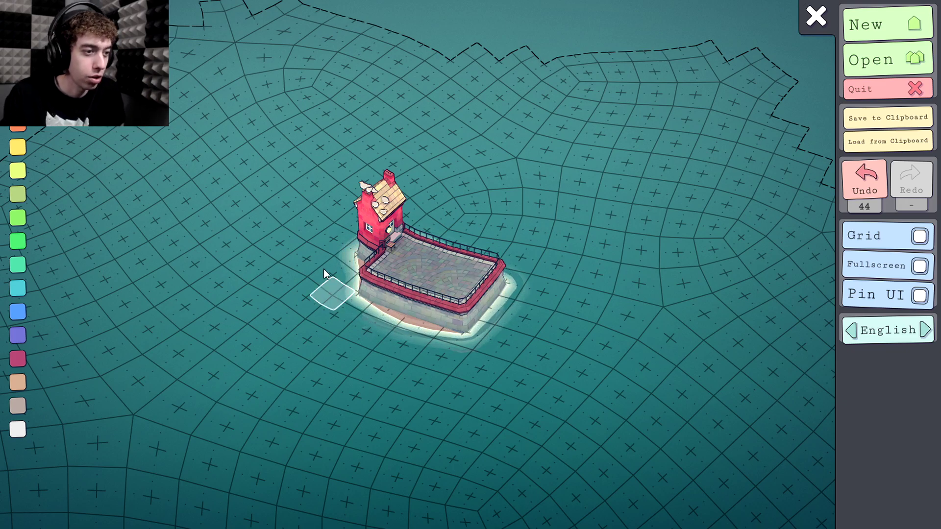
Remove the last red house and all the remaining stone platform blocks to clear the sea
right_click(380, 222)
right_click(373, 210)
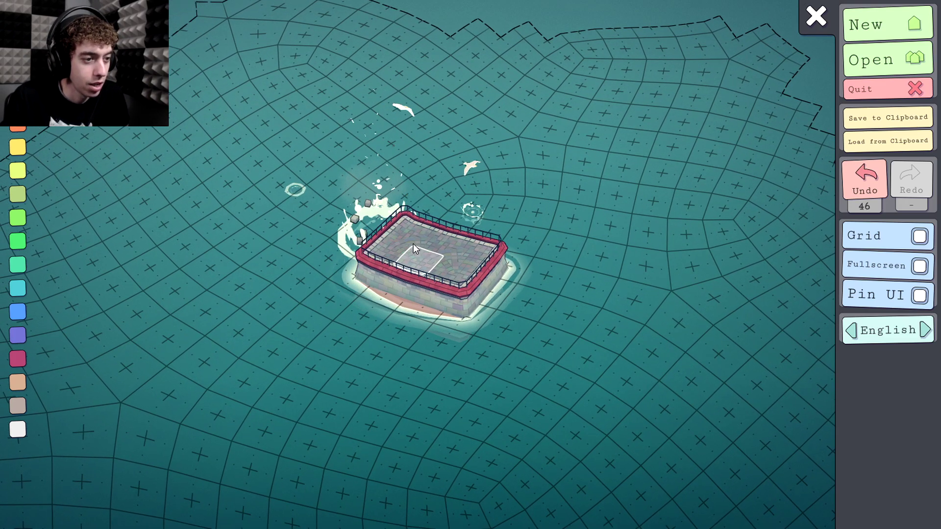
right_click(413, 244)
right_click(442, 243)
right_click(468, 272)
right_click(471, 253)
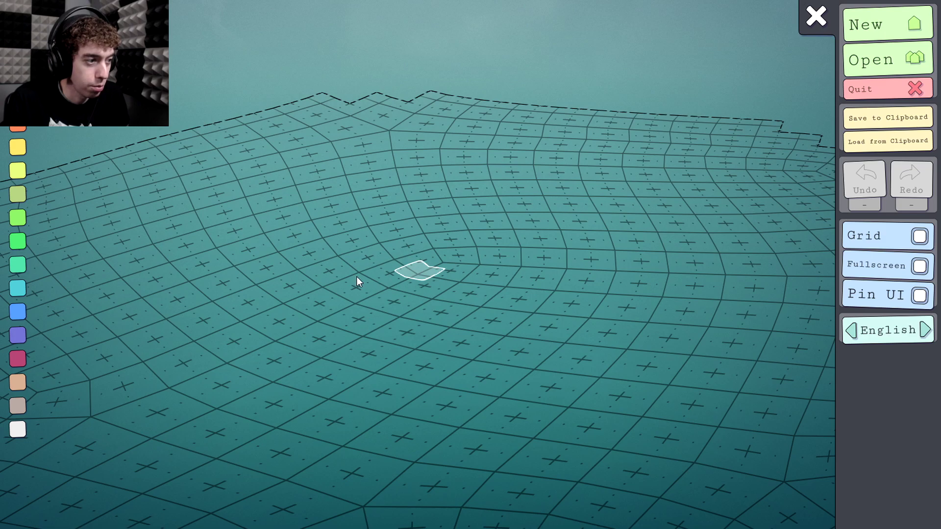
Lay a straight-running strip of four red-edged stone blocks along neighbouring grid cells in the empty sea
left_click_drag(348, 246, 470, 266)
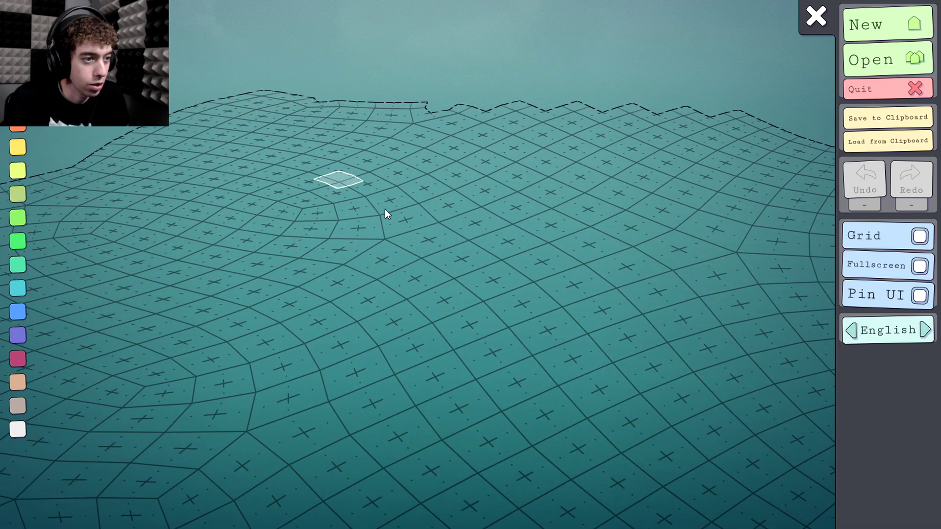
left_click_drag(385, 210, 588, 286)
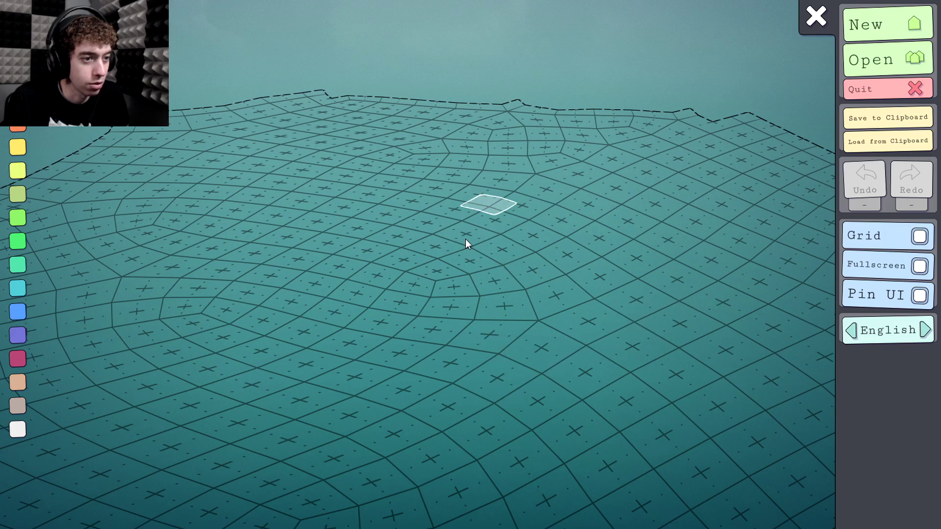
left_click_drag(466, 239, 152, 299)
left_click_drag(449, 285, 546, 396)
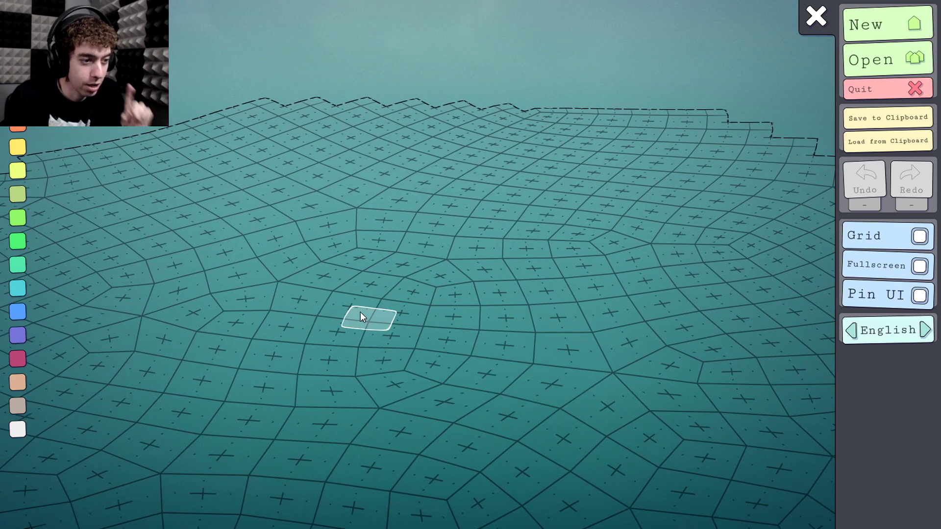
left_click(340, 290)
left_click_drag(331, 289, 484, 347)
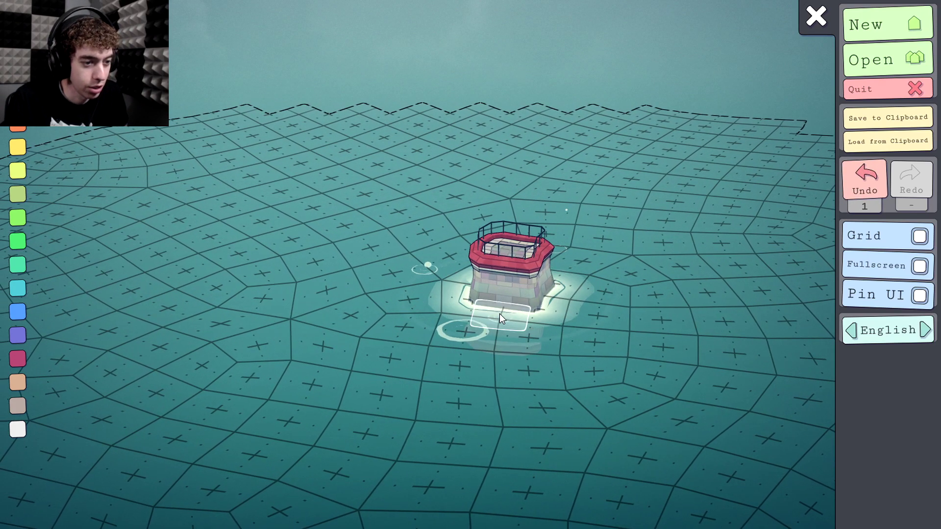
left_click(500, 315)
left_click(474, 339)
left_click(475, 367)
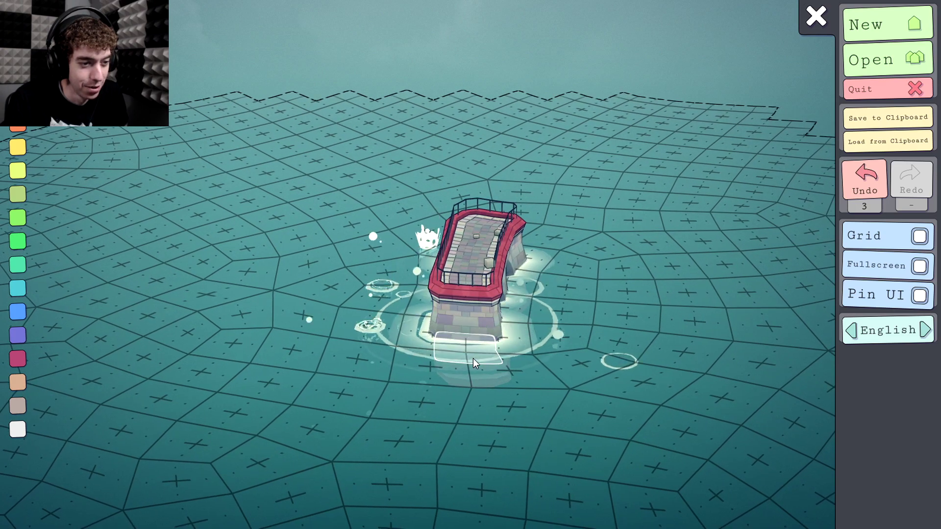
Build a second four-block stone strip alongside the first, filling the gap between its separate pieces
left_click(684, 259)
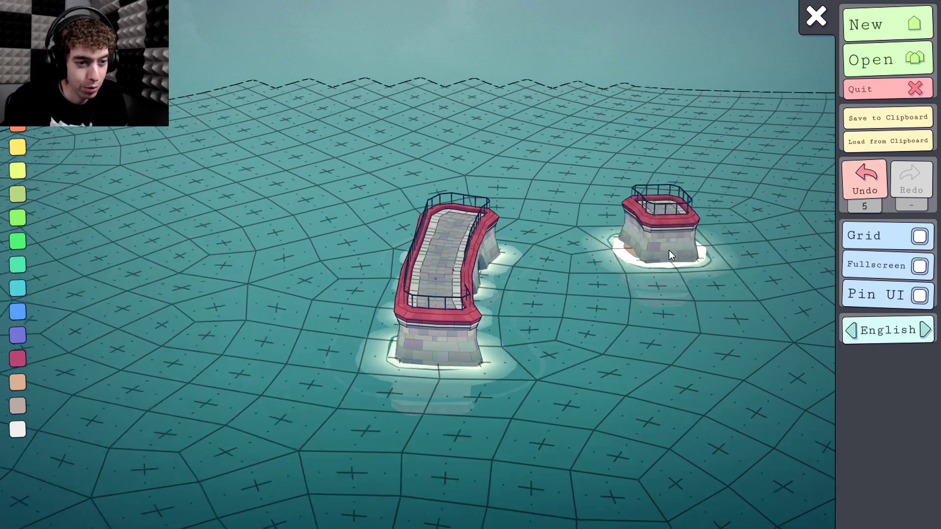
left_click(600, 322)
left_click(611, 355)
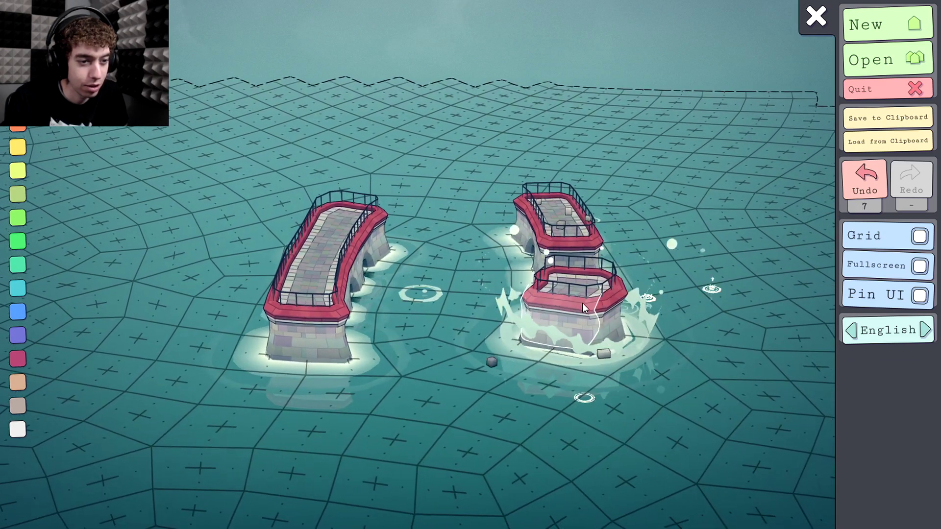
left_click_drag(554, 276, 522, 299)
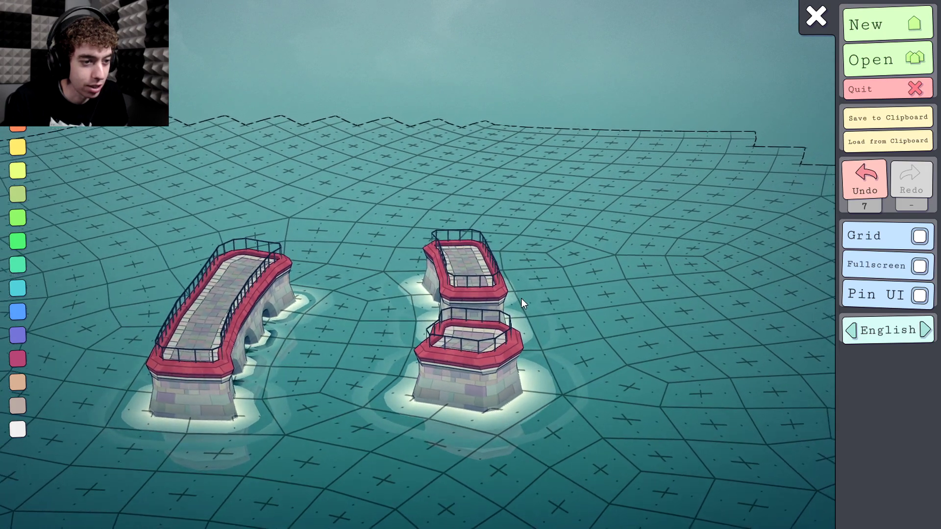
left_click_drag(505, 331, 520, 350)
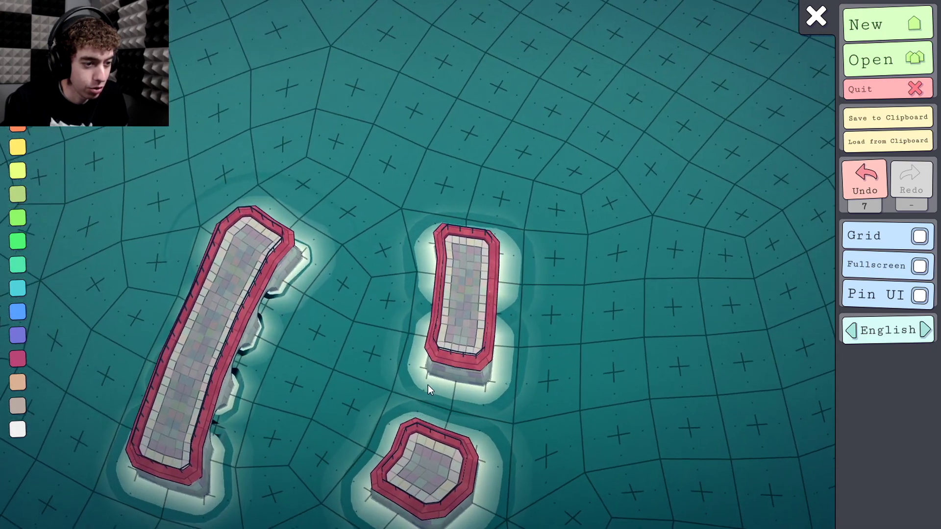
left_click(438, 419)
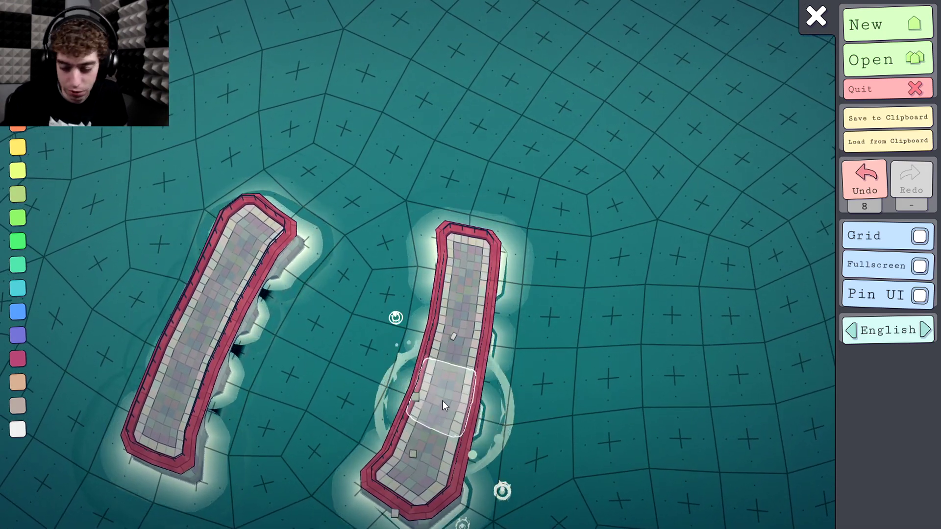
Lengthen the first strip by one block and add a two-block side arm at the second strip's far end
left_click(304, 188)
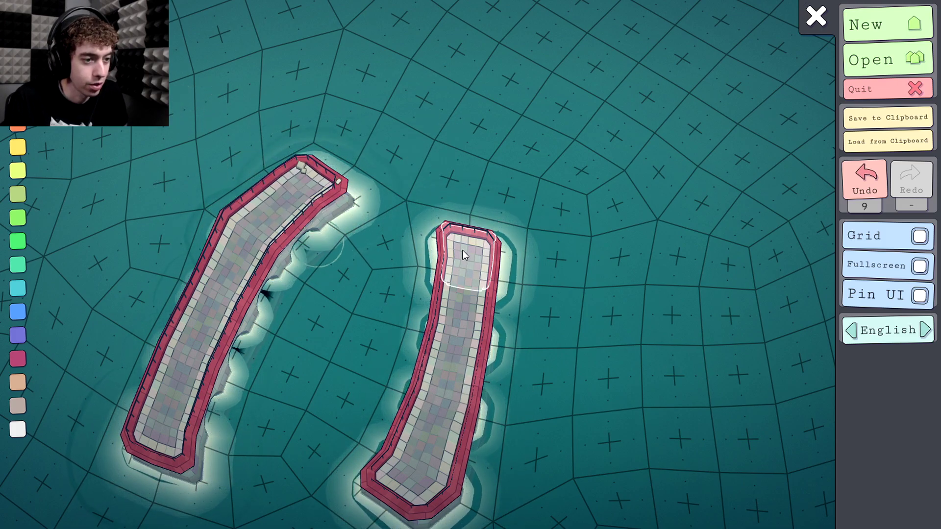
left_click(528, 265)
scroll(547, 293, "up", 2)
left_click(523, 334)
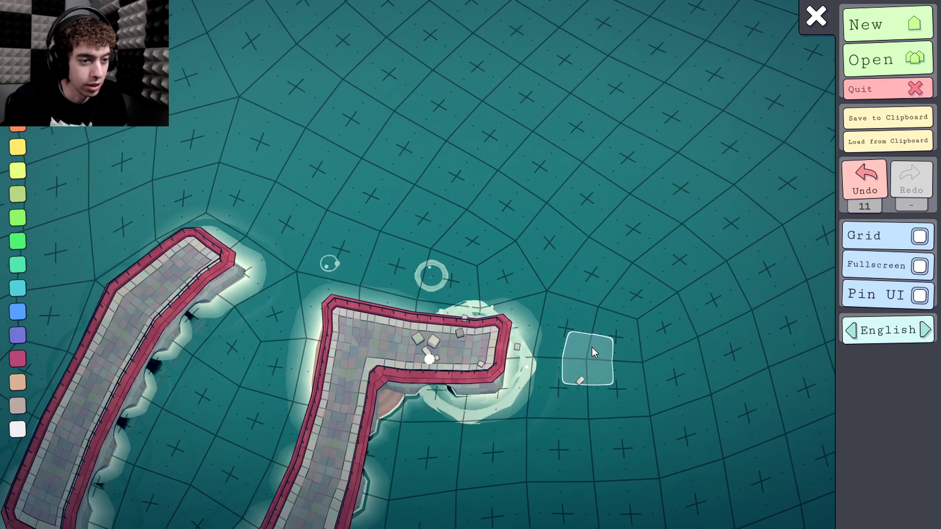
Add a star-shaped block at the second strip's near end and extend a four-block pier outward from it
left_click_drag(592, 347, 463, 213)
left_click(513, 255)
scroll(564, 265, "down", 3)
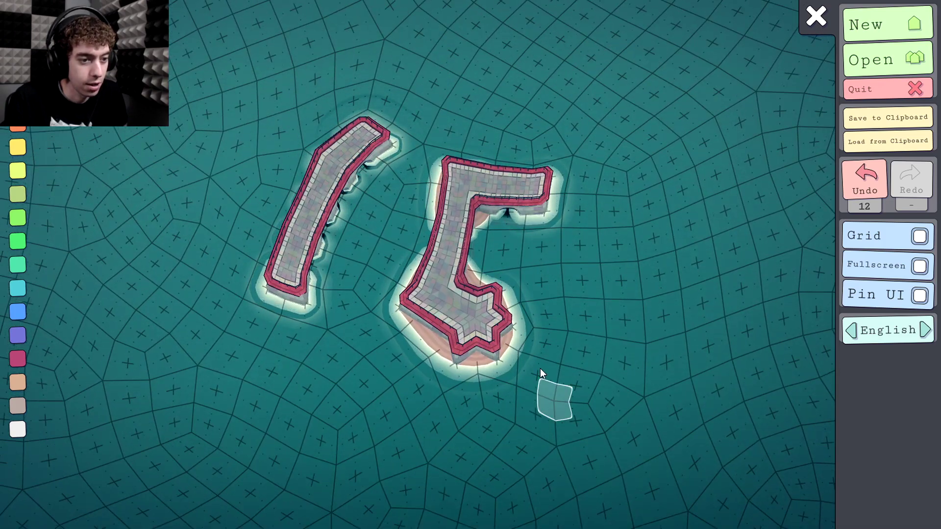
left_click(531, 309)
left_click(562, 319)
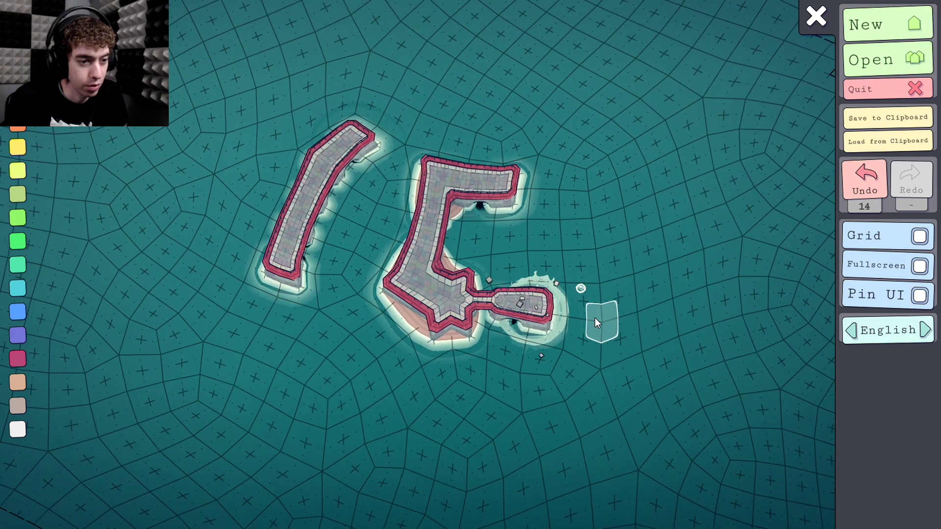
left_click(595, 318)
left_click(512, 283)
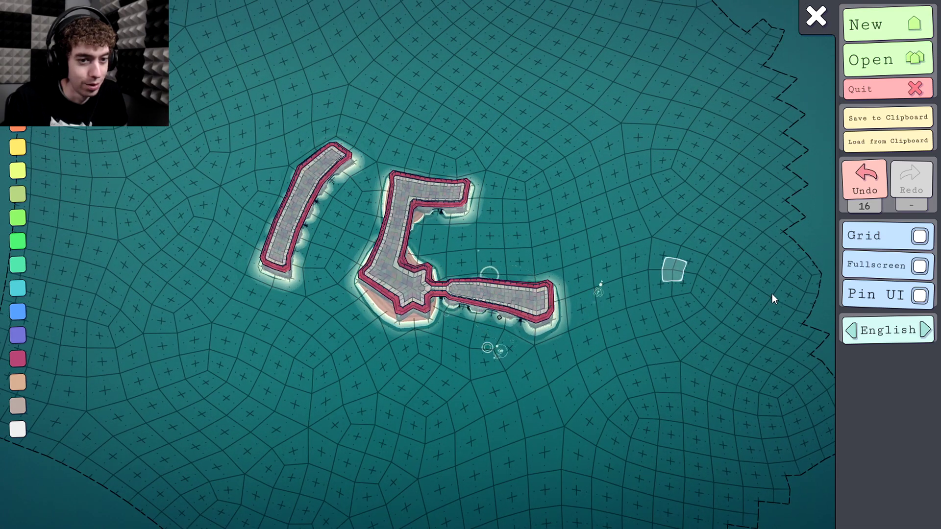
Hide the grid and build a red house on the shore side of the narrow link between the star-shaped block and the pier
left_click(920, 236)
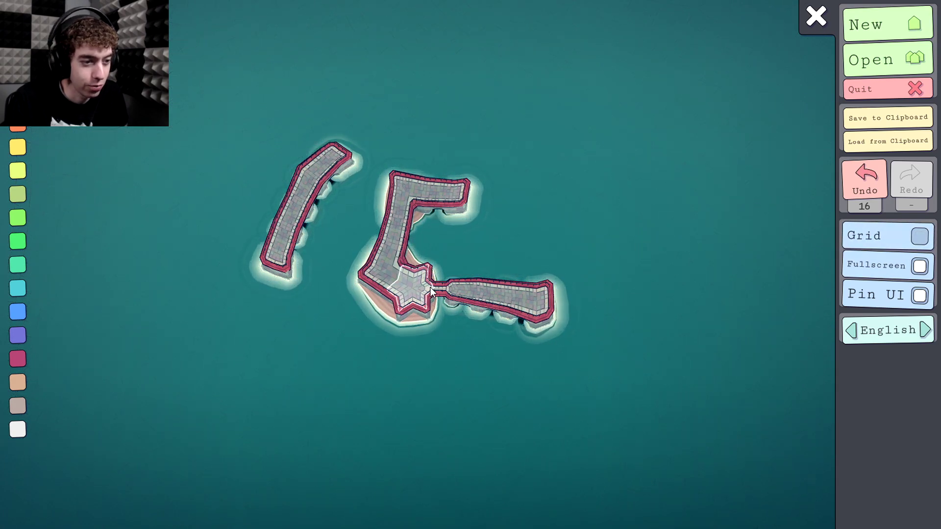
left_click(459, 313)
left_click(459, 312)
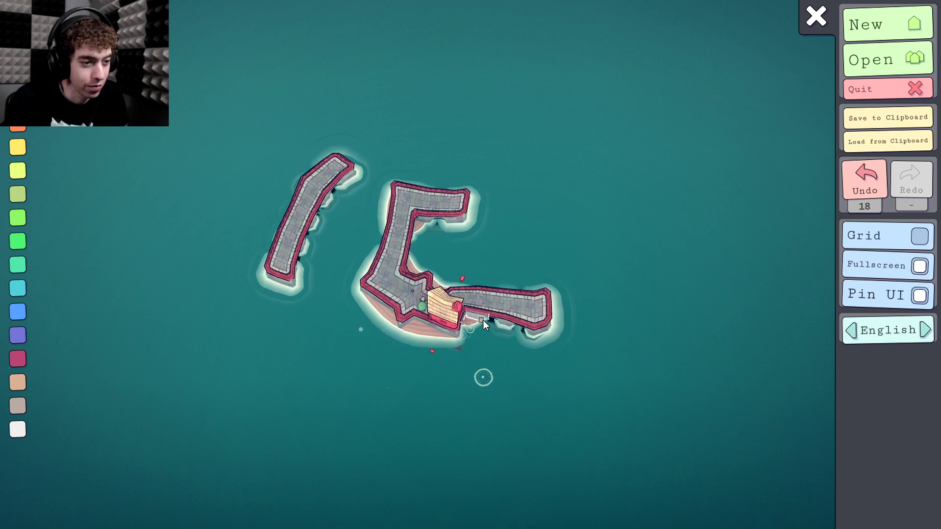
Widen the pier into a broad stone platform beside the house and lengthen the second strip's side arm by one block
left_click(503, 333)
left_click(538, 342)
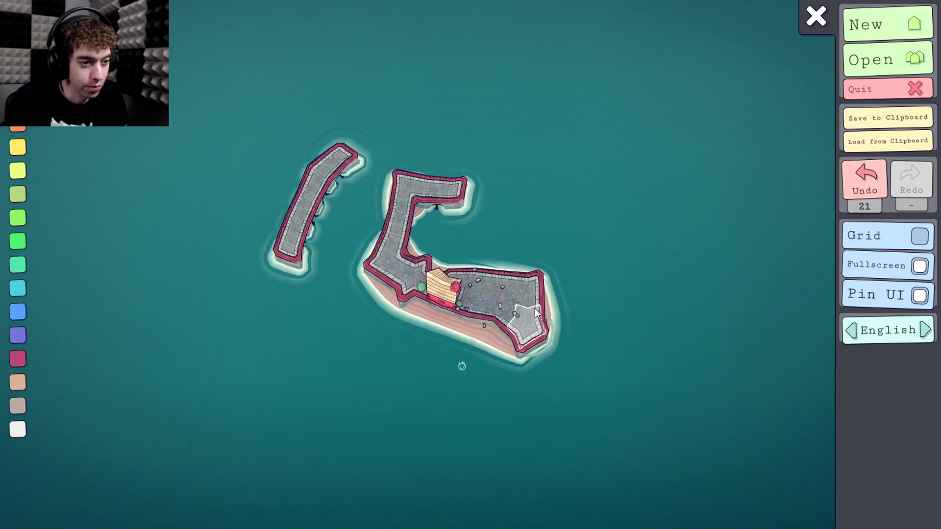
left_click_drag(543, 313, 585, 274)
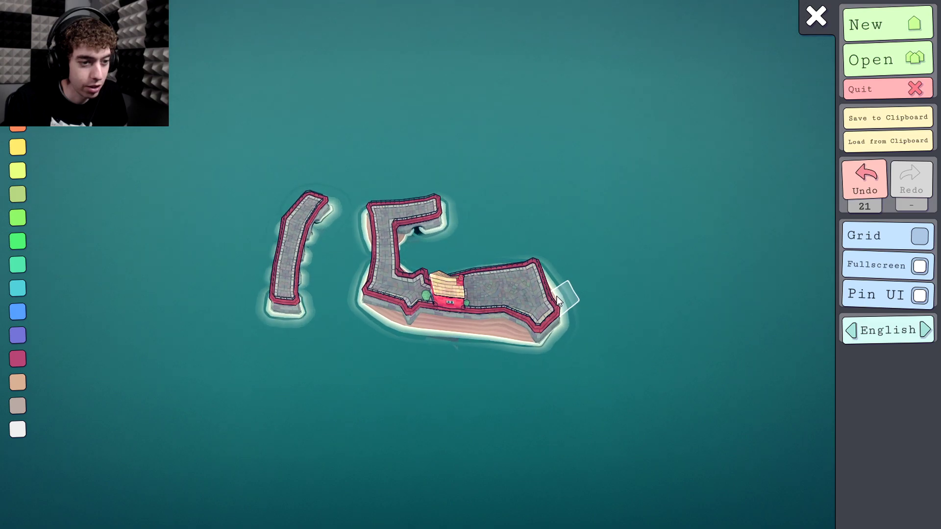
left_click(444, 223)
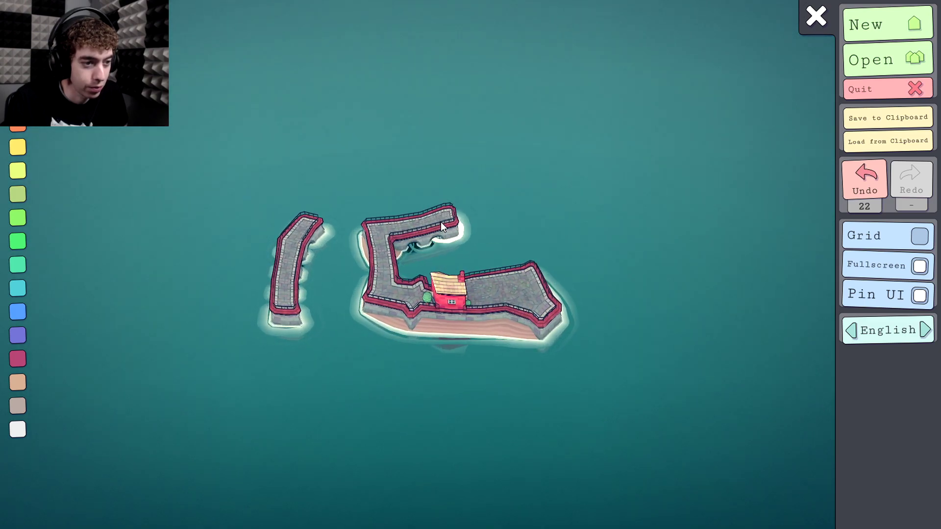
Extend the second strip's side arm by two blocks and link its end to the stone platform with three more, closing the ring
left_click(477, 226)
left_click(494, 222)
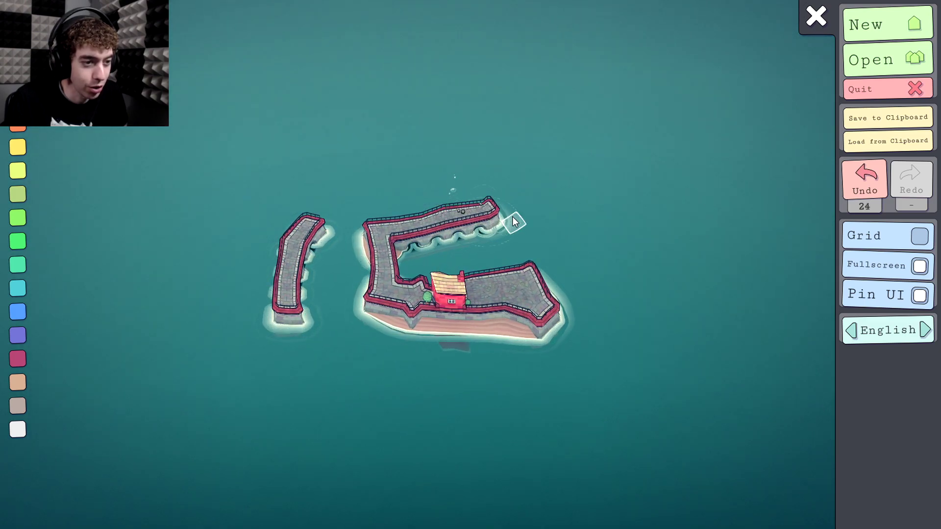
left_click(511, 264)
left_click(506, 251)
left_click(496, 241)
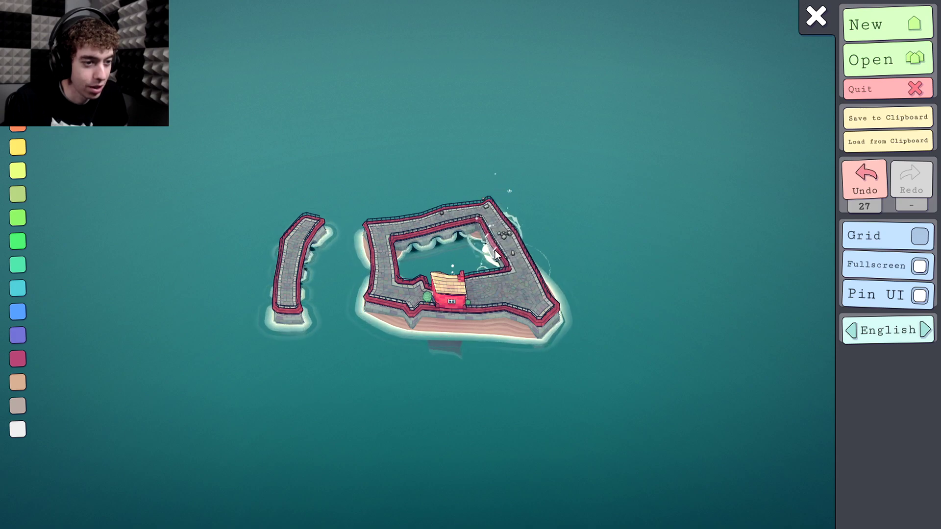
Demolish four blocks along the outer side of the stone platform beside the red house
right_click(529, 313)
right_click(534, 316)
right_click(513, 322)
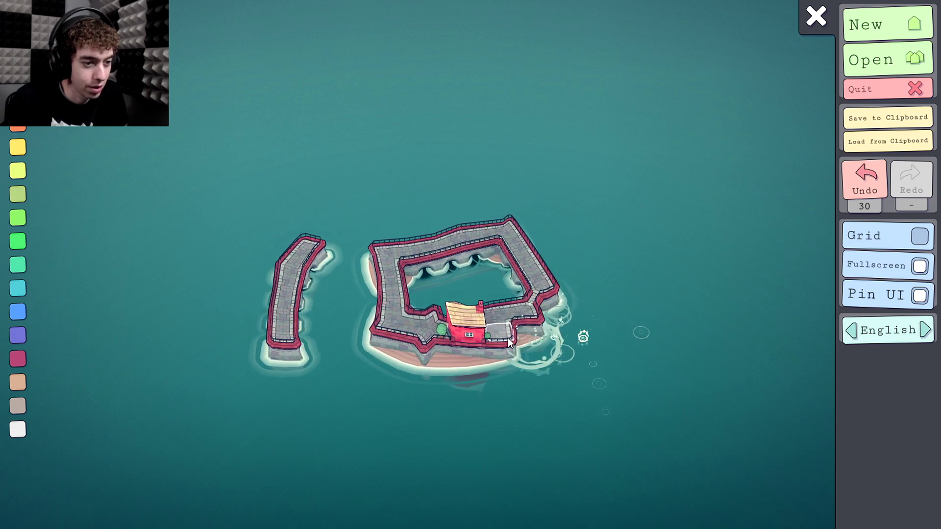
right_click(509, 332)
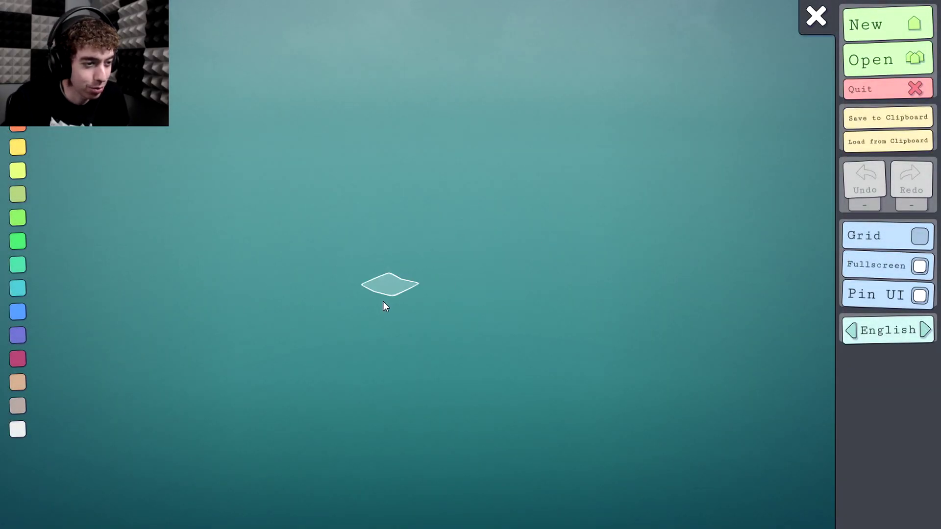
Build two red houses on separate stone bases in the empty water and place a third stone base beyond them
left_click(380, 303)
left_click(368, 314)
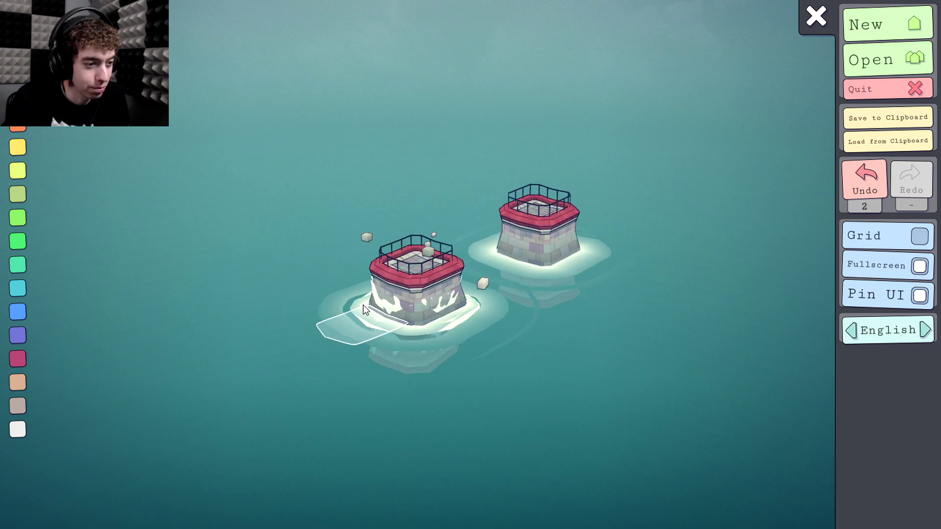
left_click(431, 243)
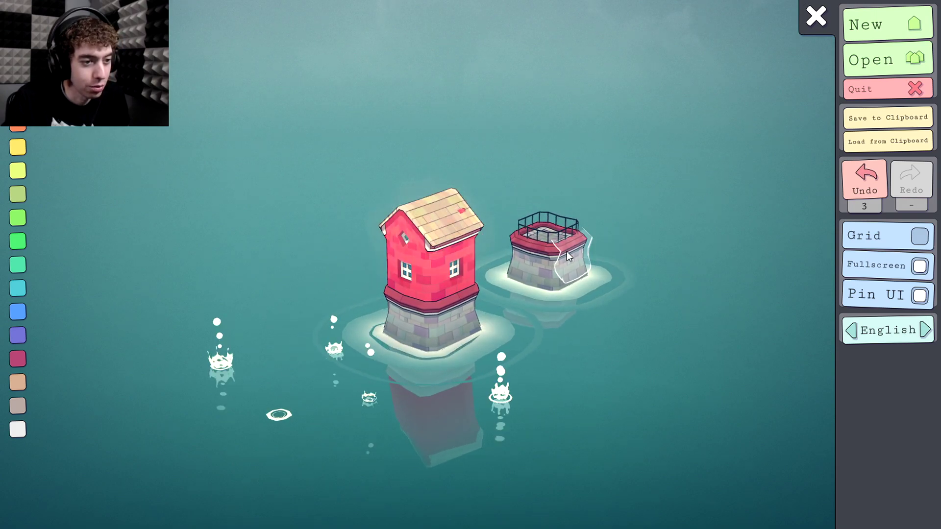
left_click(554, 234)
key("w")
left_click(552, 159)
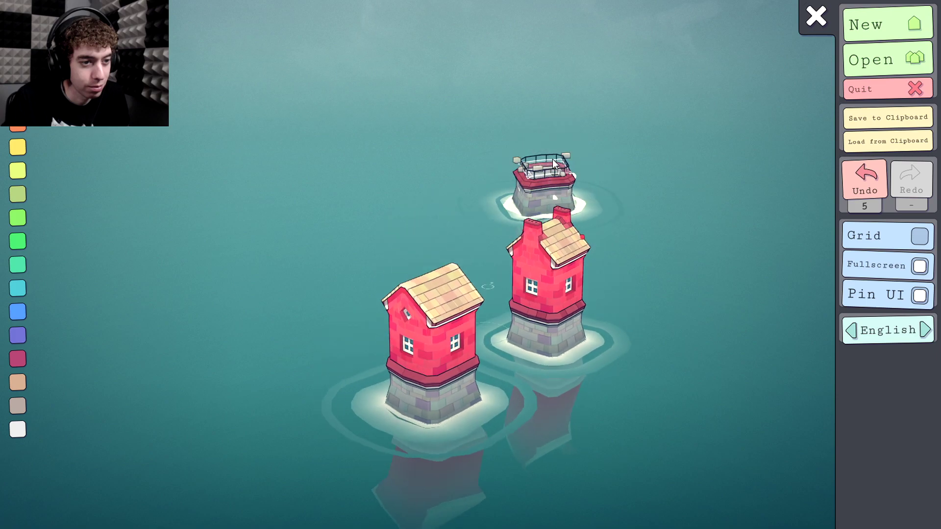
Raise both red houses by one storey and bridge the two towers with red blocks at second-storey level
left_click(534, 268)
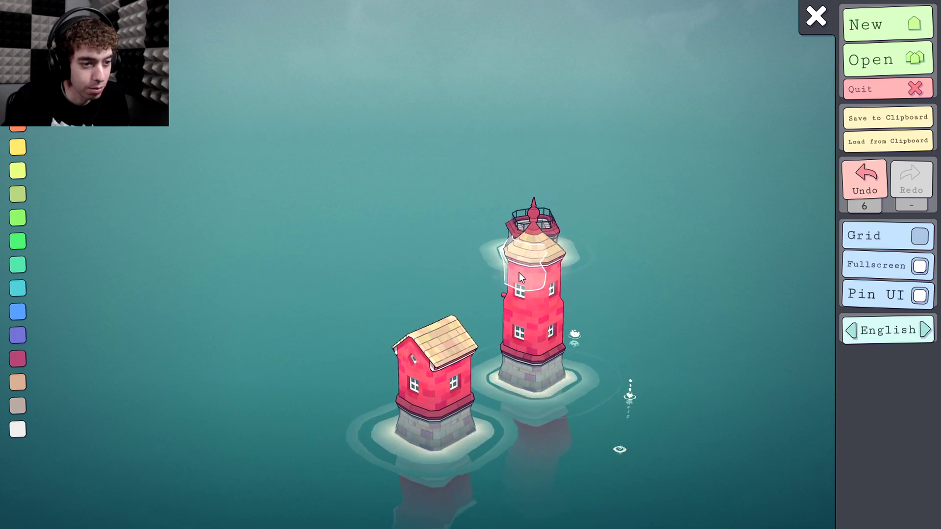
left_click(521, 288)
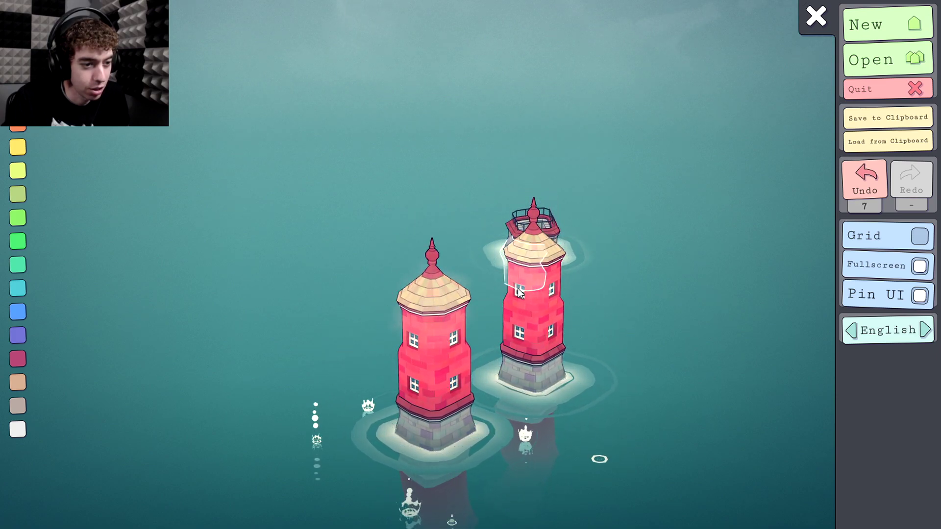
left_click(512, 288)
left_click(485, 289)
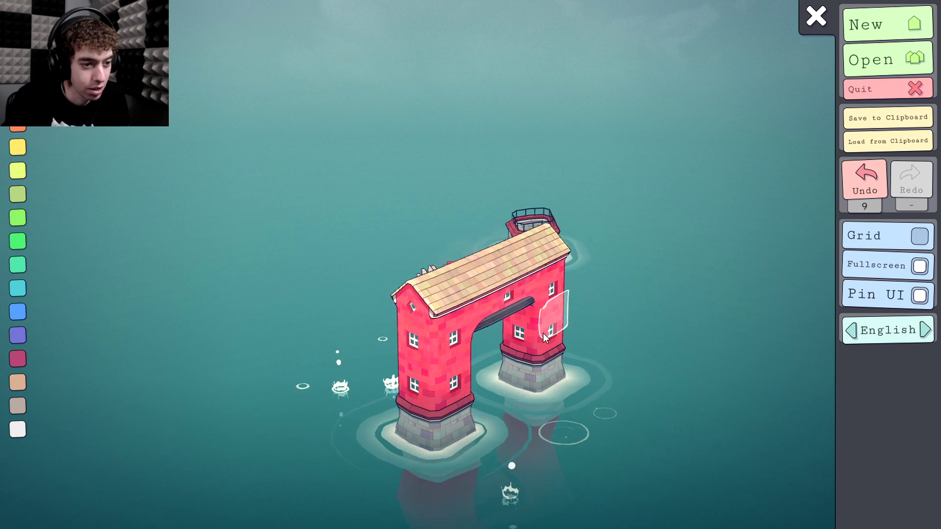
Raise both towers to three storeys and add an overhanging room to the side of the far tower
left_click(440, 290)
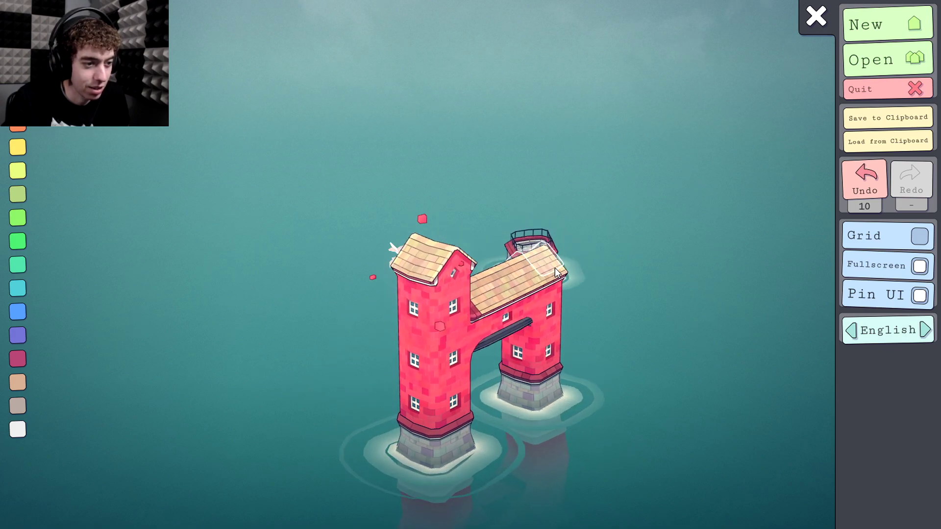
left_click(549, 276)
left_click(512, 258)
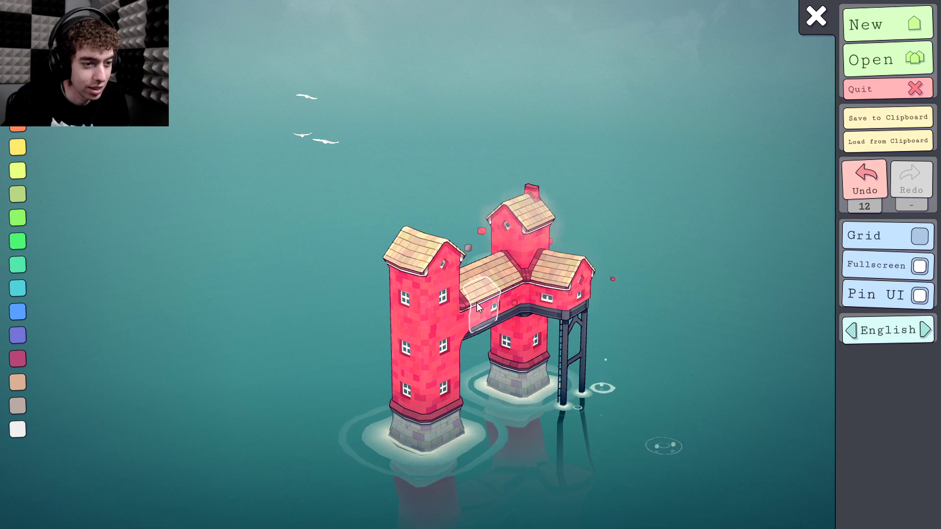
Remove the bridge between the two towers and rebuild it one storey higher
right_click(478, 303)
right_click(489, 289)
left_click(505, 244)
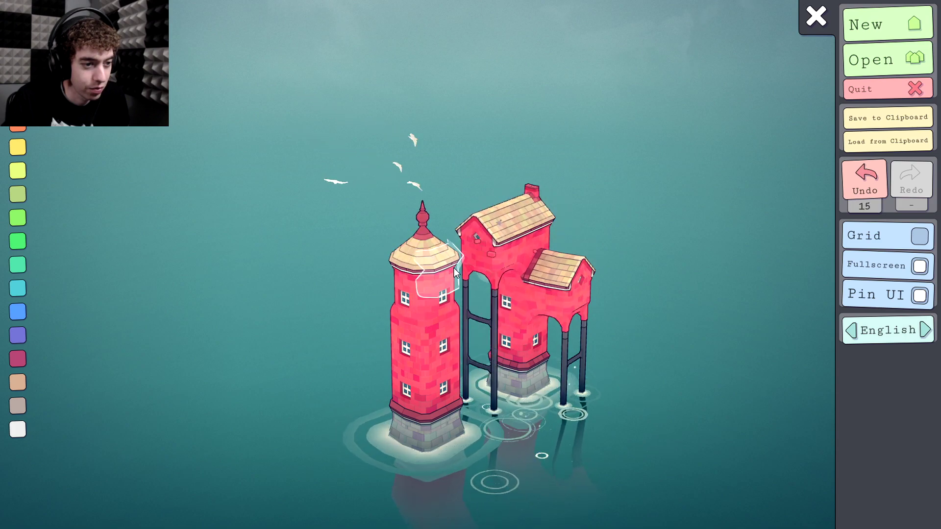
left_click(475, 261)
Extend the overhanging side room by three blocks along the arch to the near tower
left_click(563, 296)
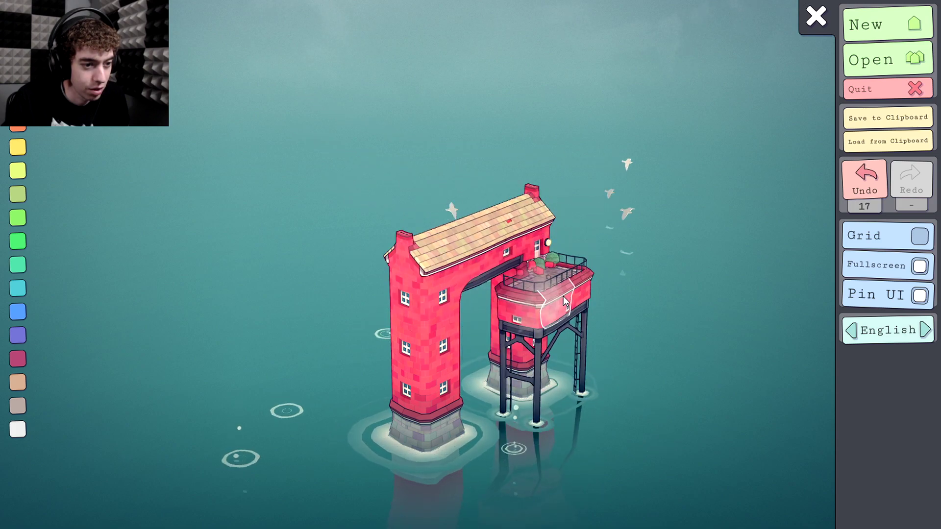
left_click(502, 316)
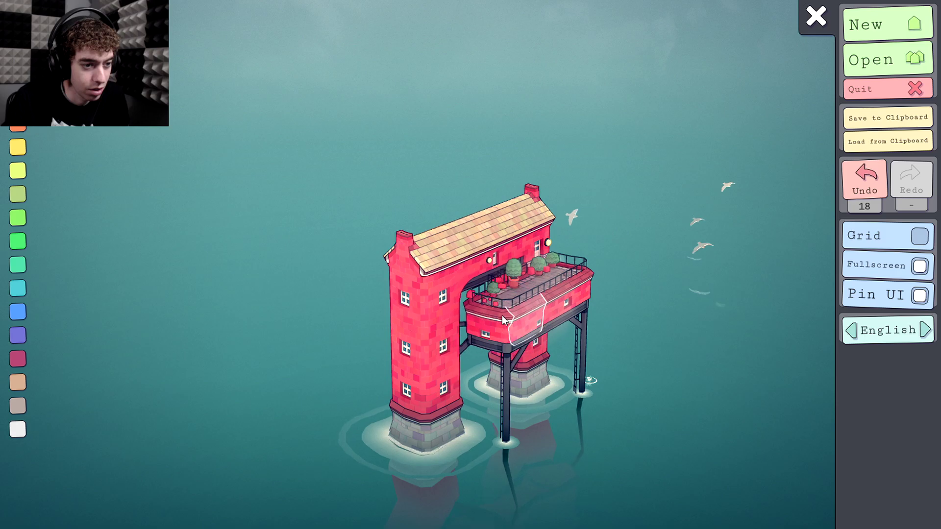
left_click(468, 336)
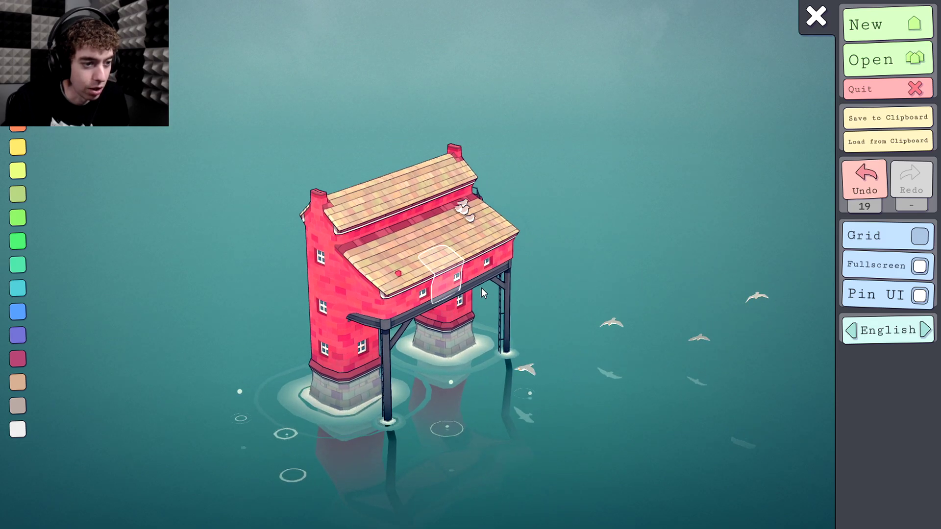
Add a stone block in front of each tower base beneath the overhanging rooms
left_click_drag(482, 288, 616, 292)
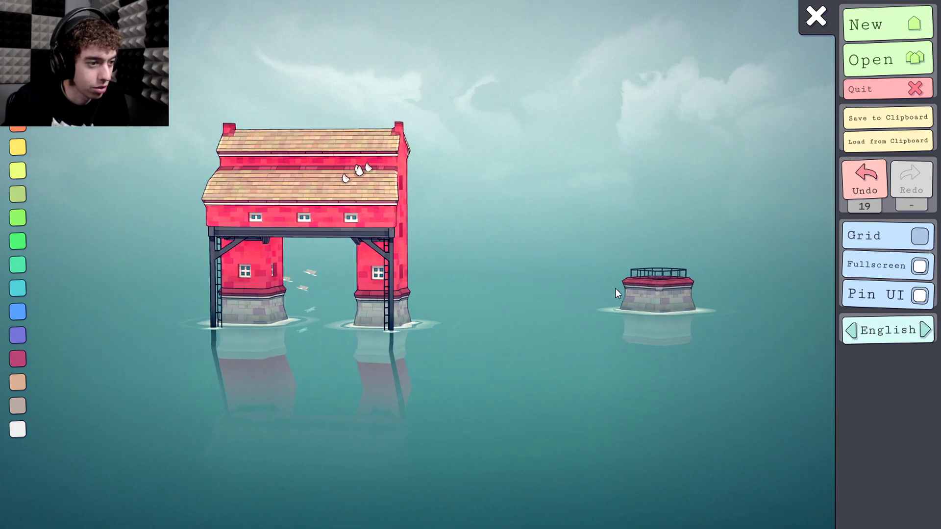
left_click(368, 311)
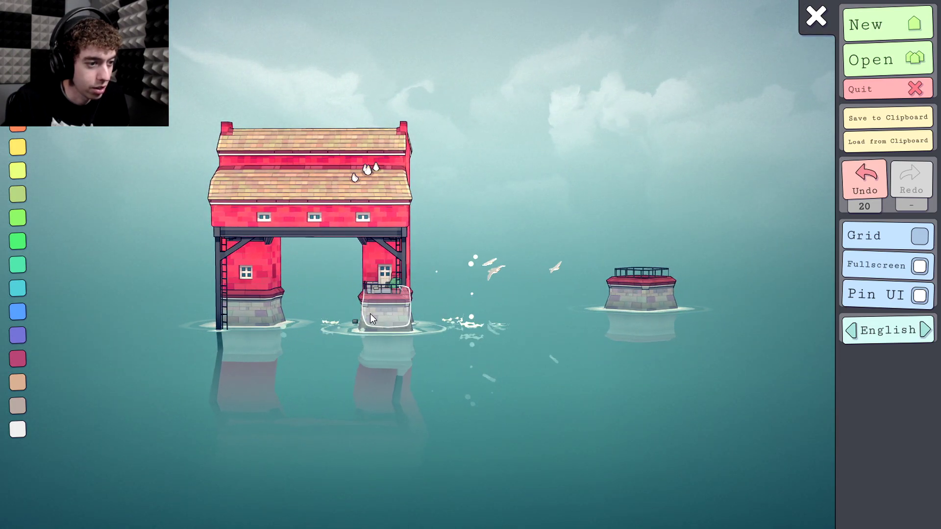
left_click(251, 324)
Try a red room on each of the two new stone blocks under the overhang and remove both
left_click(249, 284)
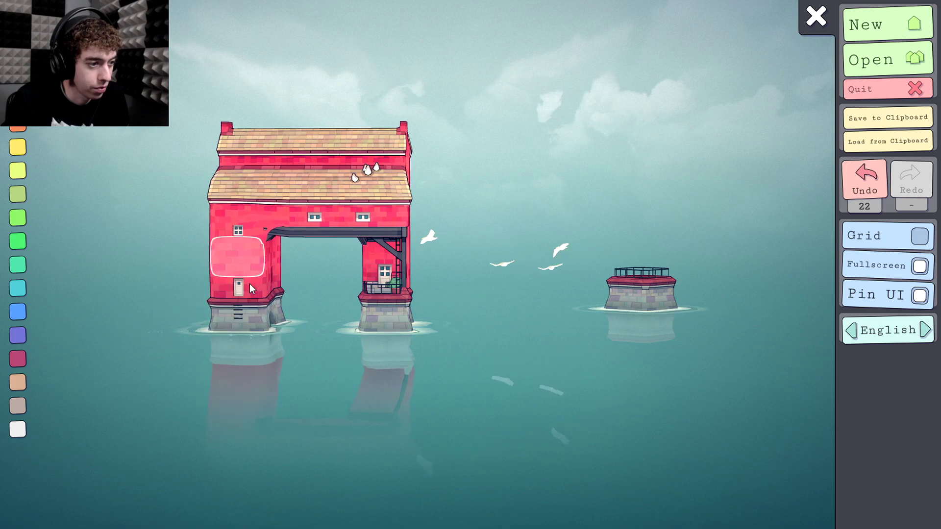
left_click(249, 284)
left_click(389, 280)
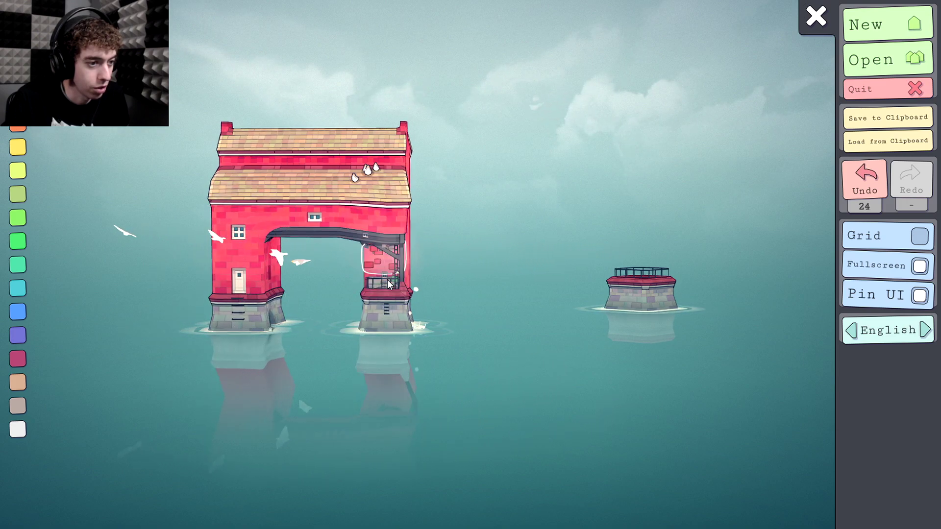
left_click(387, 280)
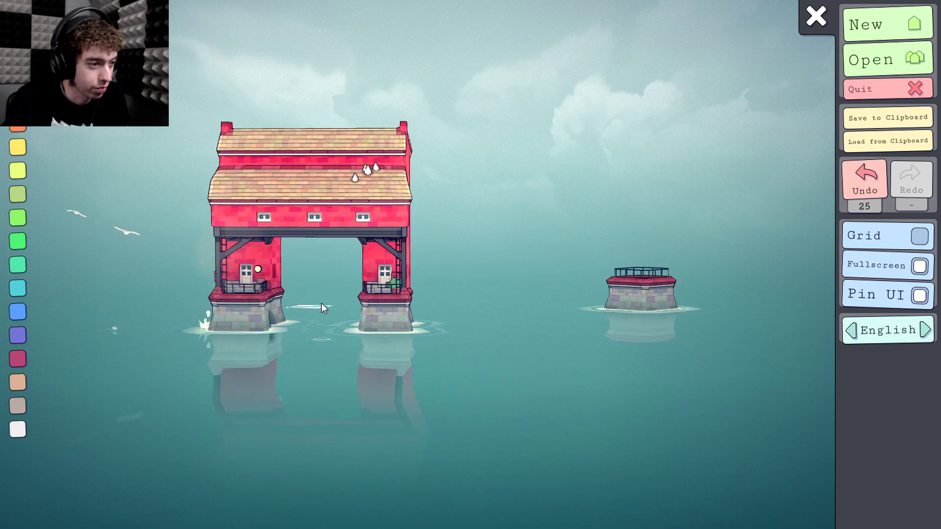
Remove the isolated stone base standing apart from the twin-tower building
left_click_drag(322, 303, 705, 321)
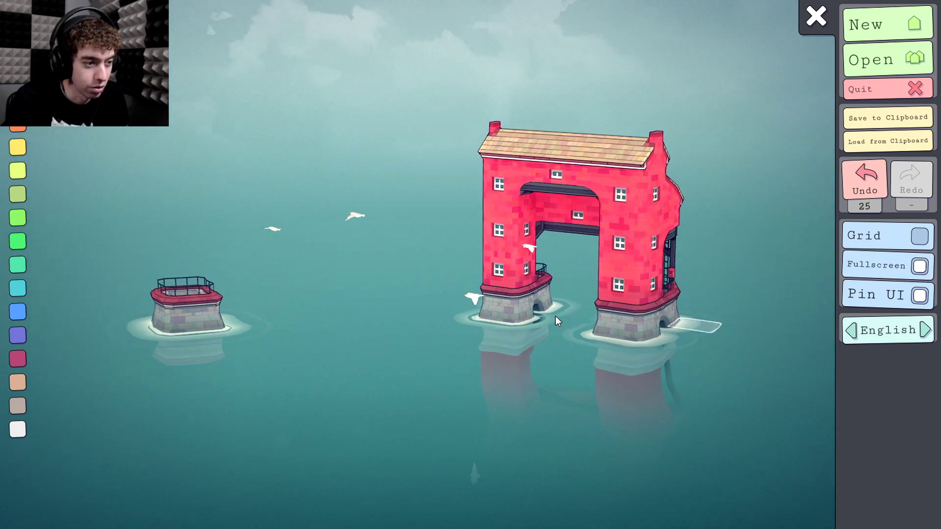
right_click(172, 311)
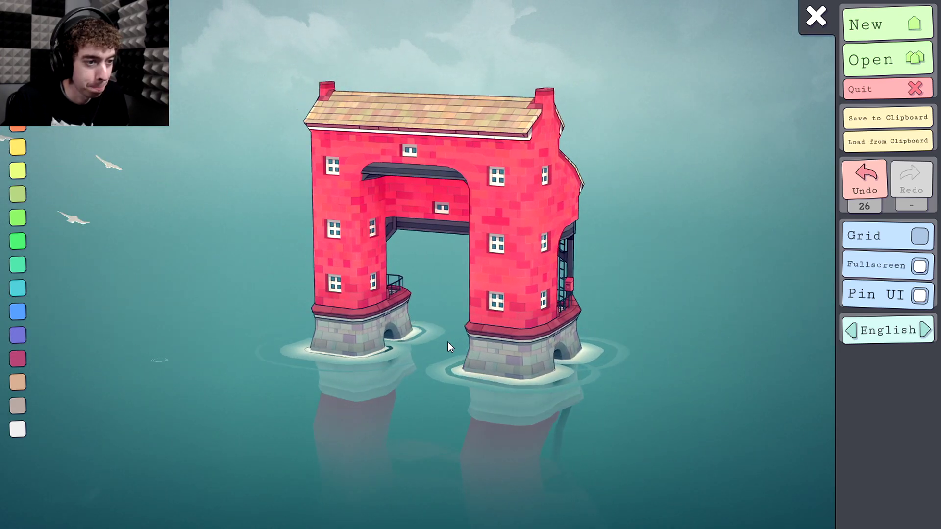
Extend a five-block stone walkway outward from one tower's base, bending it at the outer end
left_click_drag(448, 342, 487, 402)
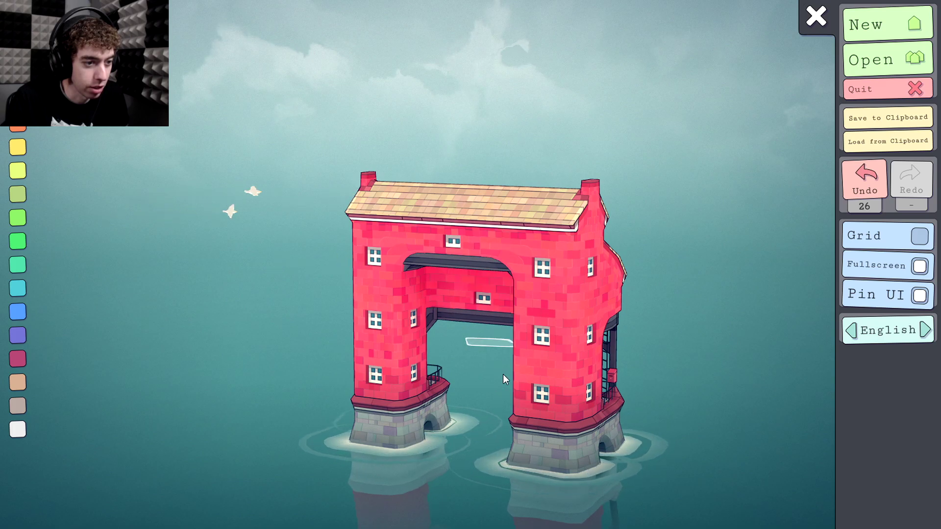
left_click_drag(455, 250, 438, 332)
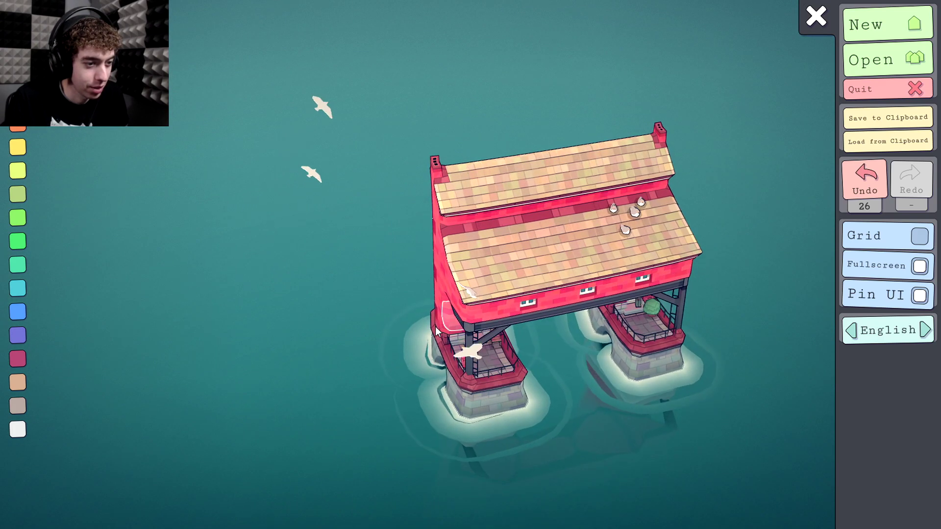
left_click(391, 367)
left_click(372, 358)
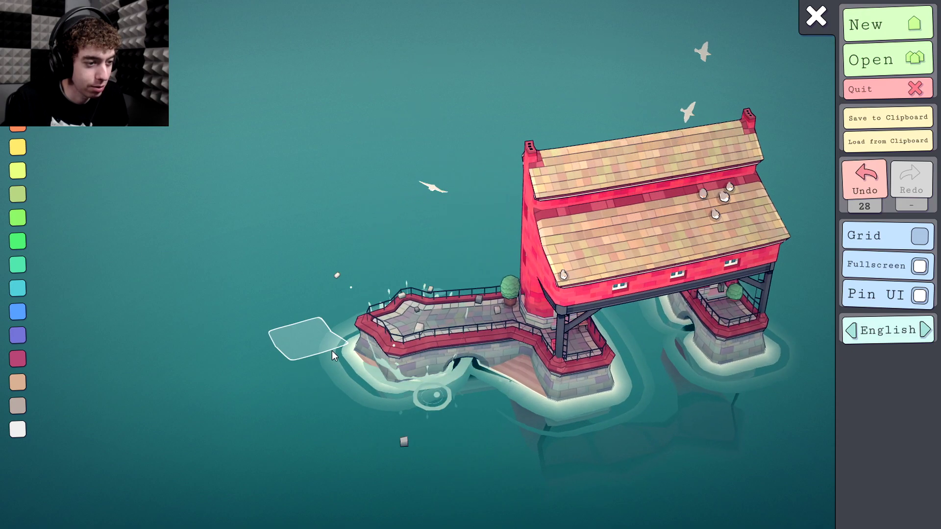
left_click(355, 358)
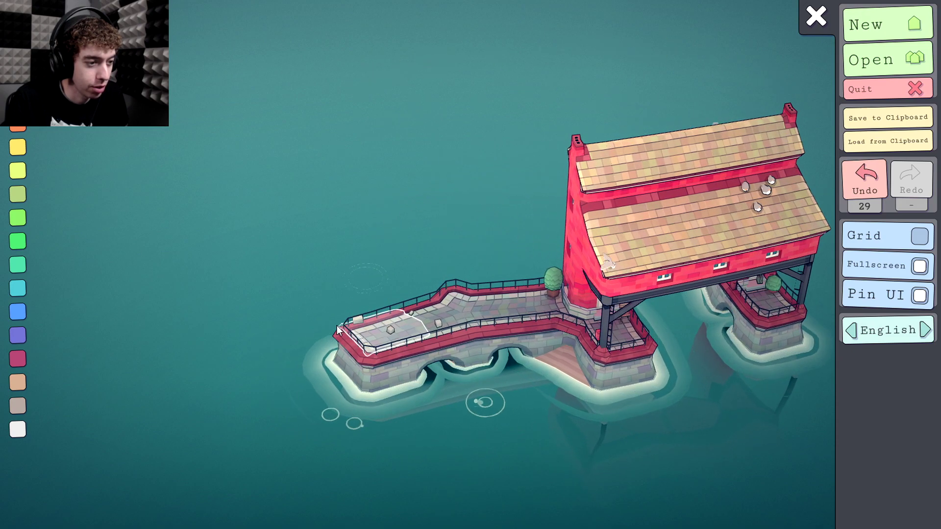
left_click(334, 318)
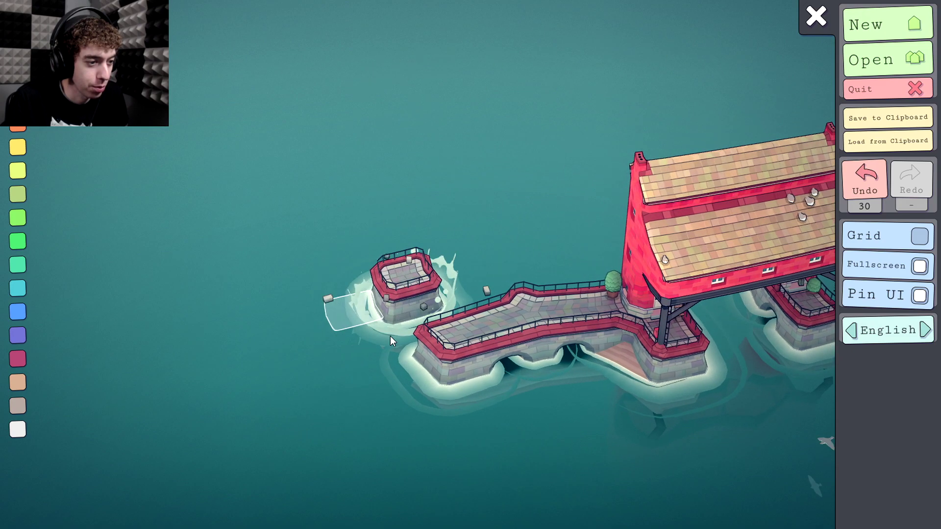
left_click(416, 335)
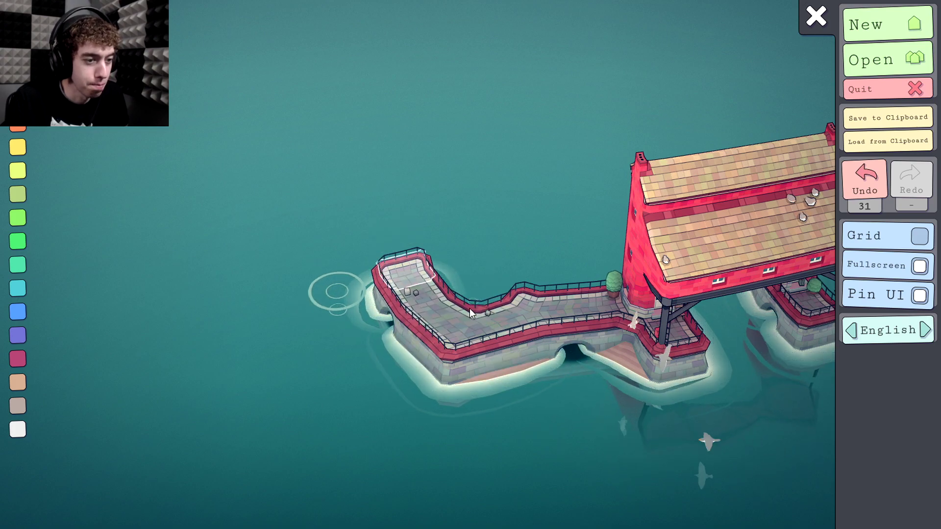
Build a flat-topped red room against the tower and a long four-block red house along the walkway's outer bend
left_click(604, 306)
left_click(576, 303)
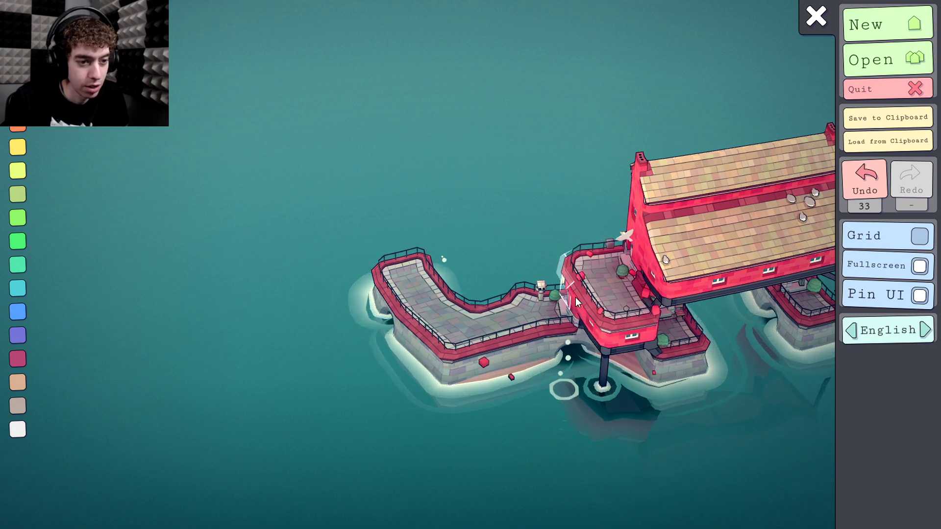
left_click(464, 316)
left_click(458, 315)
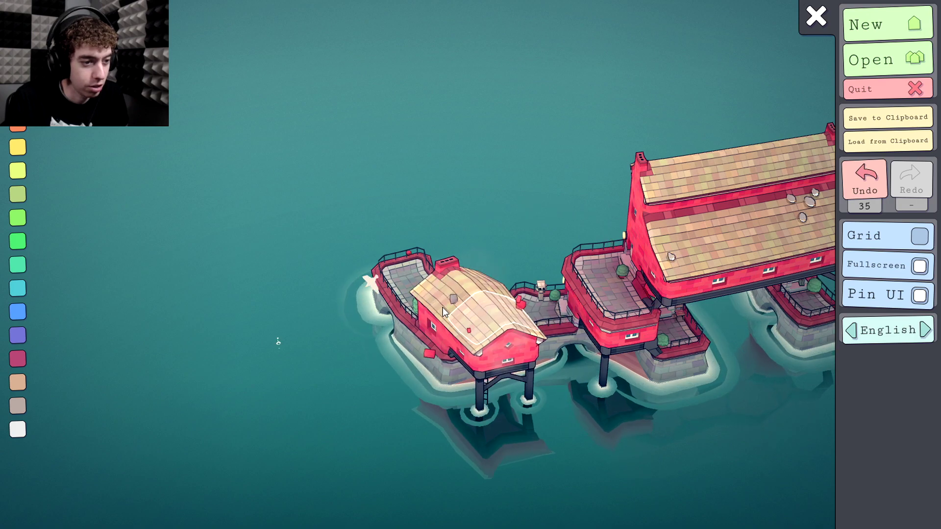
left_click(402, 284)
left_click(397, 272)
Place two separate stone bases in the open water beyond the long house, widen the nearer one and build a red house on it
scroll(505, 316, "up", 3)
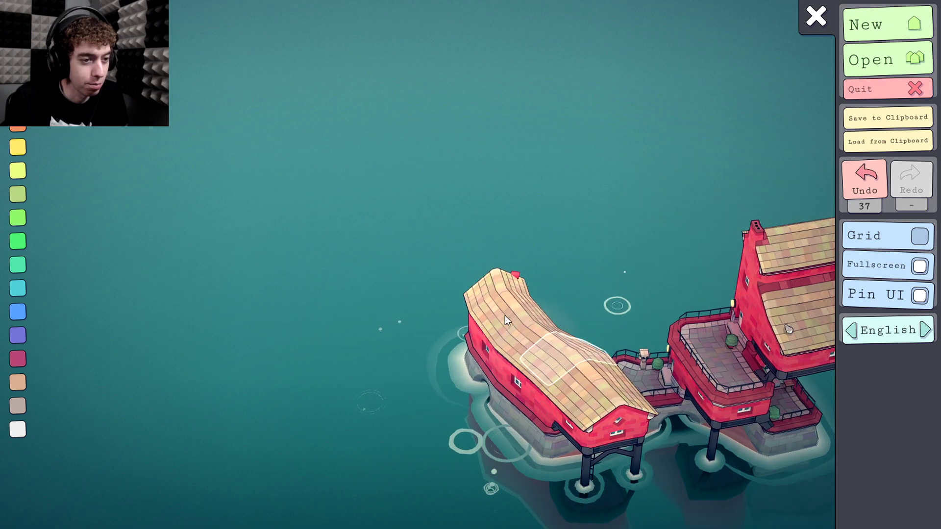
scroll(505, 316, "down", 5)
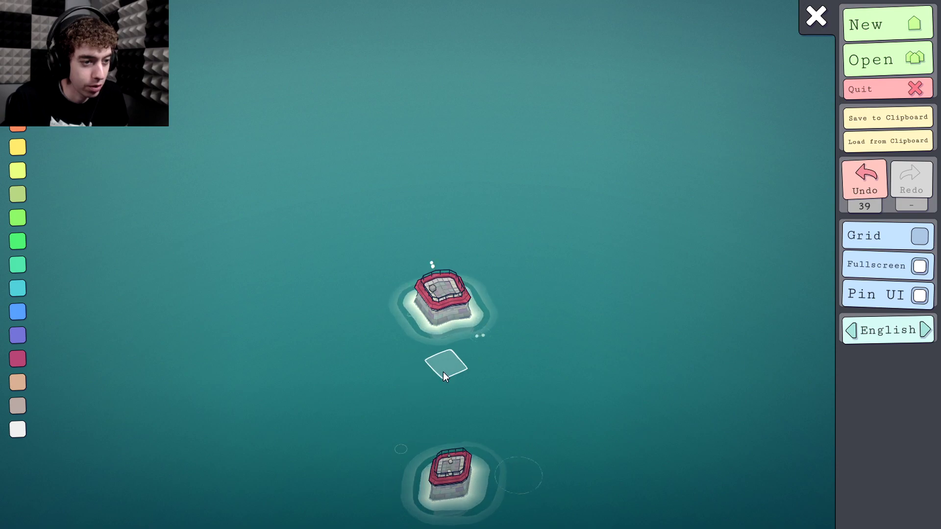
left_click_drag(443, 372, 443, 234)
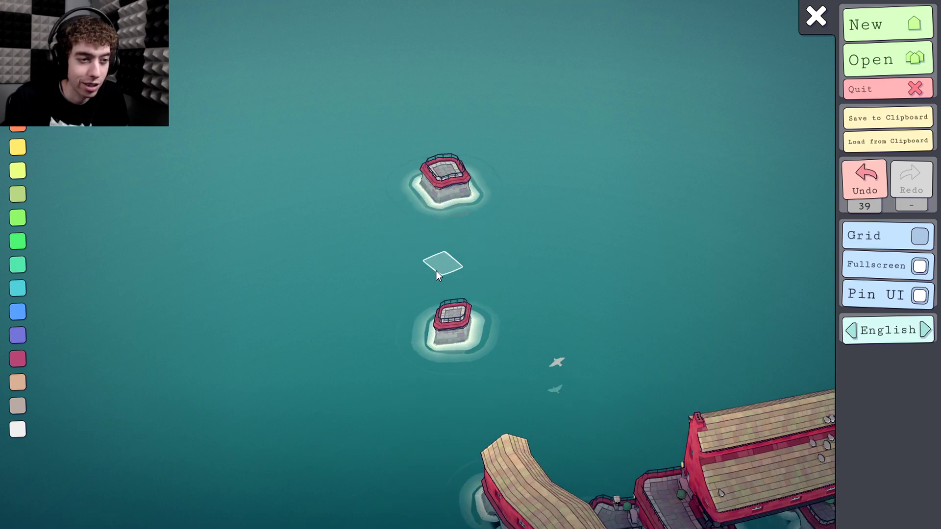
left_click(450, 331)
left_click(451, 318)
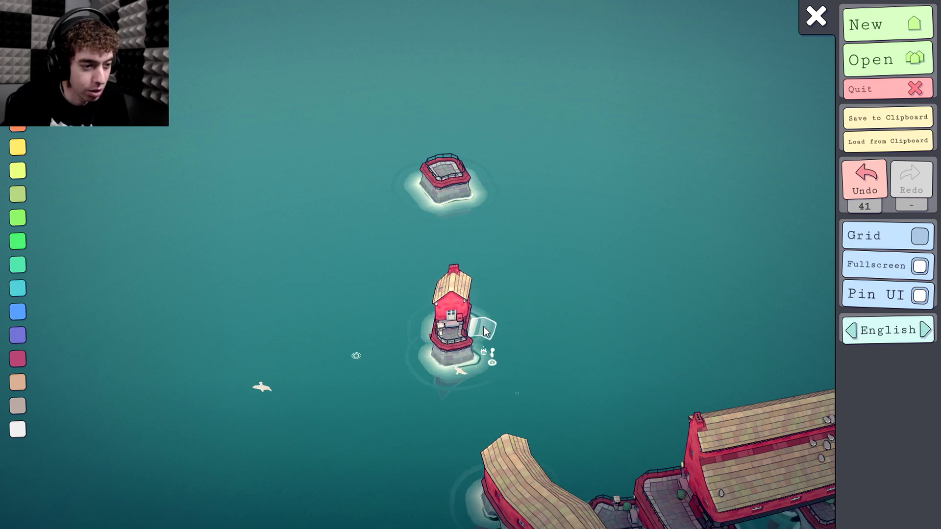
Widen the stone base around the small red house into a terrace and build a two-storey red tower at its outer corner
left_click(484, 332)
left_click(496, 338)
left_click(510, 344)
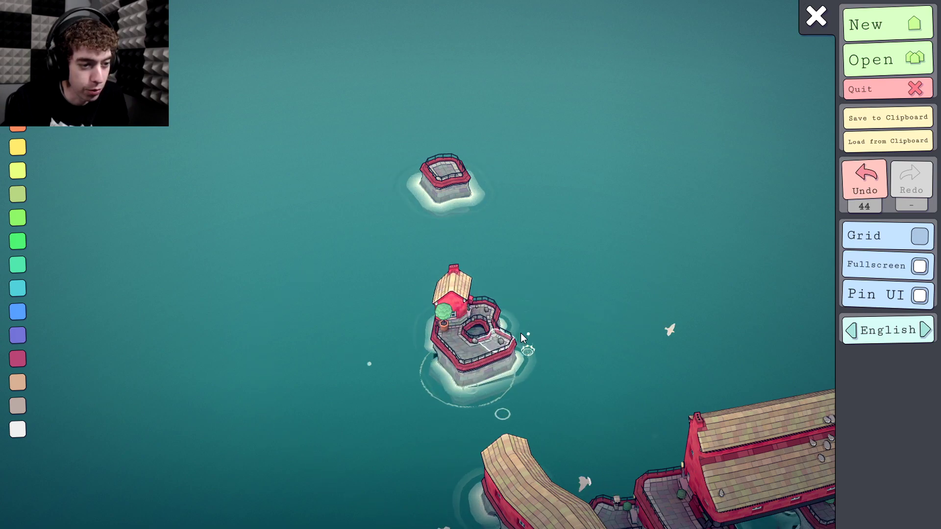
left_click(523, 327)
left_click(529, 365)
left_click(530, 356)
left_click(543, 340)
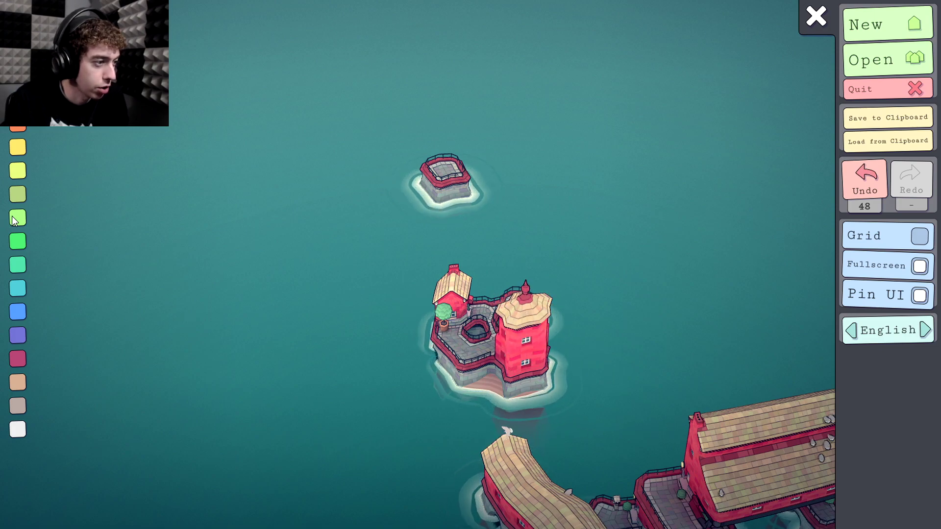
Build a light green house on the far stone base and extend it over the water on both sides
left_click(14, 221)
left_click(443, 175)
left_click(485, 193)
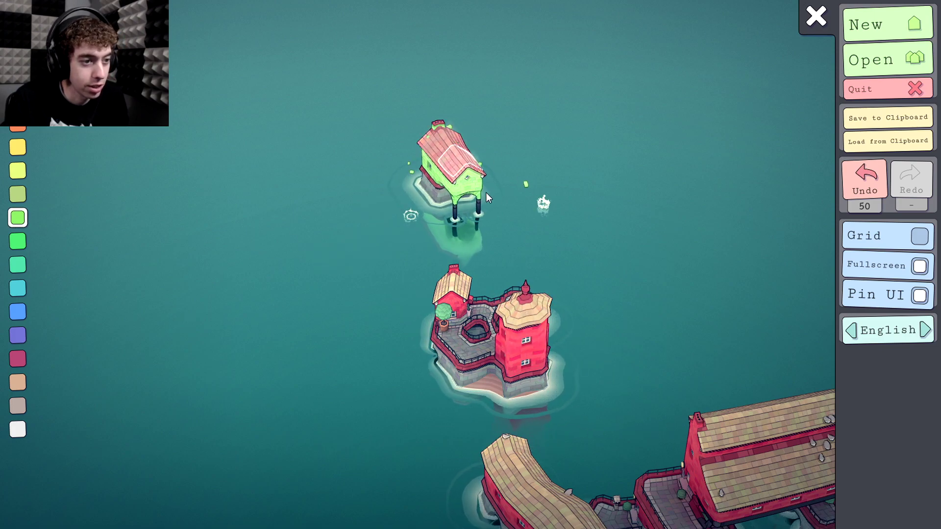
left_click(461, 199)
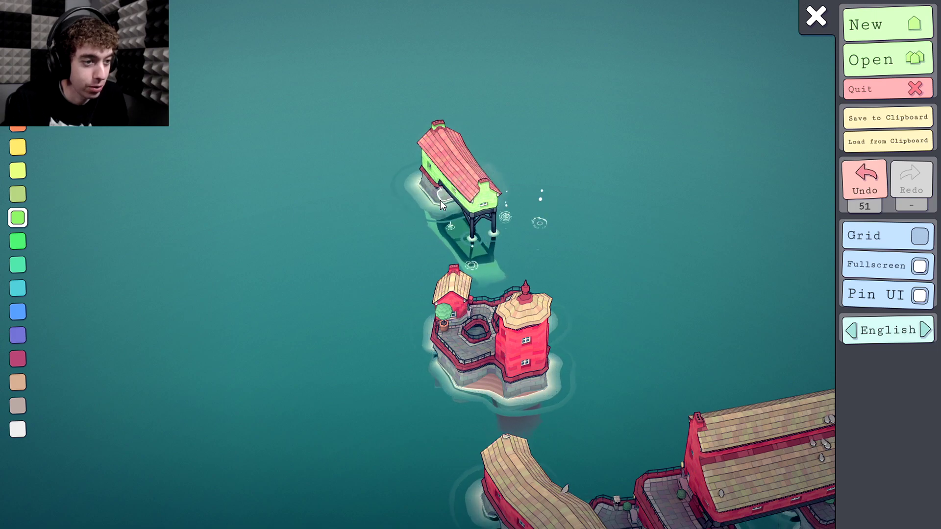
left_click(431, 163)
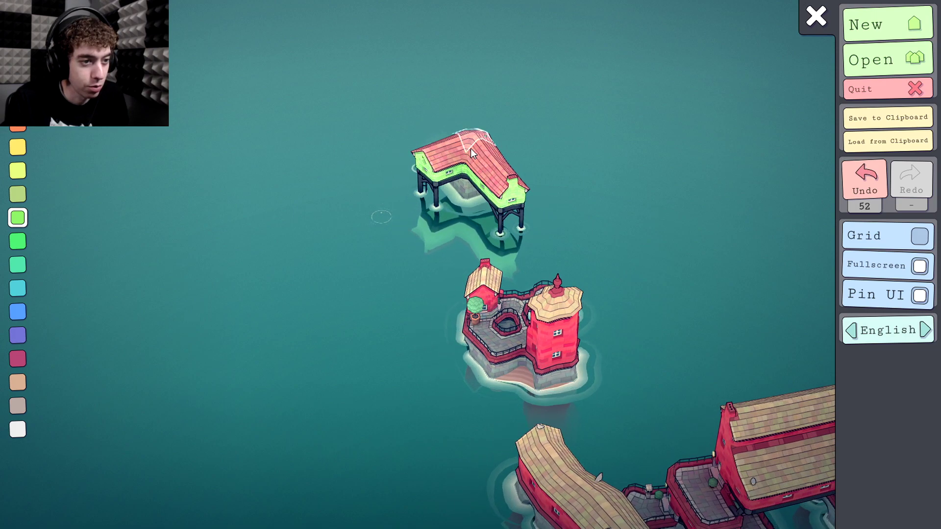
Raise every block of the bent green house to an even three storeys
left_click(470, 148)
left_click(476, 155)
left_click(472, 112)
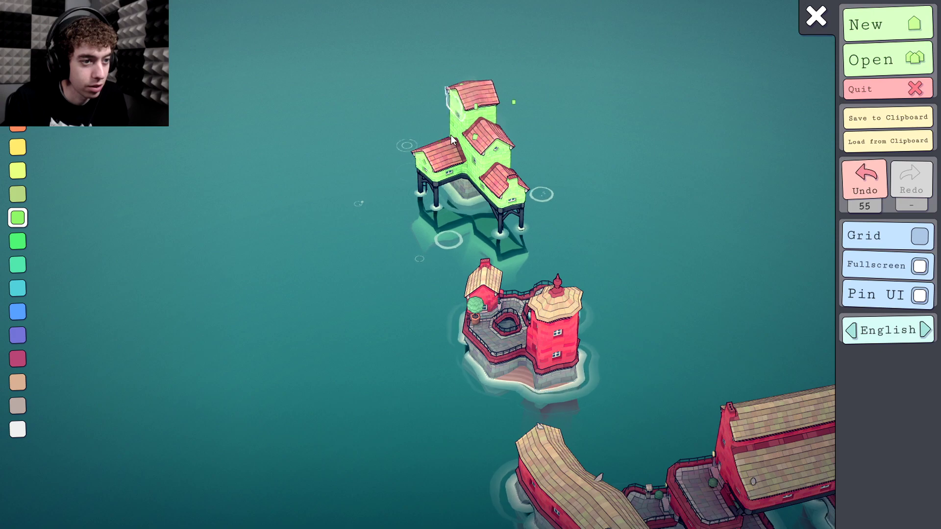
left_click(451, 135)
left_click(438, 135)
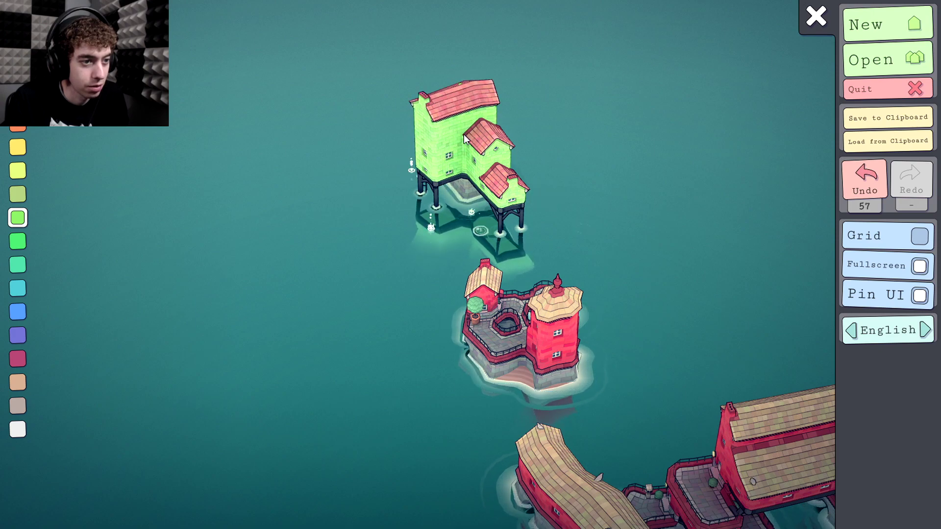
left_click(507, 142)
left_click(510, 168)
left_click(505, 153)
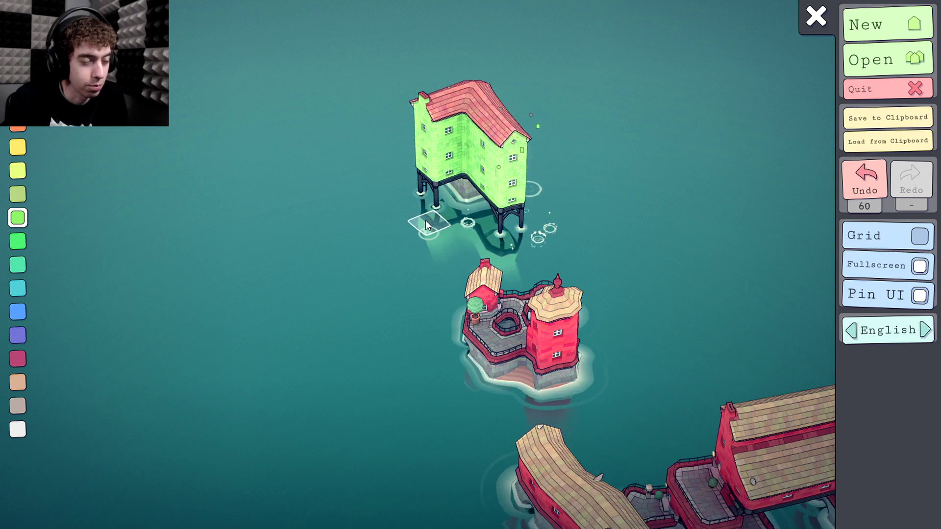
Build a two-storey blue house on stone against the green building's end and a lower blue house in front of it
left_click_drag(425, 220, 622, 225)
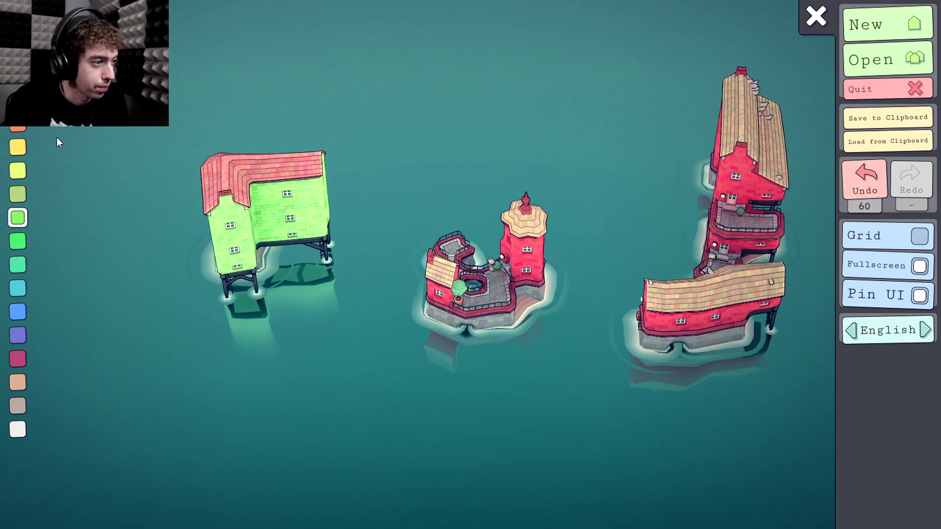
left_click(17, 311)
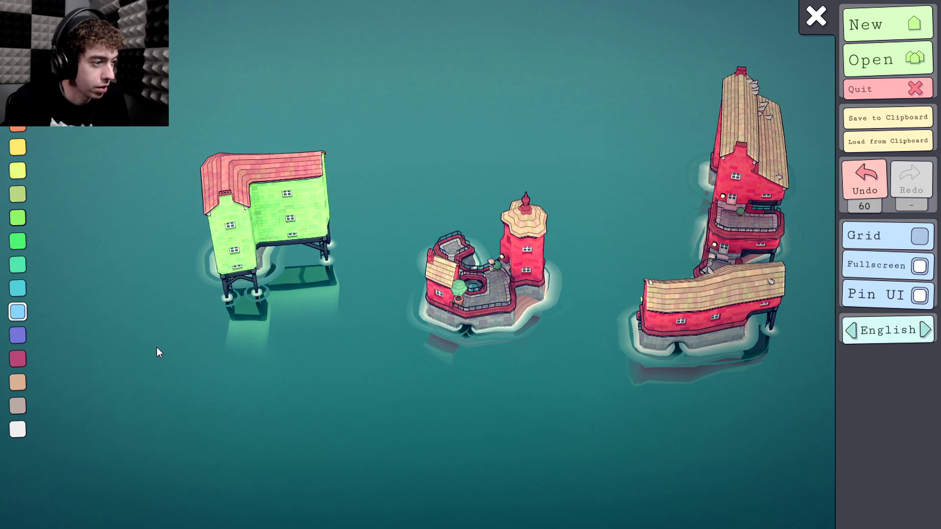
left_click(344, 249)
left_click(355, 230)
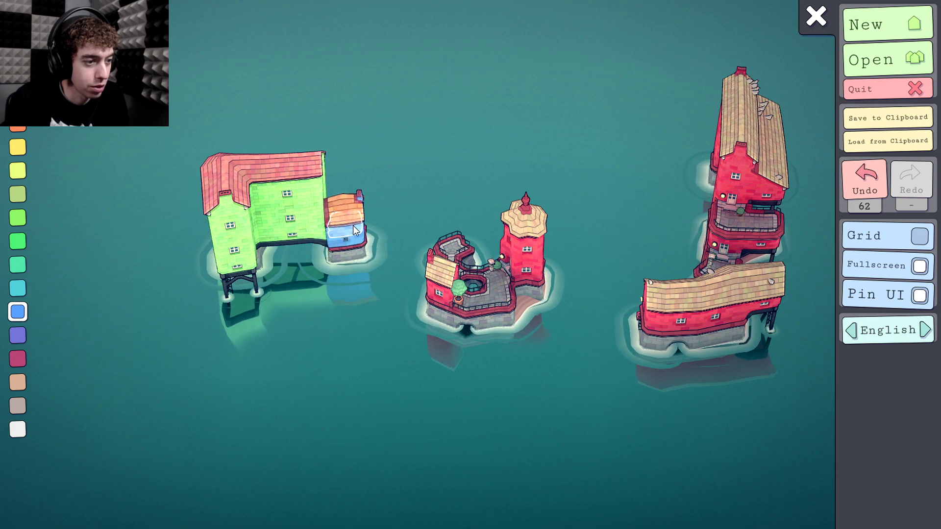
left_click(342, 210)
left_click(350, 258)
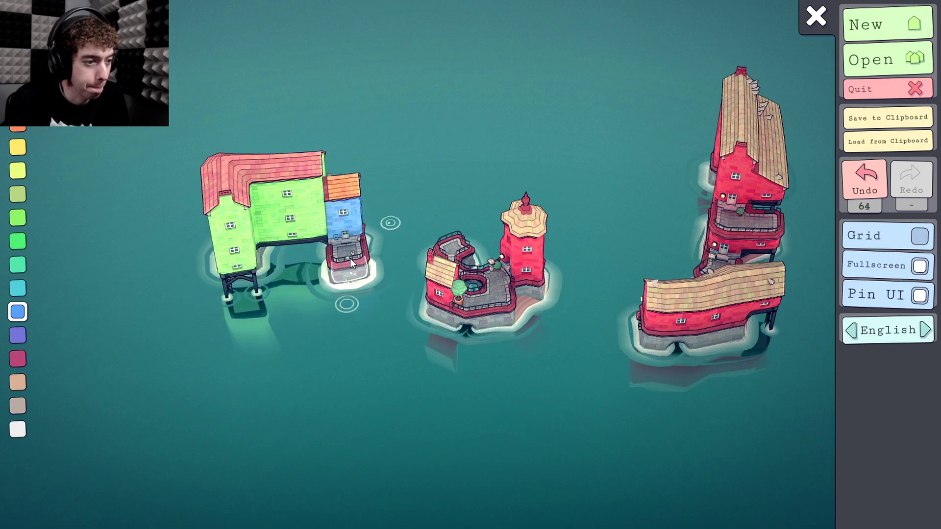
left_click(350, 258)
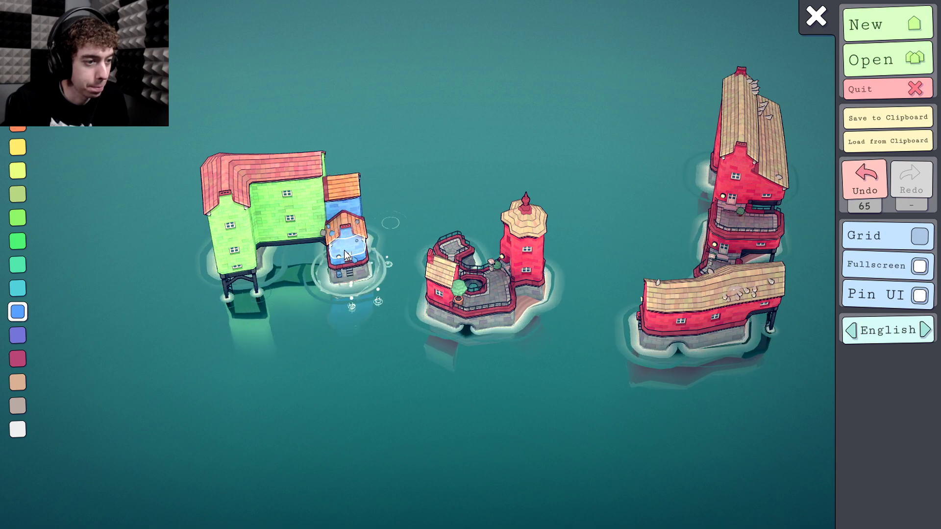
Fill the water in front of the green and blue houses with a continuous stone terrace
left_click(233, 302)
left_click(296, 254)
left_click(319, 239)
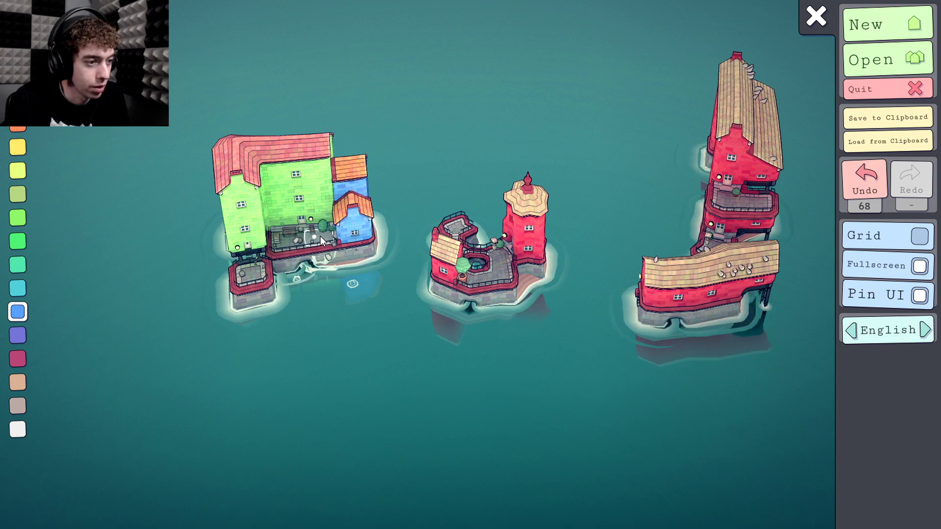
left_click(287, 272)
left_click(319, 273)
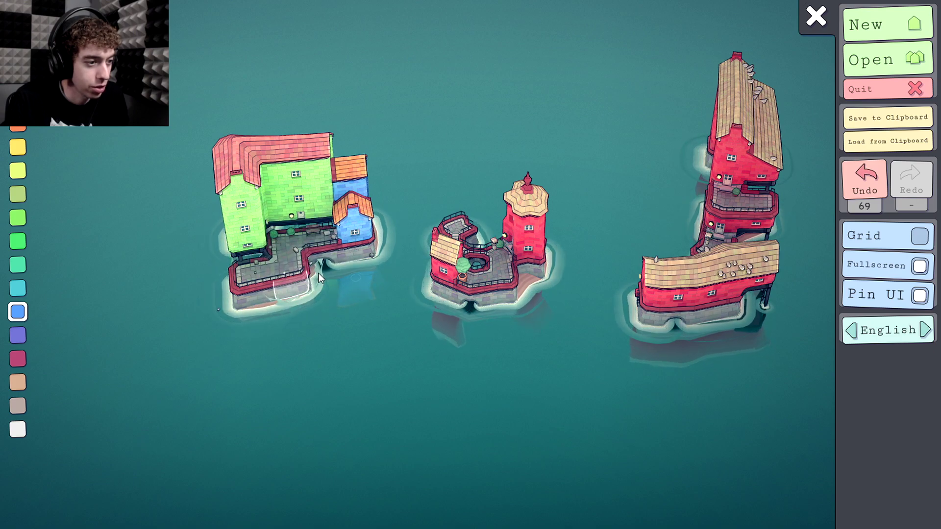
left_click(369, 273)
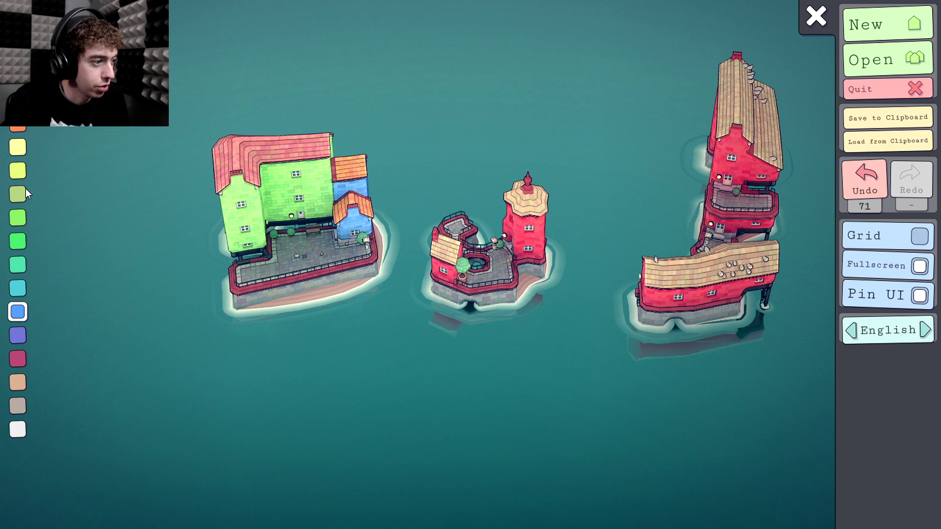
Build tan houses at both ends of the terrace and widen the terrace outward with another row of stone
left_click(18, 383)
left_click(250, 267)
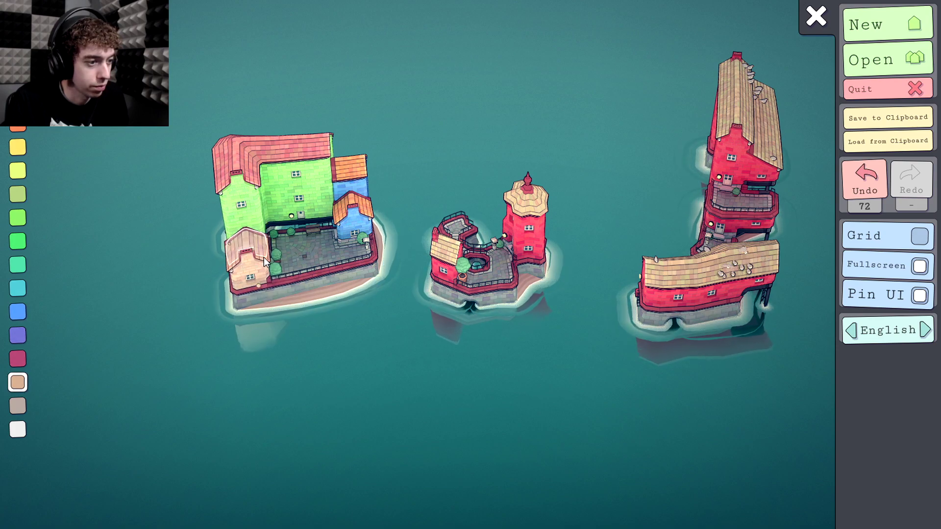
left_click(376, 279)
left_click(320, 295)
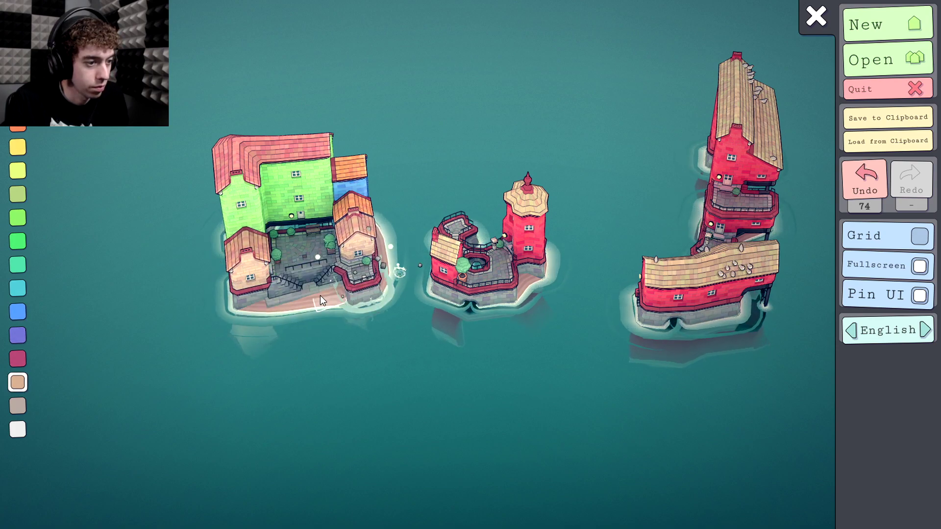
left_click(319, 296)
left_click(289, 303)
left_click(257, 310)
left_click_drag(258, 310, 267, 288)
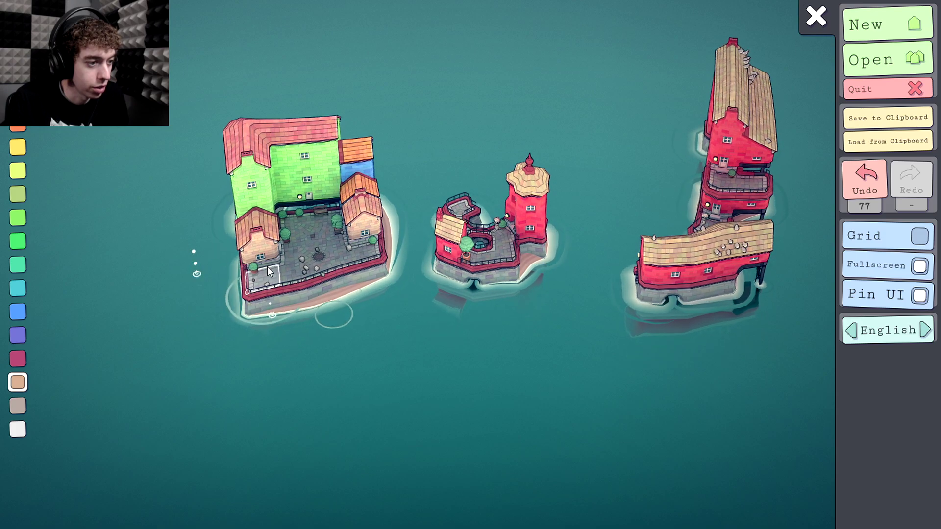
Enclose the courtyard with a row of tan houses along the outer edge and raise the blocks beside the blue houses with tan
left_click(268, 268)
left_click(366, 248)
left_click(334, 263)
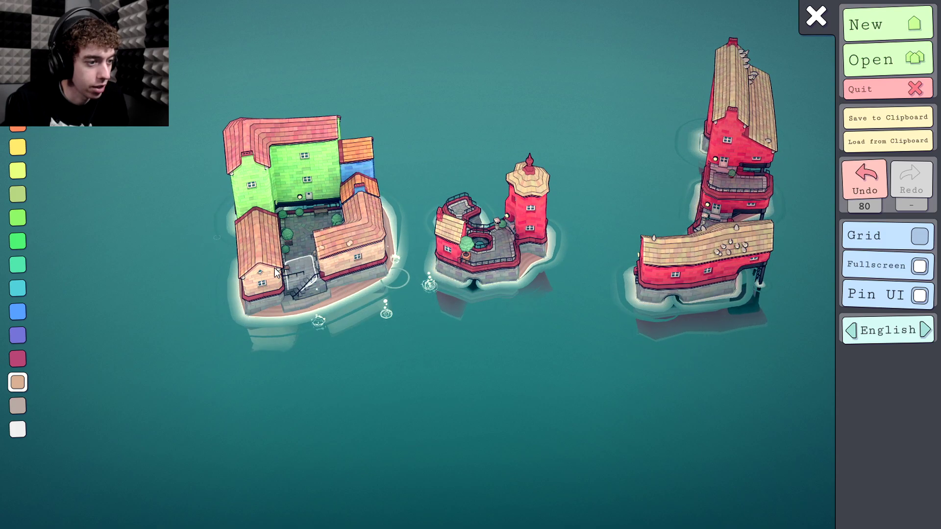
left_click(297, 266)
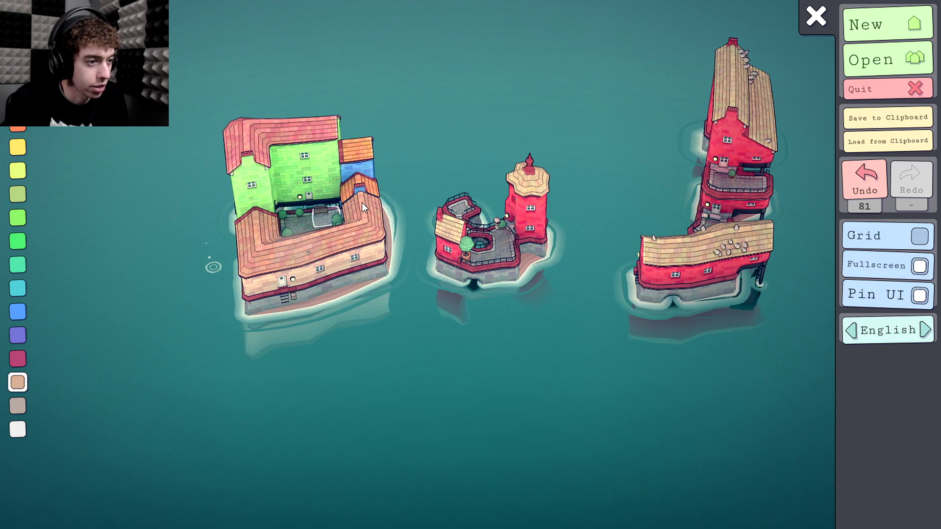
left_click(363, 189)
left_click(363, 222)
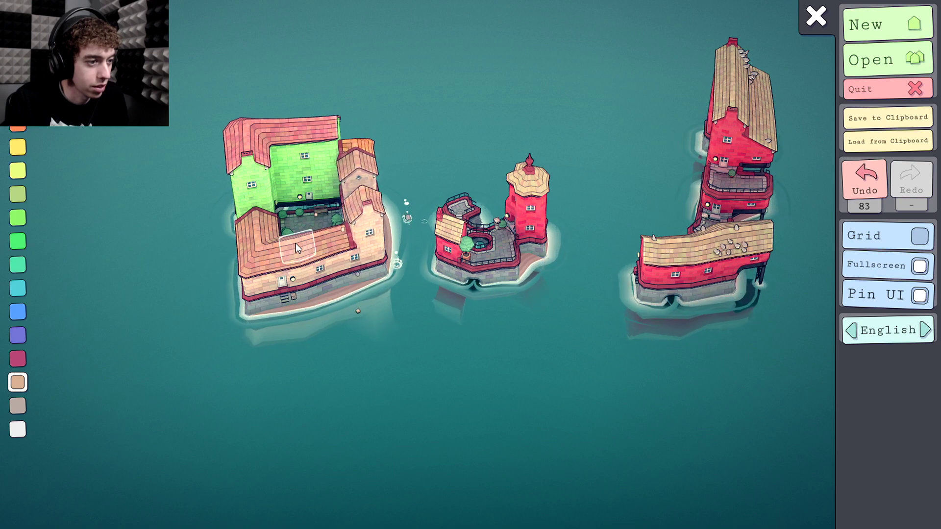
Add a yellow upper storey along the tan row and onto the adjoining tan corner blocks
left_click(17, 171)
left_click(253, 252)
left_click(254, 217)
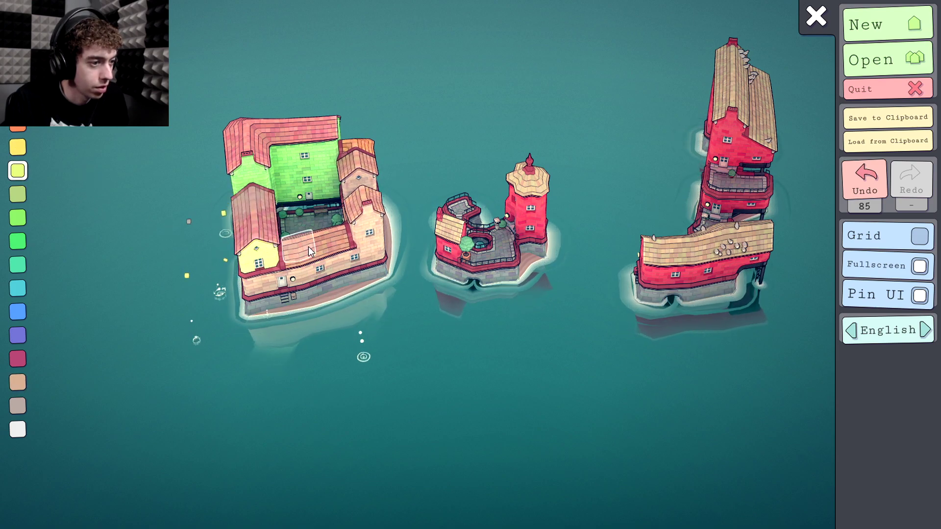
left_click(309, 246)
left_click(347, 242)
left_click_drag(335, 213, 448, 317)
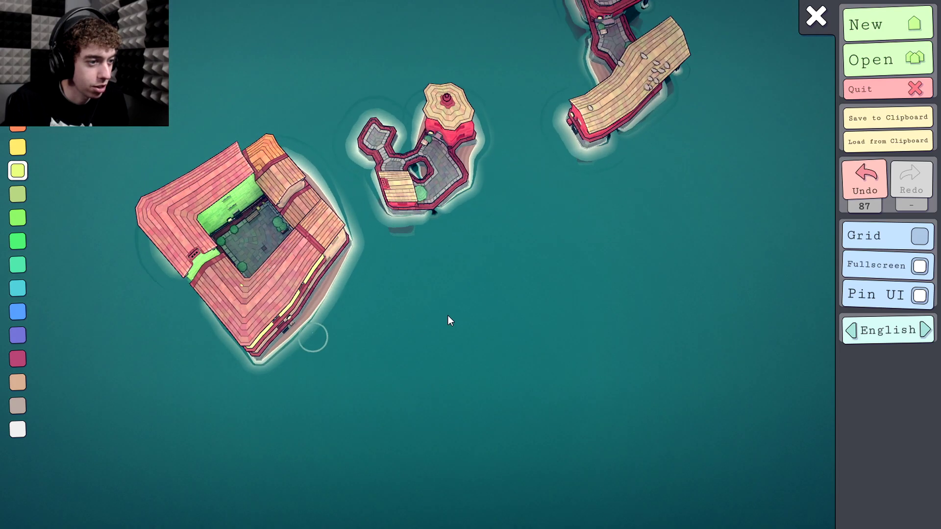
left_click(303, 242)
left_click(284, 235)
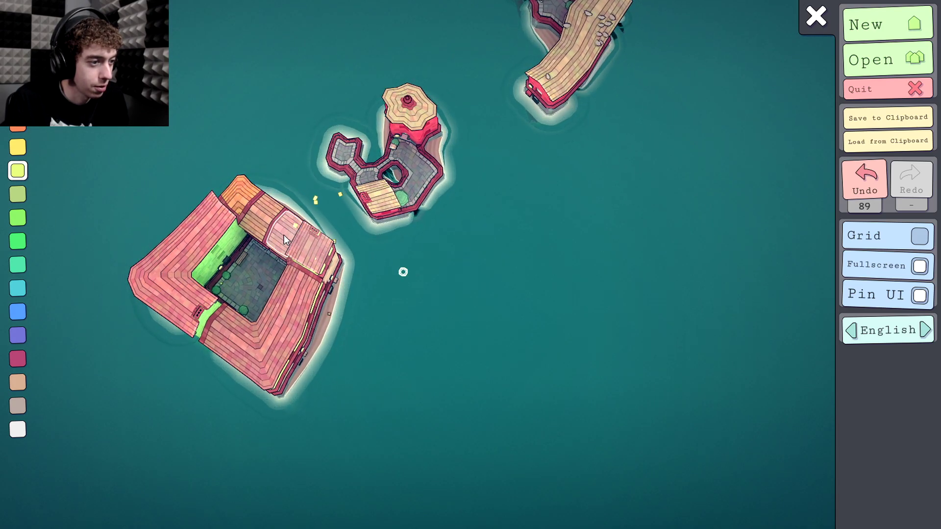
Remove the yellow and tan blocks on the courtyard's side facing the red tower and link the two islands with stone
right_click(284, 235)
right_click(284, 234)
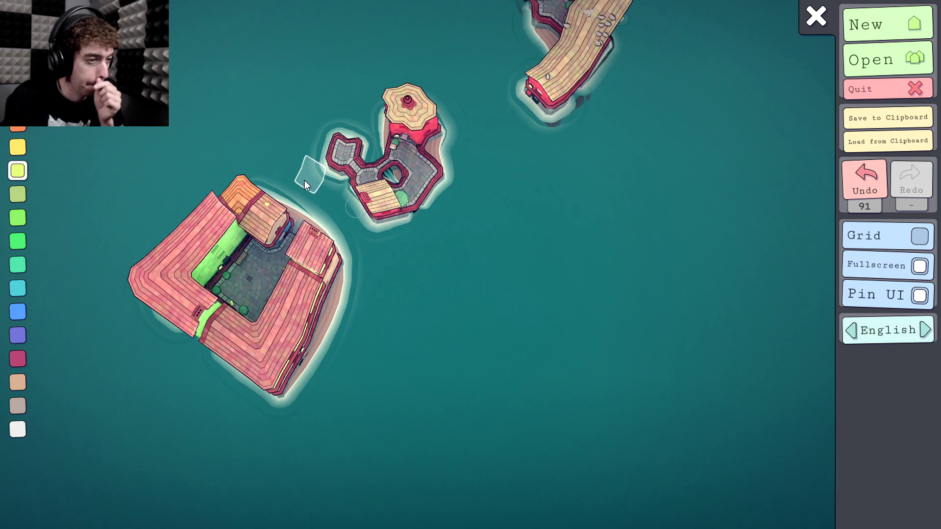
left_click(341, 181)
left_click(314, 207)
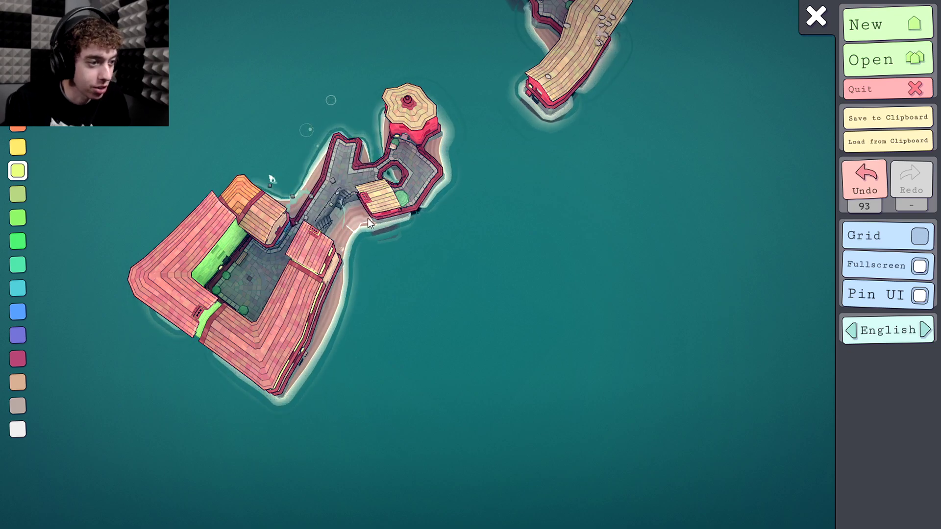
Fill the open water beneath the raised green building with stone
left_click_drag(368, 219, 414, 180)
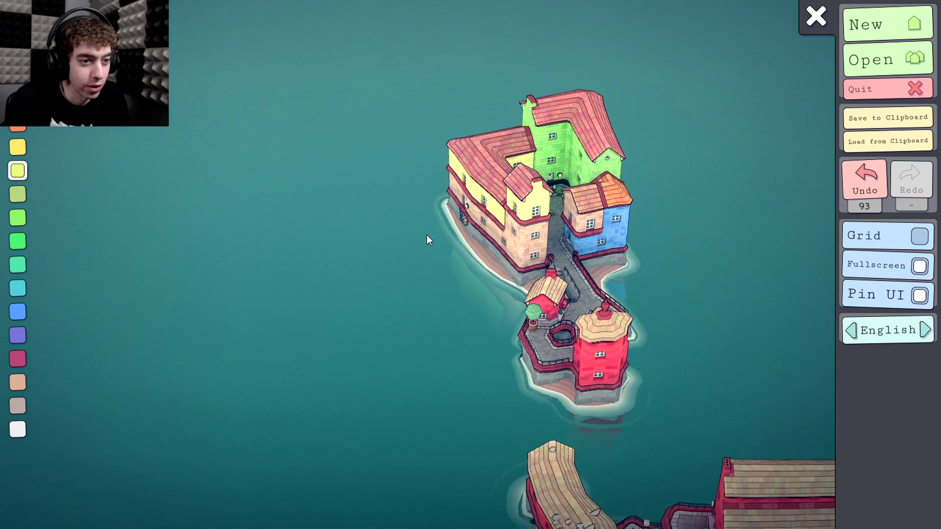
left_click_drag(429, 240, 549, 365)
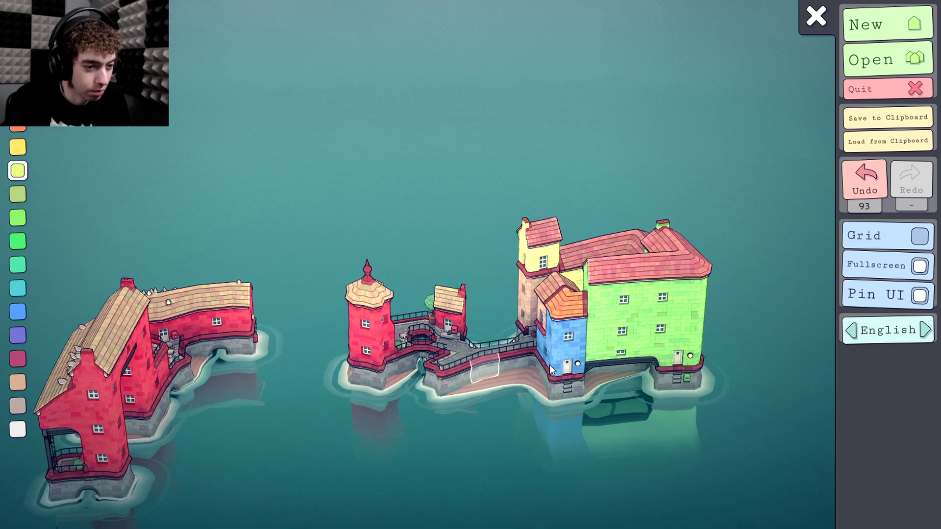
left_click(613, 385)
left_click(639, 387)
left_click_drag(688, 384, 375, 337)
left_click(340, 422)
Try closing the courtyard's gap with a yellow block and take that block away again
left_click_drag(448, 398, 503, 482)
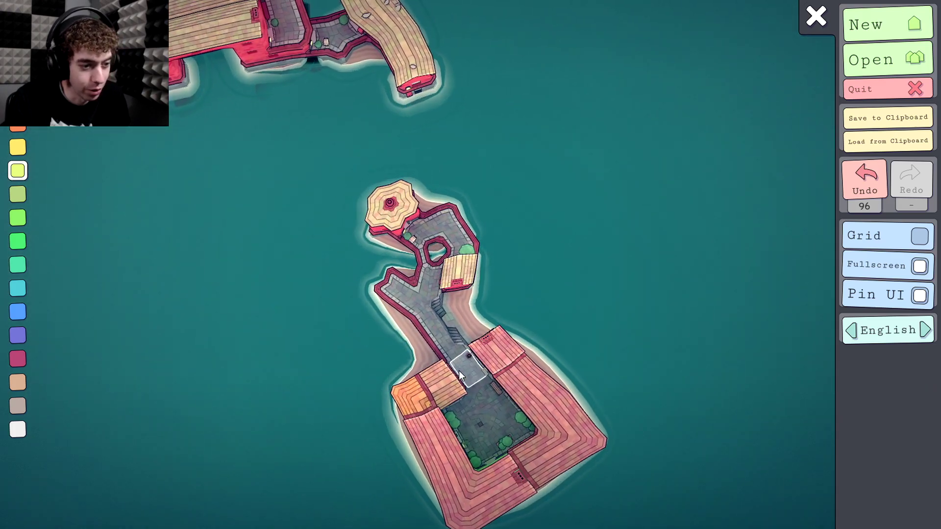
left_click(460, 371)
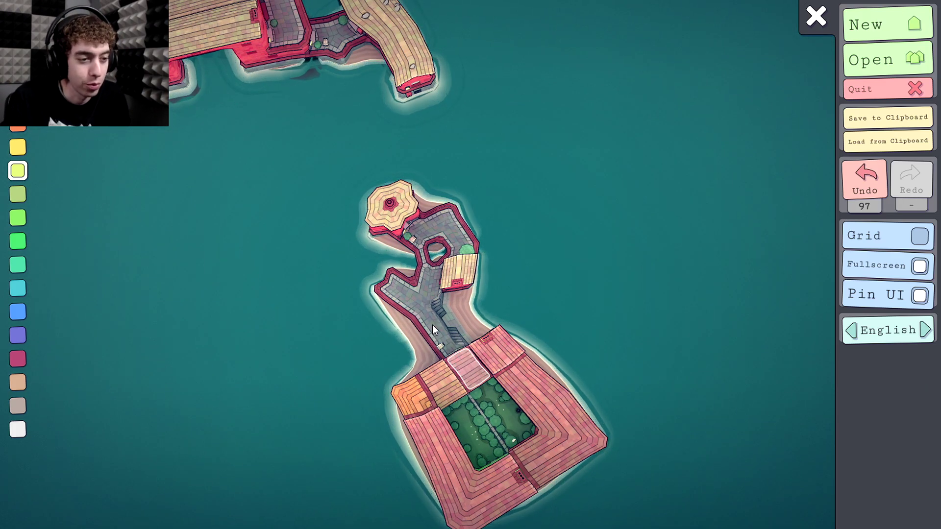
right_click(474, 377)
Demolish the tan-topped blue house beside the courtyard's gap down to the water
right_click(440, 378)
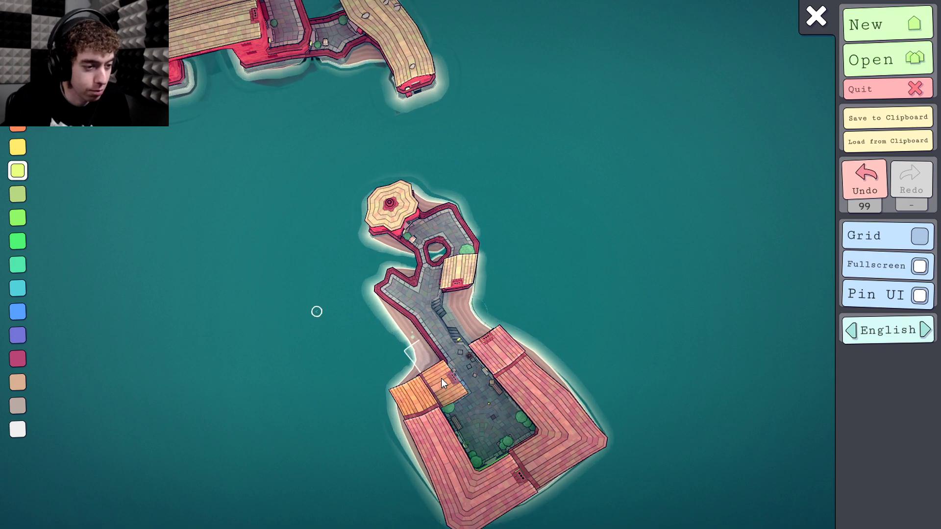
right_click(441, 379)
right_click(443, 383)
Fill the demolished plot and the shoreline towards the red tower with stone, widening the walkway into a broad plaza
left_click(428, 362)
left_click(404, 325)
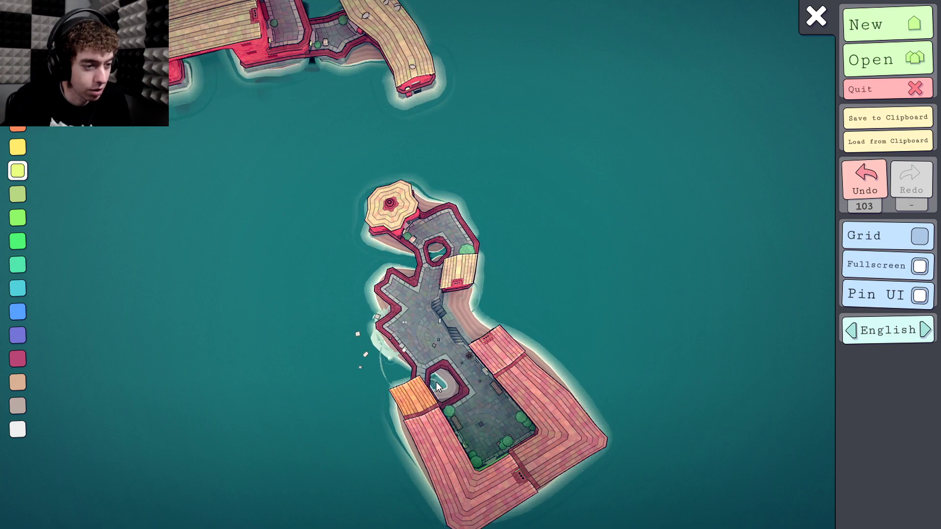
left_click(438, 384)
left_click(373, 308)
left_click(401, 265)
left_click(373, 274)
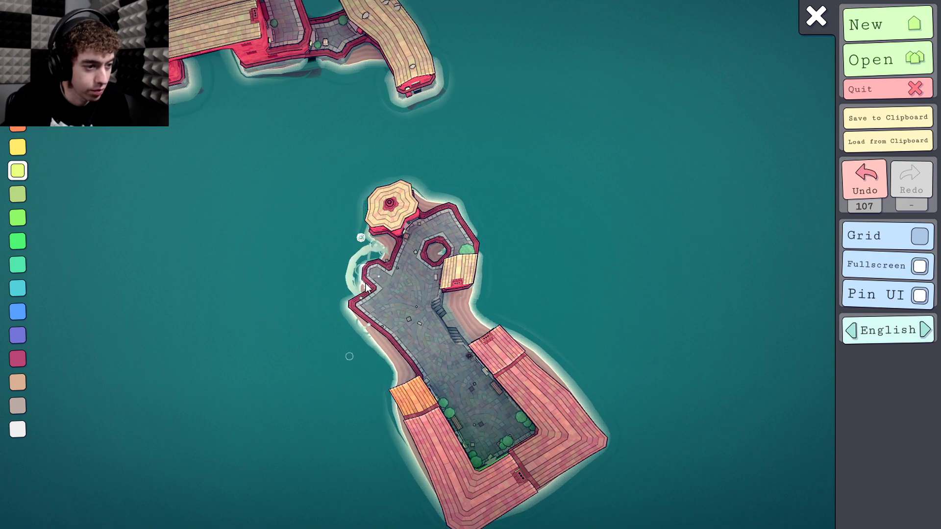
Build a yellow house on the plaza's outer edge and extend the stone plaza between it and the blue corner house
left_click(370, 306)
left_click(384, 357)
left_click(388, 373)
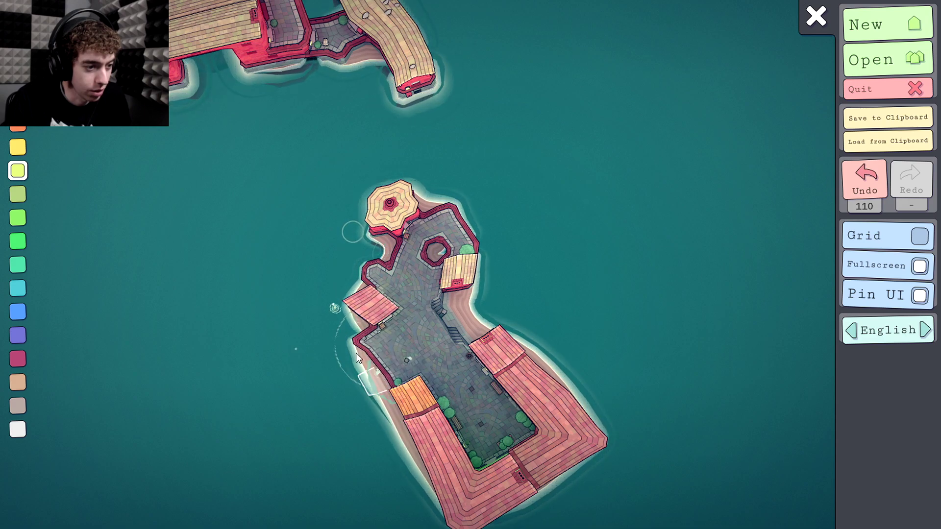
Lay a loop of stone out into the water beyond the plaza edge between the small yellow house and the blue corner house
left_click(343, 324)
left_click(297, 334)
left_click(312, 361)
left_click(355, 359)
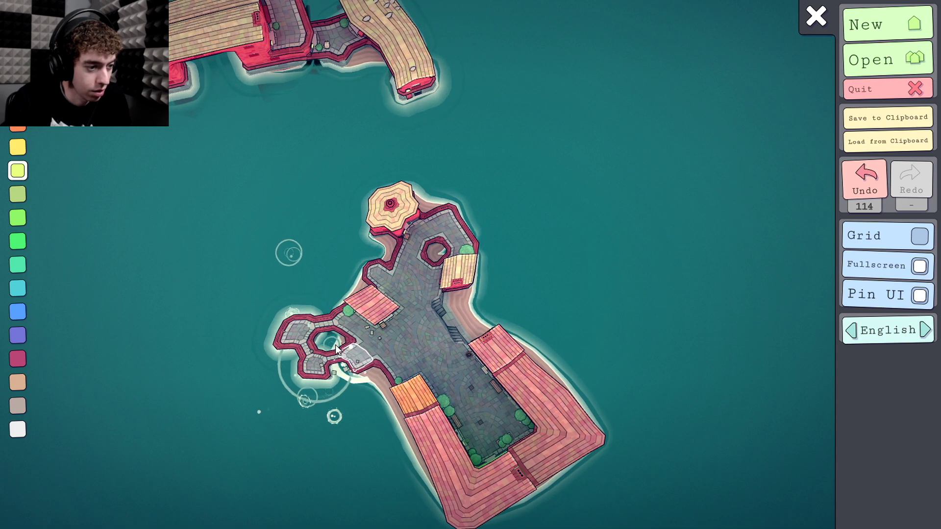
Fill the loop's opening and the shoreline bays with stone to form a solid plaza with a squared outer corner
left_click(334, 344)
left_click(348, 372)
left_click(369, 378)
left_click(342, 385)
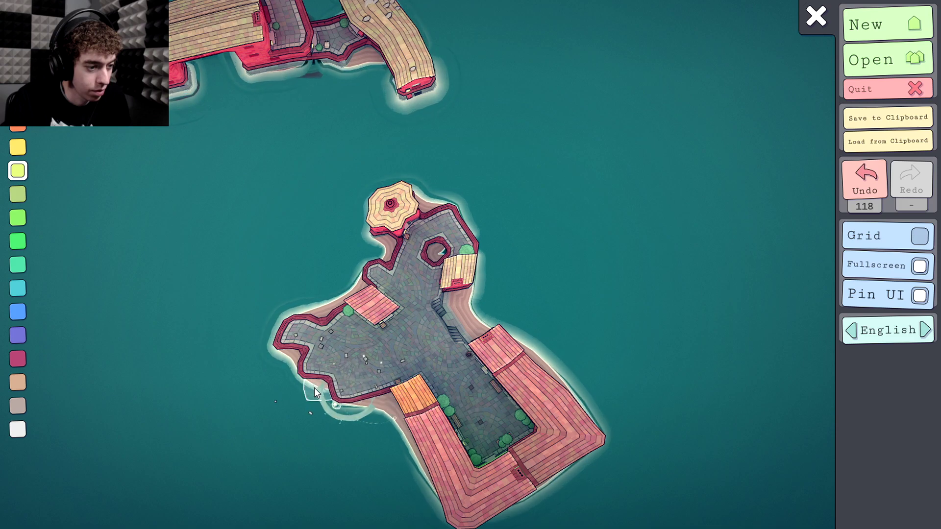
left_click(312, 389)
left_click(289, 364)
left_click(290, 388)
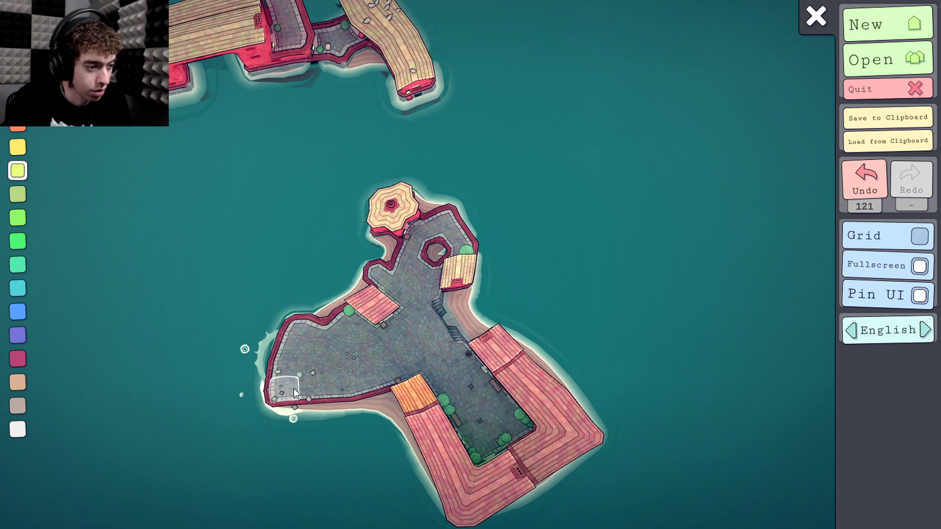
Extend the stone plaza around the outer side of the small yellow house up to the red tower
left_click(328, 307)
left_click(351, 284)
left_click(363, 250)
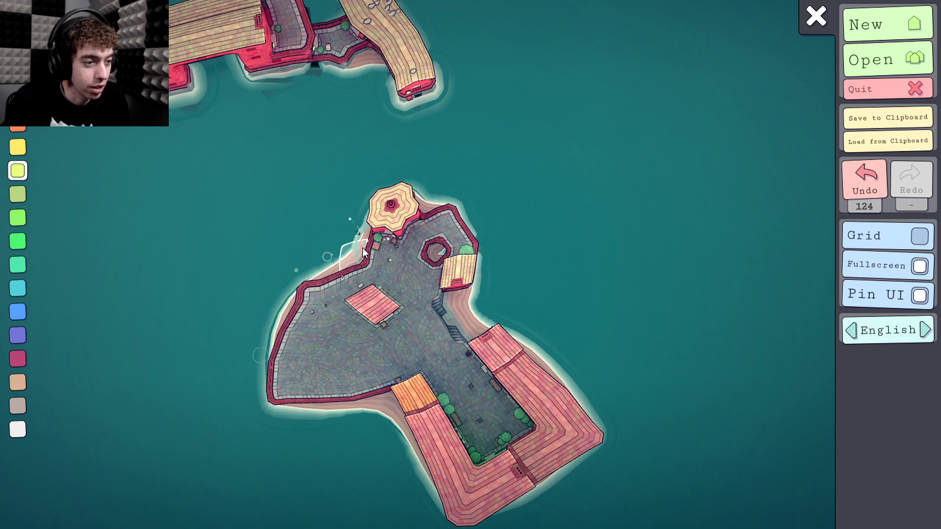
left_click(336, 256)
left_click(330, 259)
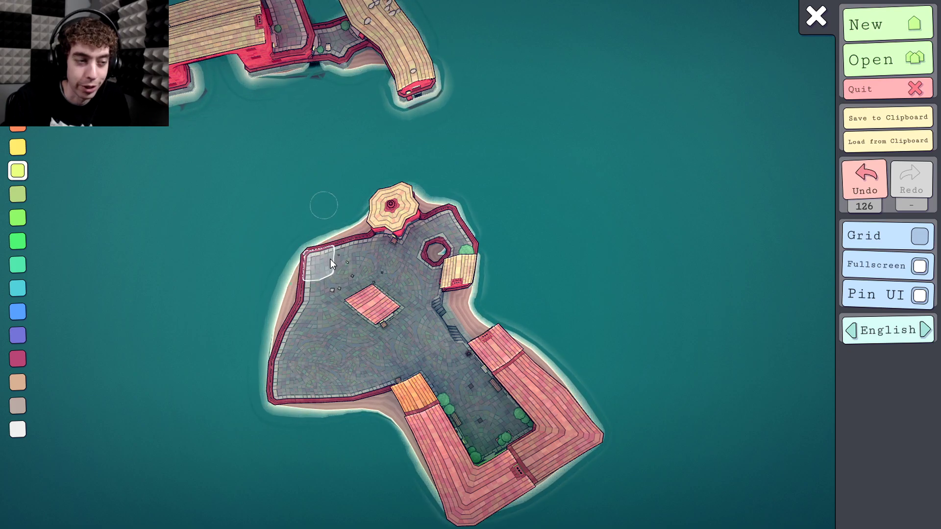
left_click(363, 227)
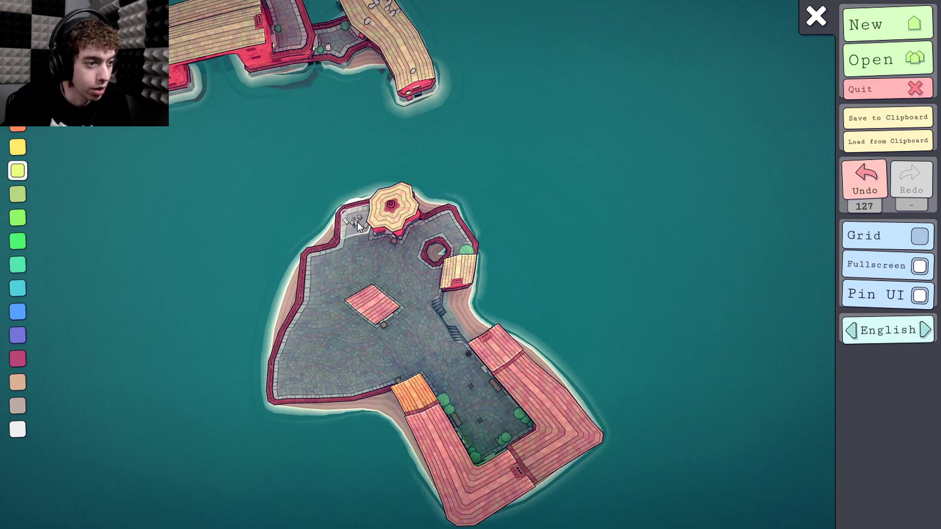
Build a row of yellow houses from the red tower along the plaza's outer edge and around its corner
left_click(357, 223)
left_click(331, 228)
left_click(301, 239)
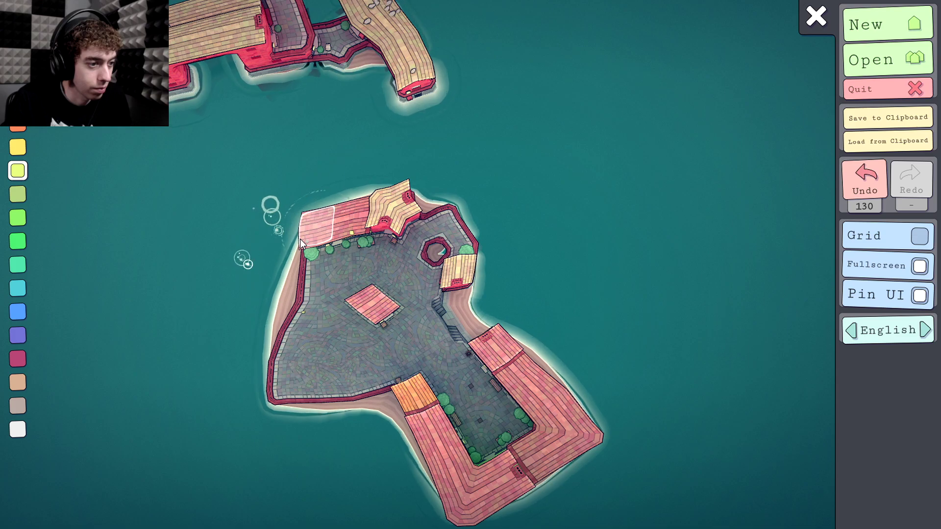
left_click(294, 246)
left_click(291, 249)
left_click(289, 263)
left_click(289, 264)
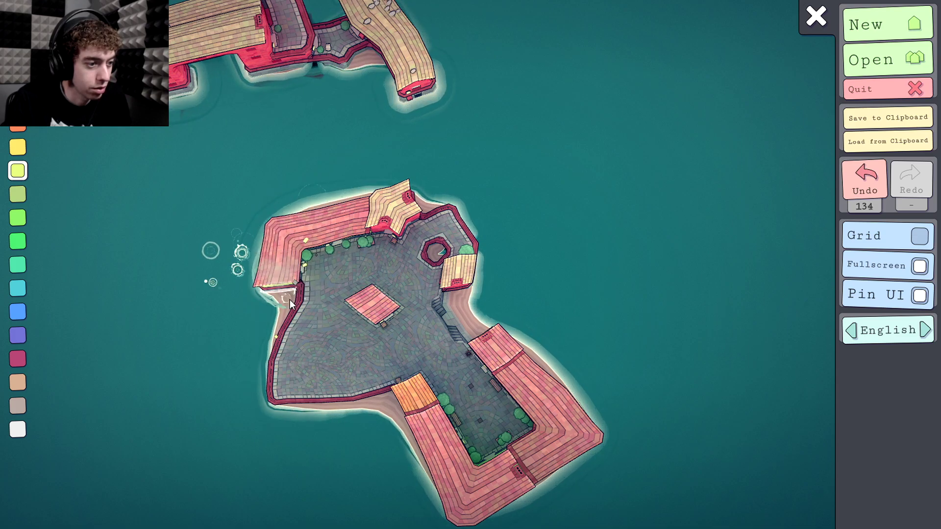
Continue the yellow row of houses along the plaza's outer shoreline towards its far corner
left_click(290, 299)
left_click(290, 300)
left_click(273, 330)
left_click(272, 330)
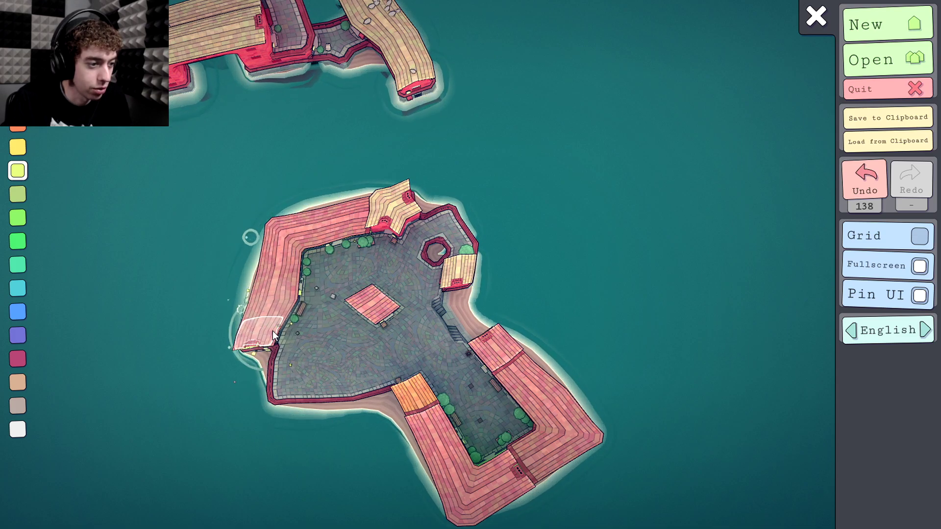
left_click(259, 376)
left_click(258, 377)
Extend the stone at the far corner and build a light green house at the end of the yellow row
left_click(18, 217)
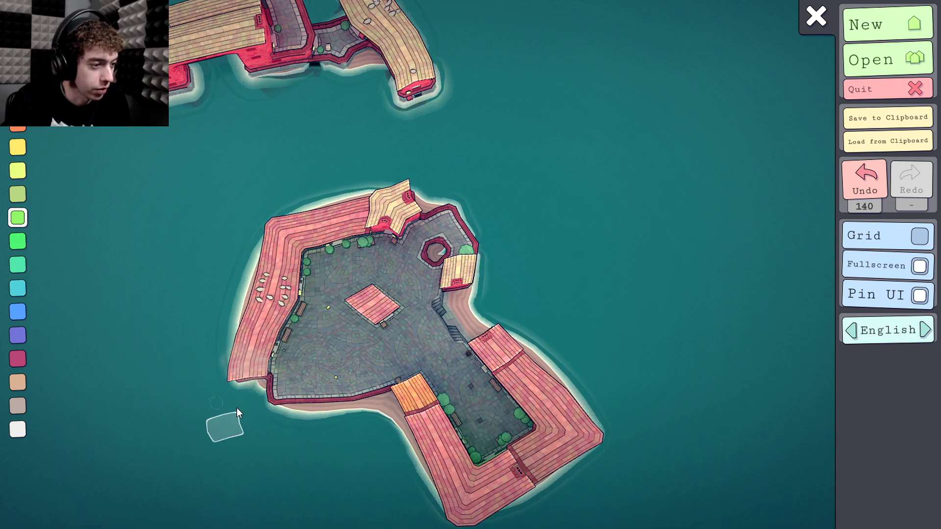
left_click(258, 391)
left_click(284, 408)
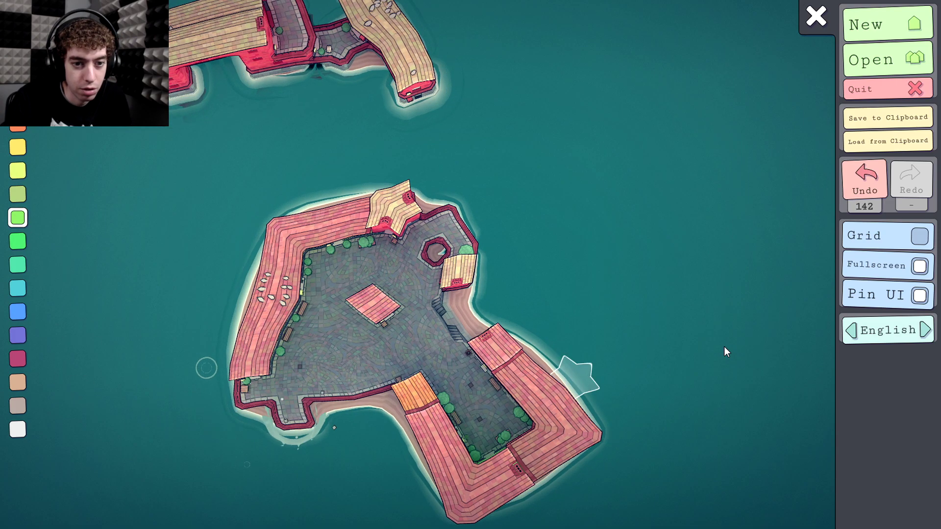
left_click(820, 14)
left_click(278, 404)
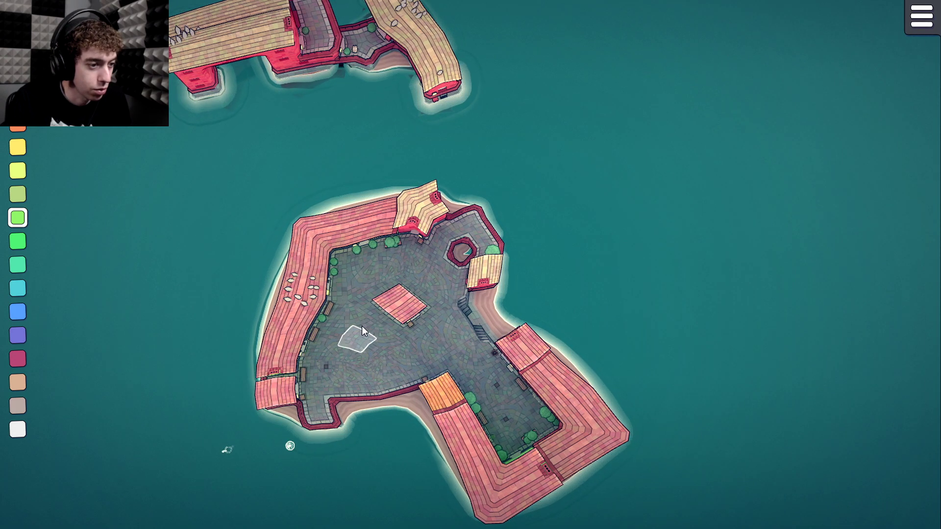
Build a purple house beside the light green end house and lay a stone terrace on its seaward side
left_click_drag(371, 307, 368, 128)
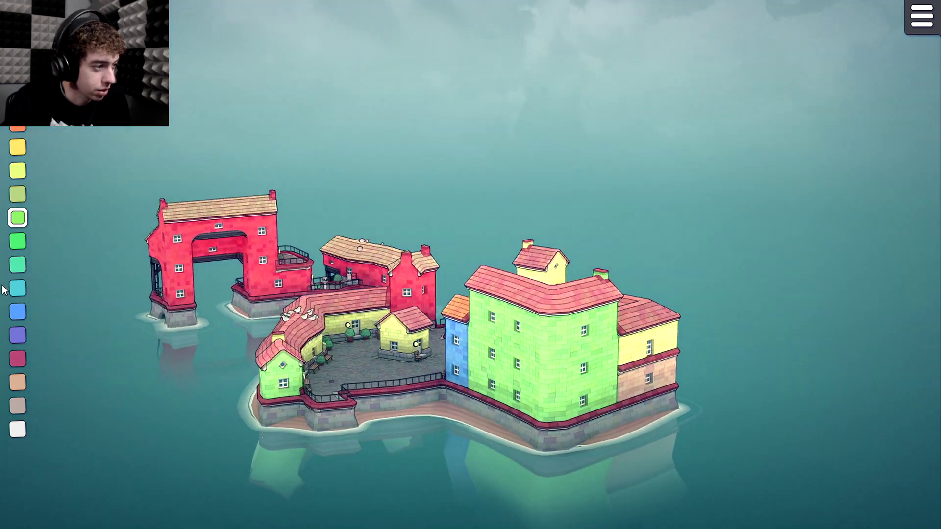
left_click(18, 335)
left_click(318, 418)
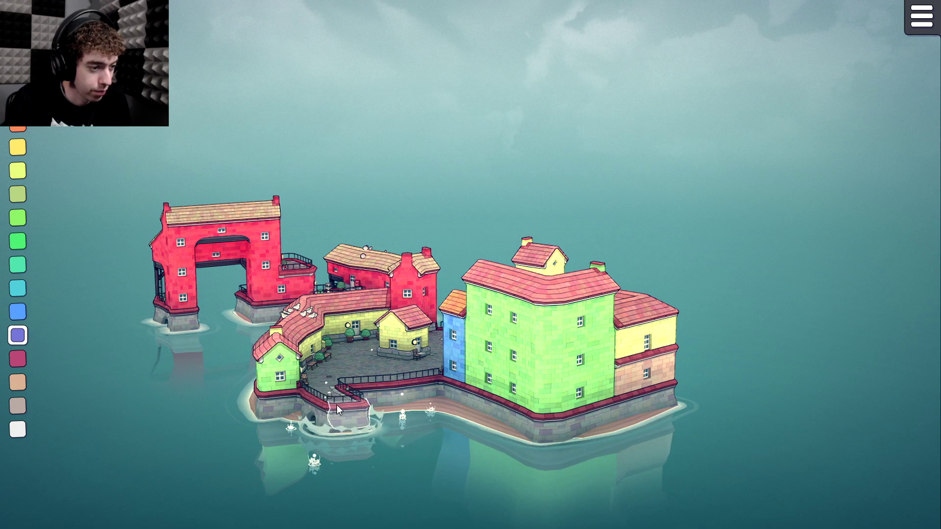
left_click(321, 393)
left_click(285, 401)
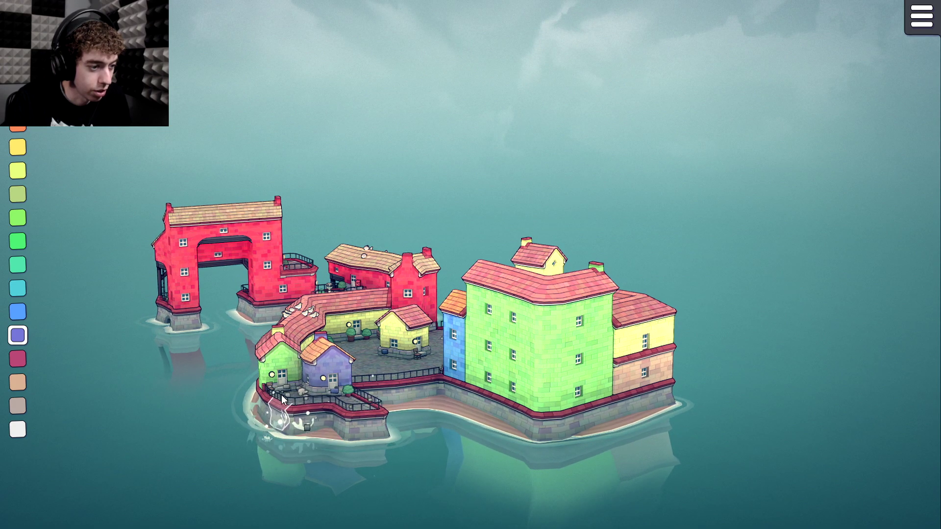
left_click(281, 386)
Raise a purple tower beside the blue corner house and link it with purple blocks to that house and the purple row
left_click_drag(334, 372, 578, 447)
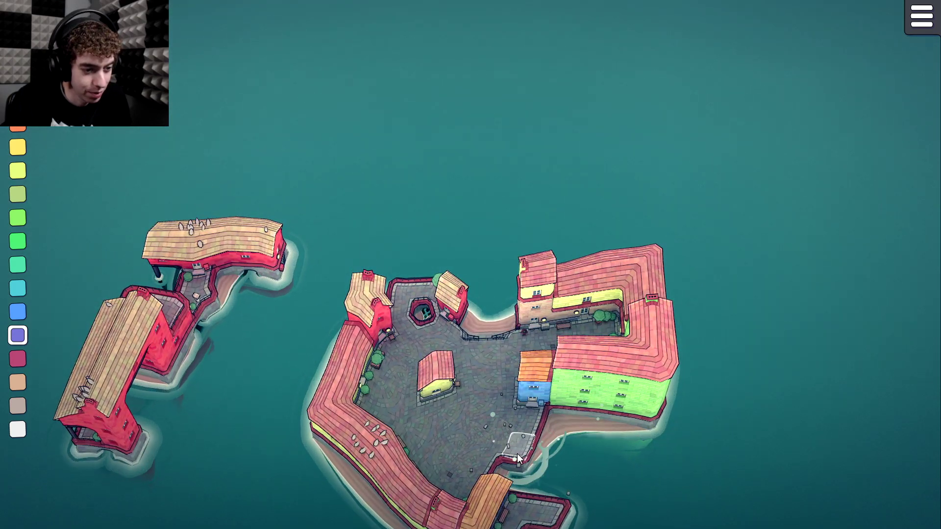
left_click(520, 437)
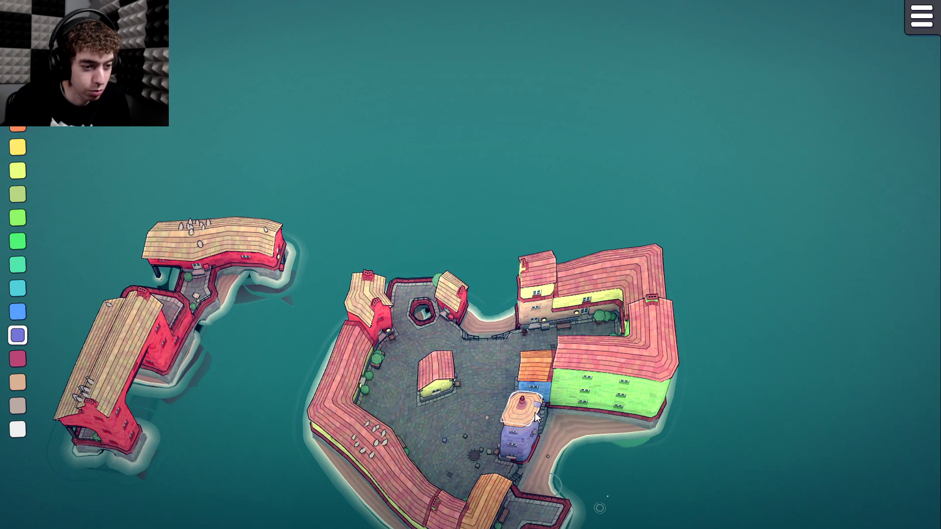
left_click_drag(547, 430, 468, 425)
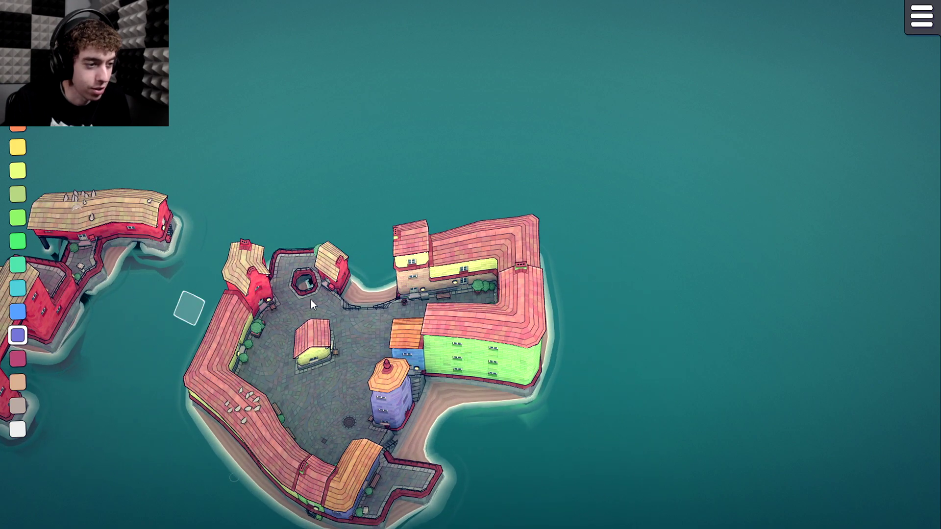
left_click(417, 390)
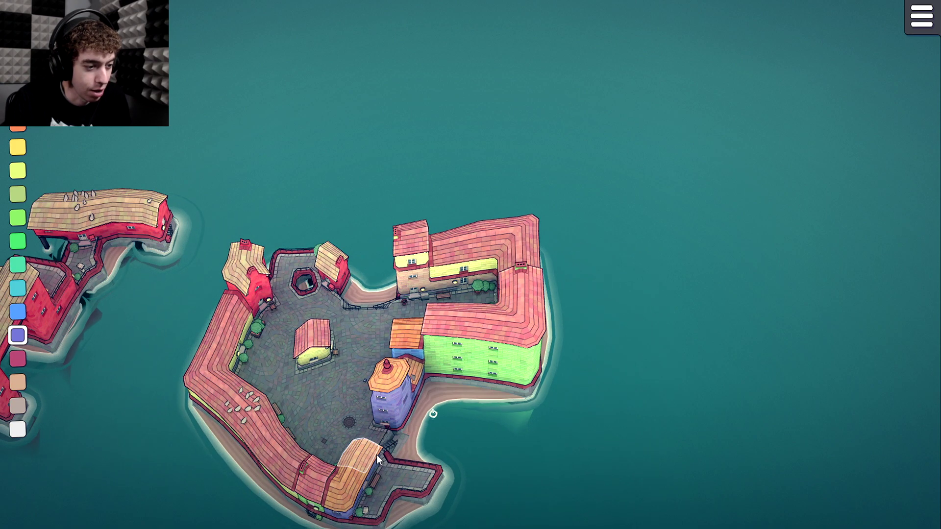
left_click(387, 448)
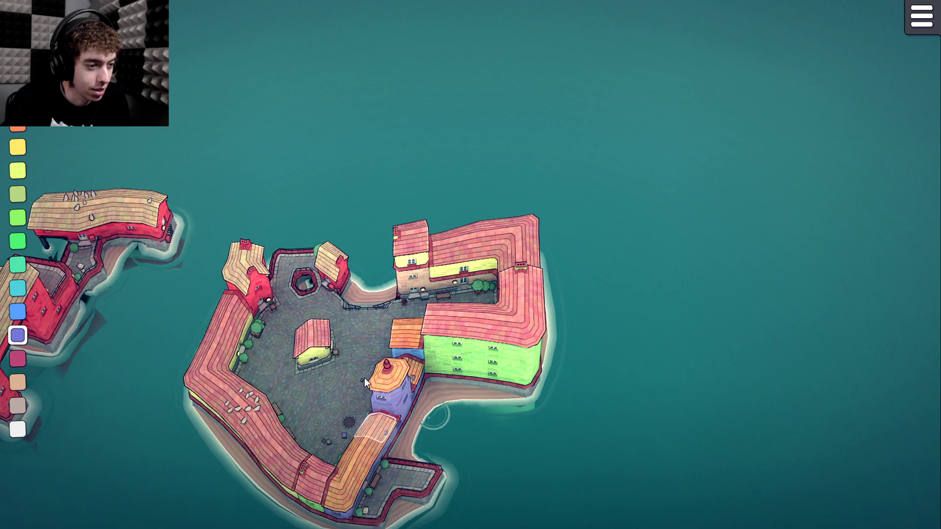
Add a bright green house next to the small tan-roofed red house and a two-storey green one towards the old courtyard
left_click(18, 242)
left_click(352, 288)
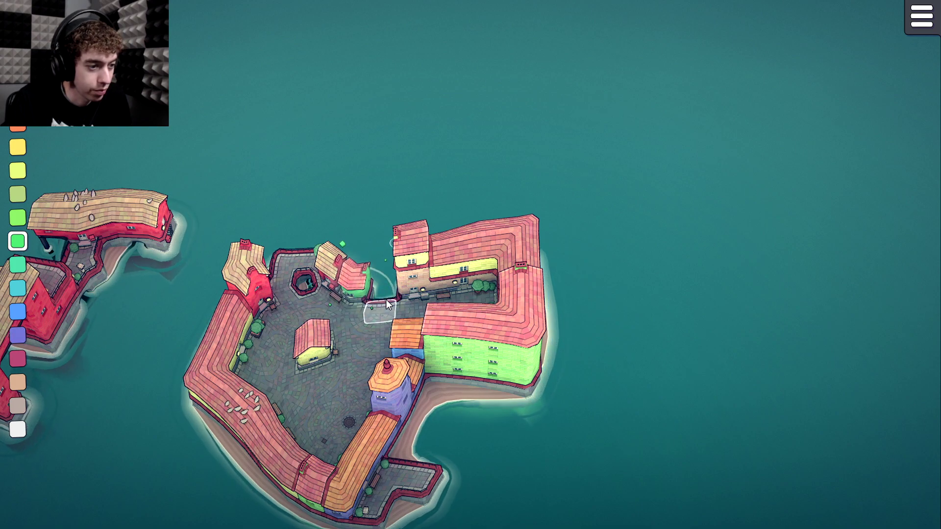
left_click(386, 300)
left_click(384, 294)
left_click_drag(327, 306, 467, 297)
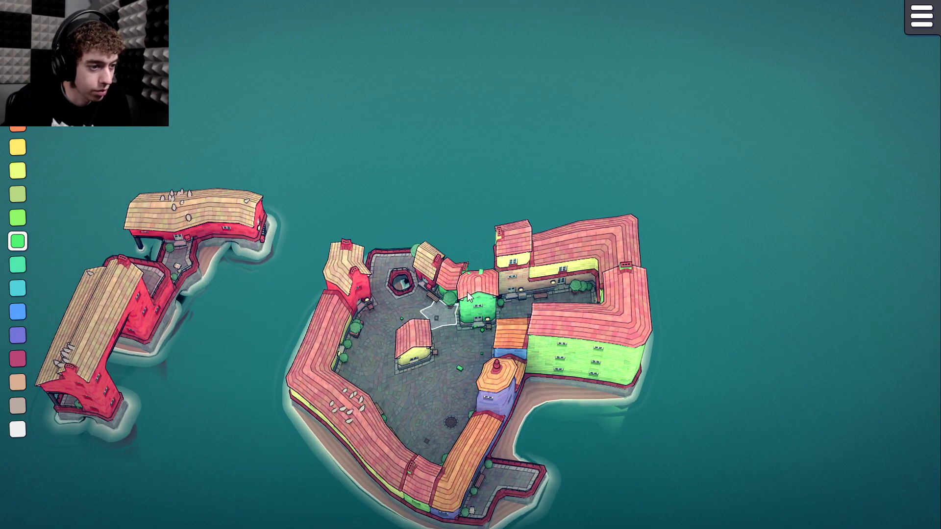
Build bright green between the red tower and the small red house and fill in the octagonal opening
left_click(384, 258)
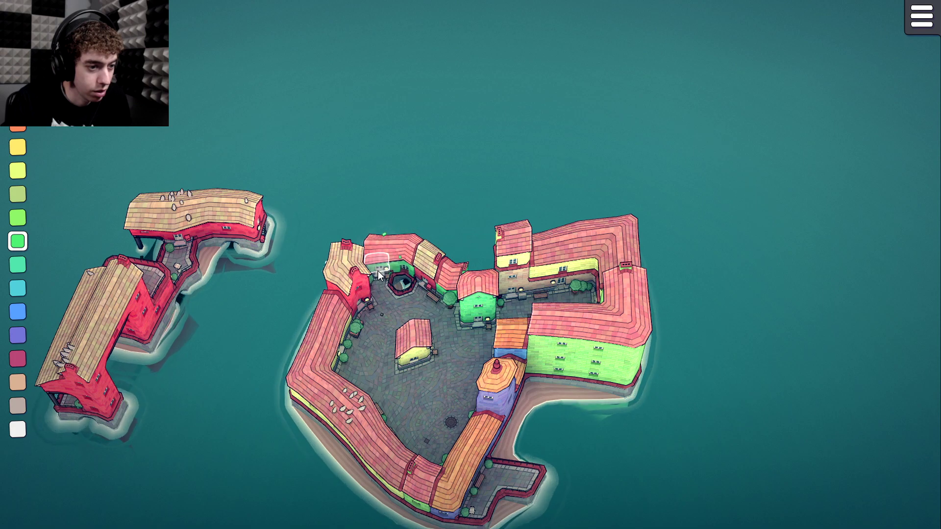
left_click_drag(383, 310, 474, 310)
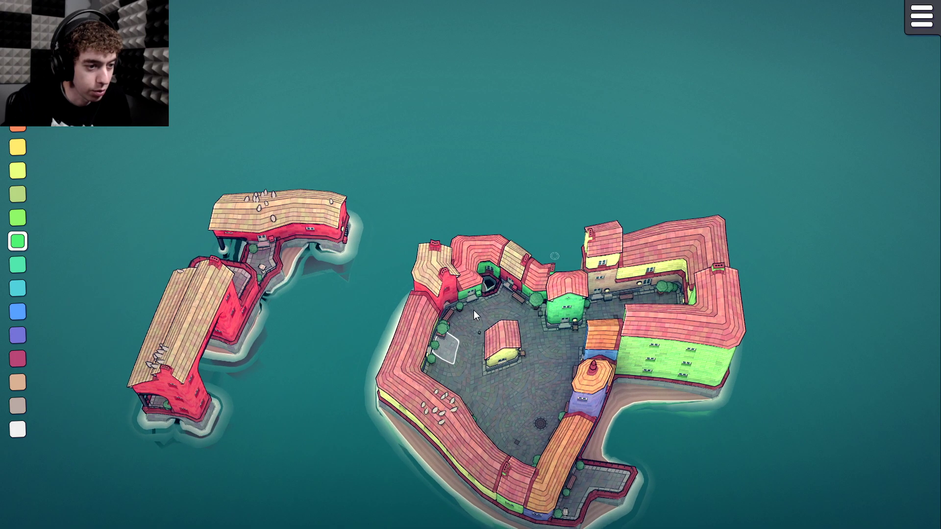
right_click(490, 288)
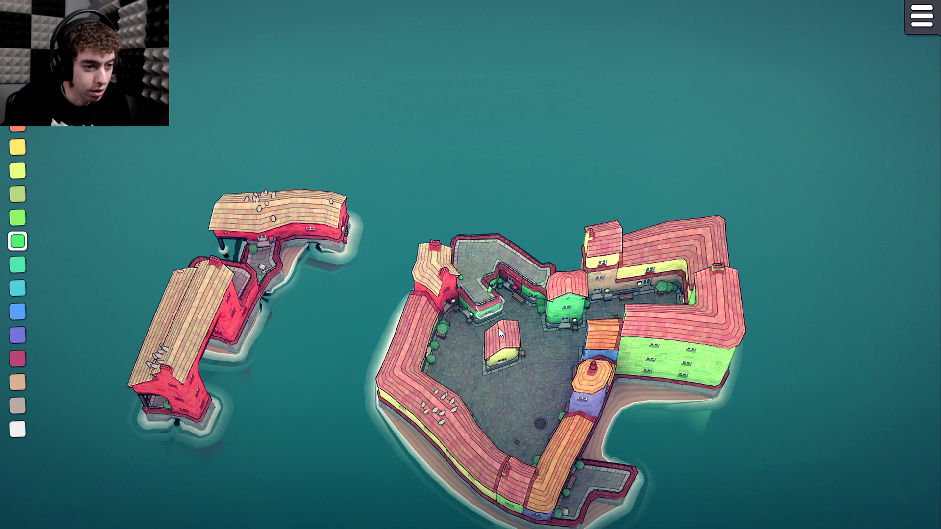
Raise a green upper storey on the outer edge beside the red tower and widen the green row into the courtyard
left_click(475, 265)
left_click(534, 258)
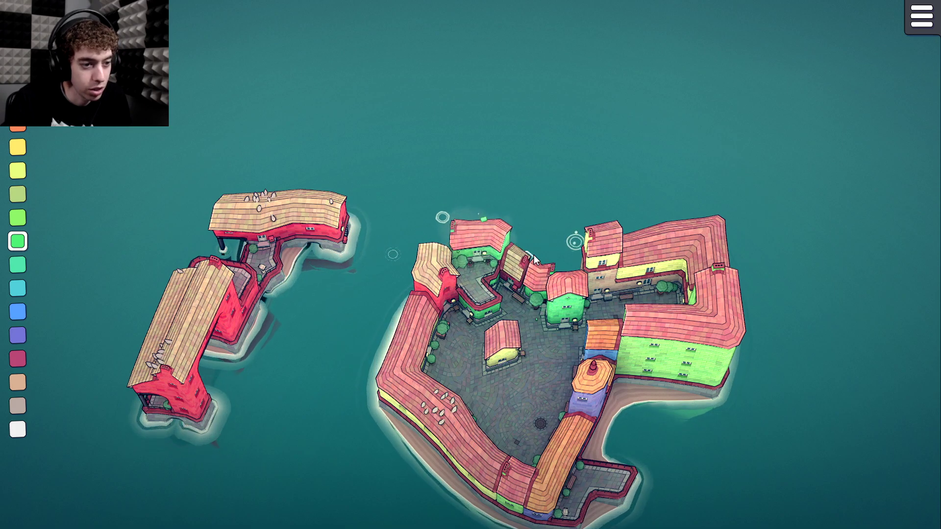
left_click(521, 305)
Close the shoreline gap between the green houses and the orange-walled house to enclose the courtyard
left_click_drag(490, 294, 569, 284)
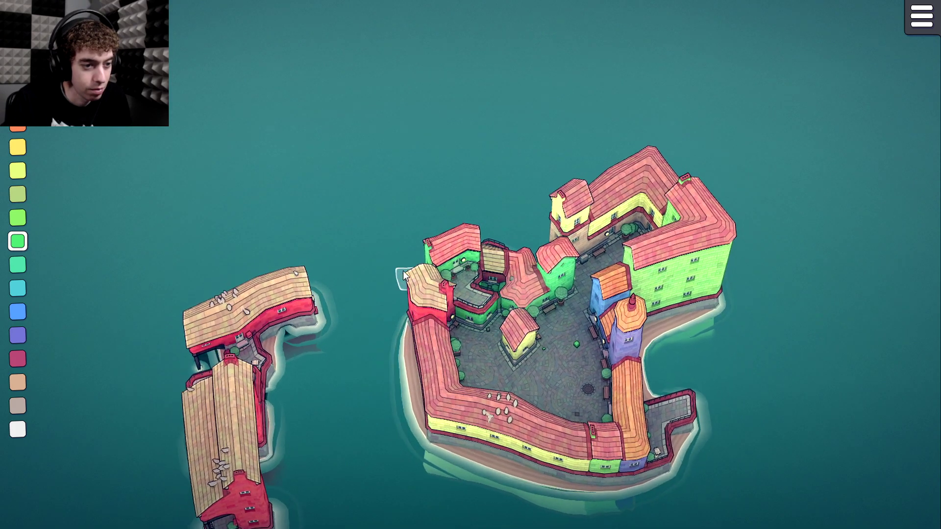
left_click_drag(411, 273, 504, 350)
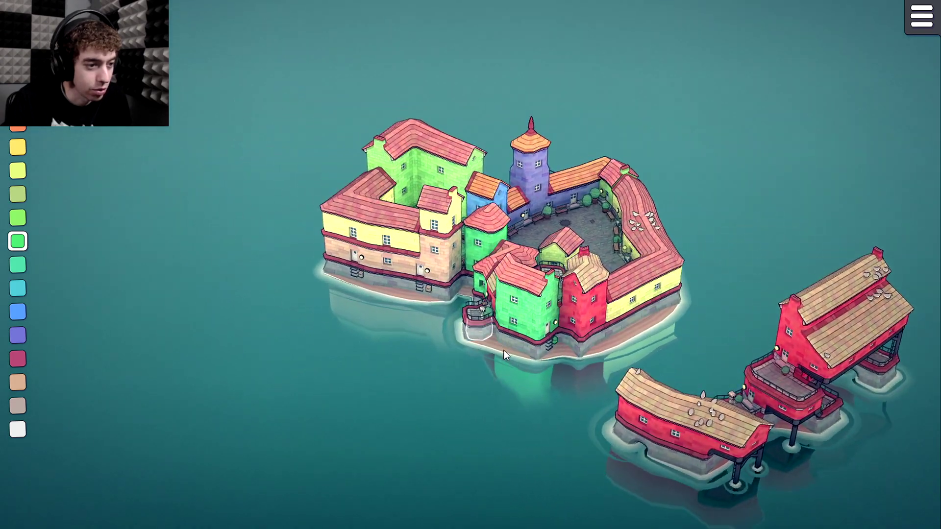
left_click(465, 291)
Extend the green upper storey along the outer edge and fill in the roof terrace in front out to the small yellow house
left_click_drag(547, 247, 521, 295)
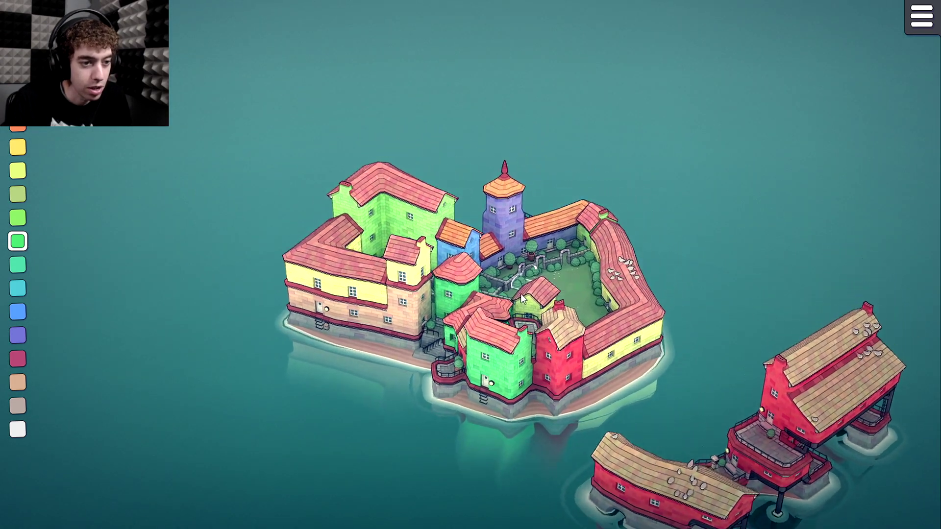
scroll(481, 328, "up", 5)
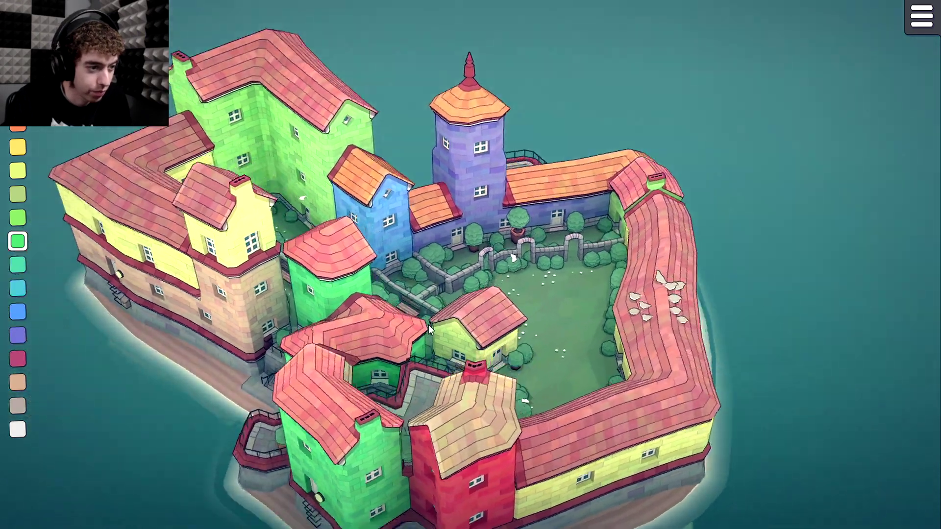
left_click_drag(428, 325, 182, 322)
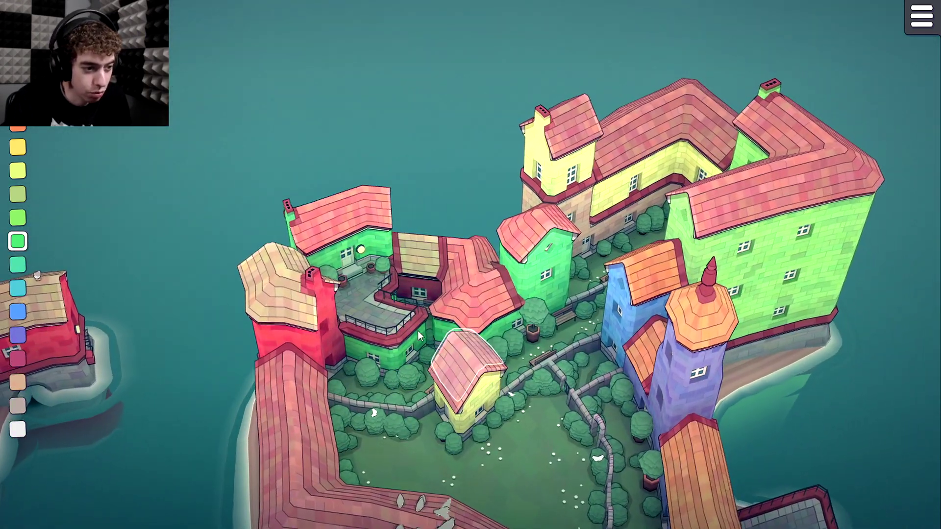
left_click_drag(393, 364, 402, 273)
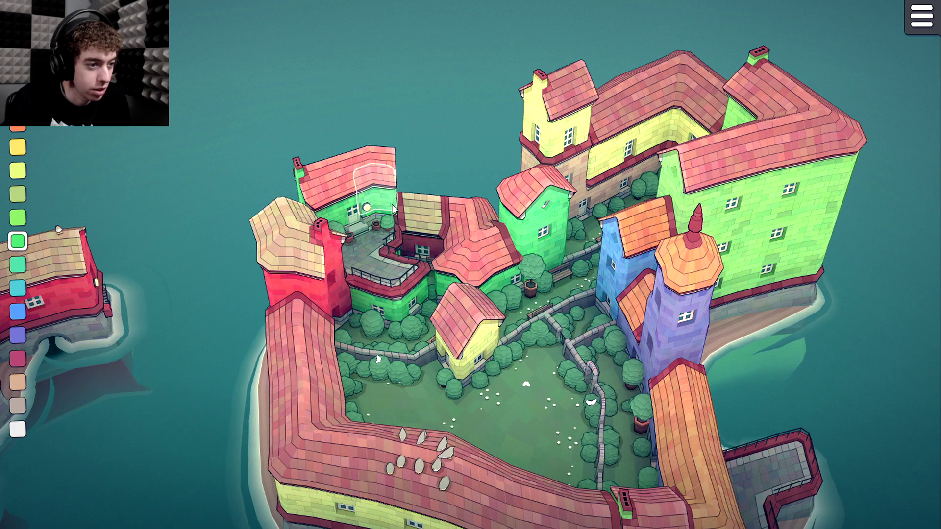
left_click(425, 211)
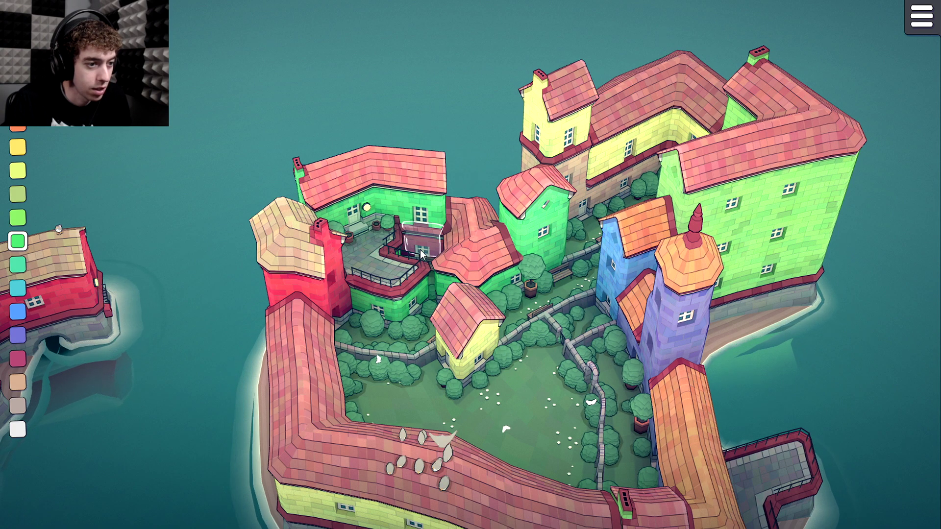
left_click(419, 254)
left_click(472, 214)
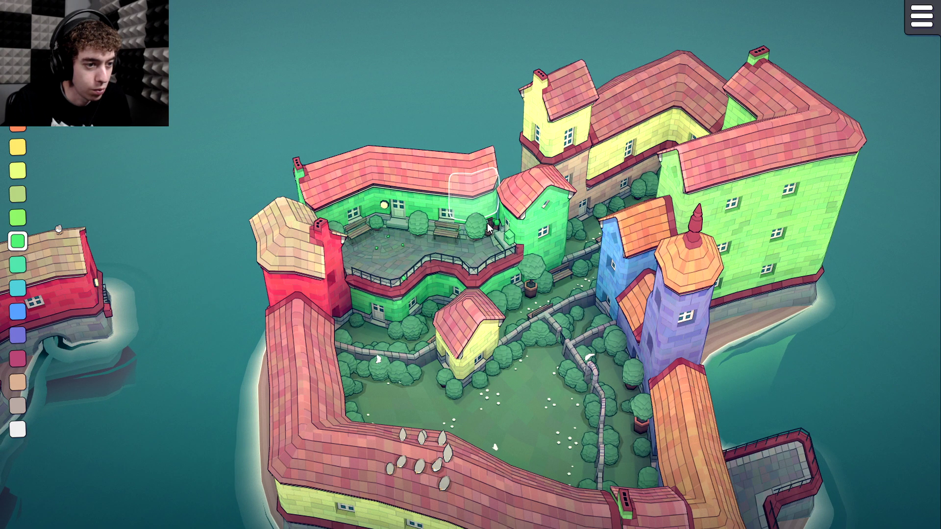
left_click(437, 306)
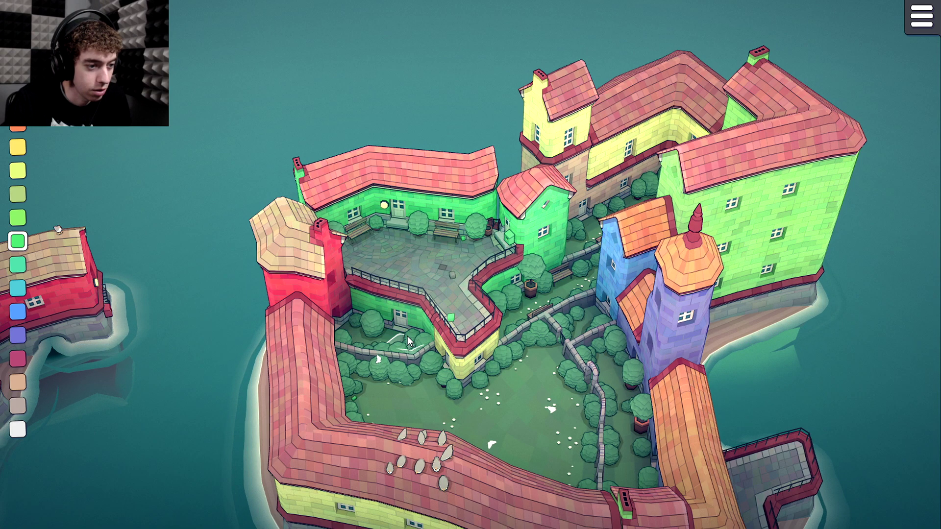
Extend the green roof terrace further into the courtyard and add a green block with a balcony between the outer green house and red tower
left_click(411, 351)
left_click(437, 363)
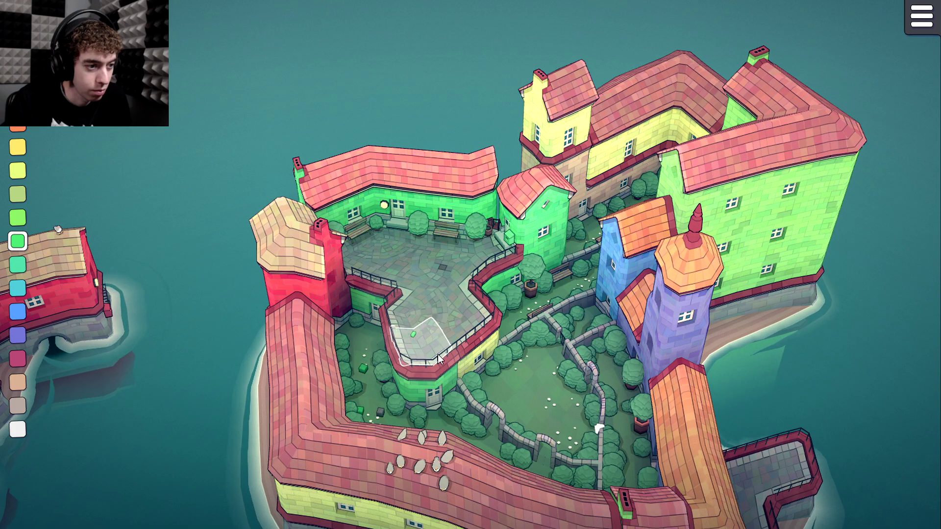
left_click_drag(355, 249, 603, 213)
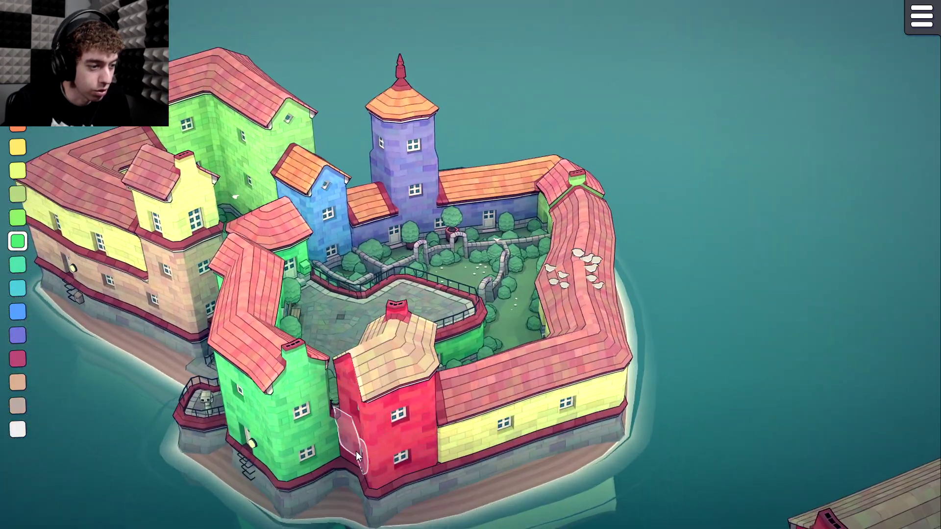
left_click(333, 476)
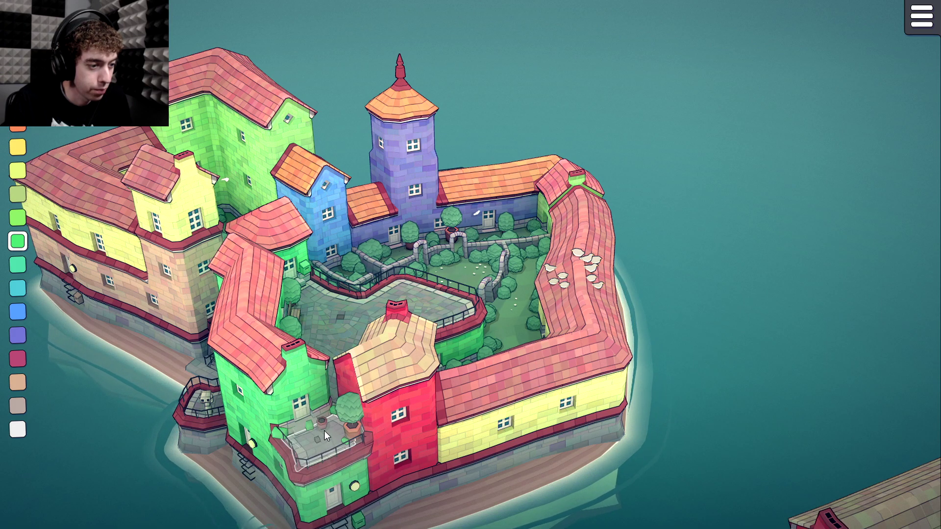
Bridge the water between the long red house and the island's red tower, and build a row of blue houses on the walkway
left_click_drag(395, 343, 352, 349)
left_click_drag(416, 333, 61, 289)
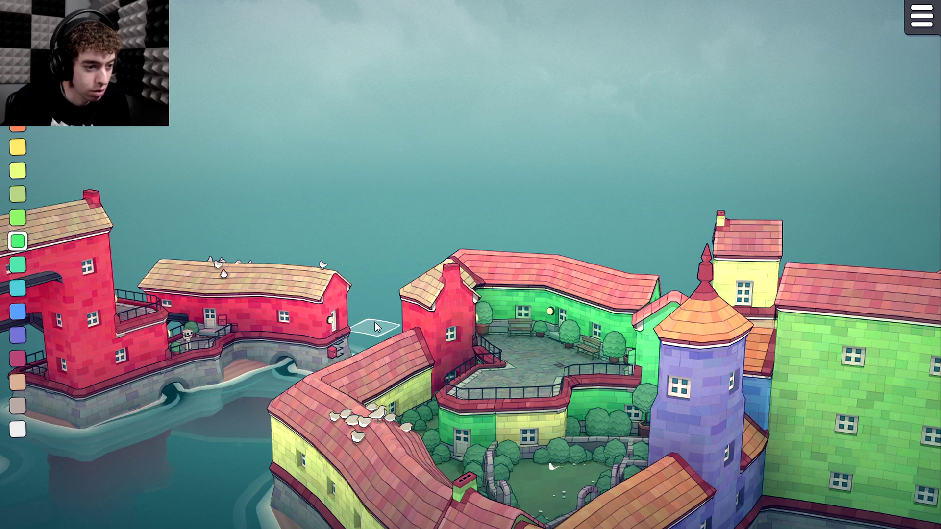
left_click_drag(375, 322, 420, 384)
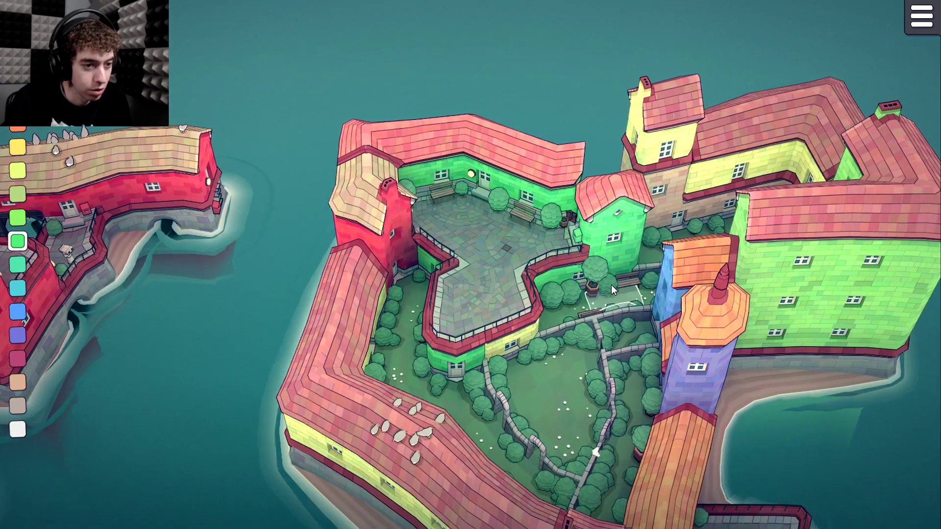
left_click_drag(371, 290, 471, 200)
left_click_drag(484, 64, 530, 195)
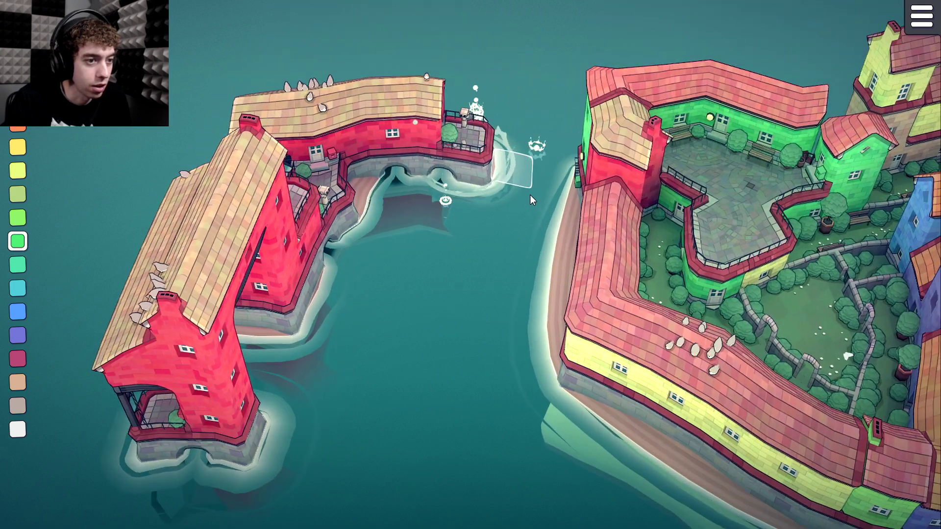
left_click(510, 178)
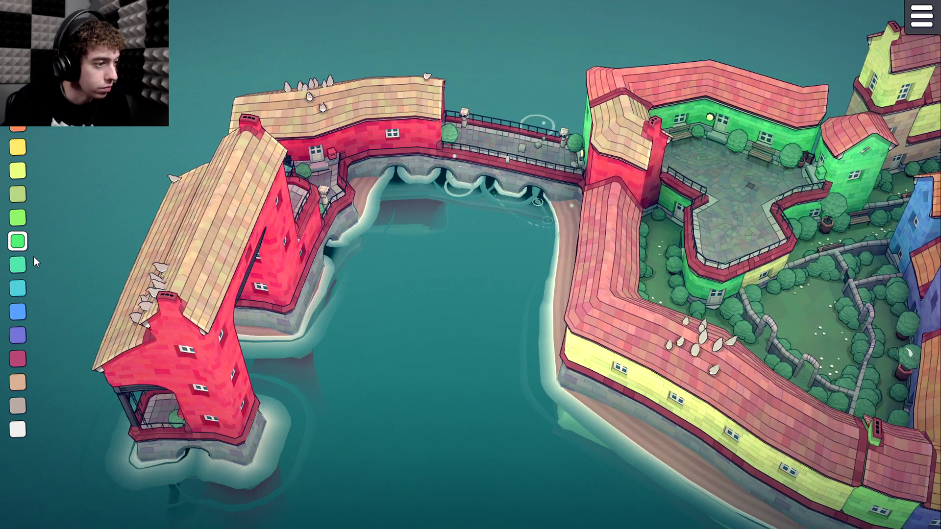
left_click(450, 141)
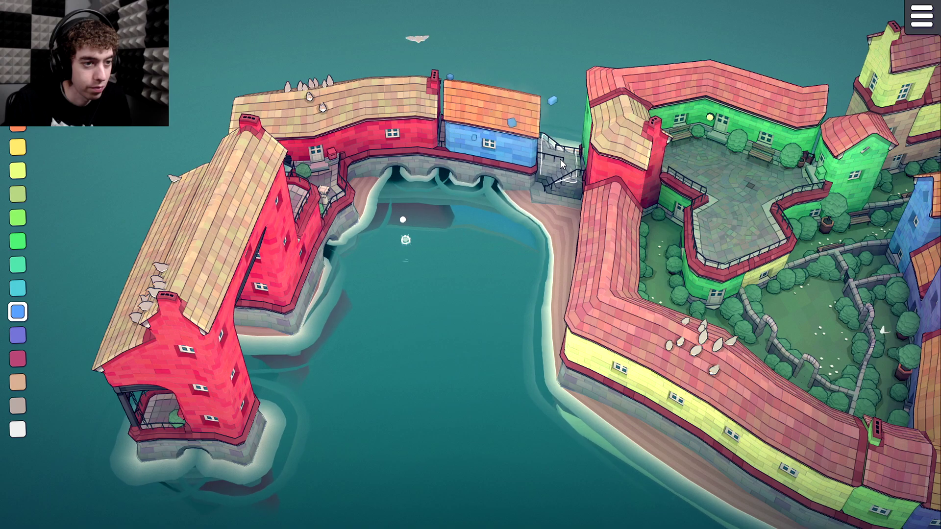
Add a stone quay along the outer side of the yellow house, reaching up to the new blue houses
left_click(559, 336)
left_click(559, 239)
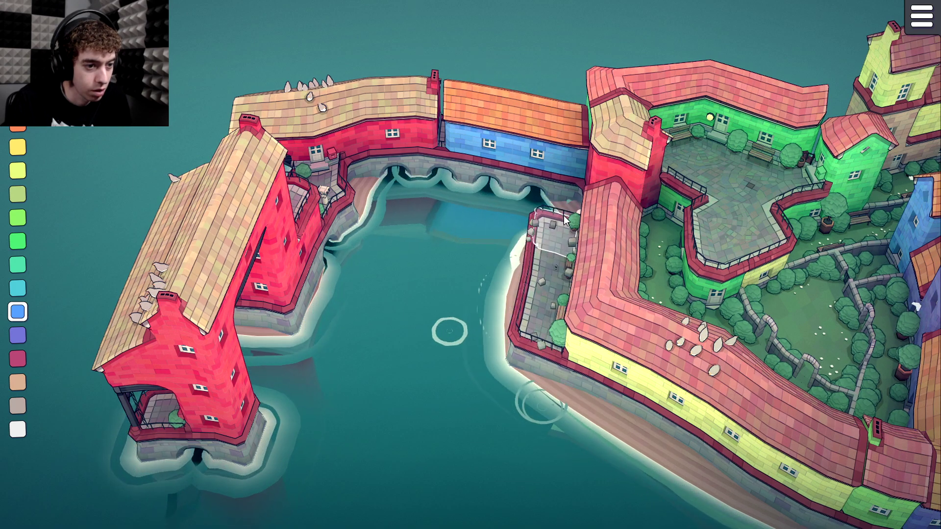
left_click(557, 198)
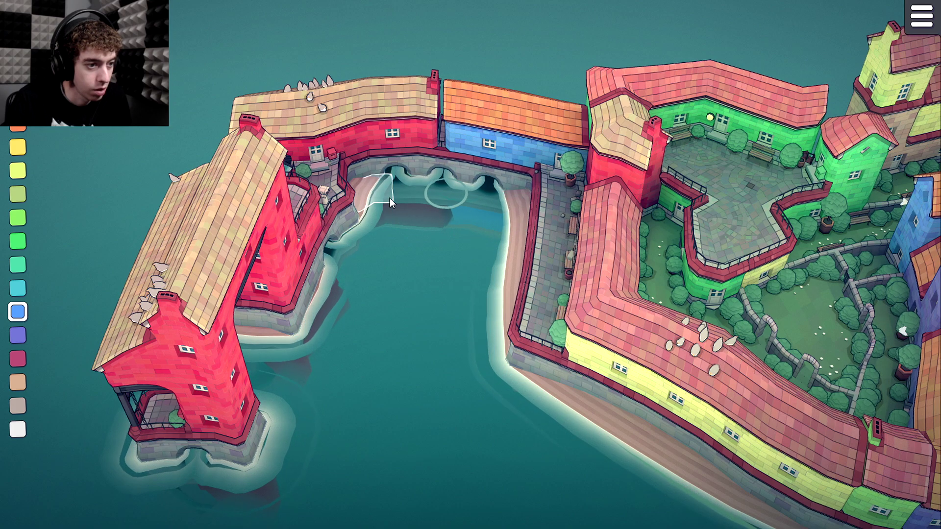
Fill in the water in front of the red and blue houses with a paved plaza joined to the quay
left_click(390, 198)
left_click(420, 211)
left_click(441, 185)
left_click(468, 201)
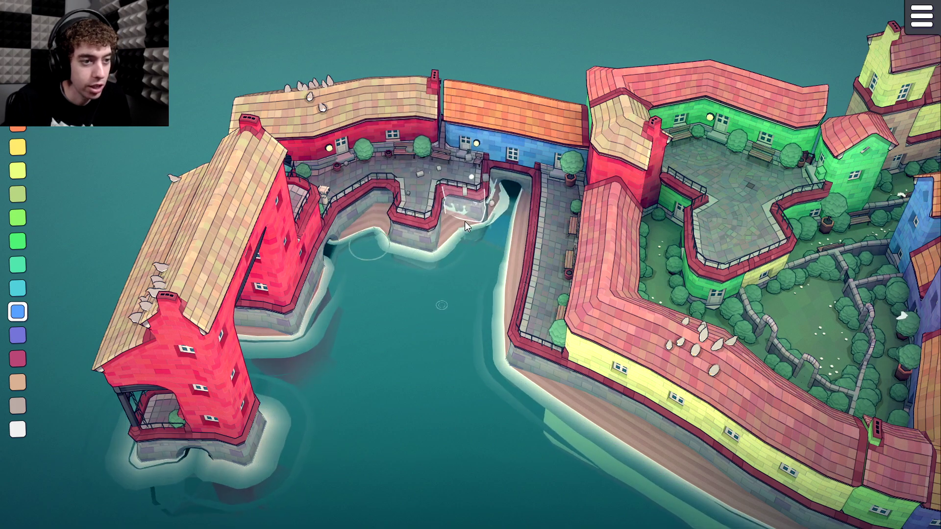
left_click(465, 225)
left_click(526, 210)
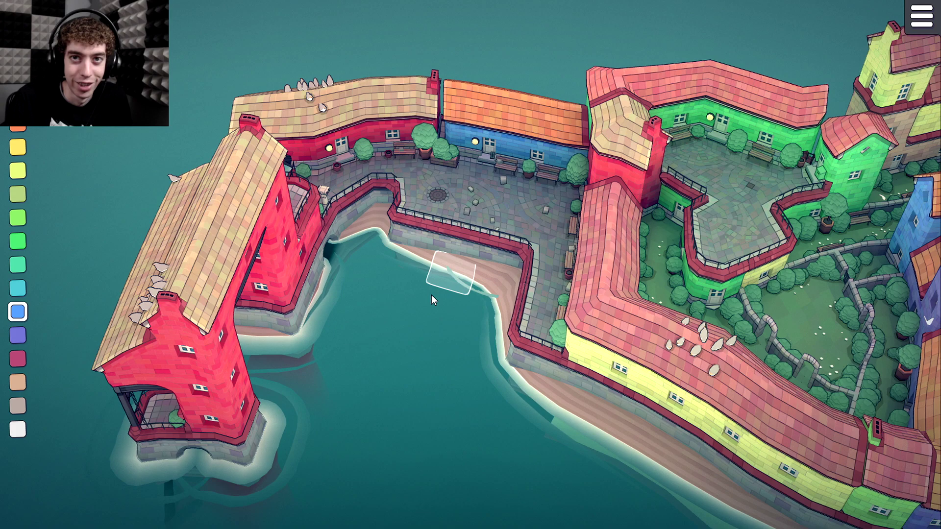
Build a second walkway across the water from the tall red building to the quay beside the yellow house
left_click(336, 271)
left_click(387, 289)
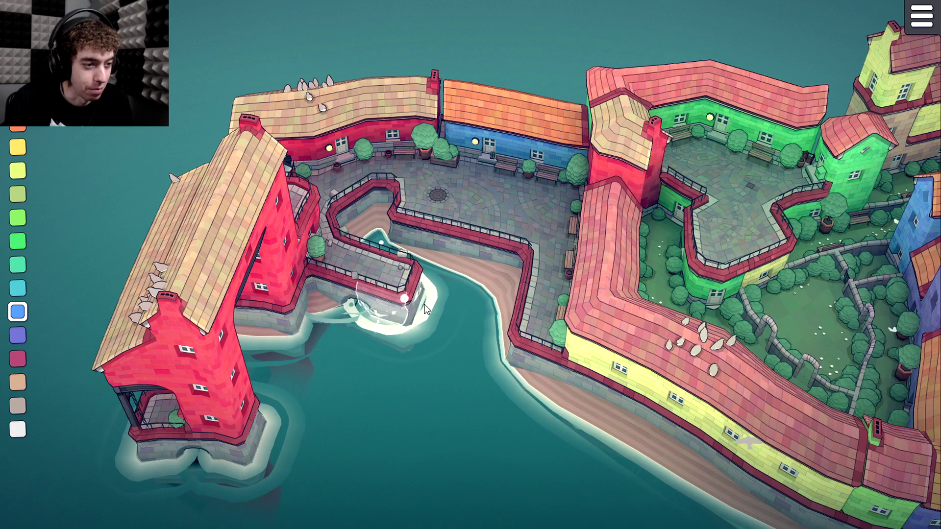
left_click(439, 306)
left_click(492, 319)
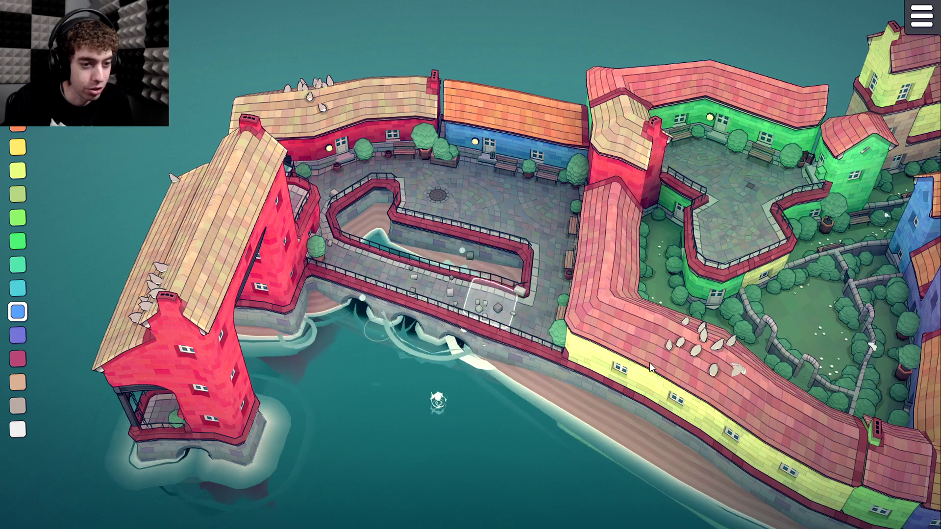
Raise a blue upper storey on the long yellow row and extend the quay at the row's corner
left_click(684, 367)
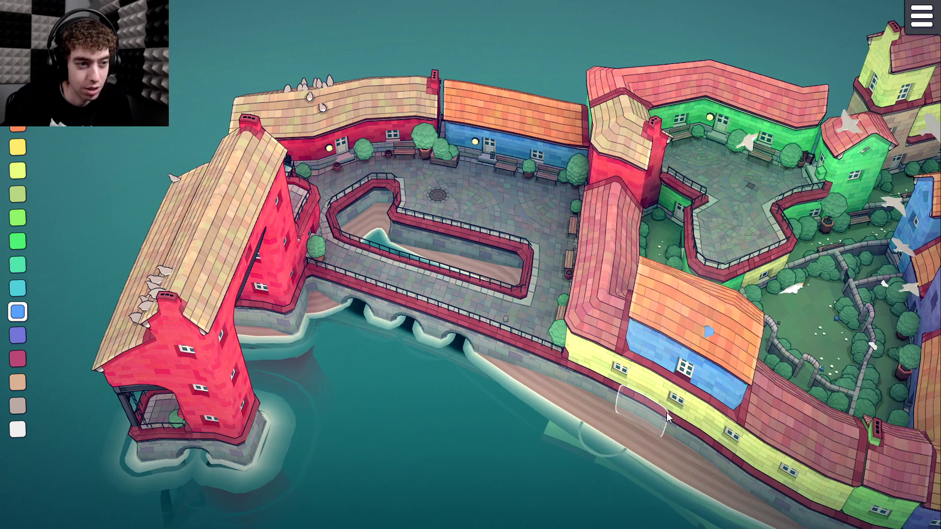
left_click(554, 393)
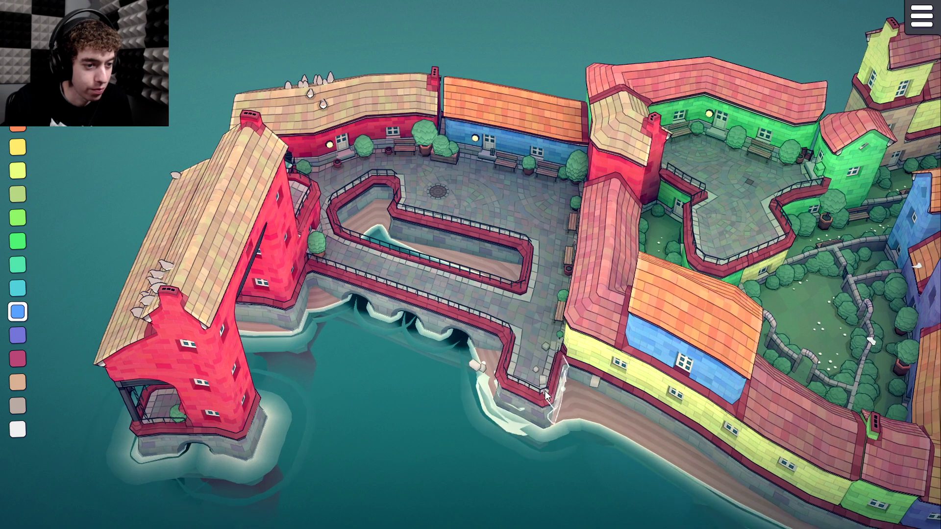
Build a curved stone pier out over the water from the foot of the tall red building
mouse_move(289, 358)
left_mouse_down()
mouse_move(419, 397)
mouse_move(394, 405)
mouse_move(434, 426)
left_mouse_up()
left_click(441, 430)
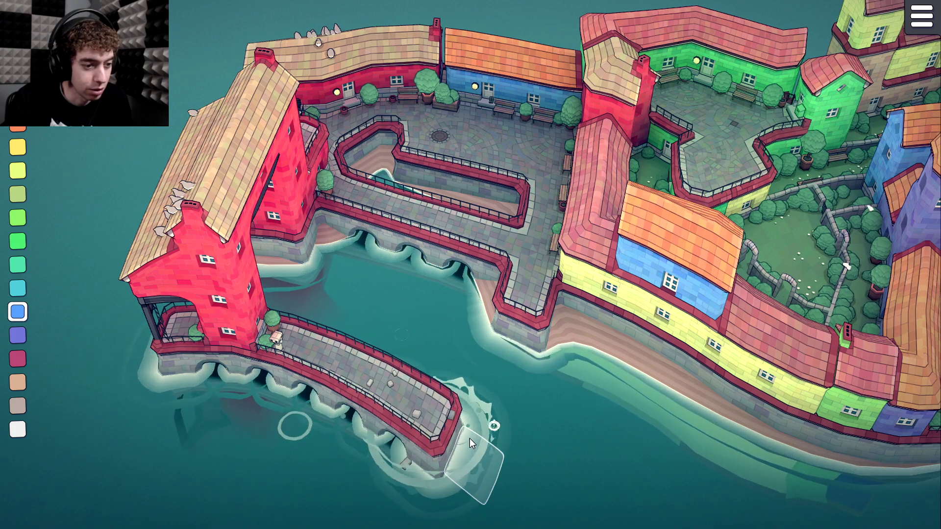
left_click(470, 438)
Build an orange block with a roof terrace against the foot of the tall red building
mouse_move(514, 428)
left_mouse_down()
mouse_move(473, 419)
mouse_move(362, 355)
left_mouse_up()
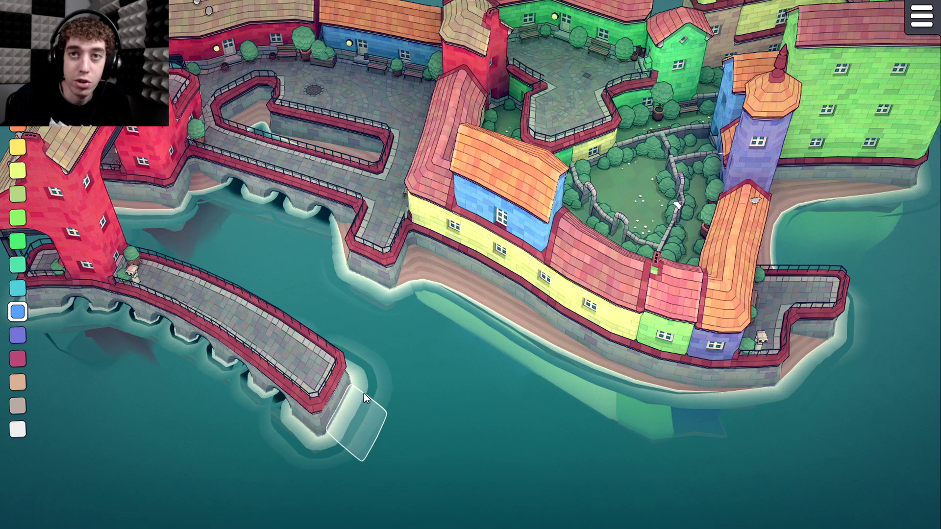
left_click_drag(314, 455, 338, 390)
left_click_drag(228, 318, 296, 325)
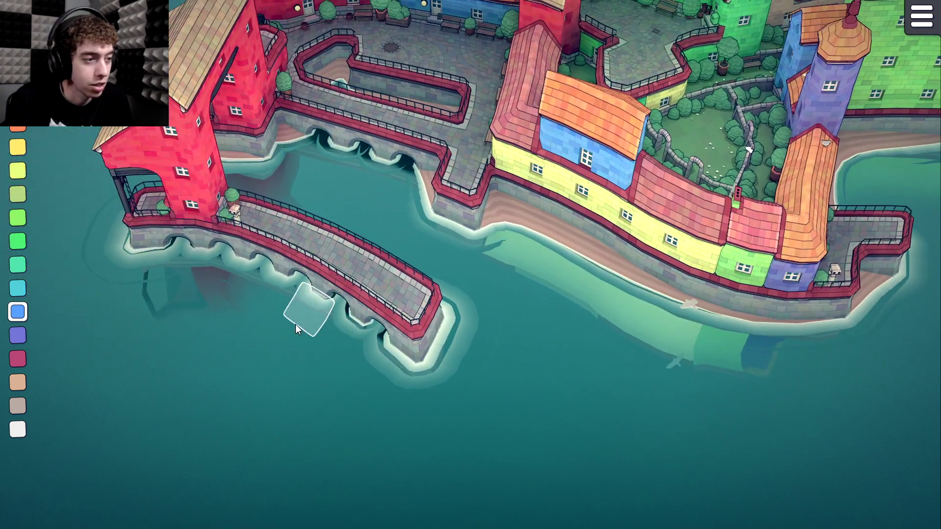
left_click(193, 240)
left_click(193, 241)
left_click(176, 284)
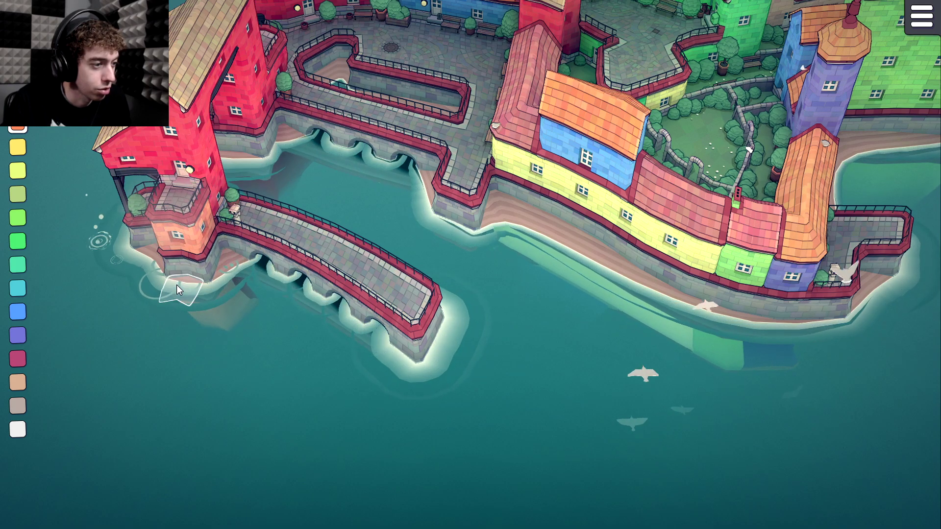
Extend the stonework outward from the orange block and build two small orange houses at its end
key("s")
key("a")
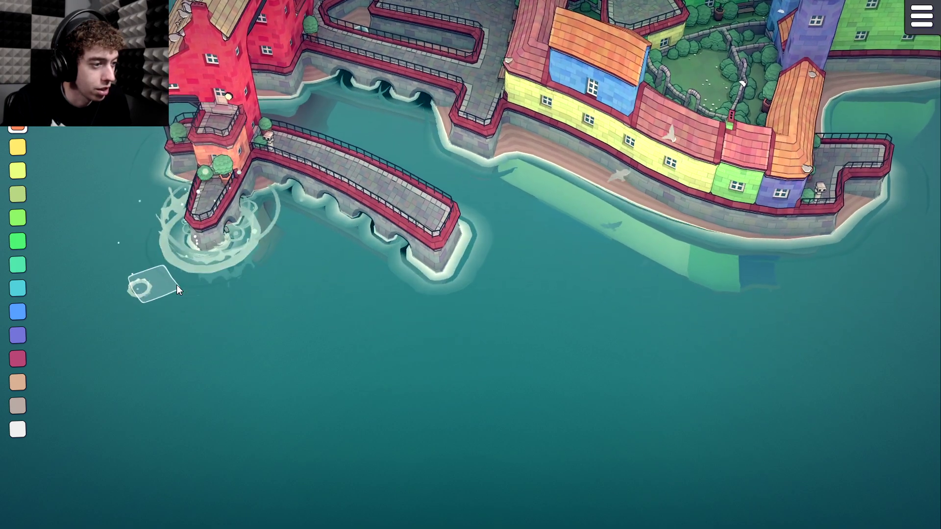
left_click(176, 284)
key("s")
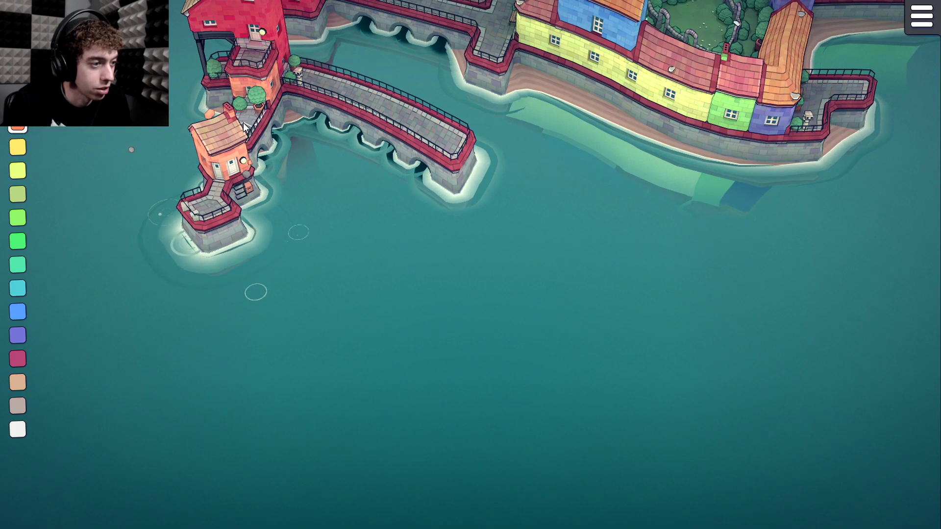
left_click(202, 217)
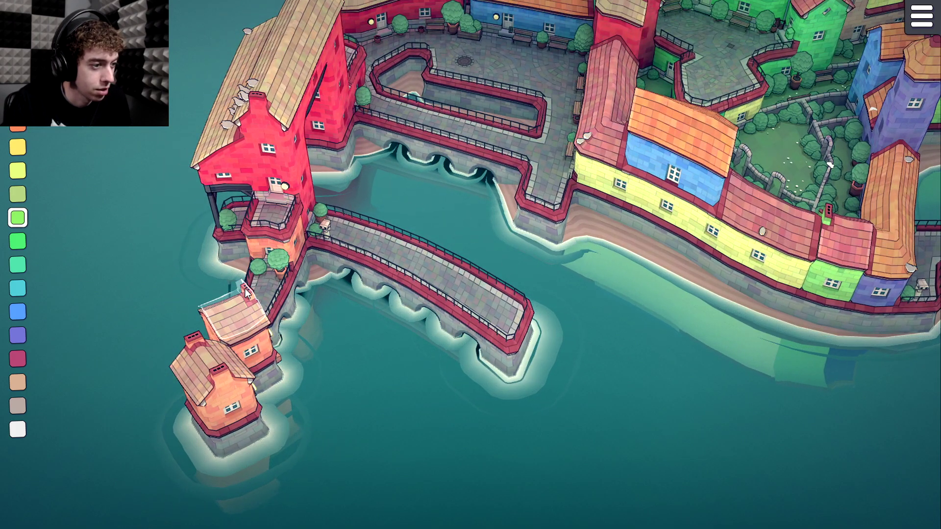
Fill the gap behind the orange houses with light green building and raise light green upper storeys over the whole orange row
left_click(261, 278)
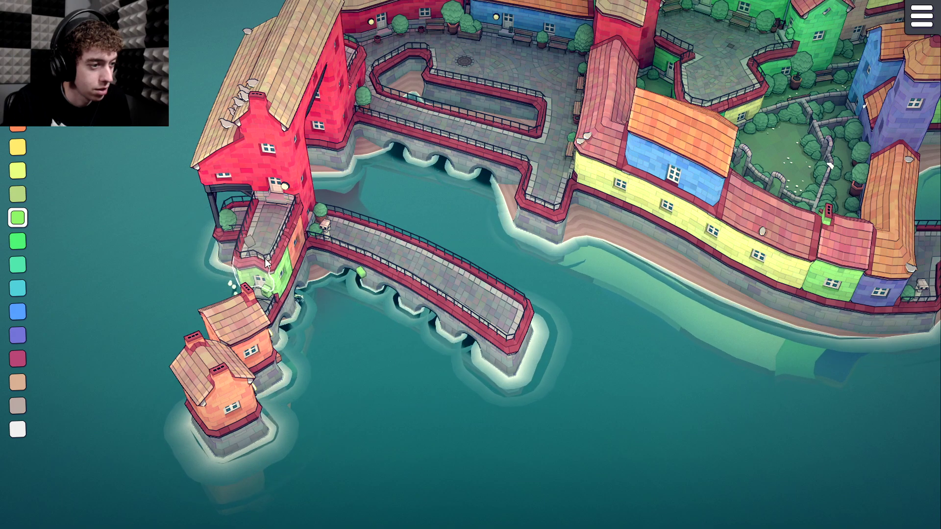
left_click(287, 208)
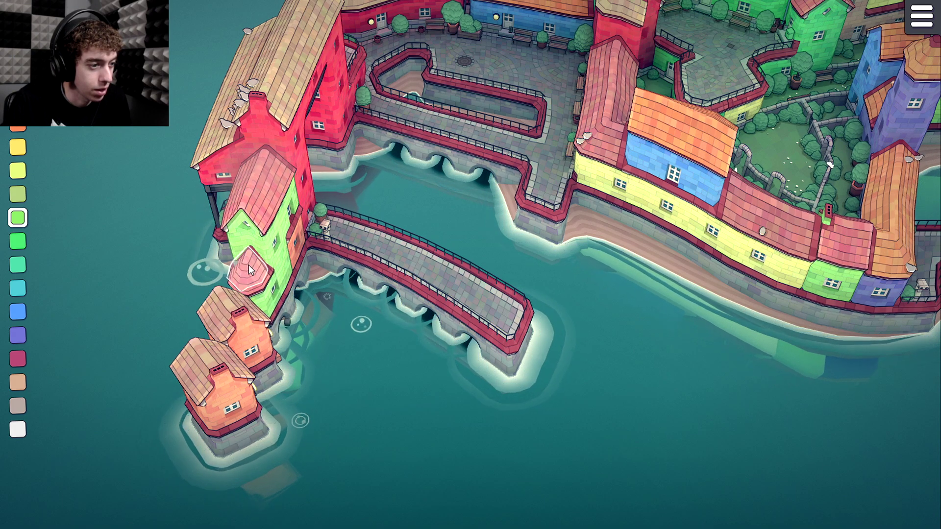
left_click(235, 298)
left_click(211, 359)
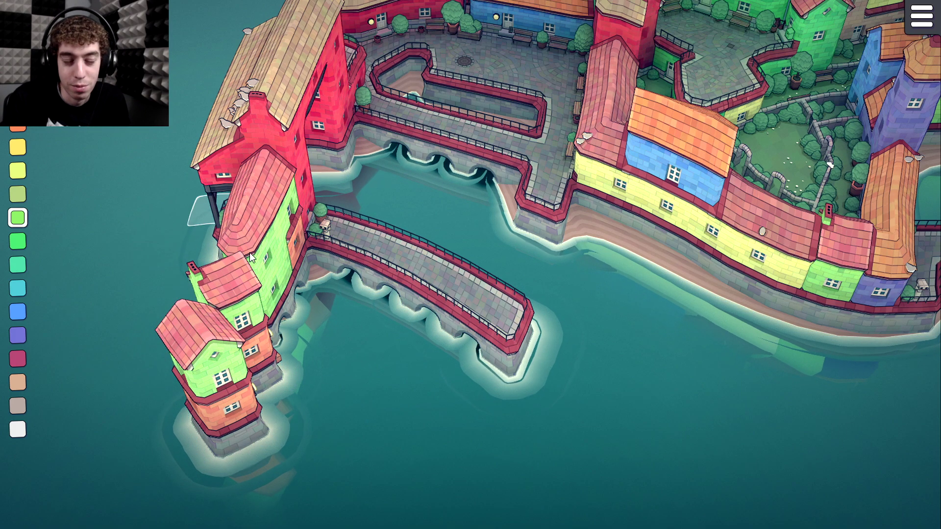
Line the curved pier with a row of alternating light green and yellow houses
left_click(328, 218)
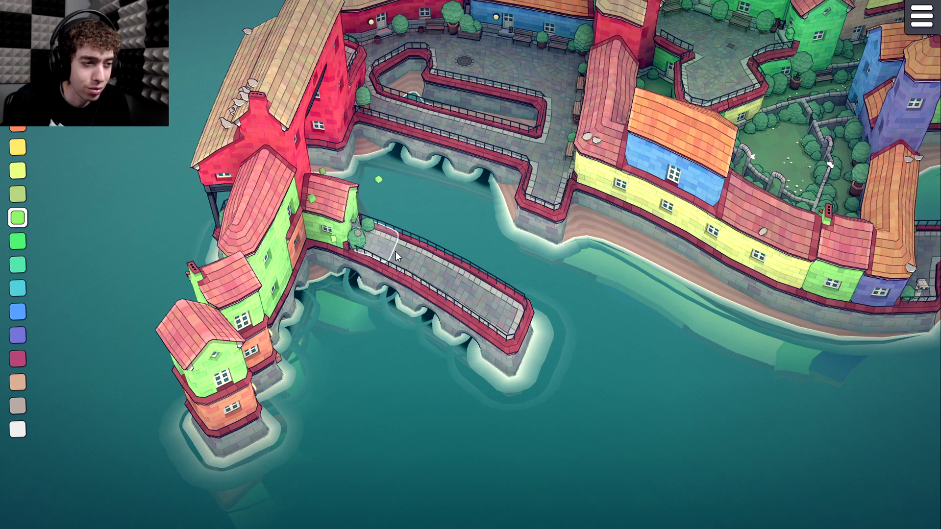
left_click(412, 260)
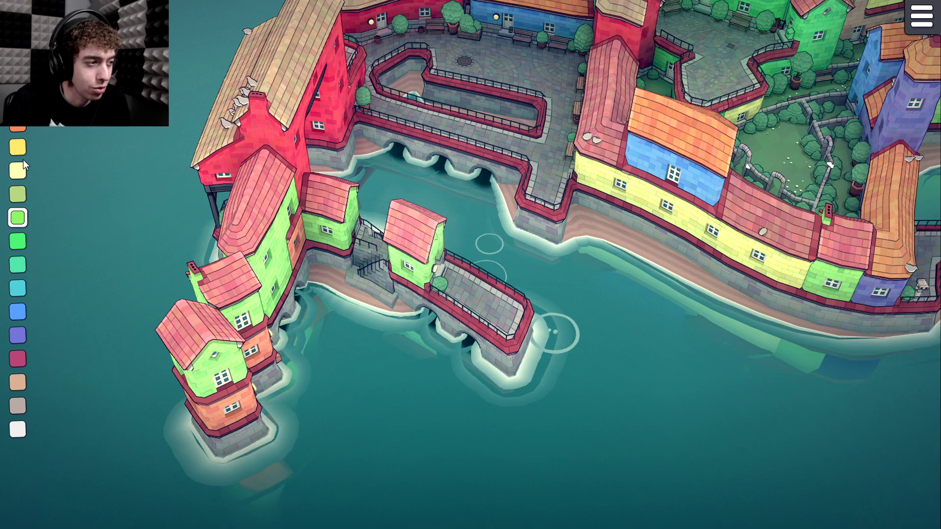
left_click(485, 298)
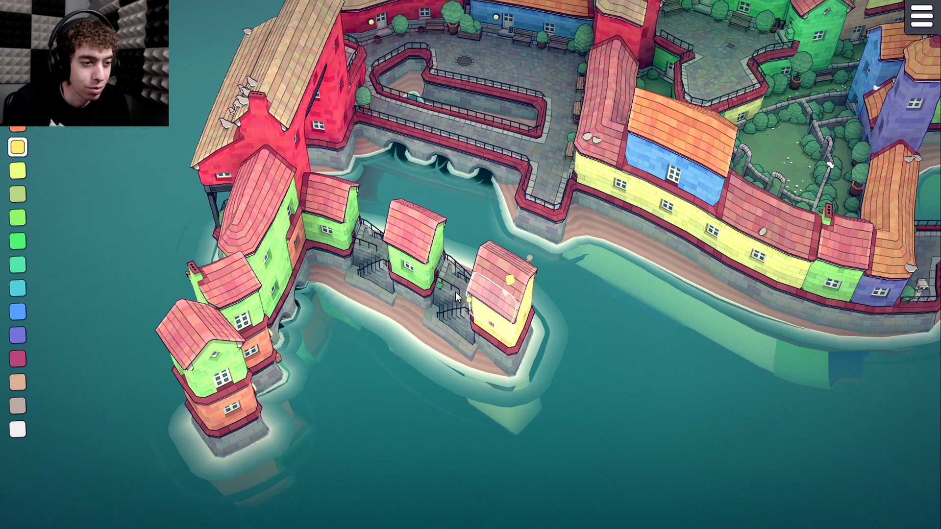
left_click(365, 251)
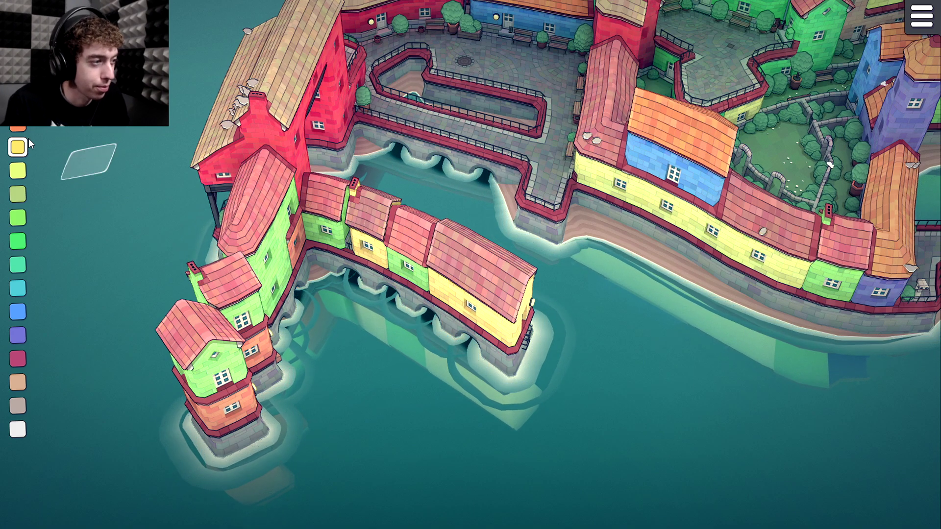
Extend the stone pier further out to sea beyond the yellow end house
left_click(534, 371)
left_click(613, 396)
left_click(656, 410)
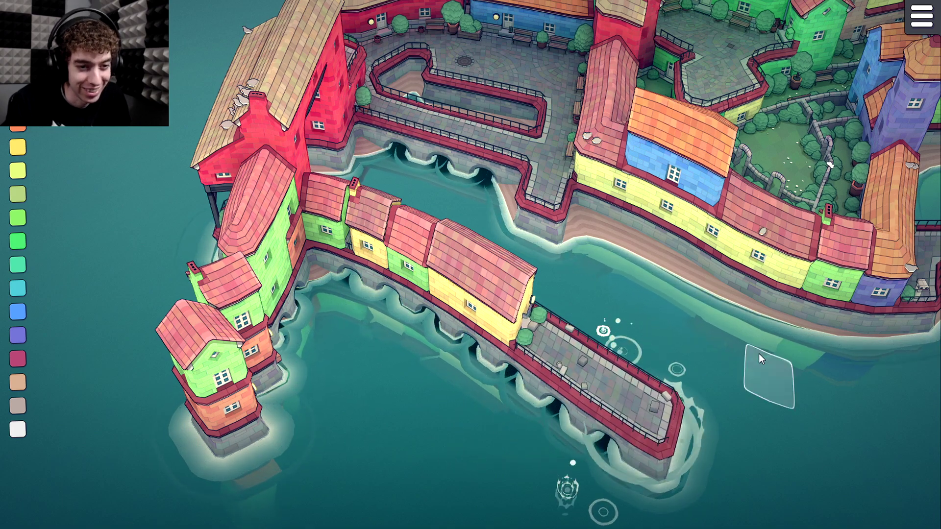
Build a pier out from the purple-walled corner house, with a small red house on it
left_click_drag(917, 390, 596, 410)
left_click(551, 385)
left_click(540, 431)
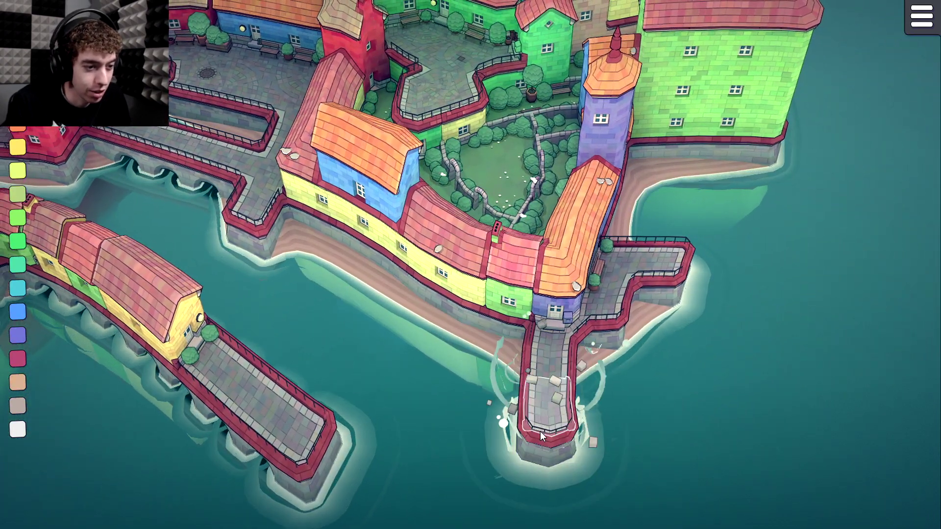
left_click(540, 434)
left_click(534, 468)
Continue the long stone pier across the water to join the pier in front of the small red house
left_click_drag(453, 434, 494, 330)
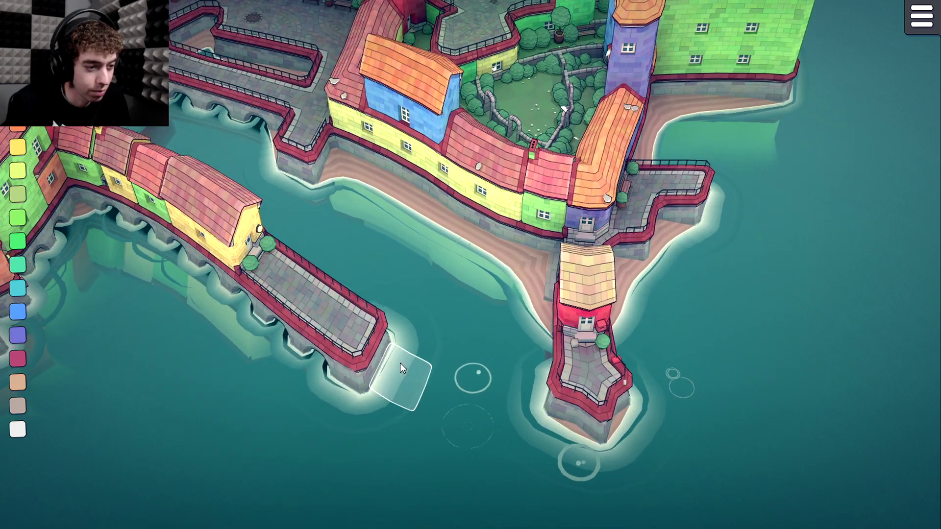
left_click(432, 392)
left_click(510, 416)
left_click(554, 431)
left_click(568, 435)
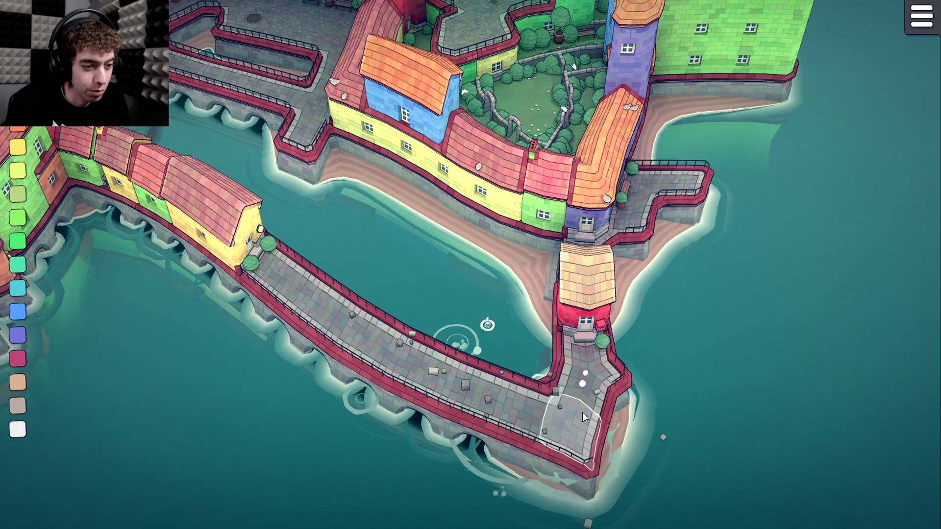
left_click_drag(518, 336, 516, 201)
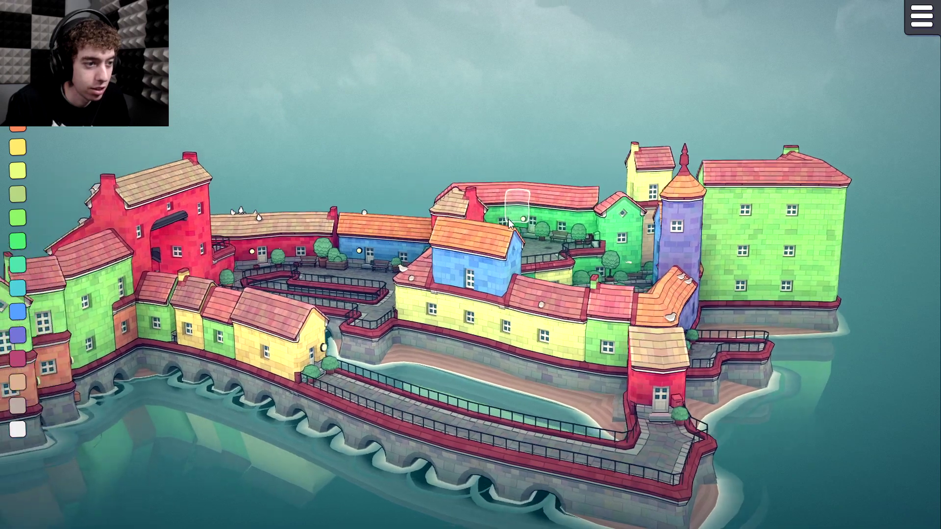
Add a blue upper storey along the full length of the yellow and light green house row
scroll(428, 360, "up", 2)
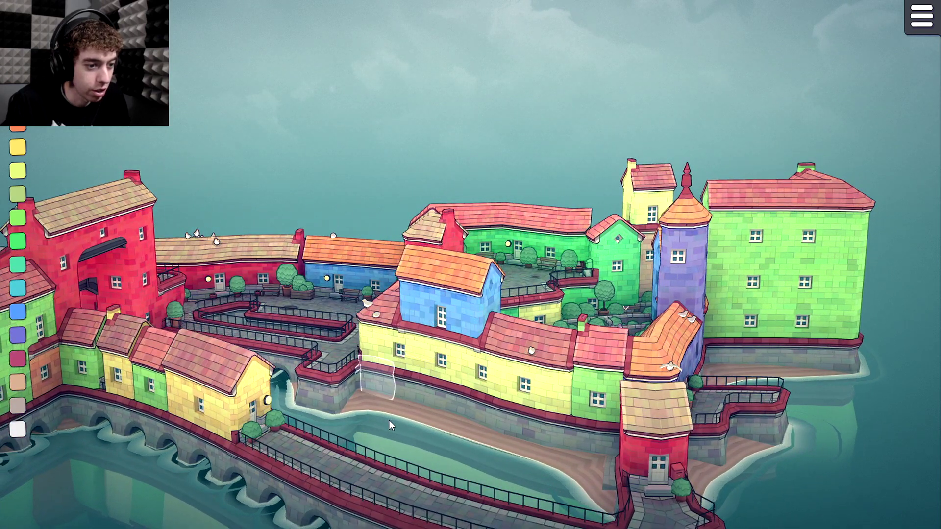
scroll(390, 420, "down", 2)
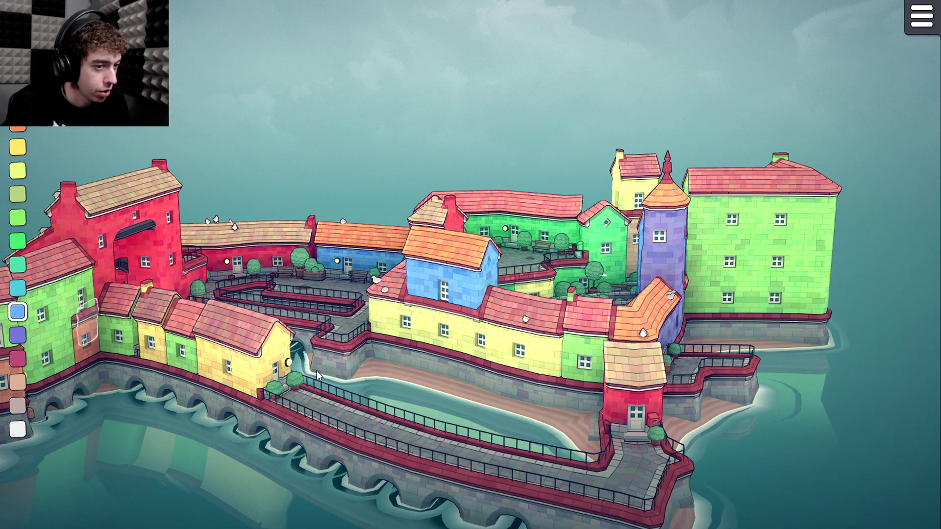
left_click(399, 287)
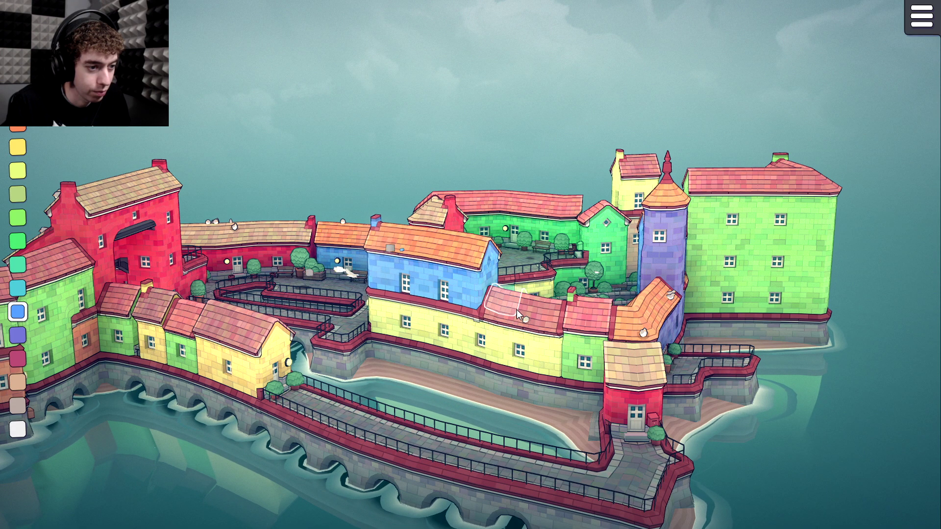
left_click(547, 319)
left_click(595, 327)
left_click(635, 332)
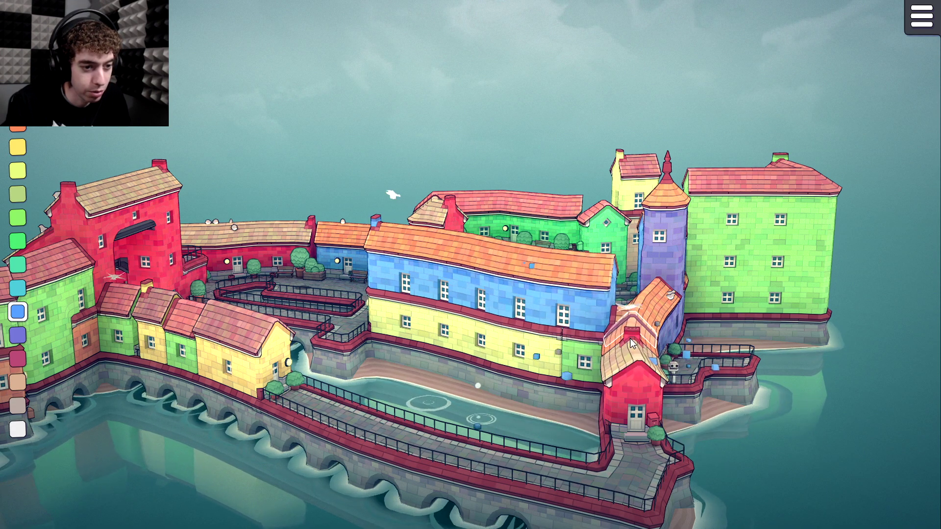
Extend the blue storey over the corner and small red house, and build tall blue houses on the pier end in front
left_click(636, 326)
left_click(637, 329)
left_click(633, 365)
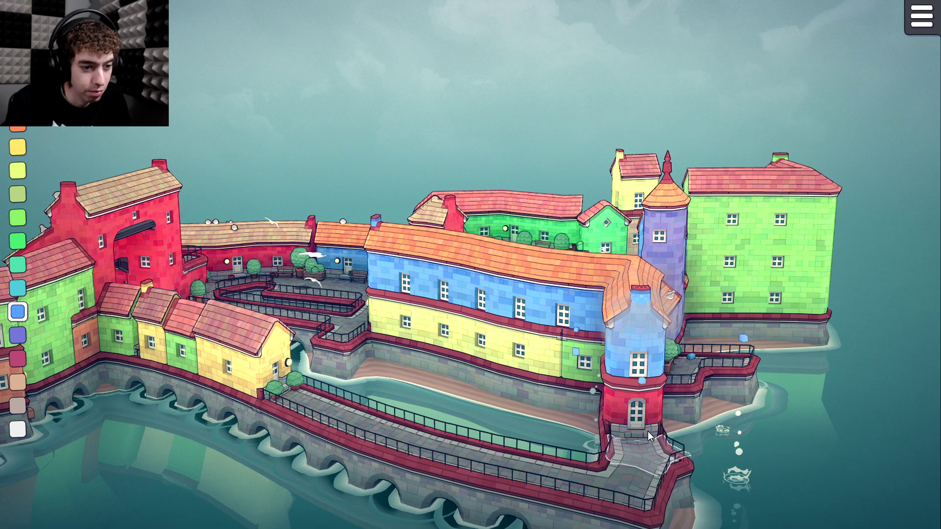
left_click(641, 412)
left_click(637, 394)
left_click(621, 471)
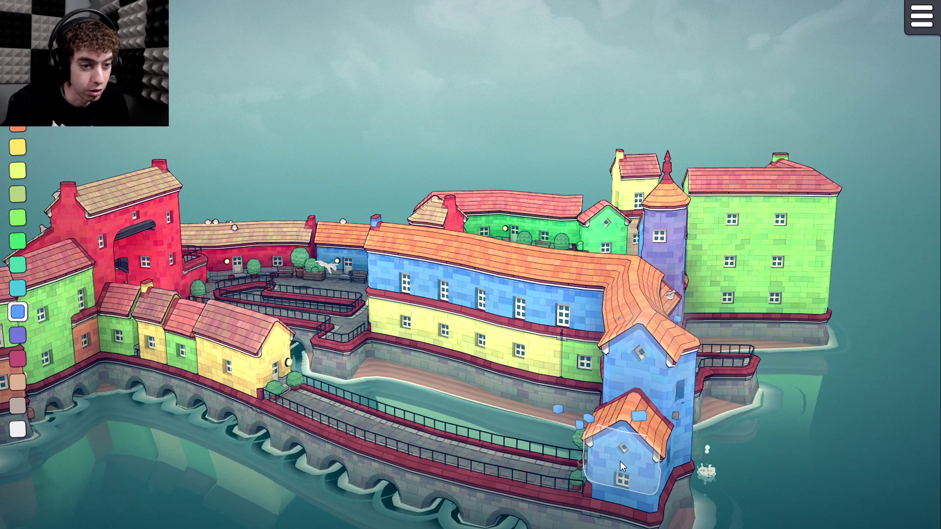
right_click(628, 425)
Line the long stone pier with blue houses from the new pier-end block back to the yellow end house
left_click(538, 451)
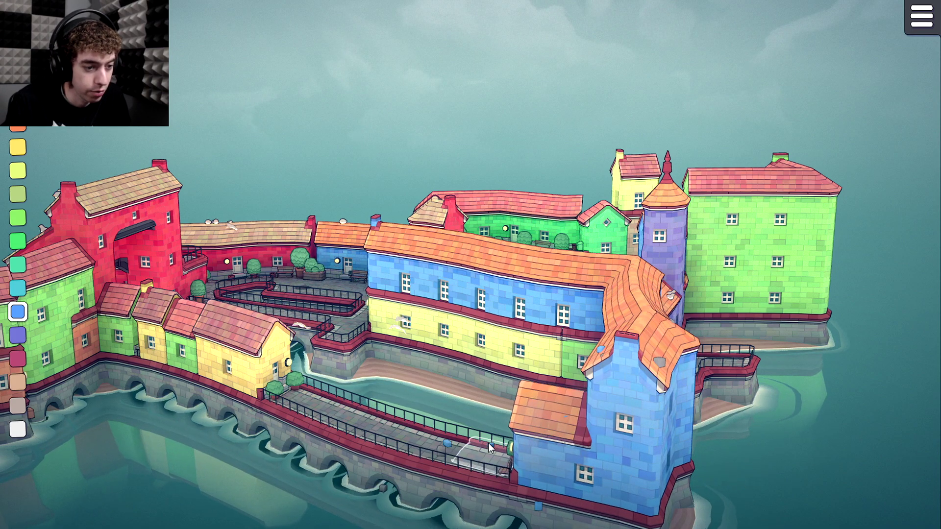
left_click(466, 436)
left_click(429, 426)
left_click(343, 406)
left_click(309, 397)
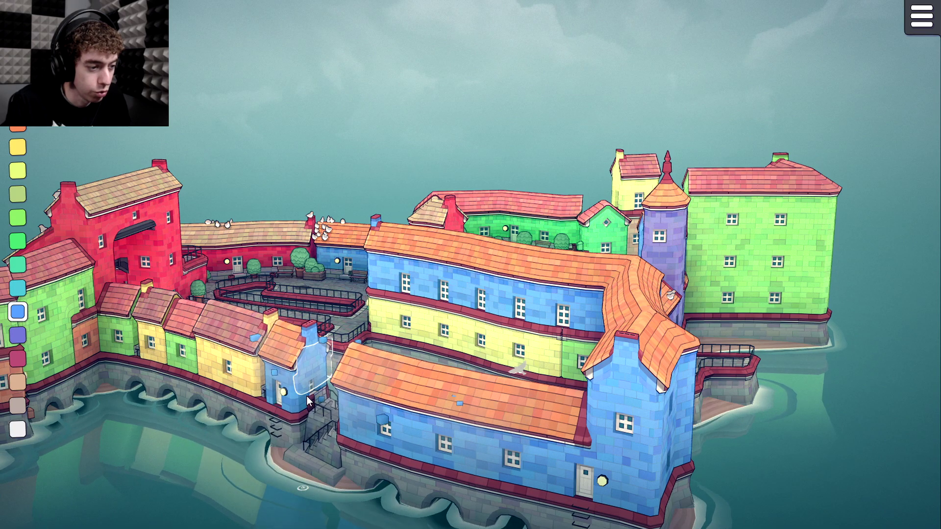
left_click(316, 403)
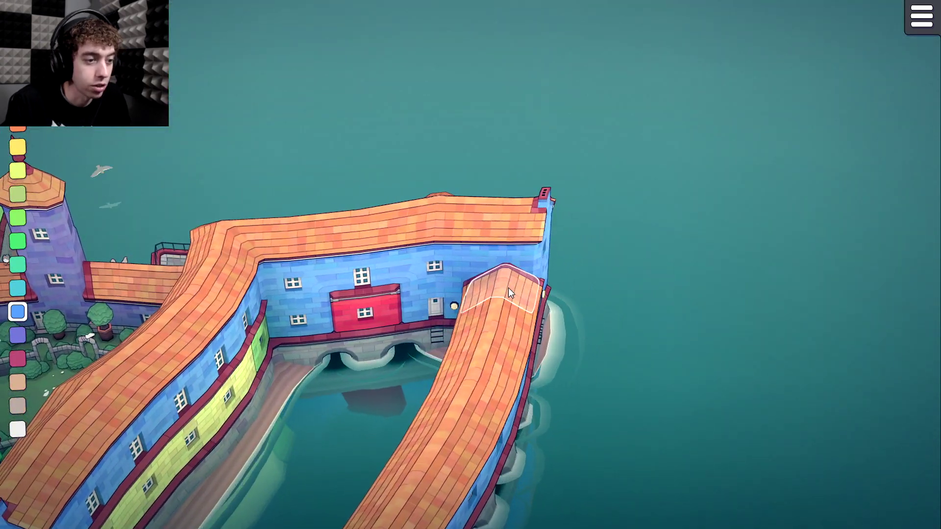
Raise the blue pier row by a second storey, and add another blue storey around the whole U-shaped block
left_click(507, 289)
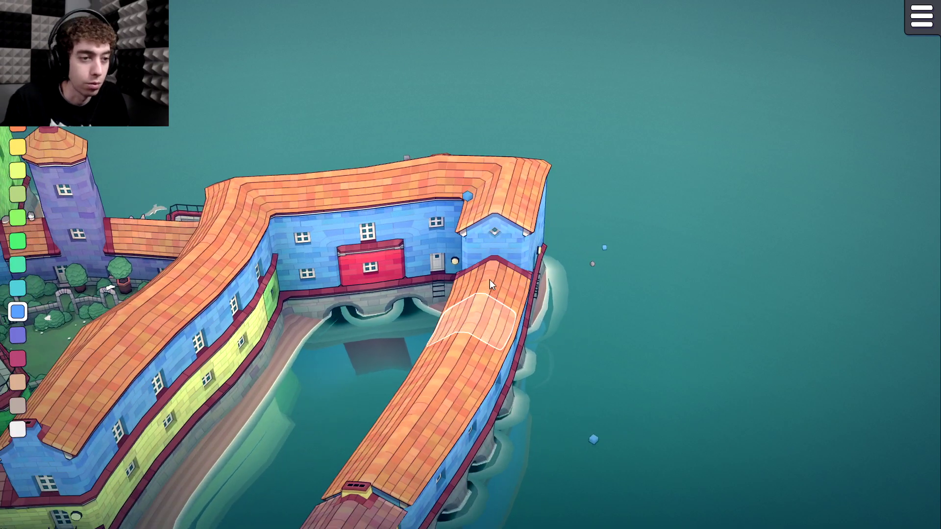
left_click(468, 301)
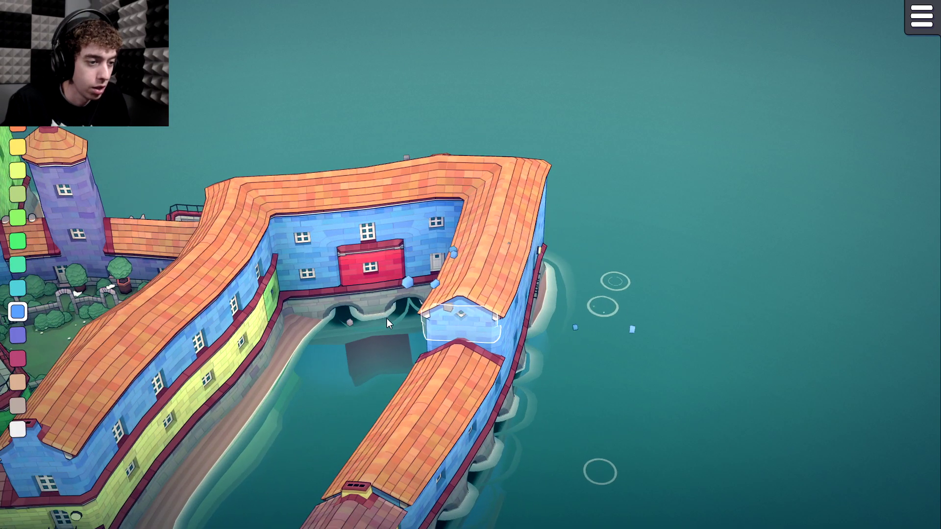
left_click(453, 375)
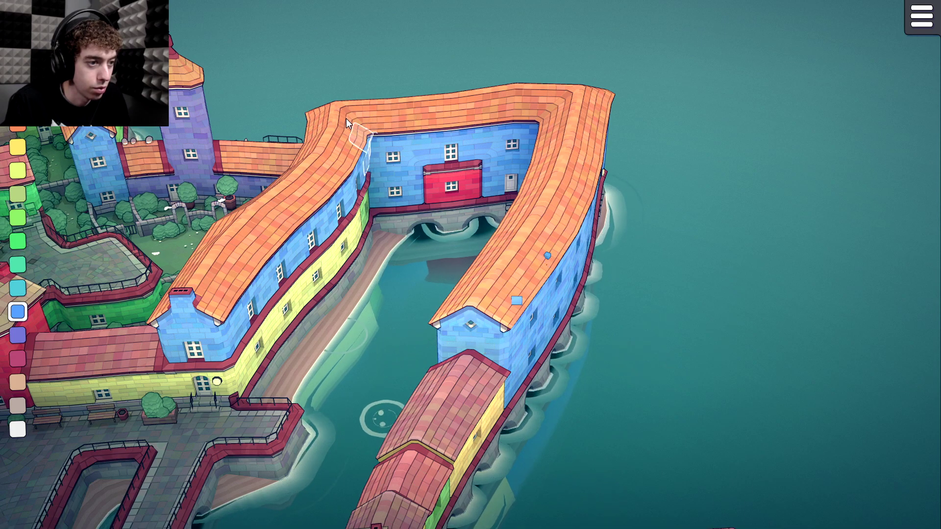
mouse_move(384, 123)
left_mouse_down()
mouse_move(551, 111)
mouse_move(593, 149)
mouse_move(557, 194)
mouse_move(549, 242)
mouse_move(511, 284)
mouse_move(434, 290)
mouse_move(329, 143)
mouse_move(176, 284)
left_mouse_up()
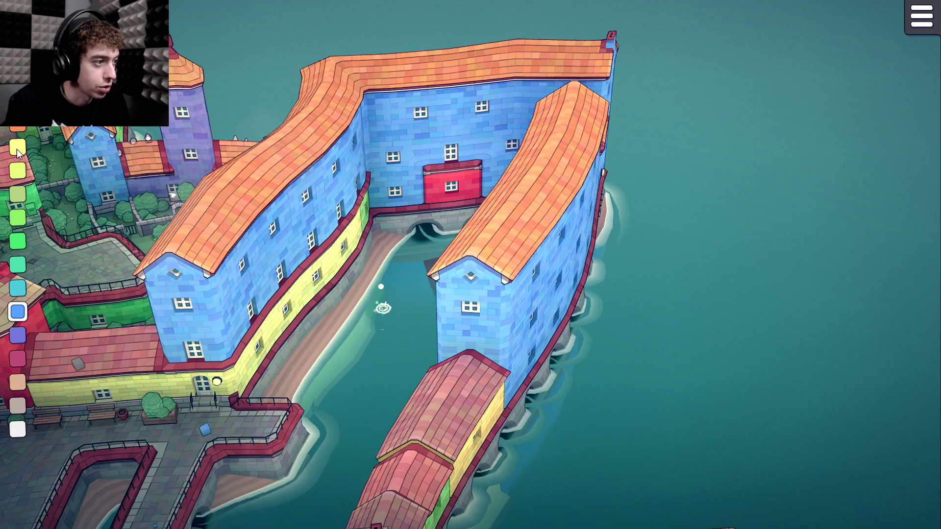
Build a row of yellow houses on top of the blue inner wing, from its far corner to its near end
left_click(329, 87)
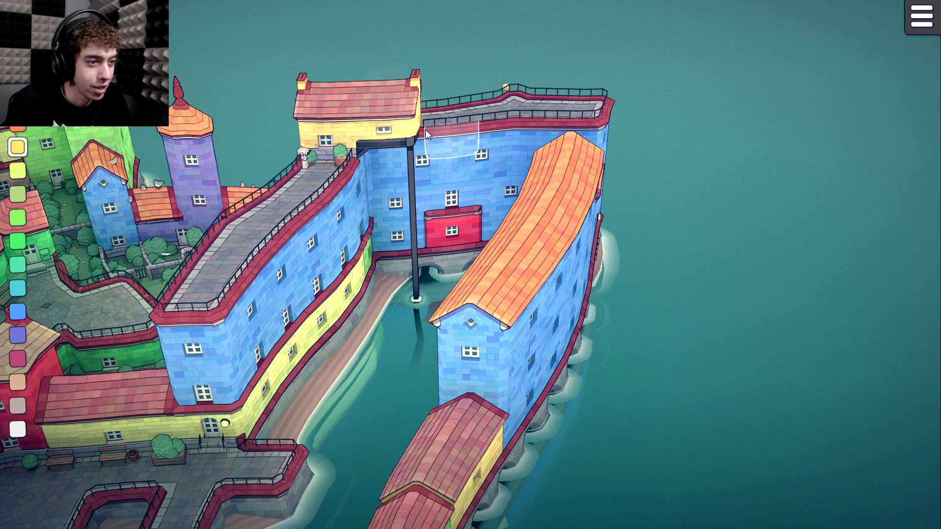
left_click(414, 123)
left_click(367, 164)
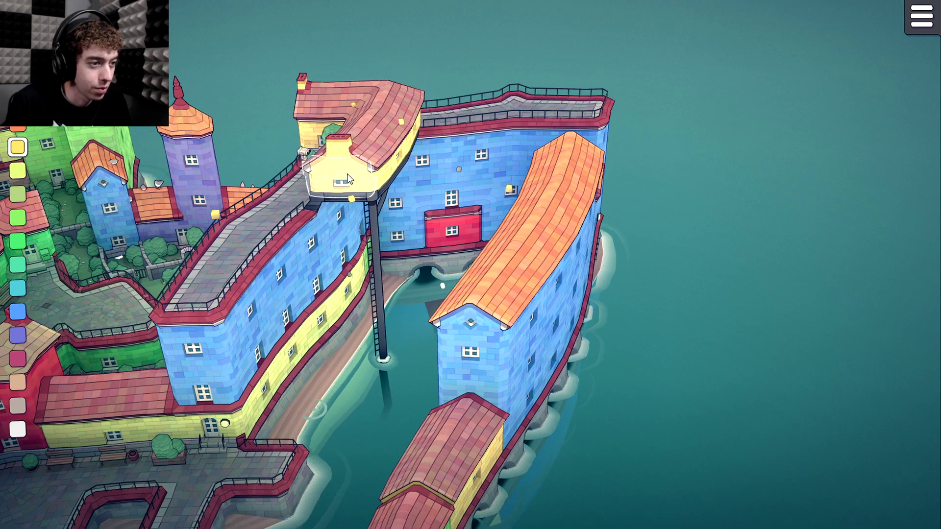
left_click(343, 189)
left_click(314, 218)
left_click(284, 250)
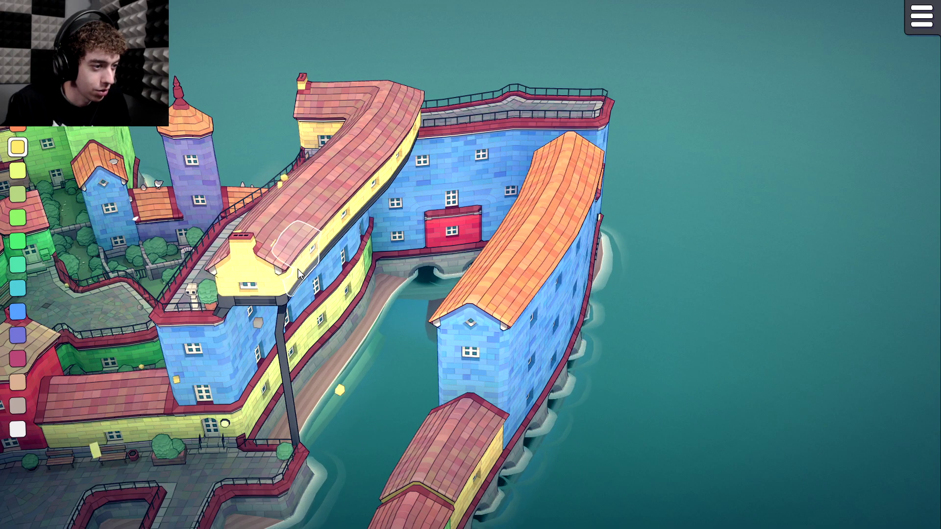
Extend the yellow top storey as a bridge over the water onto the near end of the blue pier wing
left_click(308, 272)
left_click(377, 275)
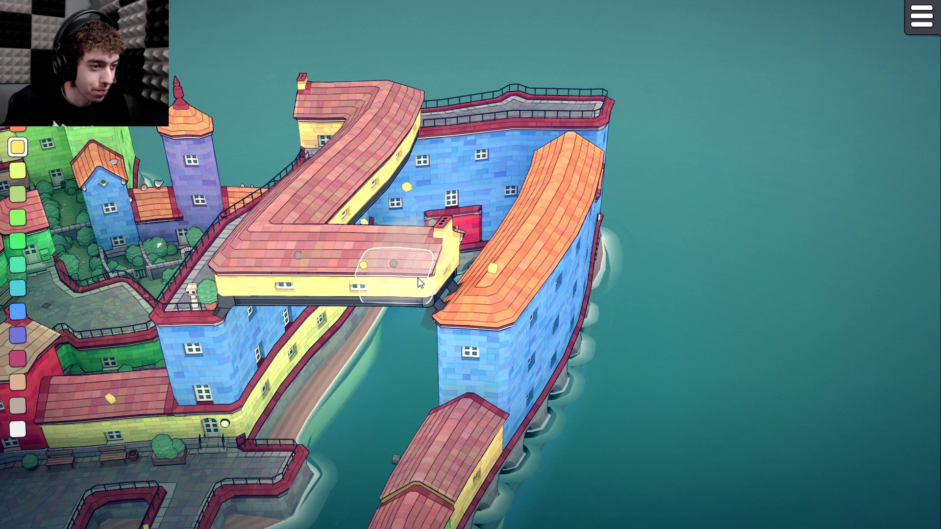
left_click(453, 274)
left_click_drag(558, 222, 248, 260)
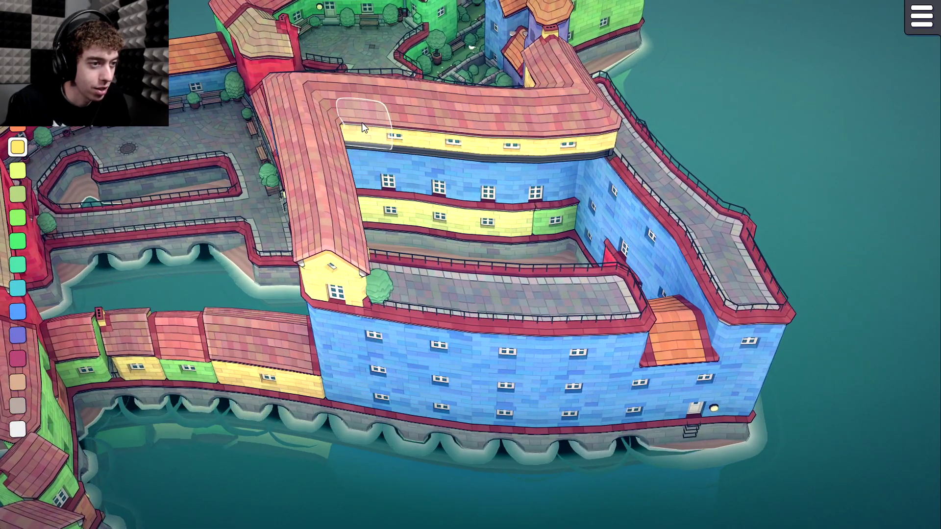
Extend the building's top storey with yellow blocks beside the roofed wing, covering the near end of the inner courtyard
left_click(369, 153)
left_click(369, 156)
left_click(384, 216)
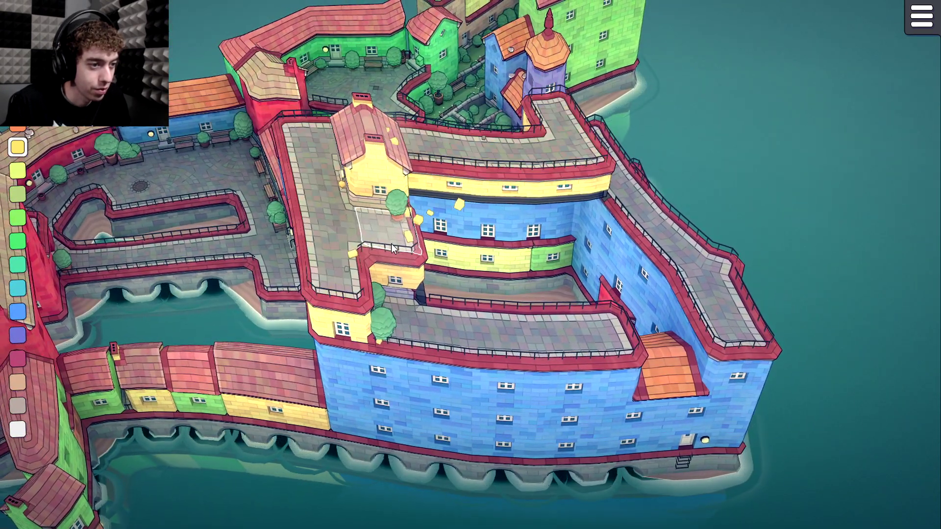
left_click(388, 281)
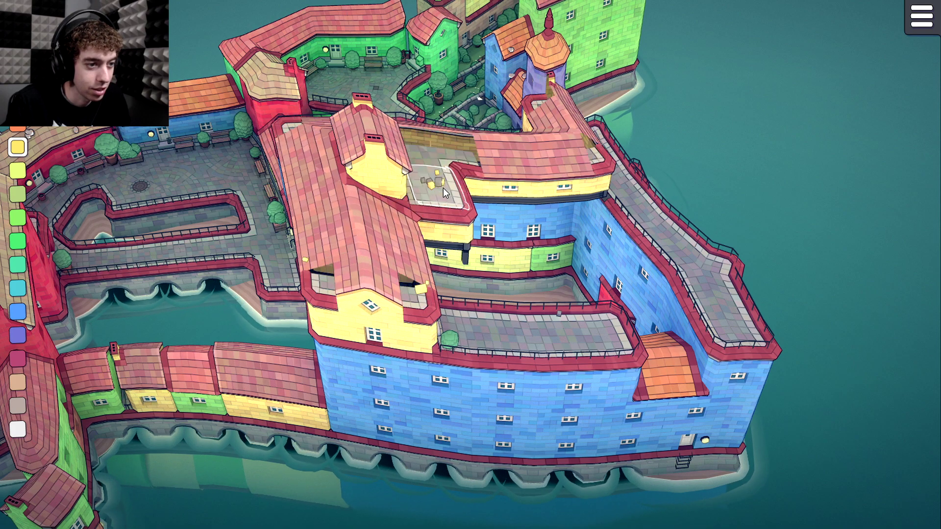
left_click(440, 226)
left_click(452, 283)
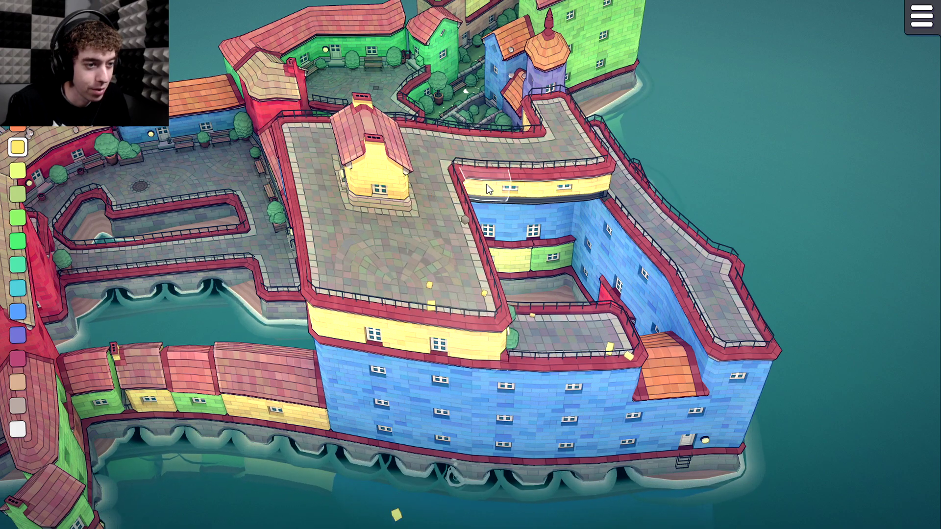
Fill the rest of the courtyard's top level with yellow blocks up to the outer walkway, including the orange-roofed notch
left_click(487, 185)
left_click(490, 223)
left_click(508, 288)
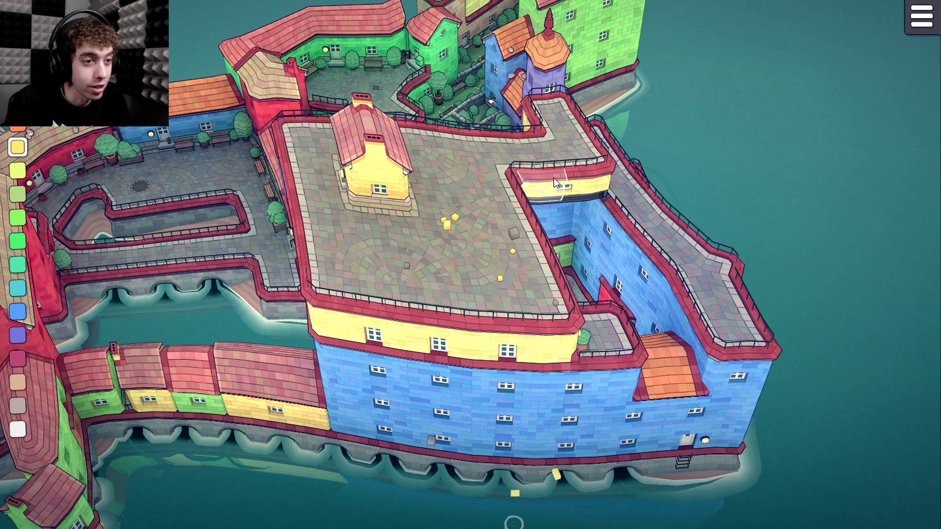
left_click(586, 293)
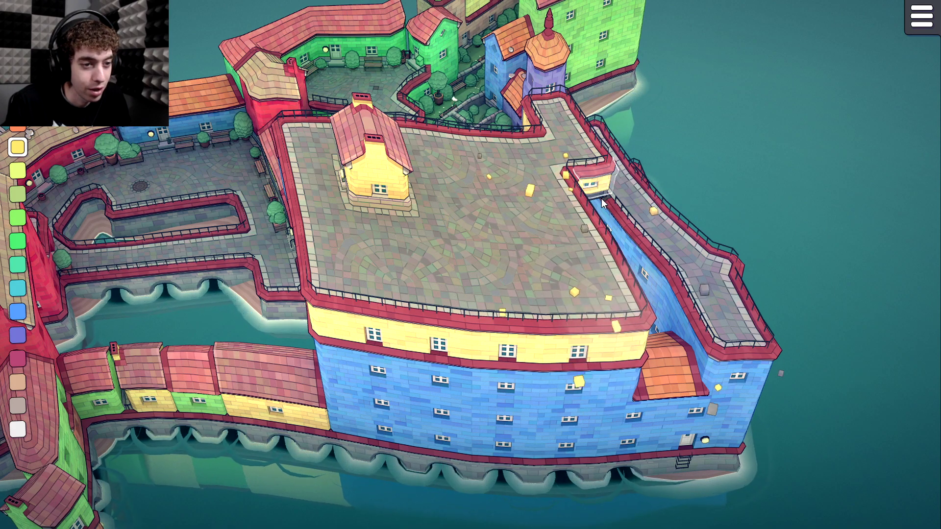
left_click(601, 198)
left_click(624, 234)
left_click(642, 279)
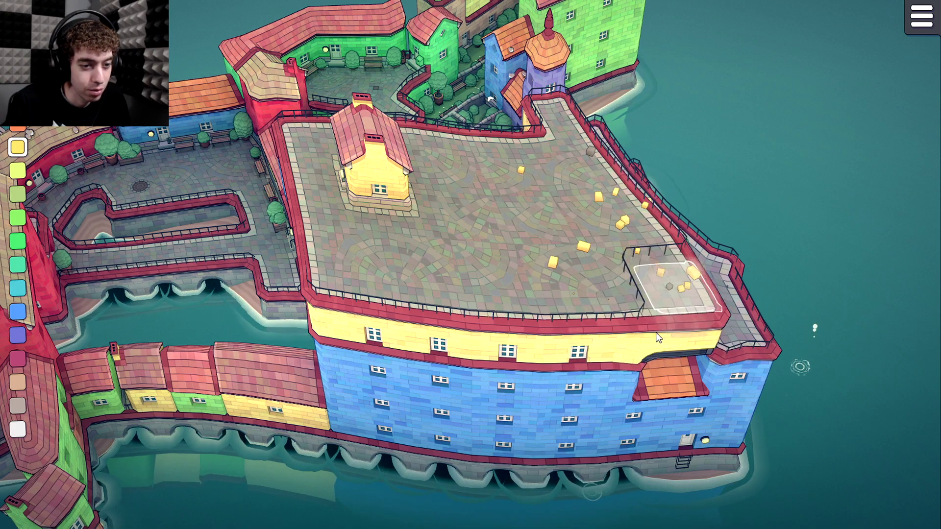
left_click(664, 367)
Remove the small yellow house from the large roof terrace and try cutting away the terrace's corner block
key("d")
key("a")
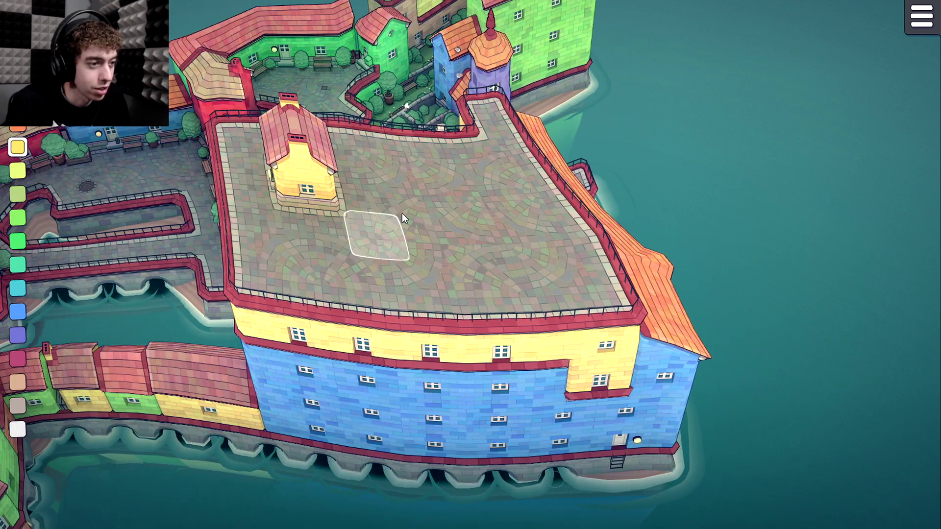
right_click(320, 151)
key("s")
left_click(250, 219)
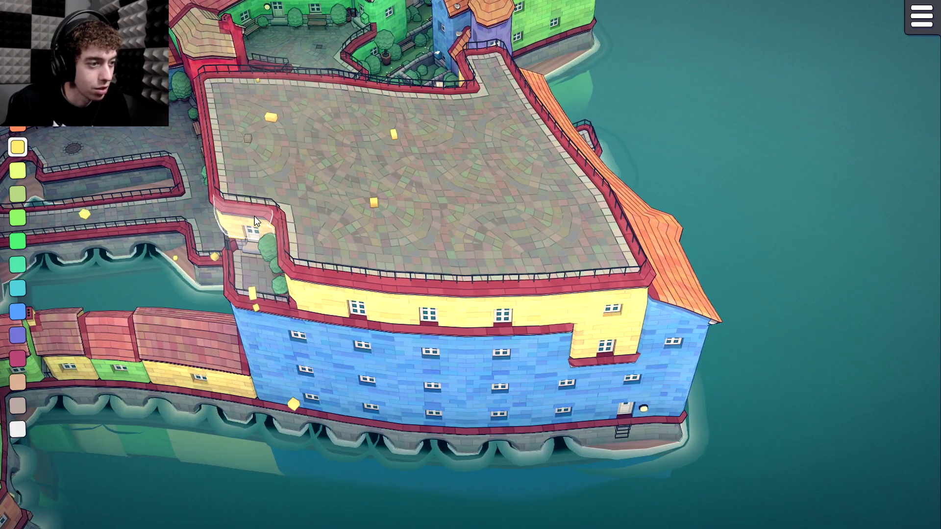
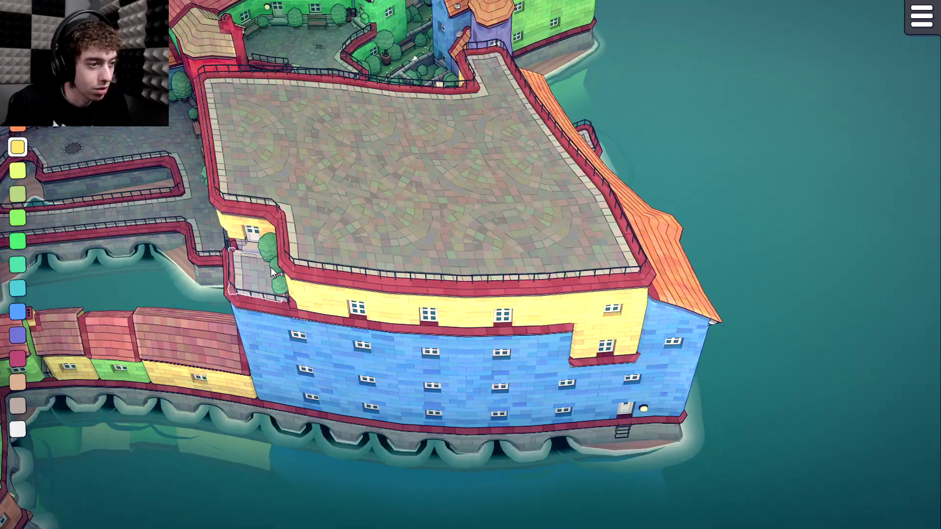
Switch to teal and lay paved ground blocks on the water beneath the raised yellow terrace
key("w")
key("s")
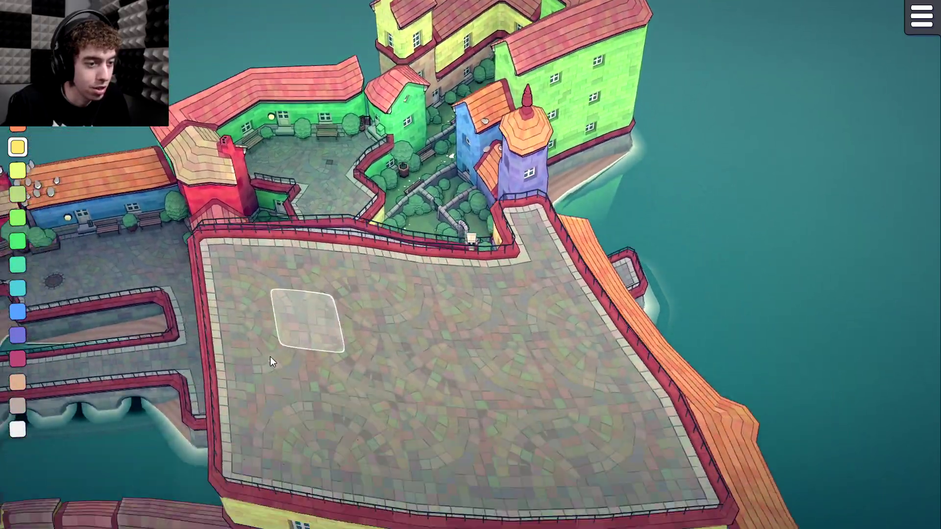
key("a")
key("w")
left_click_drag(354, 289, 638, 236)
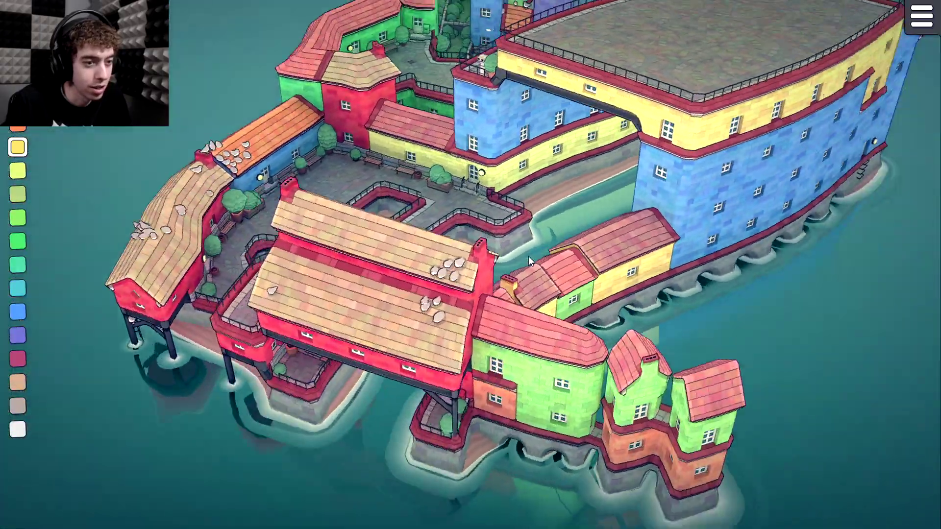
key("a")
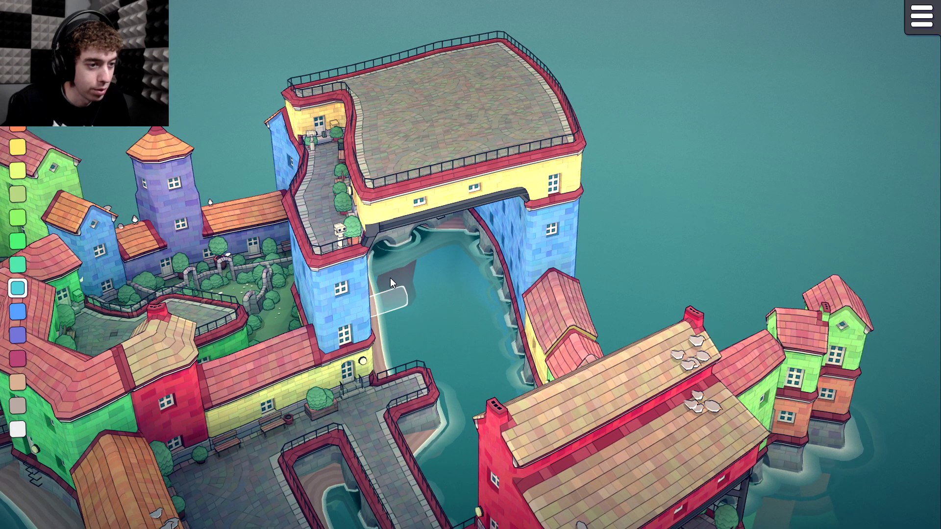
left_click(462, 236)
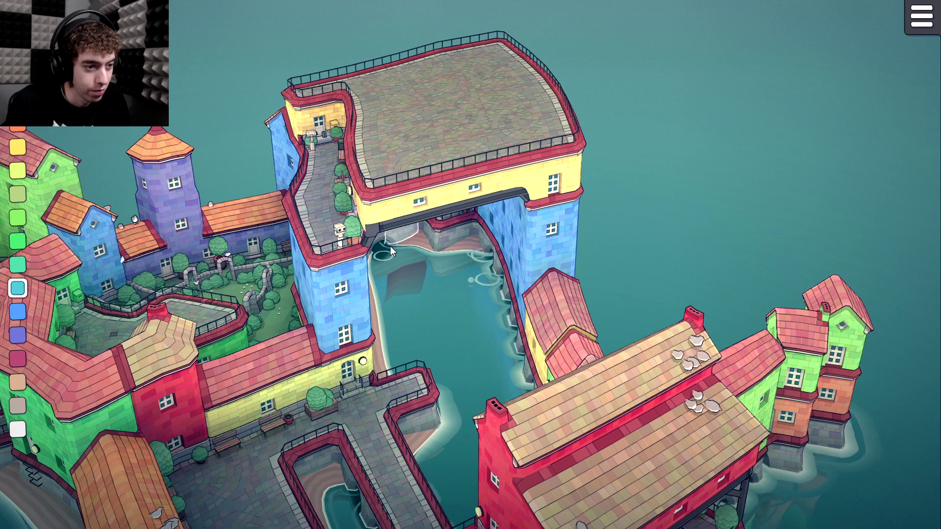
left_click(415, 248)
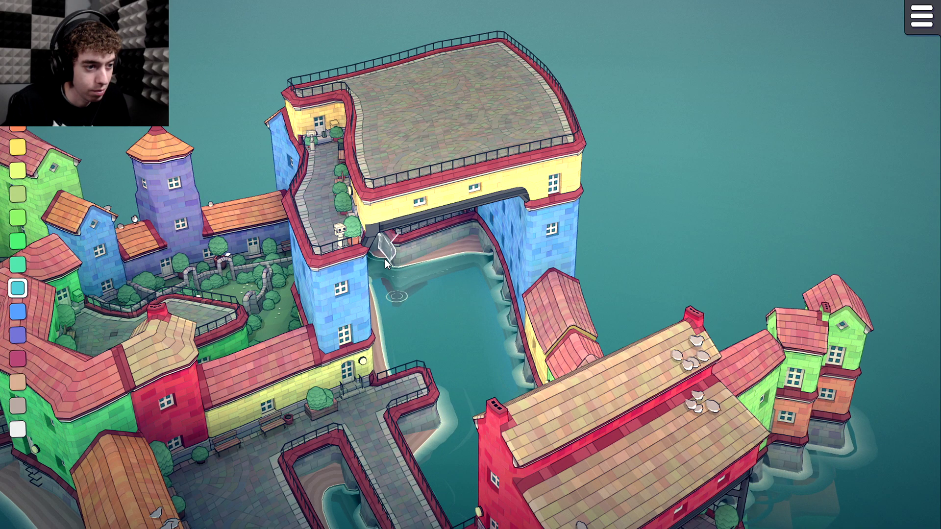
Extend the paved quay along the blue tower to the square, leaving no teal house on top
left_click(388, 310)
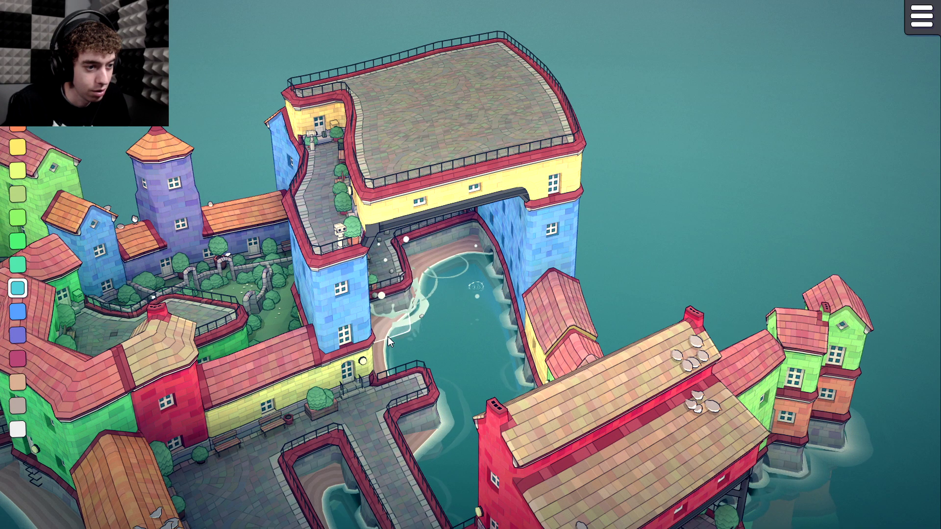
left_click(394, 374)
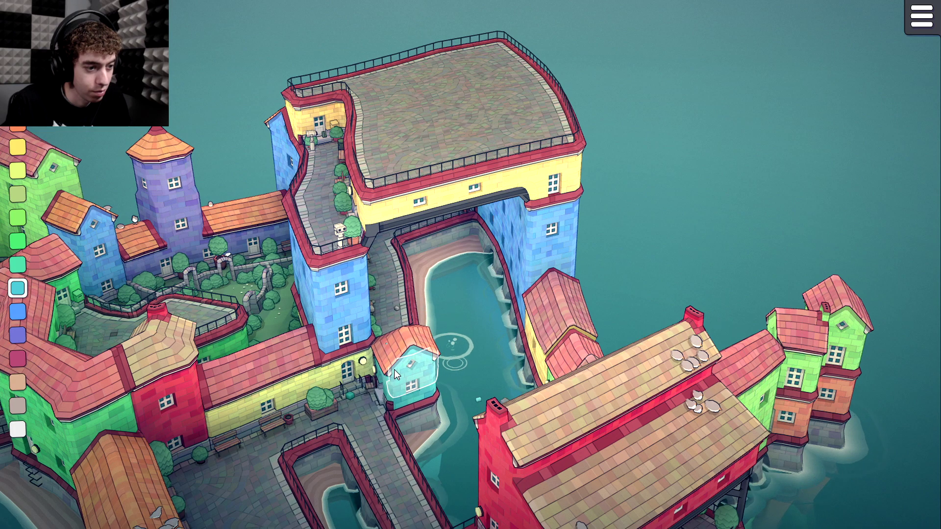
right_click(394, 369)
left_click(397, 358)
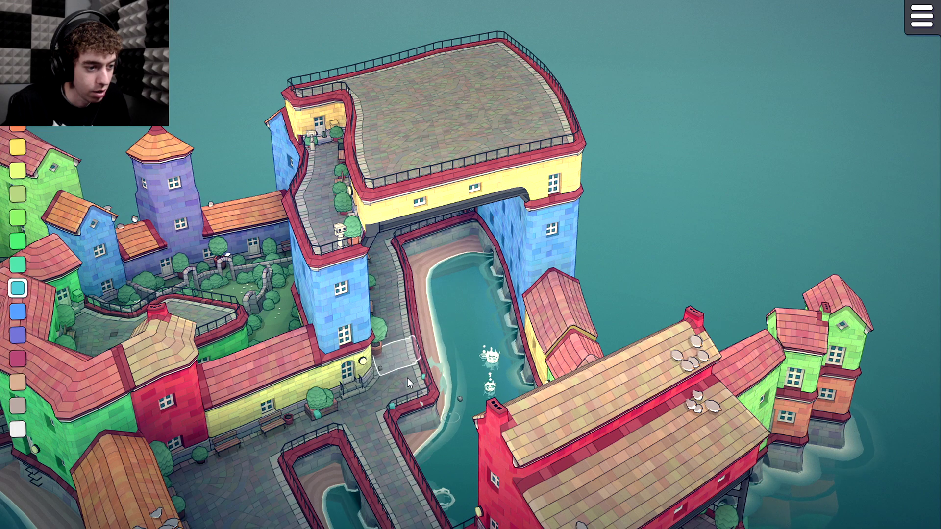
Pave over the water channel that cuts through the square between the yellow and red houses
left_click_drag(432, 432, 488, 320)
left_click(397, 338)
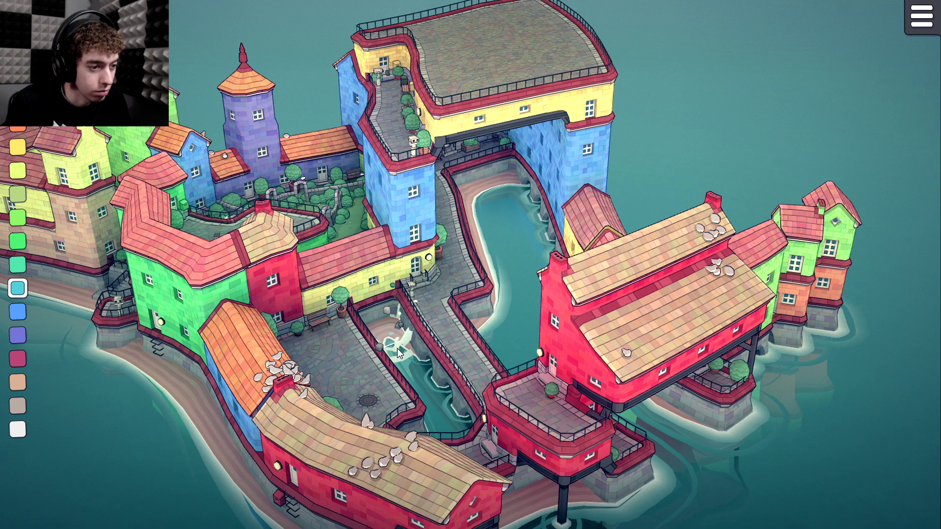
right_click(398, 352)
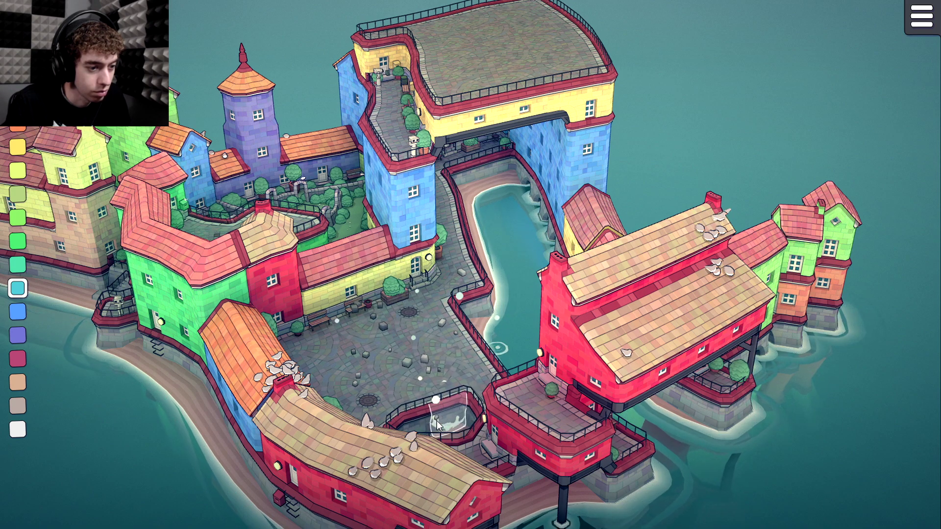
right_click(438, 433)
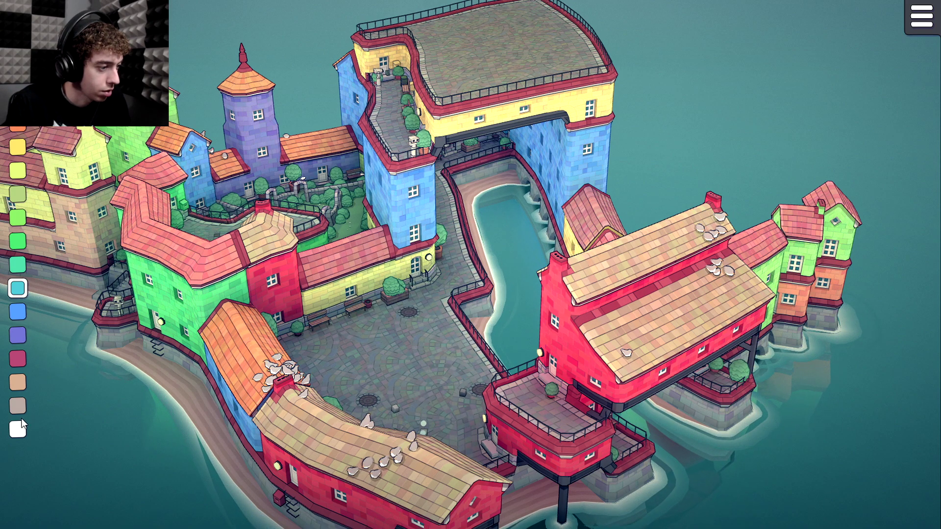
Place a white house at the square's canal edge and remove the yellow house section next to the red house
left_click(462, 342)
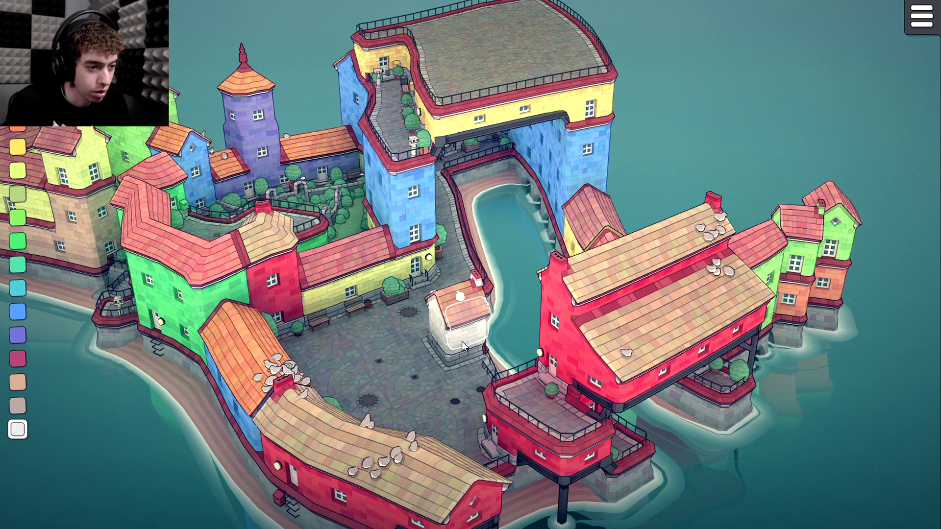
left_click_drag(462, 342, 320, 335)
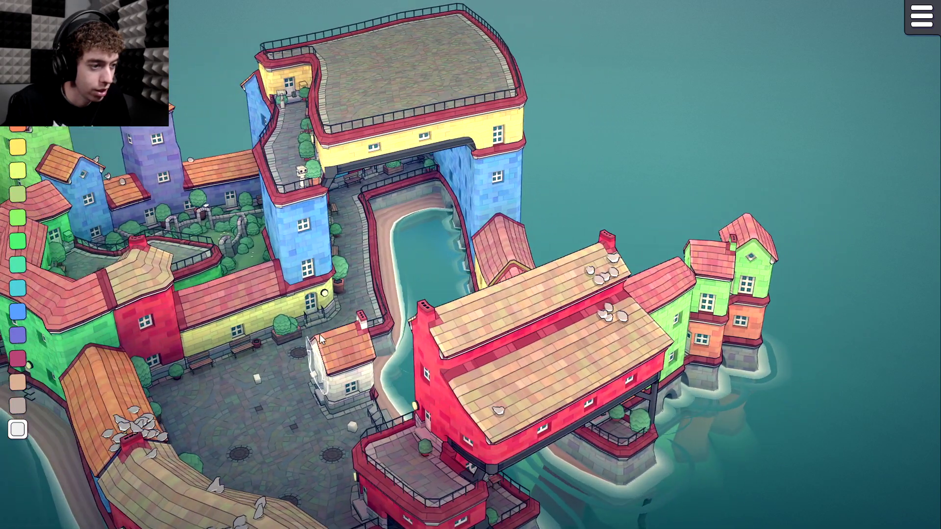
right_click(226, 320)
left_click_drag(218, 343, 273, 354)
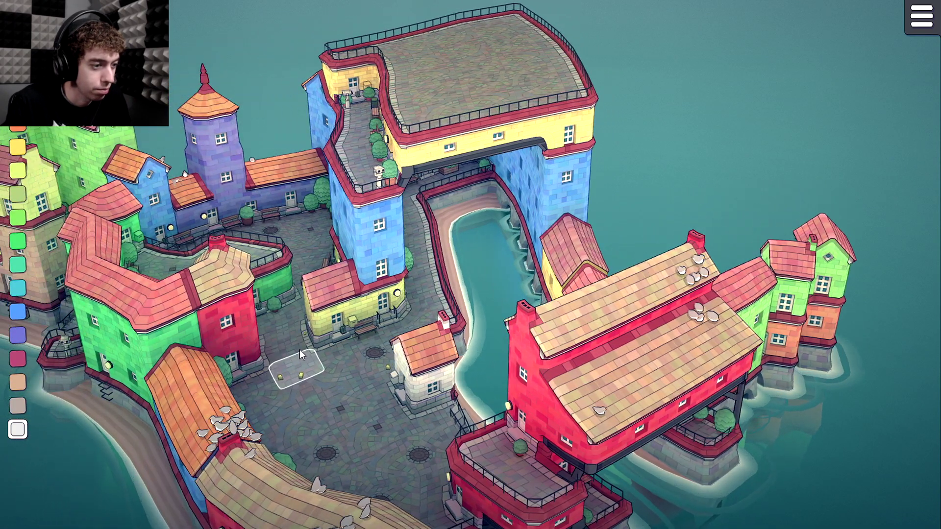
Extend the white house into a continuous row along the canal side of the square, reaching the yellow house
left_click(395, 367)
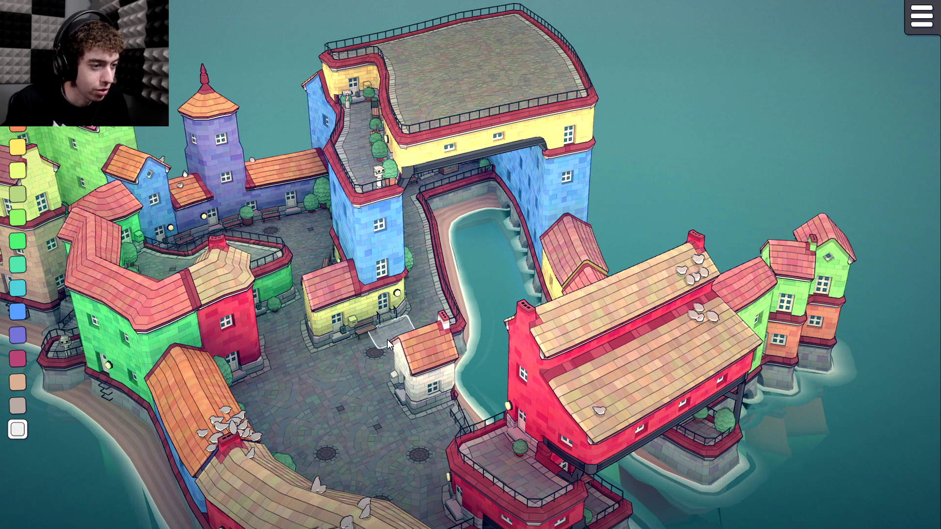
left_click(392, 365)
left_click(430, 416)
left_click_drag(433, 421, 435, 401)
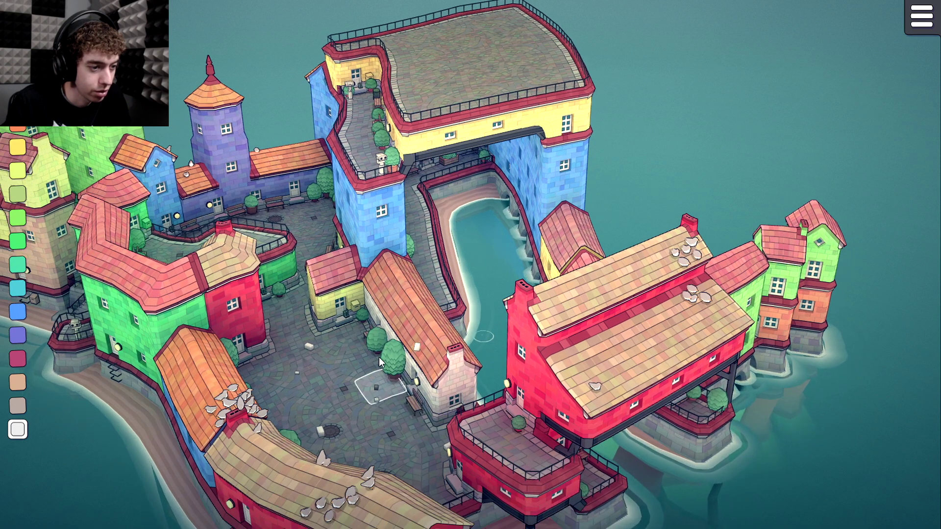
Bridge the gap between the red house's terrace and the curved red wing with a white block
left_click_drag(362, 362, 554, 388)
left_click_drag(443, 411, 432, 332)
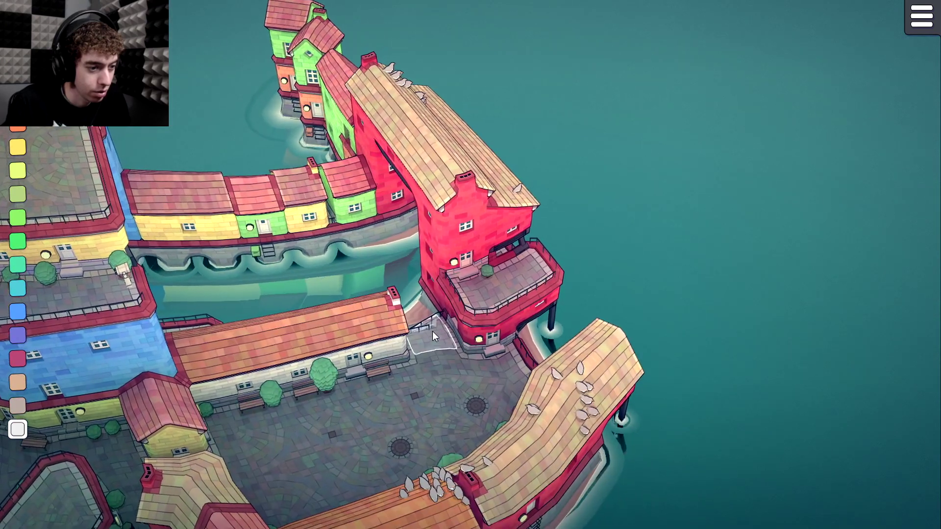
right_click(512, 364)
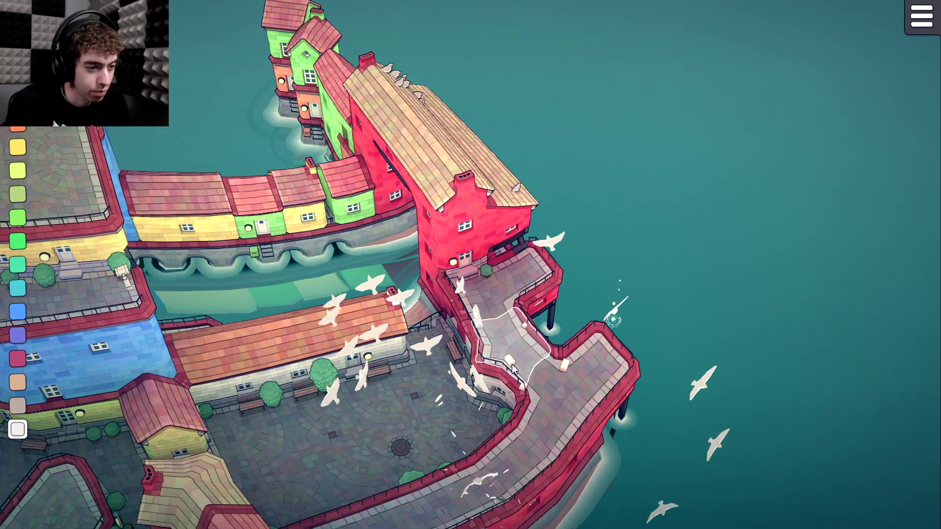
left_click_drag(512, 365, 507, 298)
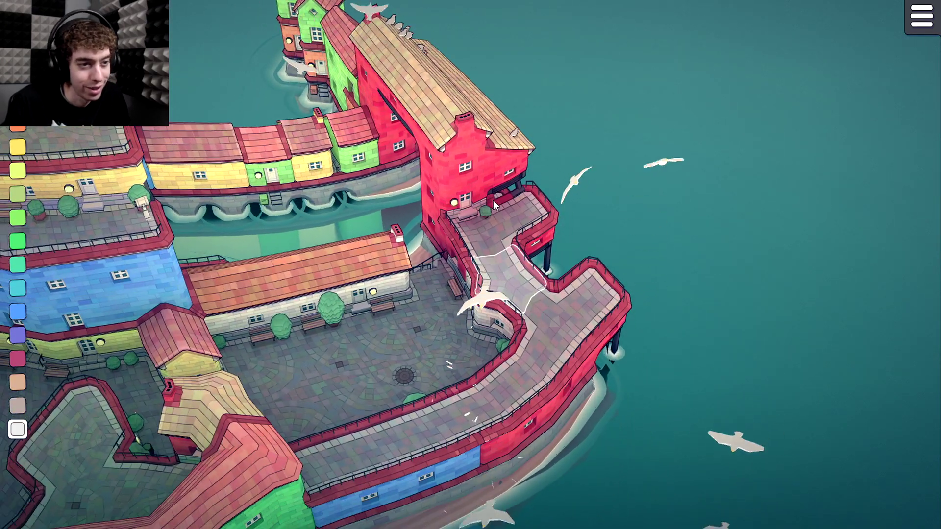
Place four white houses on the connected red terrace, including one on the white linking block
left_click(519, 198)
left_click(599, 288)
left_click(505, 381)
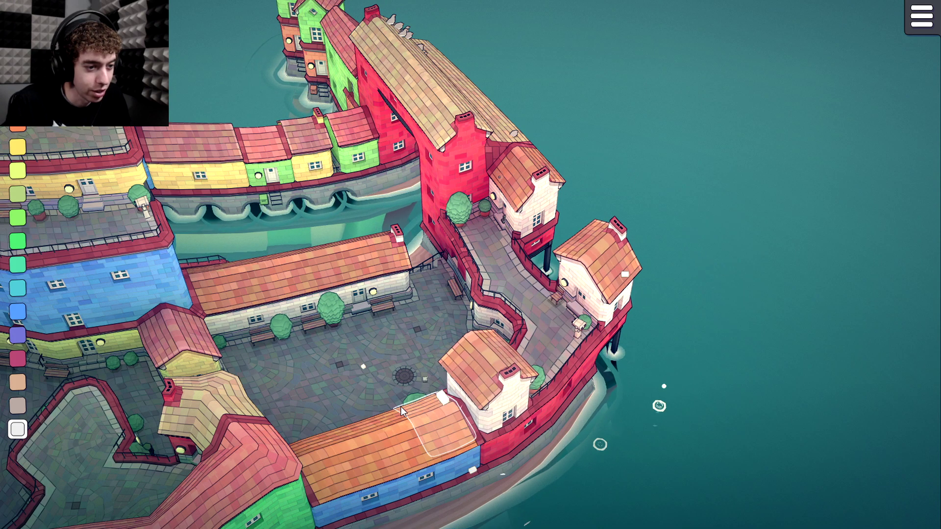
left_click(506, 280)
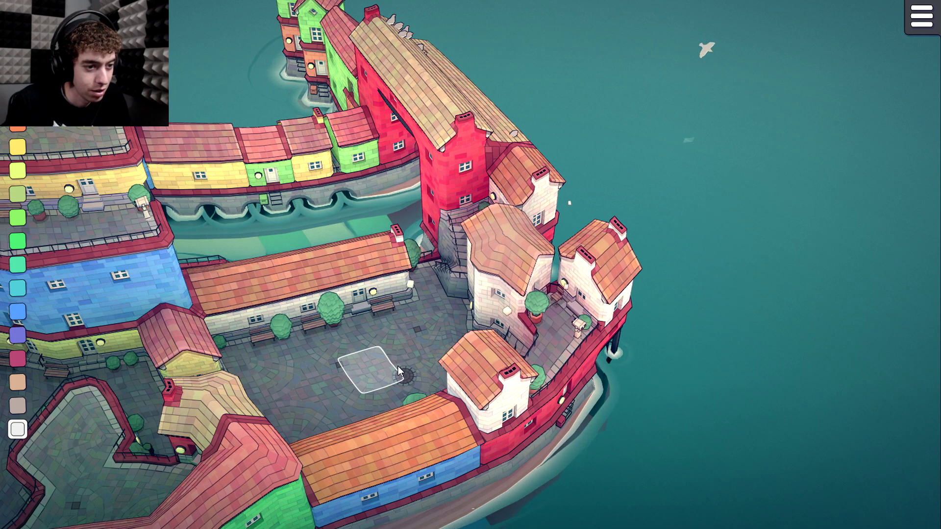
Extend the white canal-side row to the white corner house so it forms a continuous rooftop walkway
left_click_drag(399, 366, 482, 337)
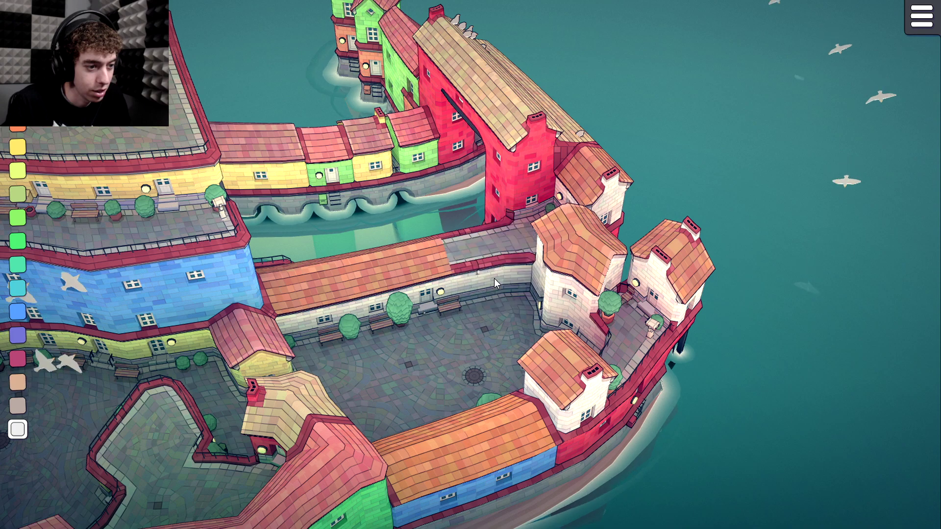
right_click(494, 278)
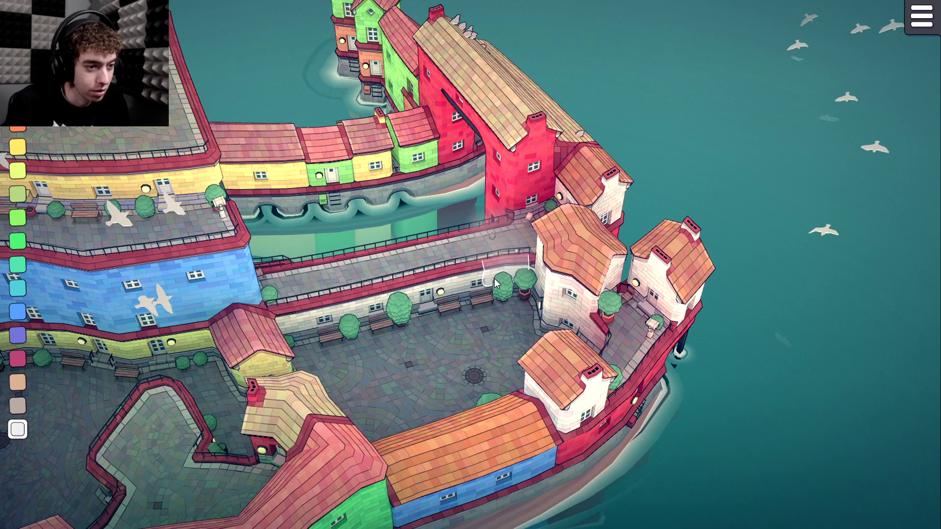
Close the gap between the yellow house and the red chimney house with a white house block
left_click_drag(159, 379, 527, 323)
left_click(618, 345)
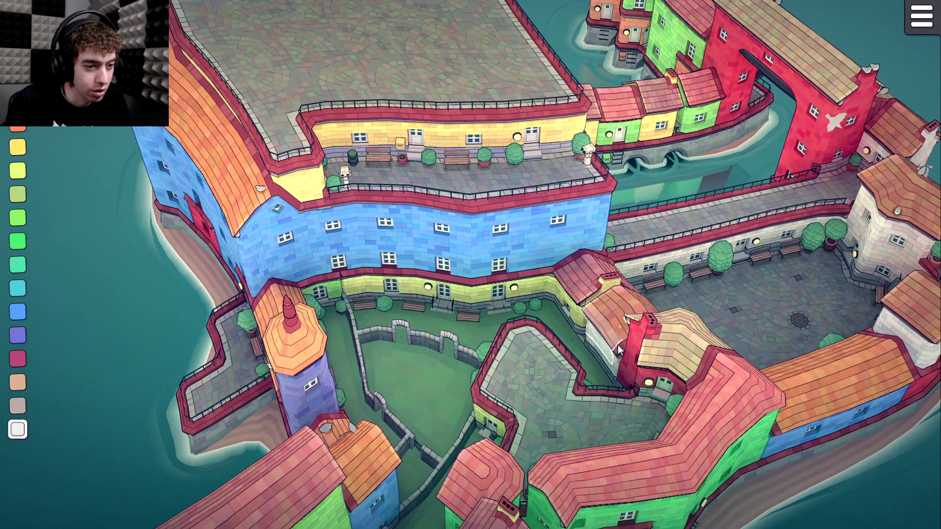
right_click(618, 345)
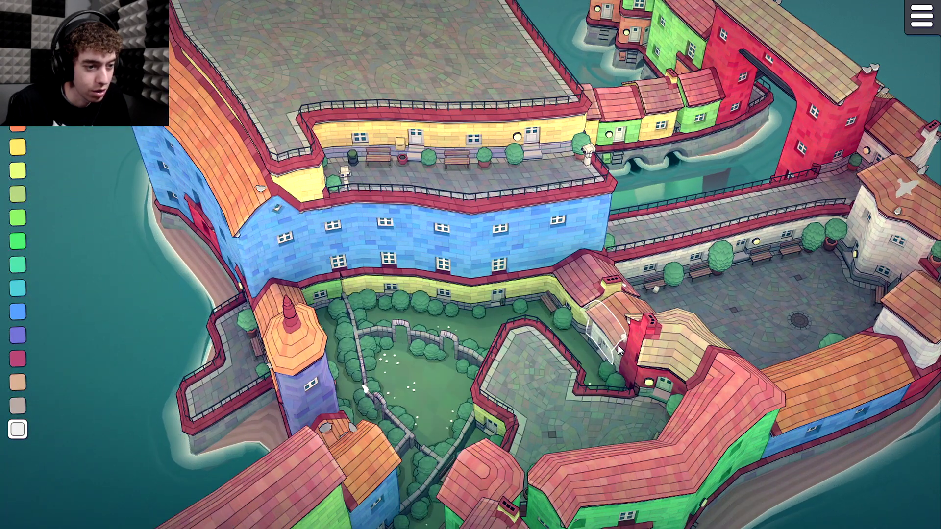
left_click_drag(617, 345, 313, 413)
left_click_drag(399, 249, 108, 198)
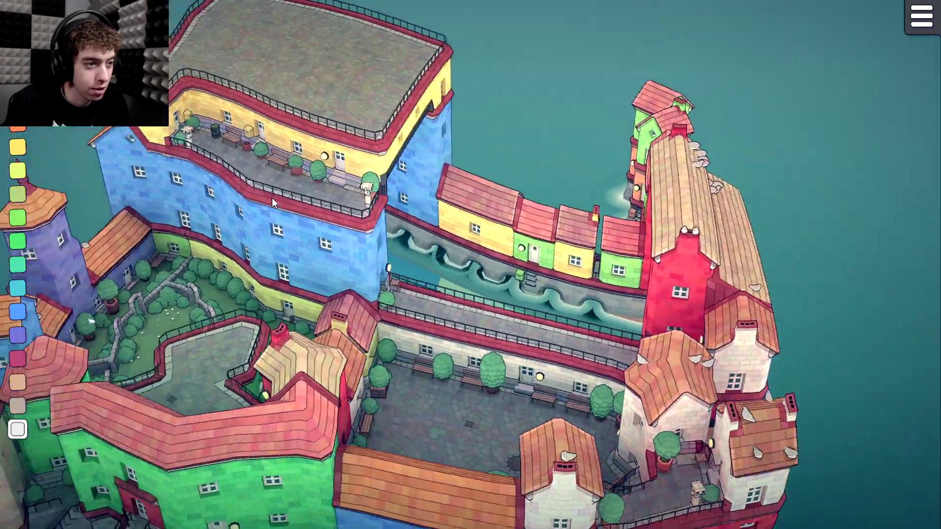
Add two white houses on top of the white canal-side walkway, one beside the blue building and one farther along
scroll(256, 280, "down", 3)
left_click_drag(225, 250, 348, 248)
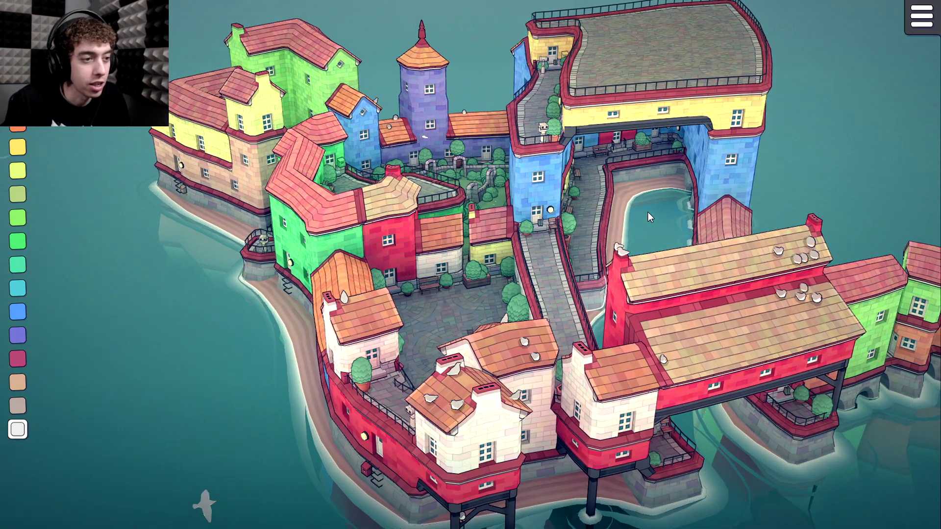
scroll(354, 294, "down", 3)
left_click_drag(413, 222, 323, 240)
scroll(343, 253, "up", 3)
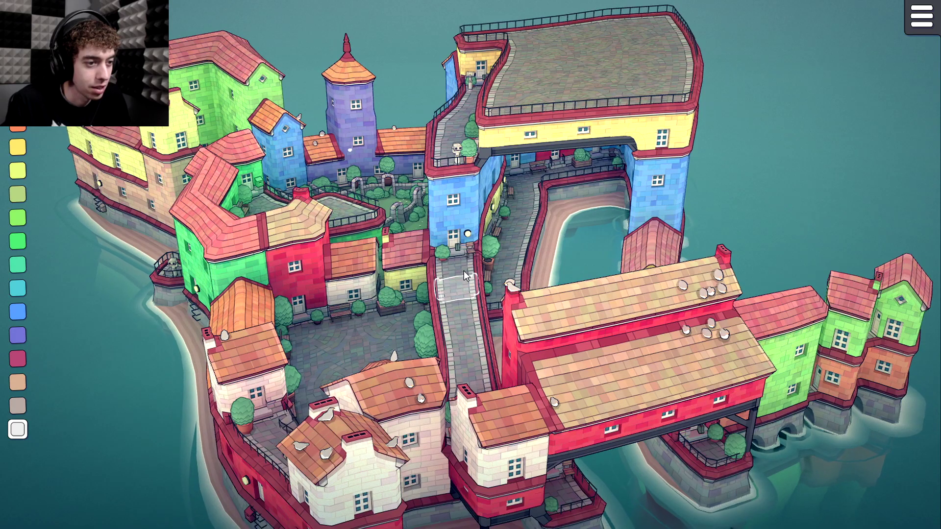
left_click(463, 268)
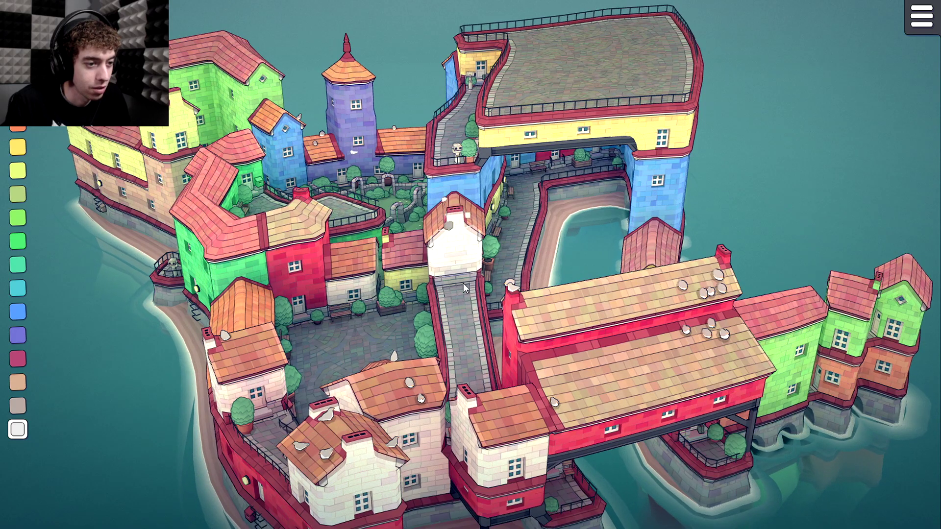
left_click(466, 333)
Build a paved stone quay out into the water from the outer corner of the large blue building
scroll(561, 292, "up", 2)
left_click_drag(555, 233, 277, 241)
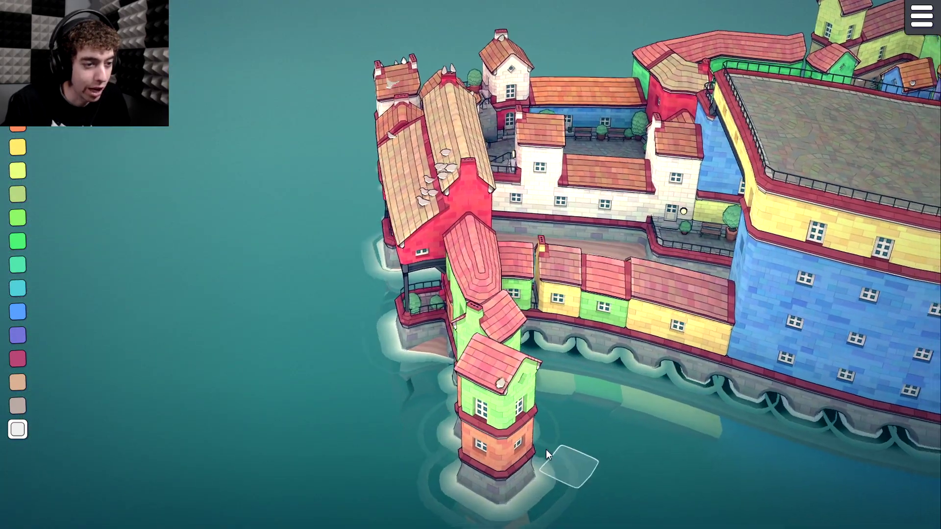
left_click_drag(547, 450, 461, 375)
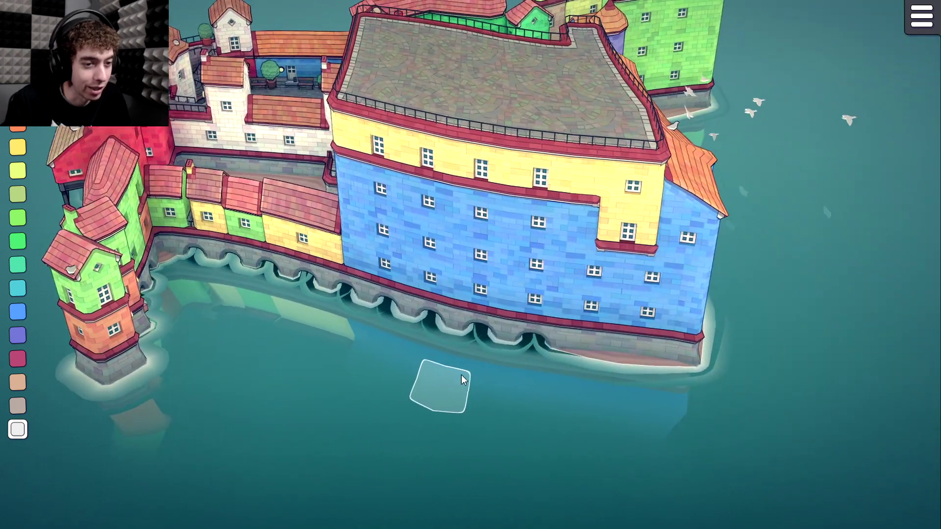
left_click(651, 378)
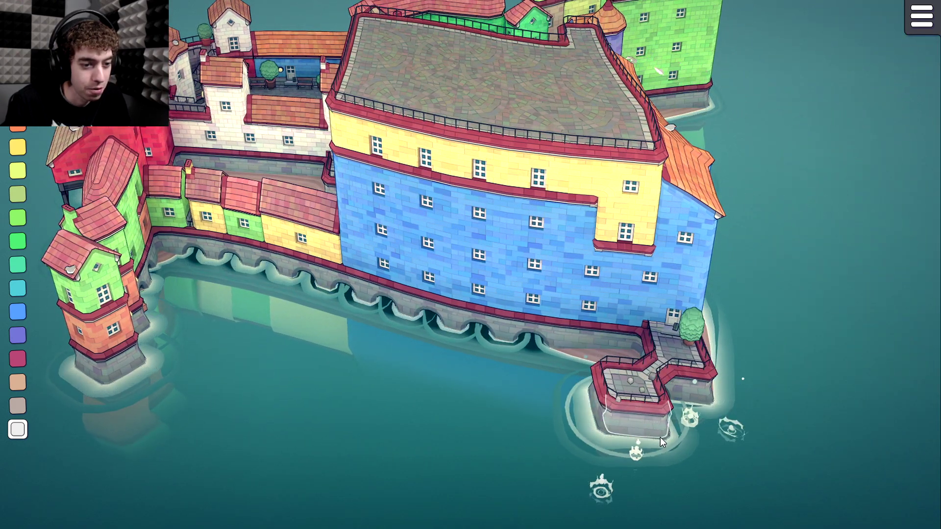
left_click(688, 437)
left_click(687, 467)
left_click_drag(687, 467, 609, 362)
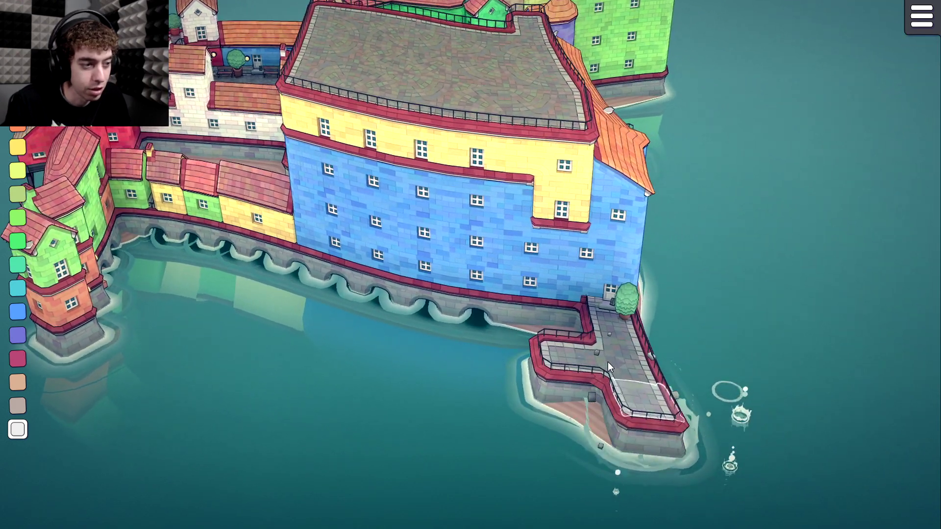
mouse_move(388, 359)
left_mouse_down()
mouse_move(358, 350)
mouse_move(366, 397)
mouse_move(389, 370)
left_mouse_up()
left_click(501, 439)
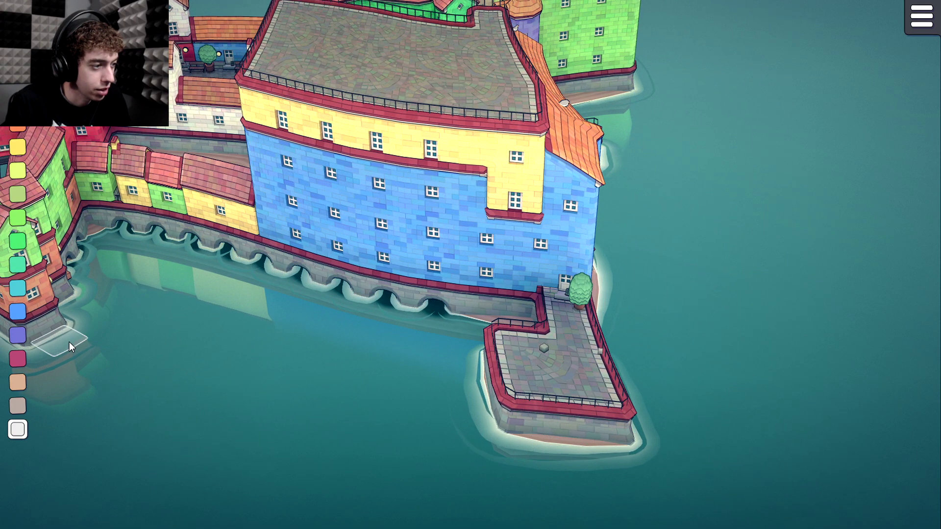
left_click_drag(72, 344, 388, 408)
left_click(453, 397)
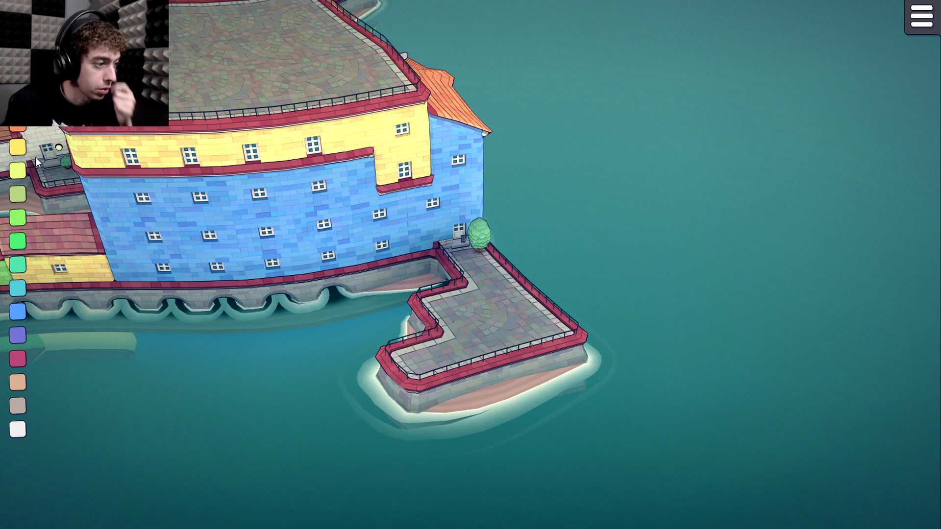
Cover the wide part of the new quay with a red ground floor and top it with a white second storey
left_click(499, 325)
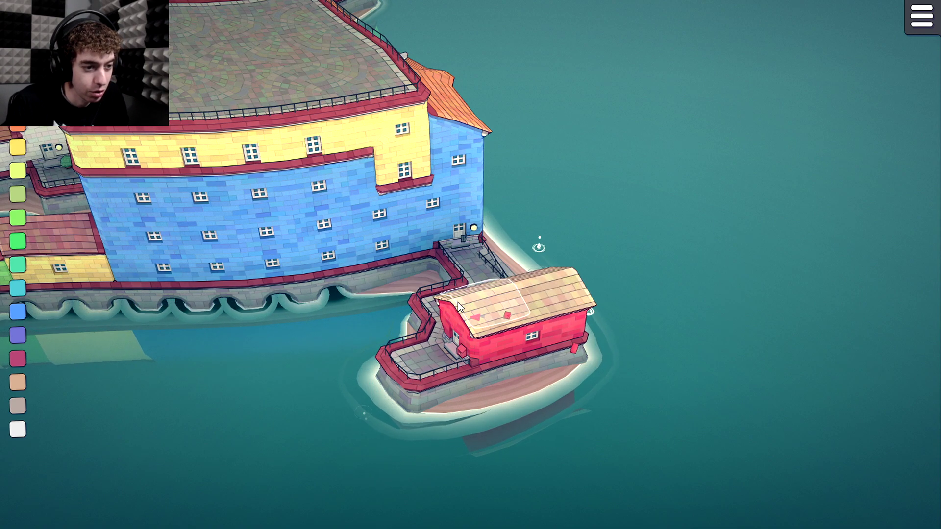
left_click_drag(483, 309, 686, 368)
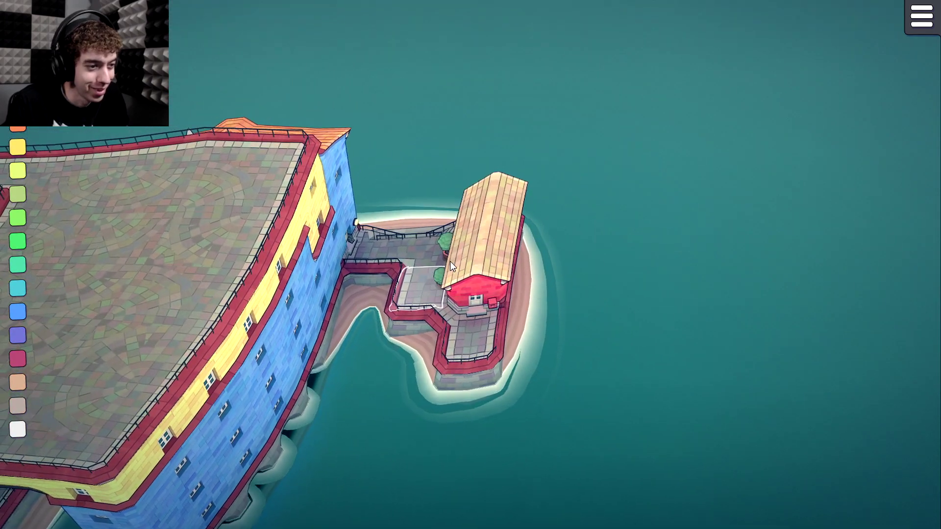
left_click(429, 282)
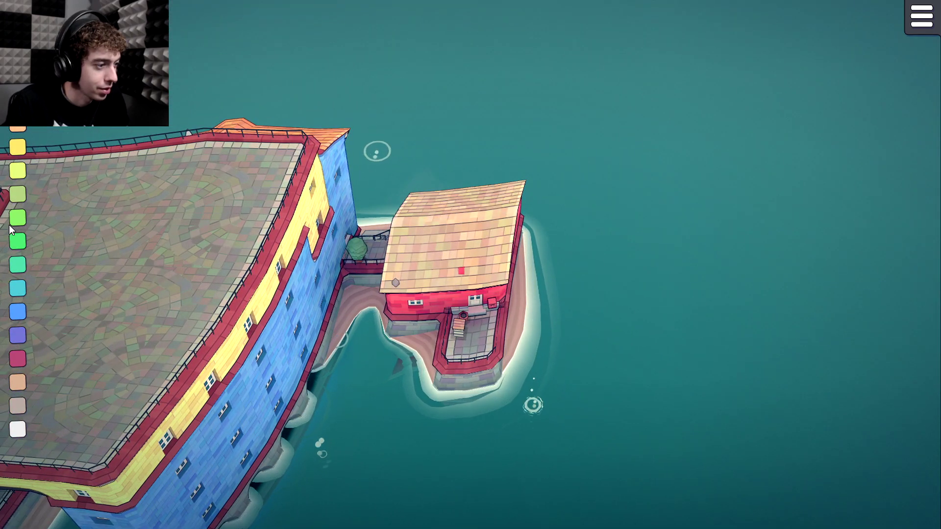
left_click(434, 216)
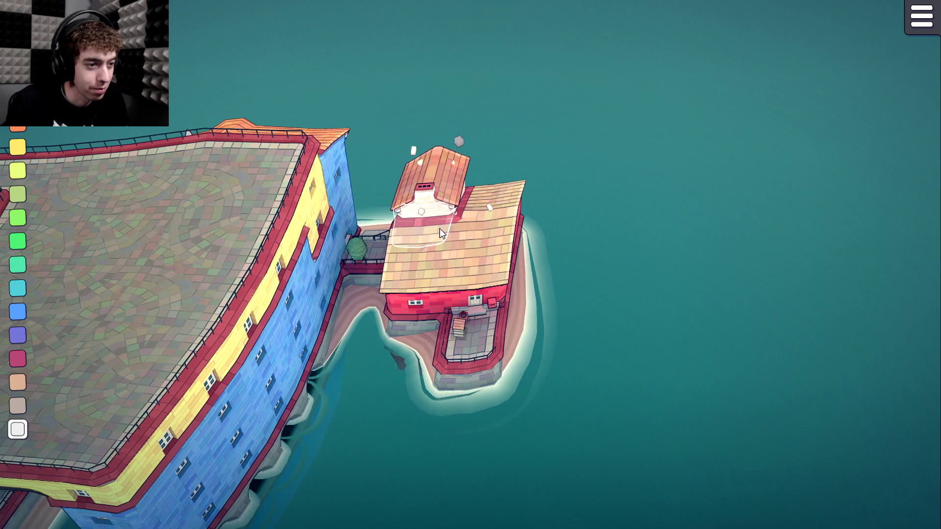
left_click(438, 239)
left_click(475, 247)
left_click(498, 198)
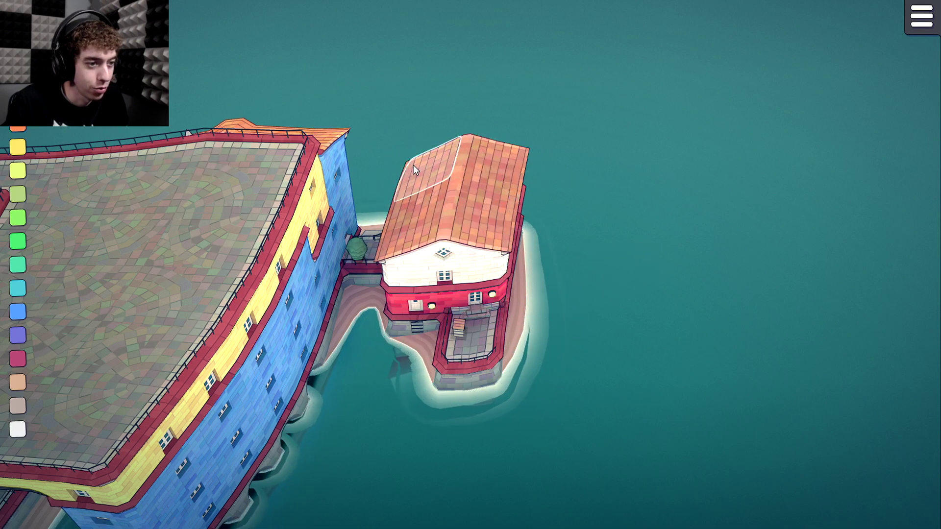
Add a full red third storey to the quay tower
left_click(415, 167)
left_click(429, 220)
left_click(484, 233)
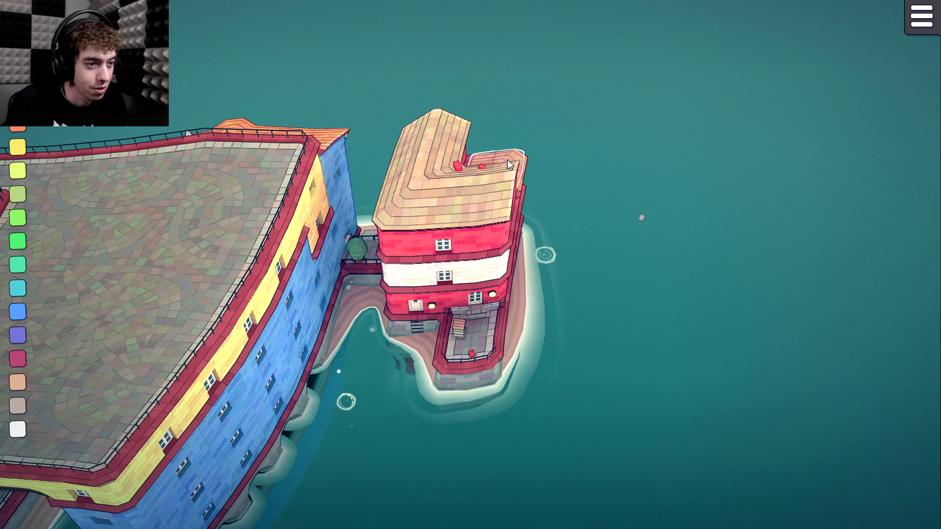
left_click(508, 159)
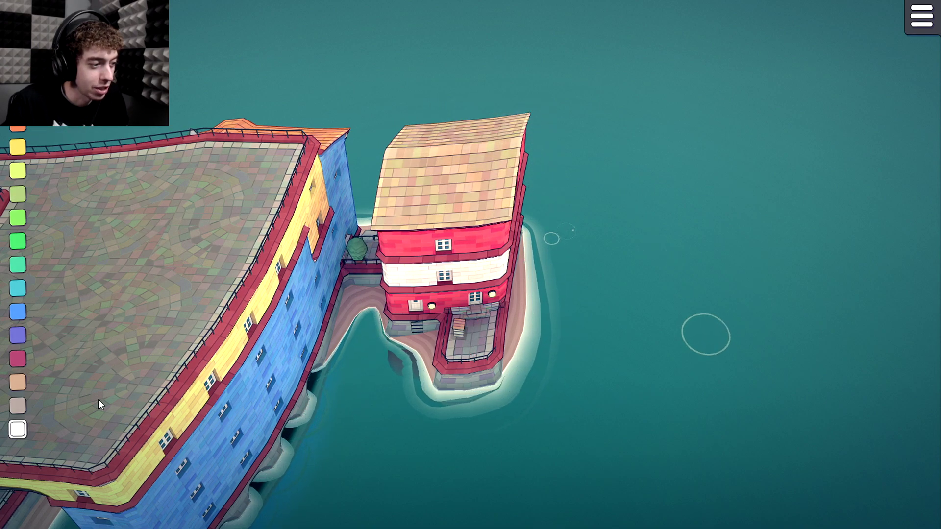
Raise the quay tower with a white fourth storey and a red fifth storey, continuing the stripes
left_click(426, 149)
left_click(417, 192)
left_click(481, 194)
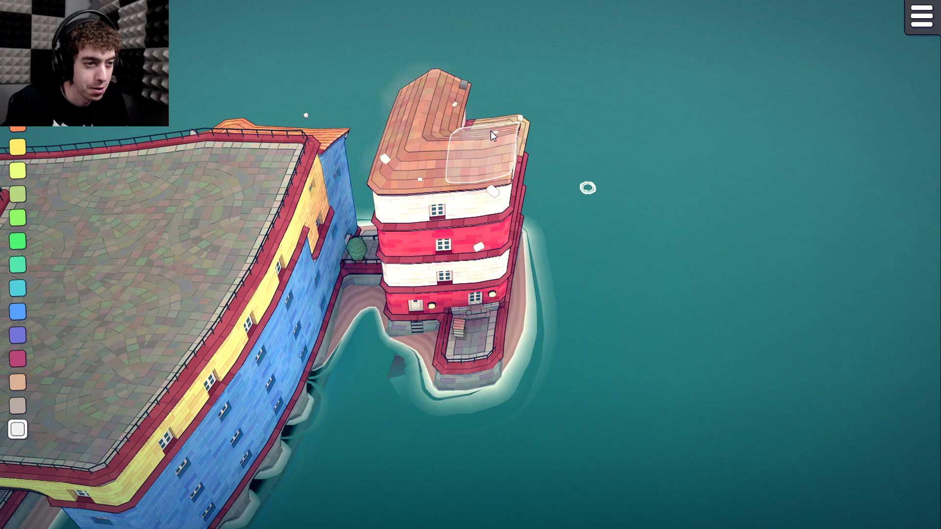
left_click(493, 134)
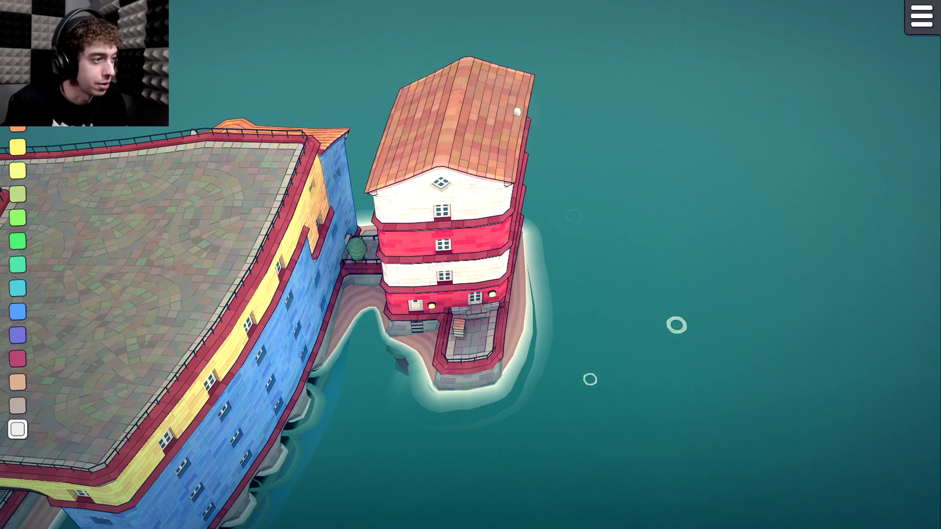
left_click(426, 100)
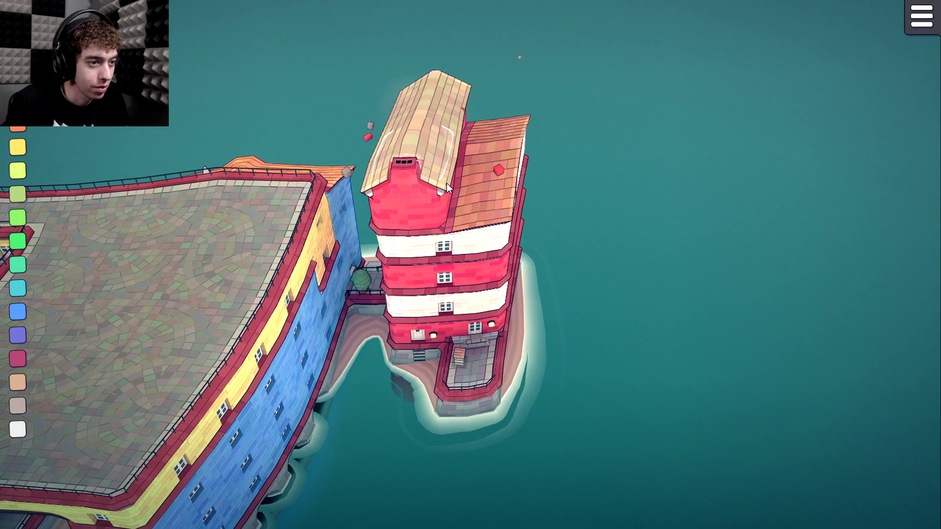
left_click(510, 121)
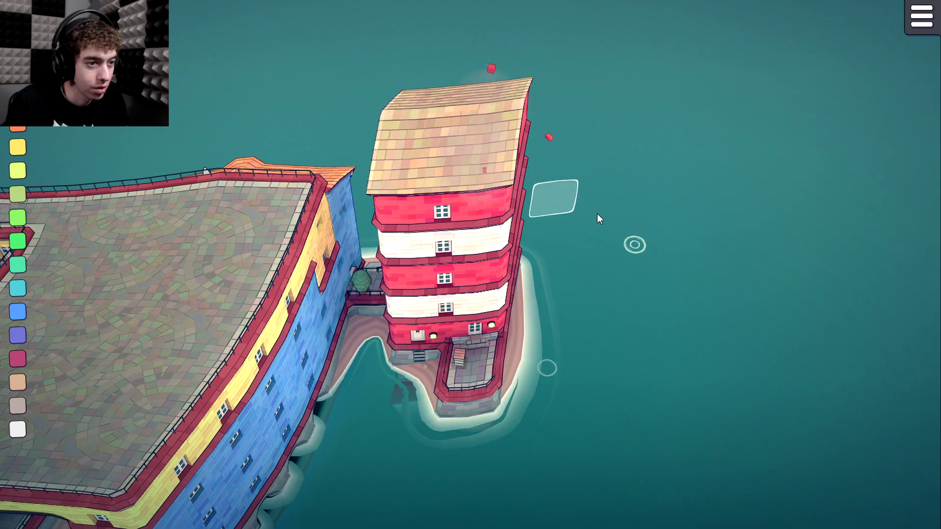
Extend a paved pier from the striped tower's quay parallel to the blue wall, and attach a raised green block to that wall
left_click_drag(595, 222, 264, 165)
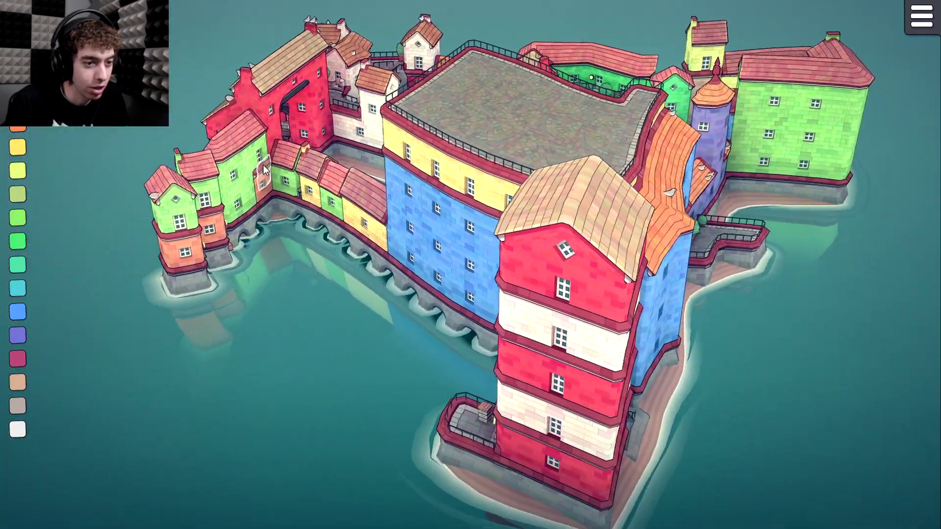
left_click_drag(345, 290, 608, 296)
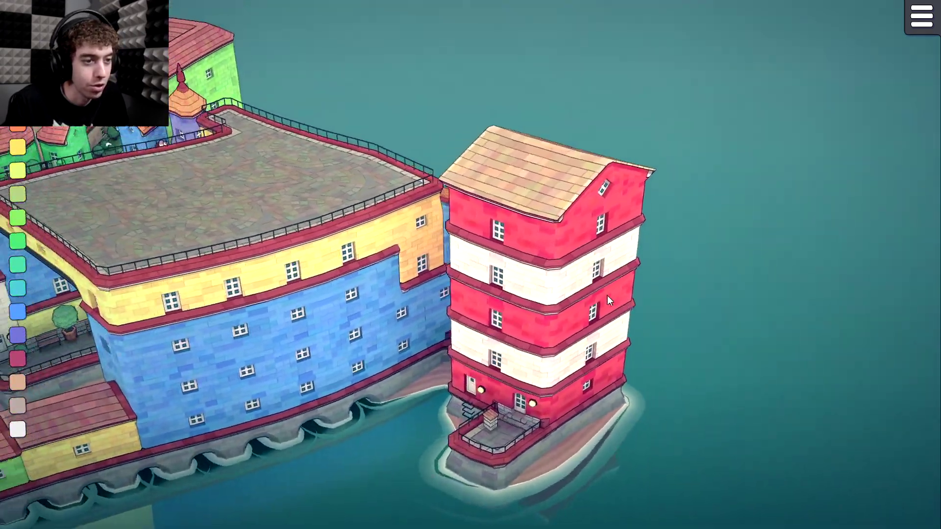
left_click_drag(402, 289, 633, 206)
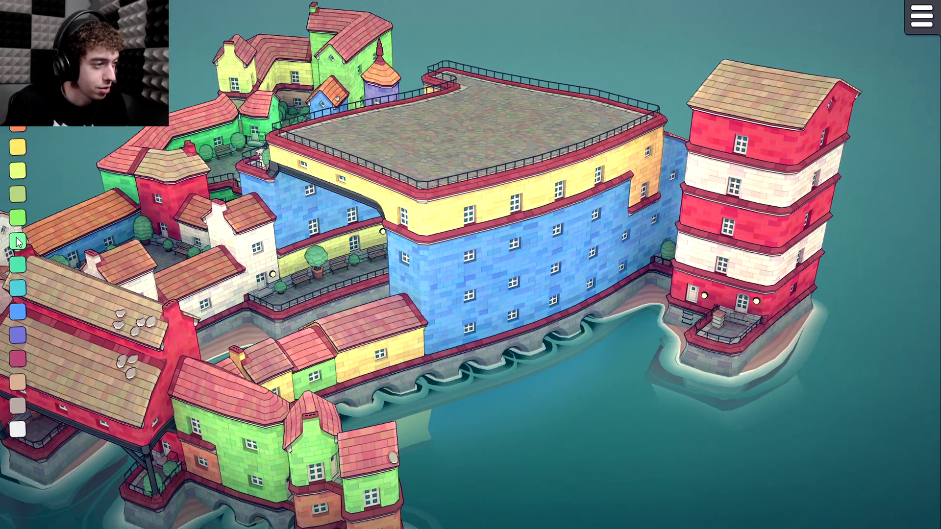
mouse_move(685, 372)
left_mouse_down()
mouse_move(612, 437)
mouse_move(563, 455)
mouse_move(501, 460)
left_mouse_up()
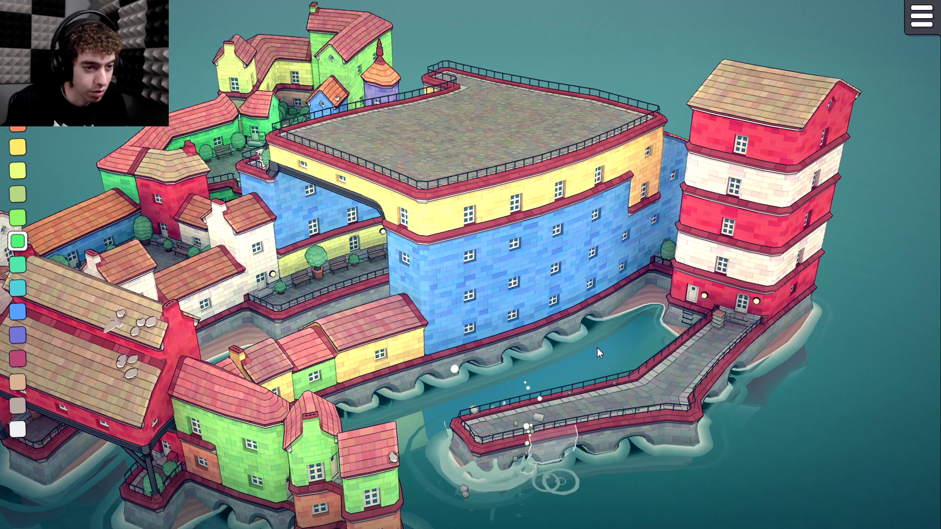
left_click(610, 257)
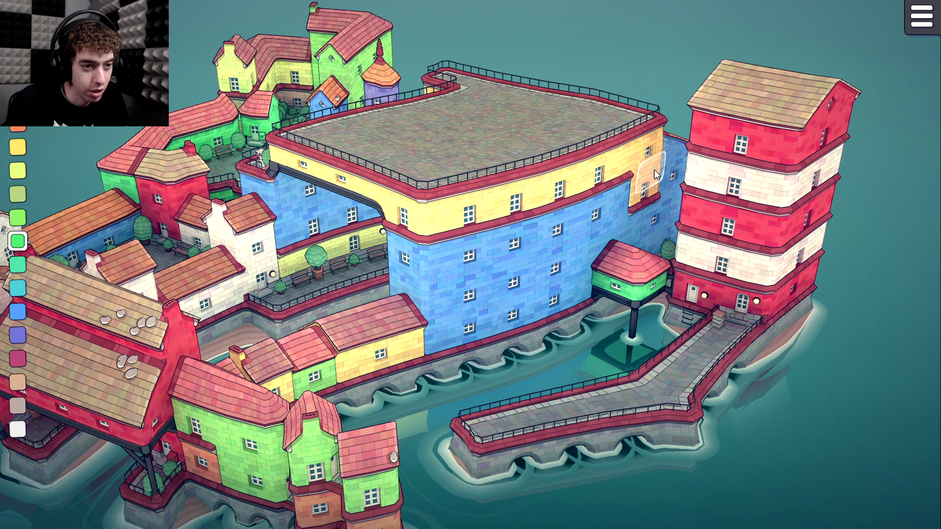
Build an elevated green walkway from the yellow rooftop plaza over the purple tower toward the light green building
left_click_drag(84, 223, 550, 326)
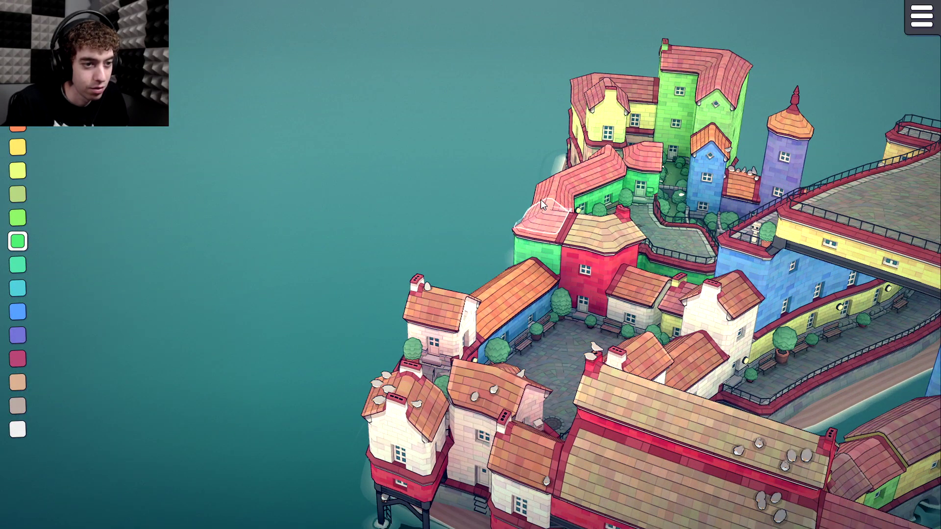
left_click_drag(542, 206, 761, 235)
left_click_drag(343, 191, 550, 180)
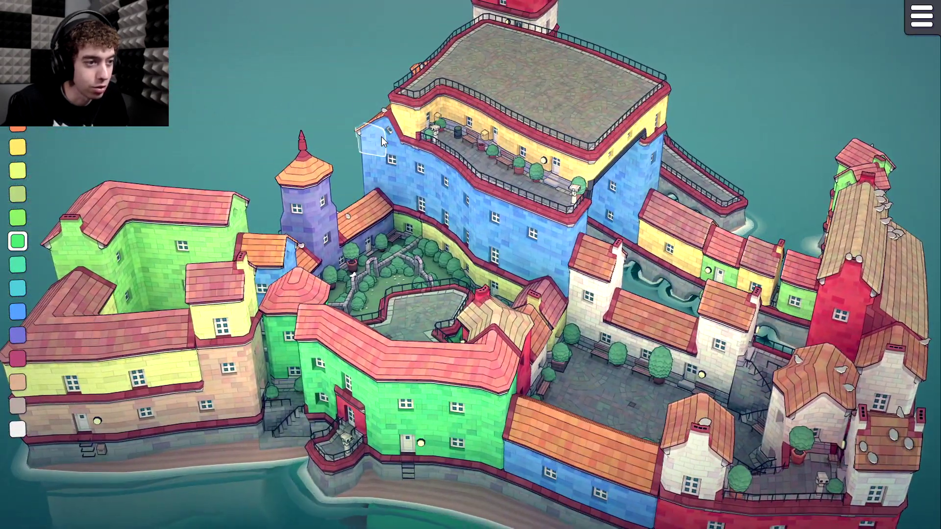
left_click(408, 130)
left_click(374, 144)
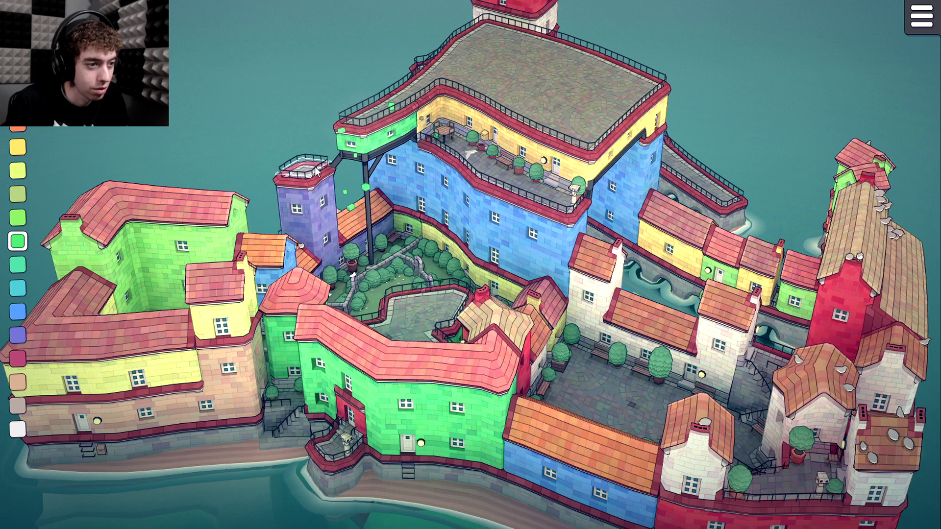
left_click(324, 169)
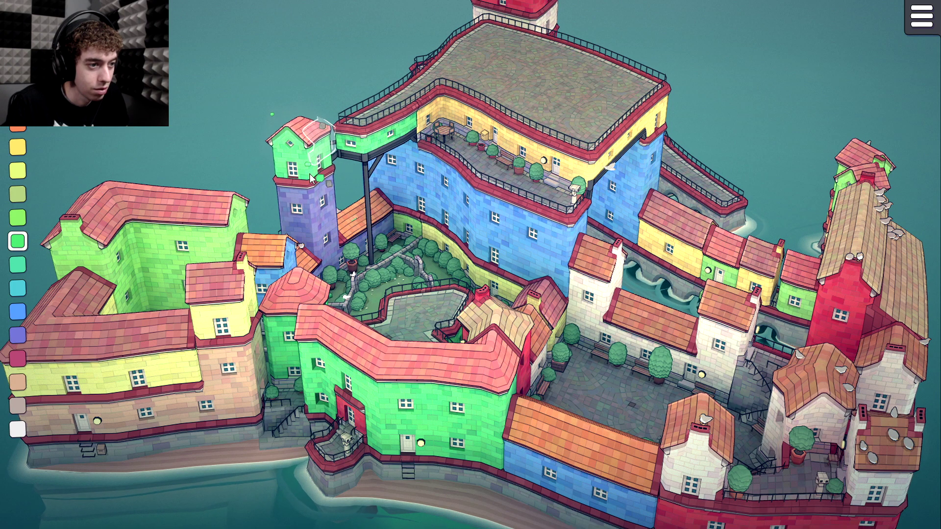
left_click(339, 155)
left_click(255, 193)
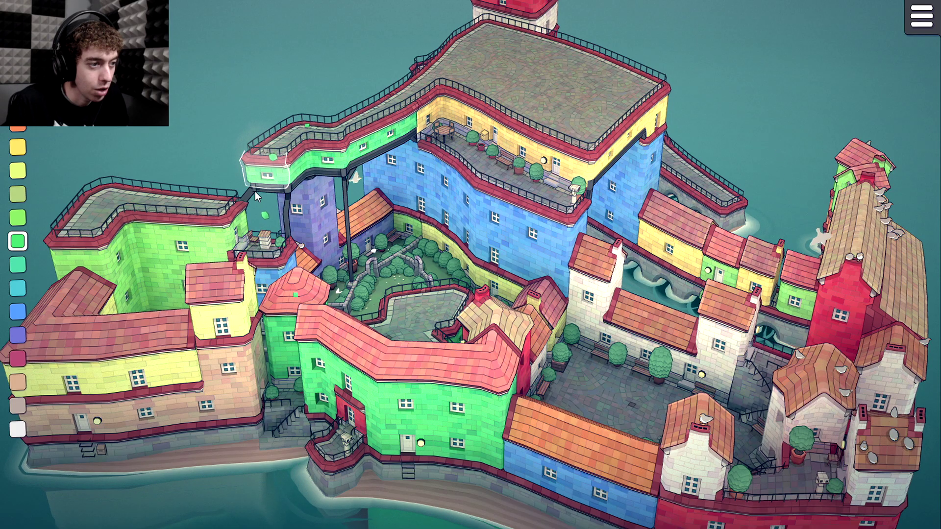
left_click(255, 192)
Fill the gap beneath the walkway's end with a green block and build a green house on the adjoining light green rooftop
left_click_drag(182, 237, 295, 241)
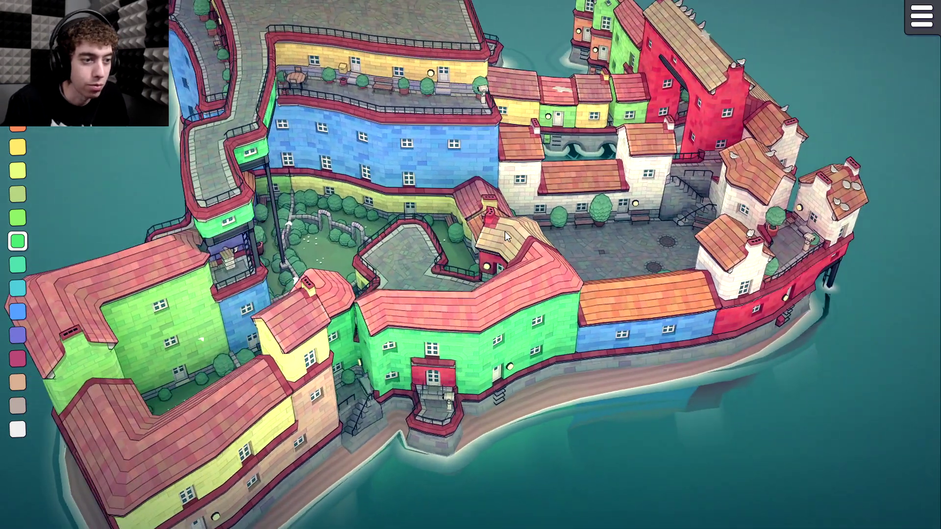
left_click_drag(506, 231, 311, 201)
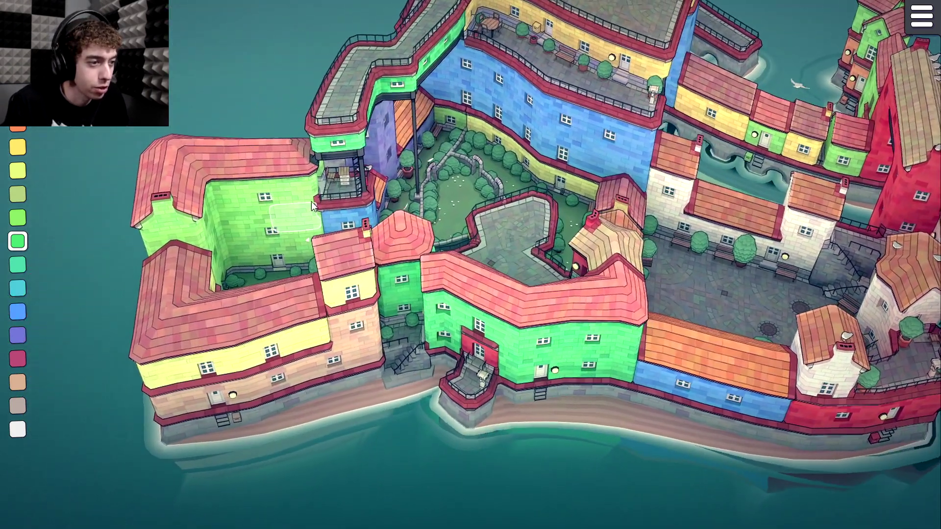
left_click(349, 187)
left_click(211, 151)
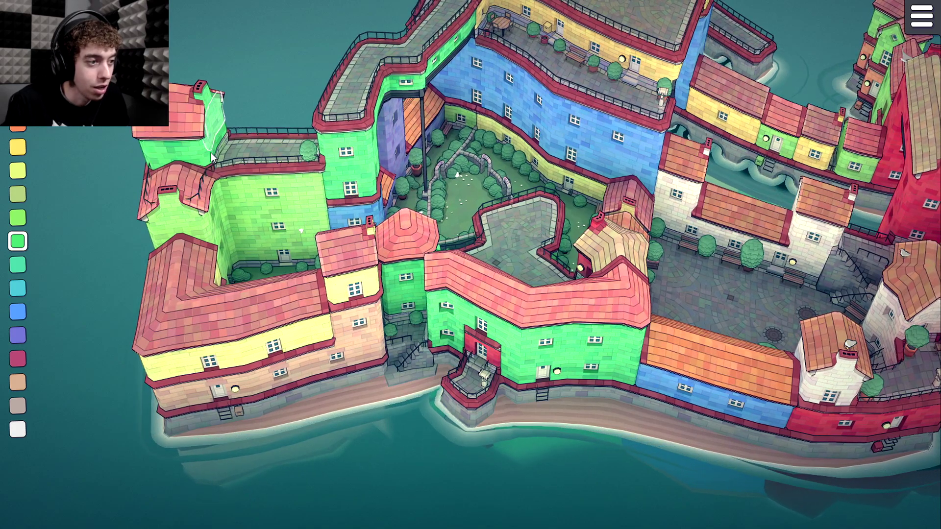
left_click(266, 152)
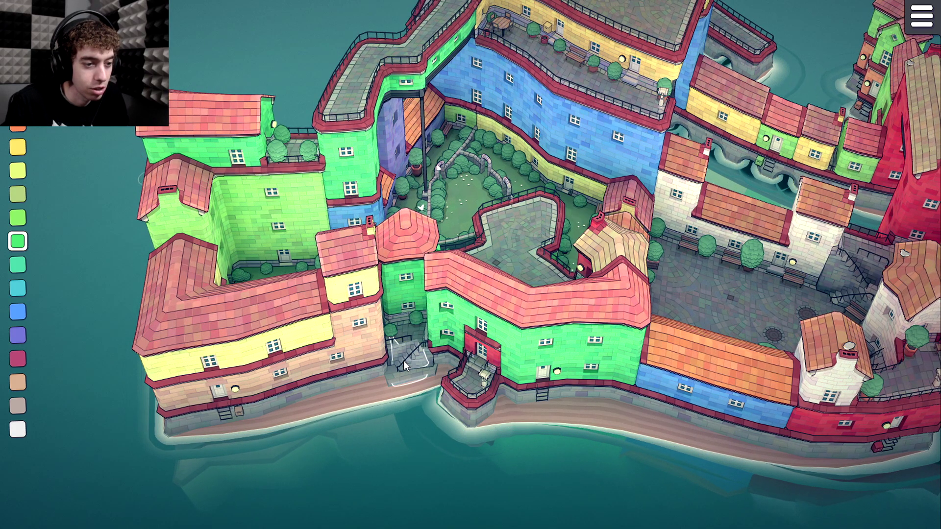
left_click_drag(532, 226, 452, 213)
left_click_drag(514, 283, 431, 256)
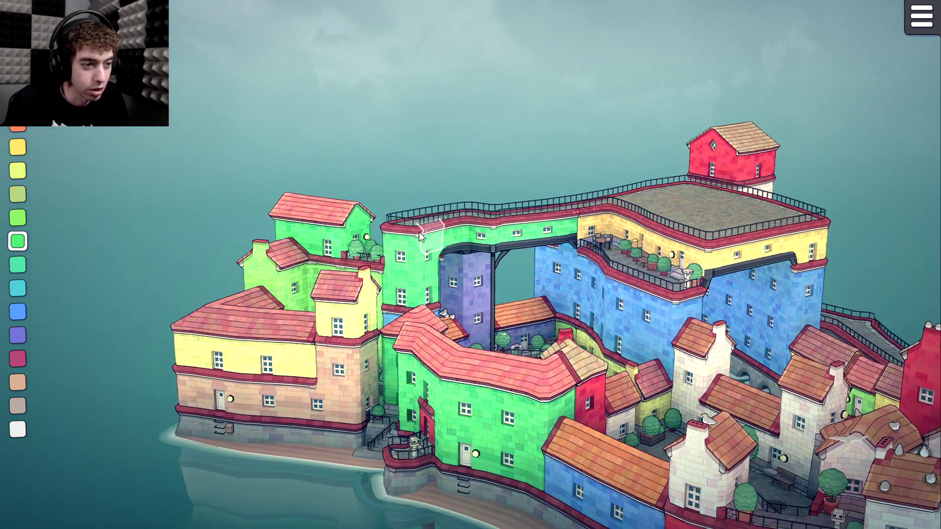
Build two green houses on the yellow rooftop plaza and join them into one long green house
left_click(703, 194)
left_click(718, 206)
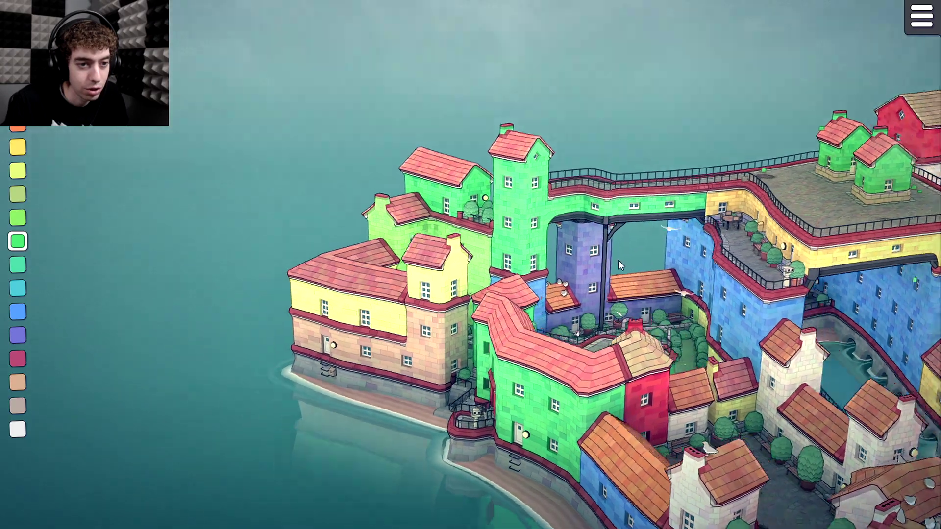
left_click_drag(618, 260, 313, 288)
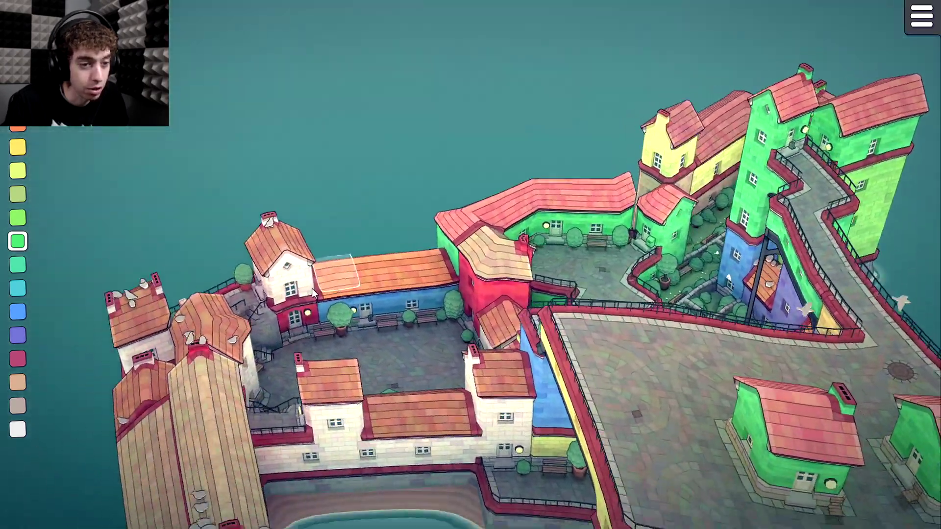
scroll(323, 285, "down", 5)
left_click_drag(544, 282, 360, 242)
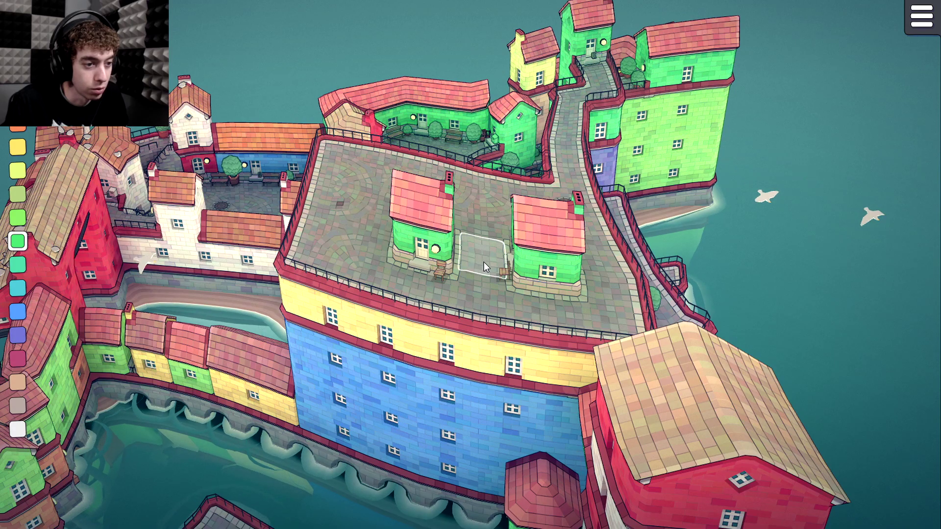
left_click(484, 262)
left_click(373, 245)
left_click_drag(421, 247, 693, 254)
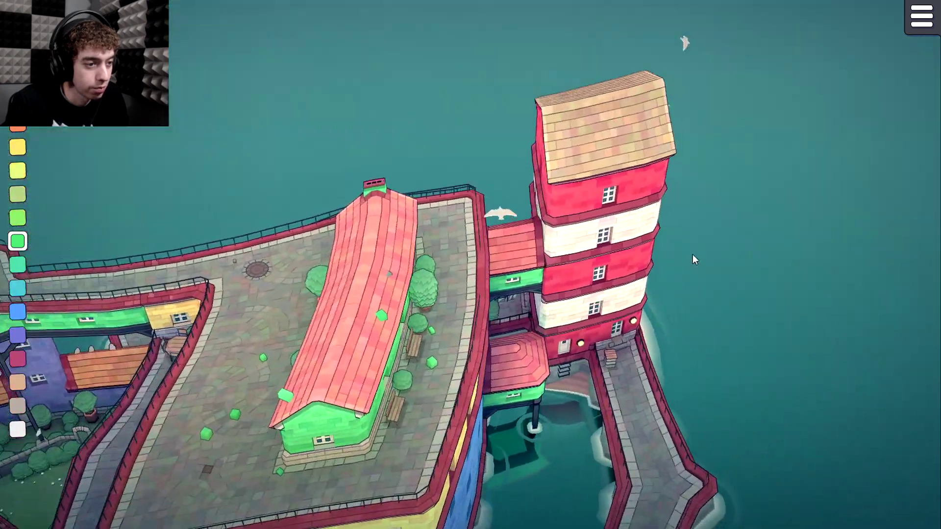
Build a green house along the plaza's seaward edge, between the long green house and the elevated walkway
left_click_drag(240, 332, 633, 269)
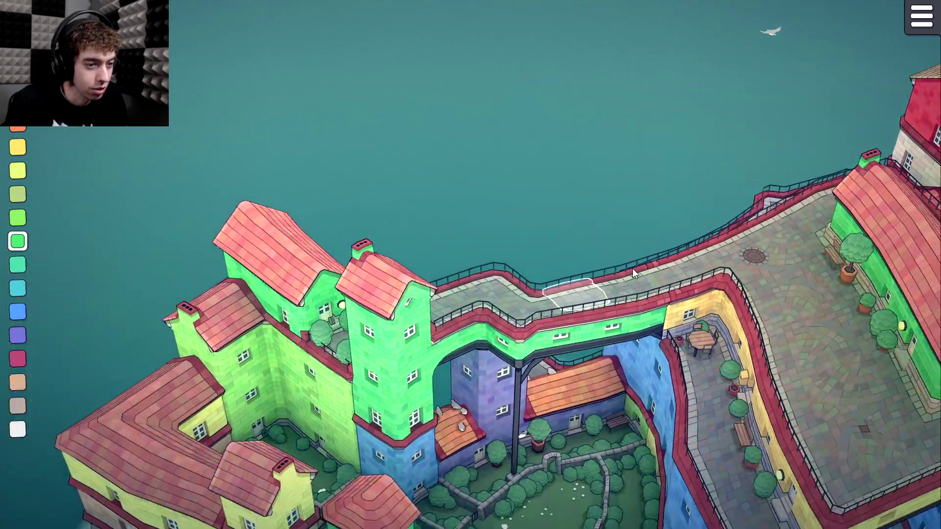
mouse_move(775, 214)
left_mouse_down()
mouse_move(767, 236)
mouse_move(737, 255)
left_mouse_up()
left_click(770, 241)
left_click(708, 262)
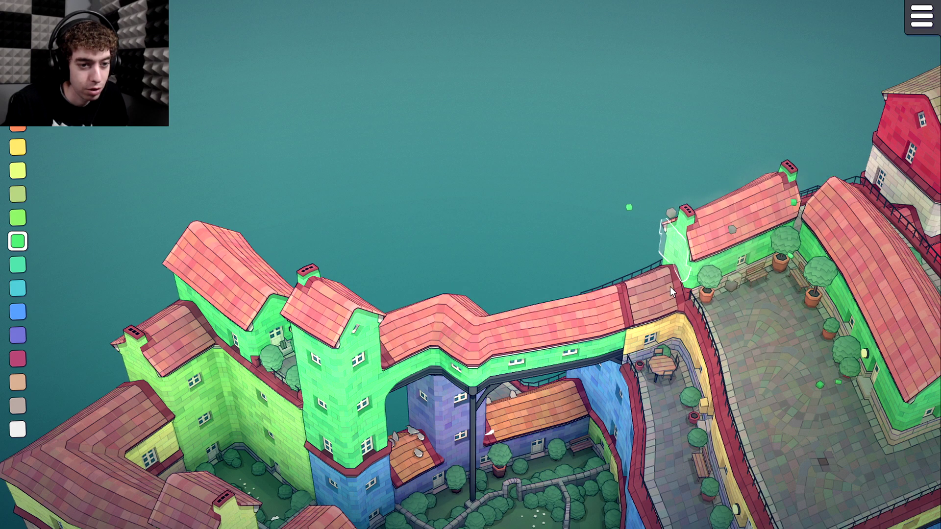
Extend the long green house along the plaza's front edge and attach a two-storey green block above the white tower's terrace
left_click_drag(711, 393, 610, 201)
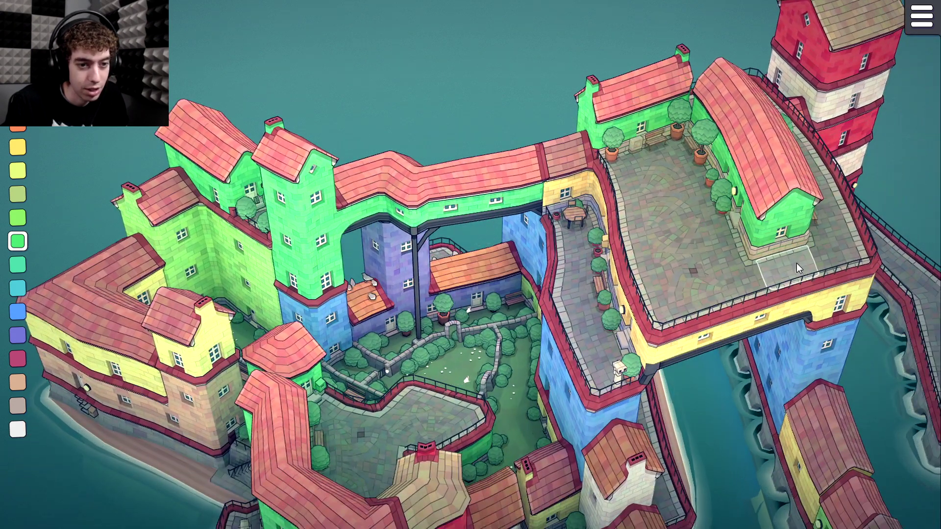
left_click(729, 296)
left_click(680, 307)
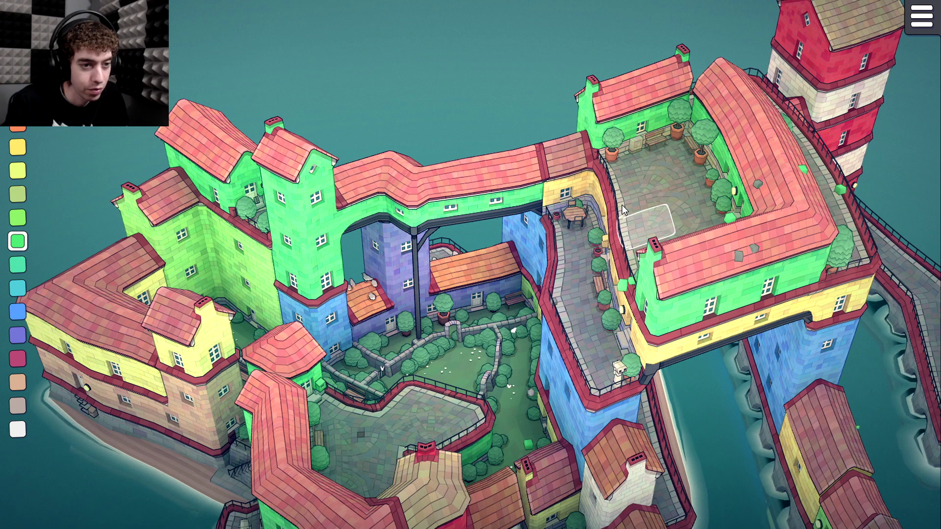
left_click(618, 363)
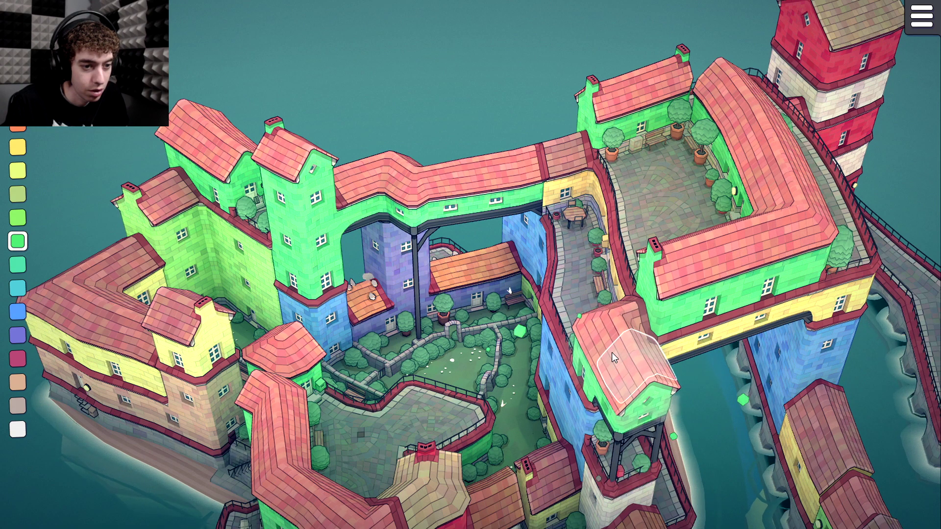
left_click(622, 333)
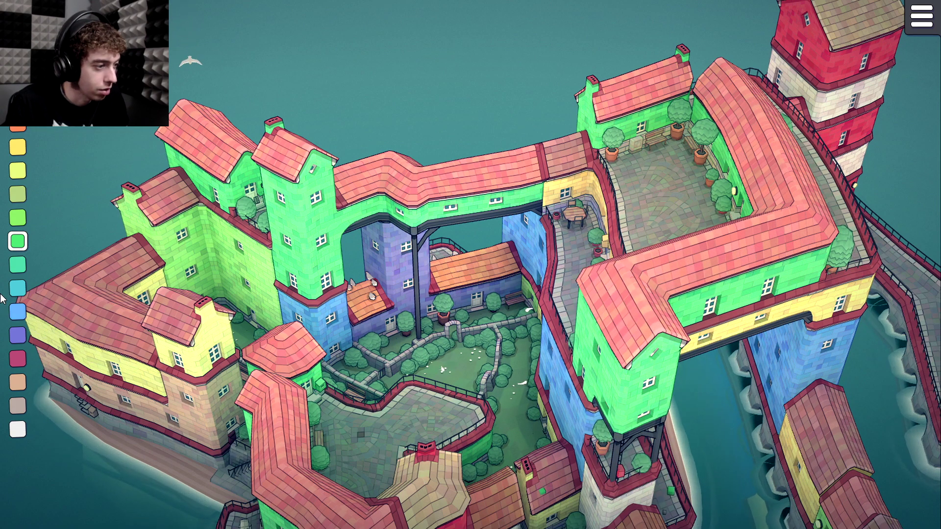
left_click(564, 170)
left_click(568, 158)
right_click(579, 205)
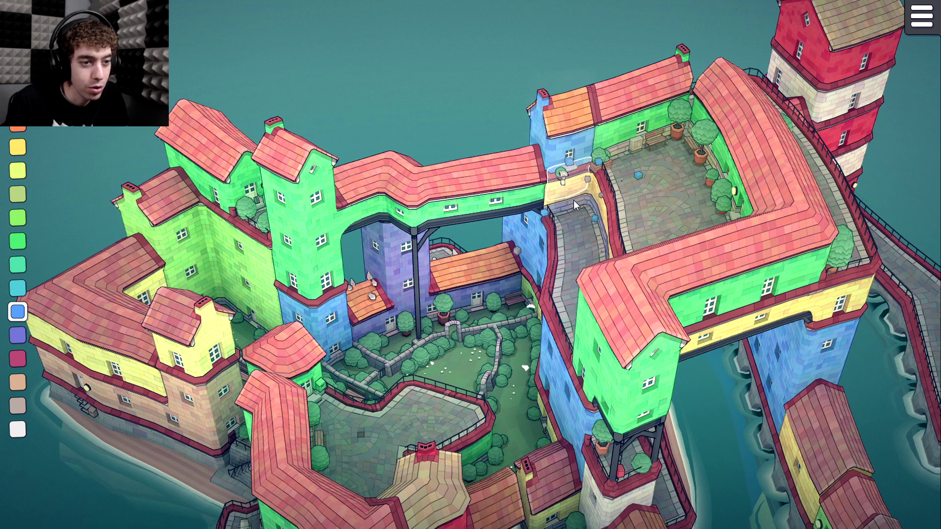
right_click(558, 158)
left_click(574, 174)
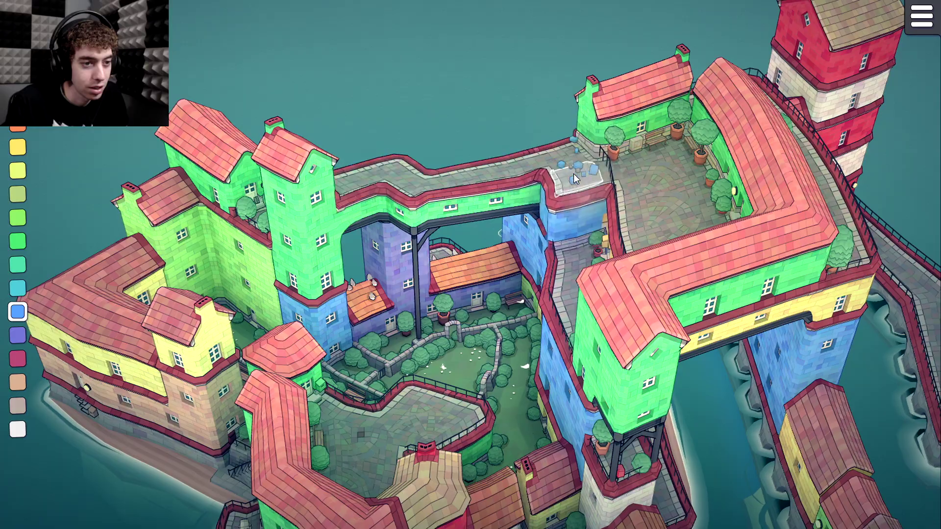
right_click(568, 168)
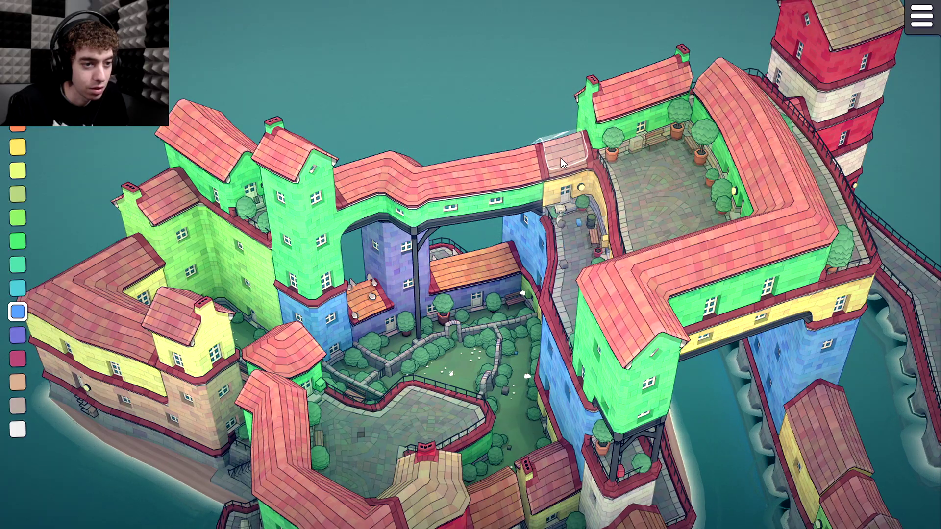
Widen the paved quay beside the purple building by filling in its seaward side
left_click_drag(324, 220, 872, 297)
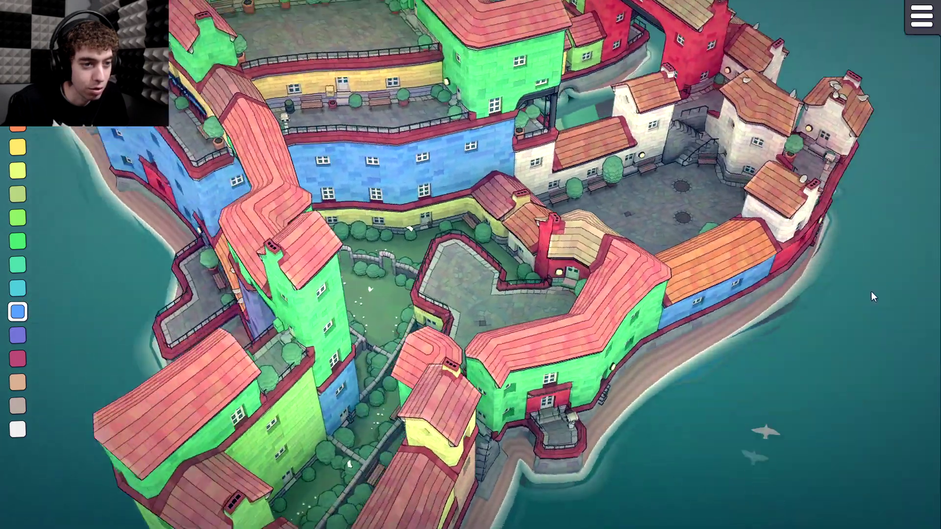
left_click_drag(383, 274, 598, 306)
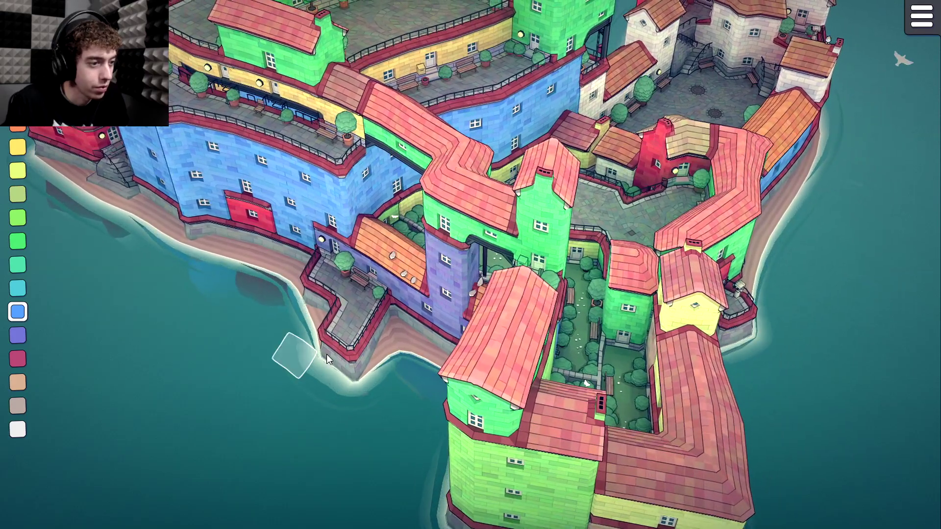
left_click(327, 358)
left_click(292, 349)
left_click(311, 308)
Add a small quay in front of the peach and yellow house and build a tall, narrow blue tower on it
left_click_drag(329, 285, 399, 226)
left_click_drag(520, 284, 255, 319)
left_click(277, 391)
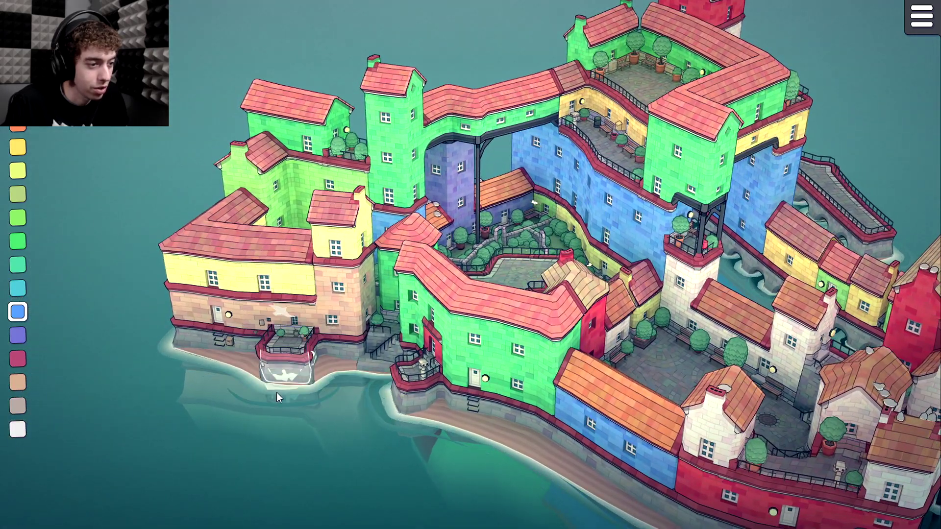
left_click(291, 341)
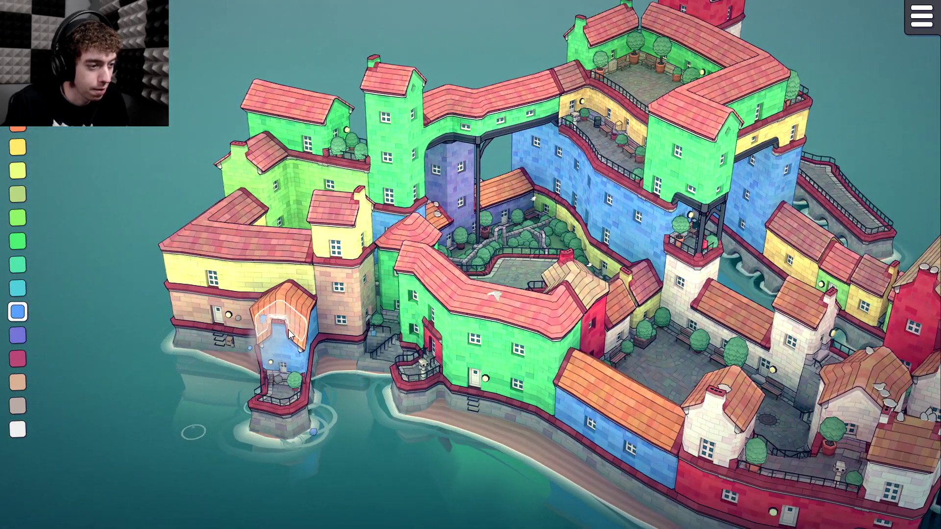
left_click(279, 293)
left_click(278, 250)
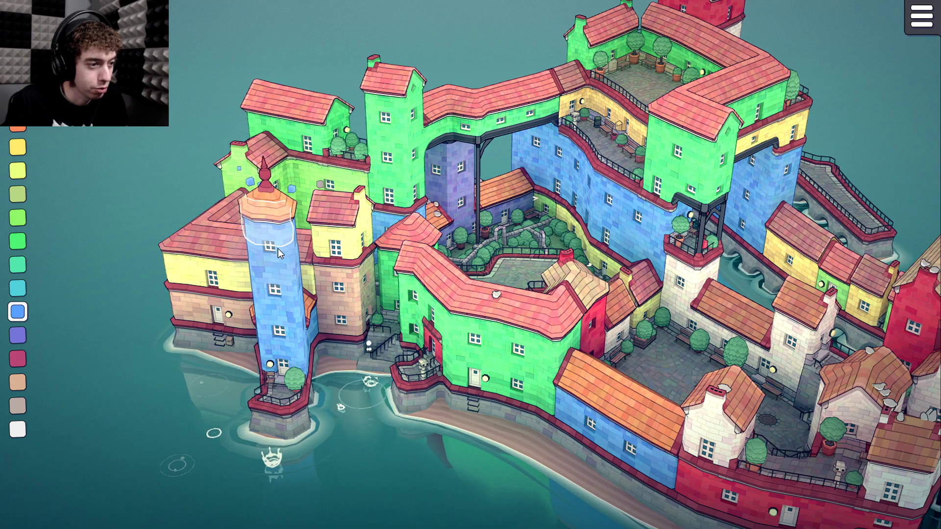
left_click(275, 214)
left_click(274, 206)
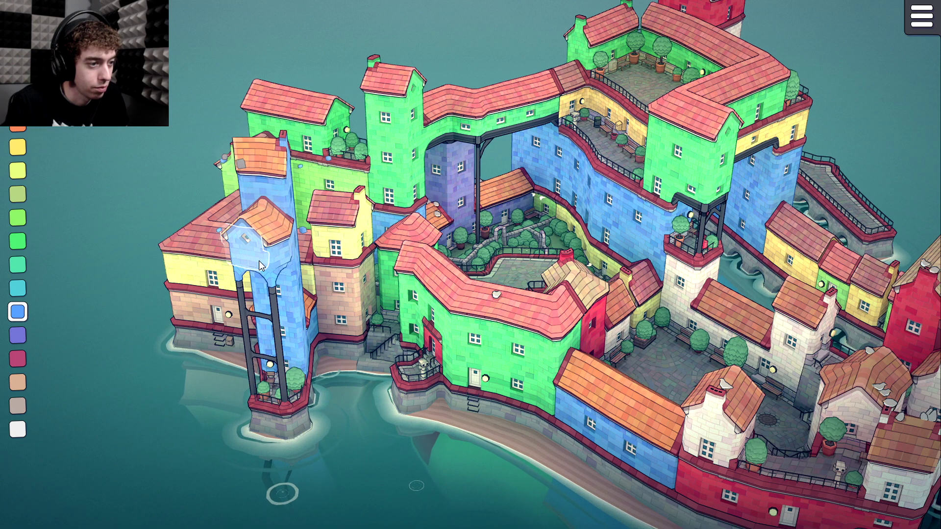
Top the small yellow tower, two spots on the long red building and the orange and green waterfront house with blue turrets
left_click(339, 205)
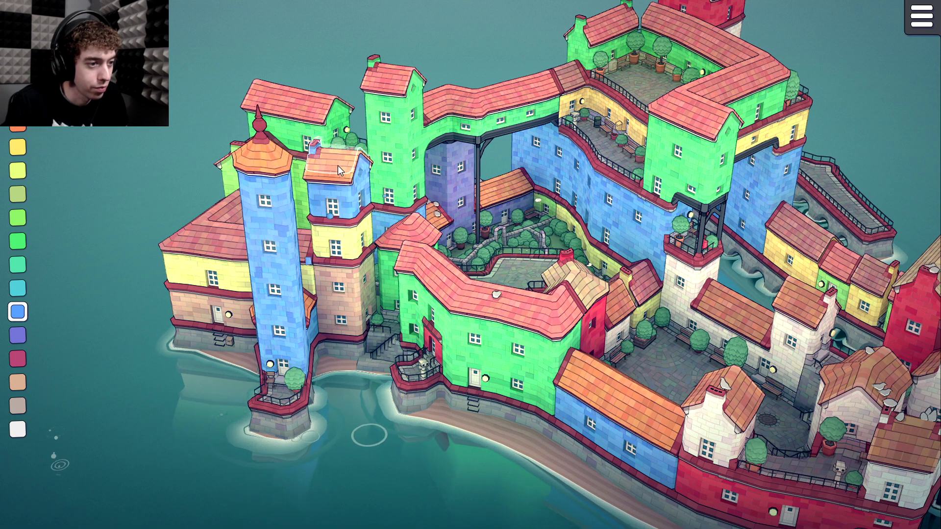
left_click_drag(777, 133, 490, 170)
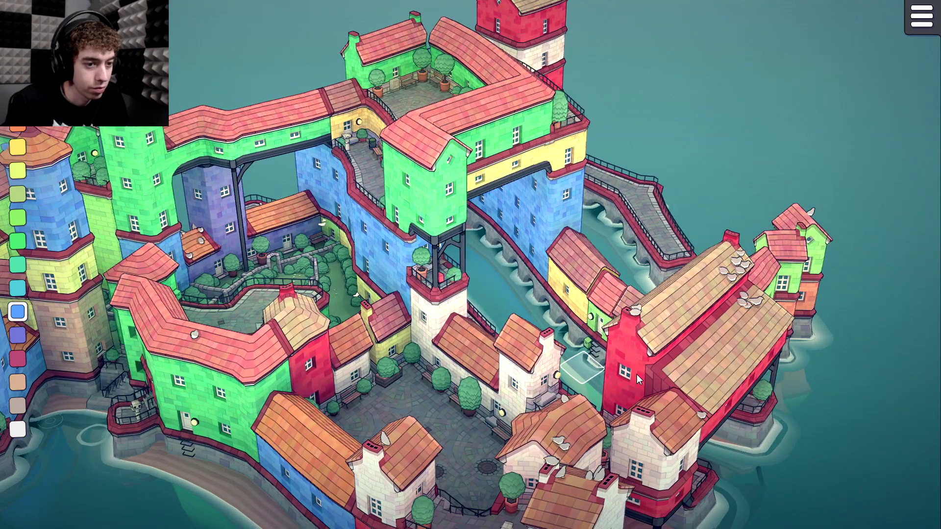
left_click(650, 324)
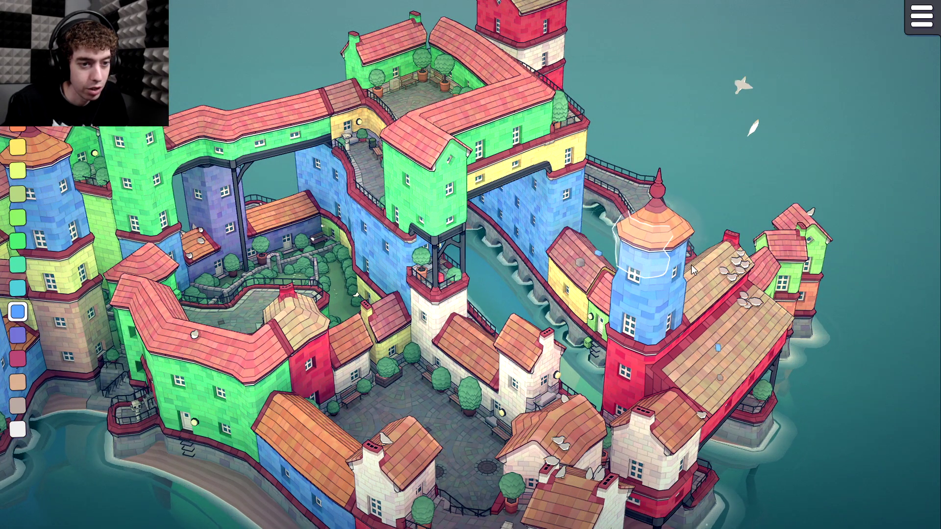
left_click(733, 260)
left_click(733, 212)
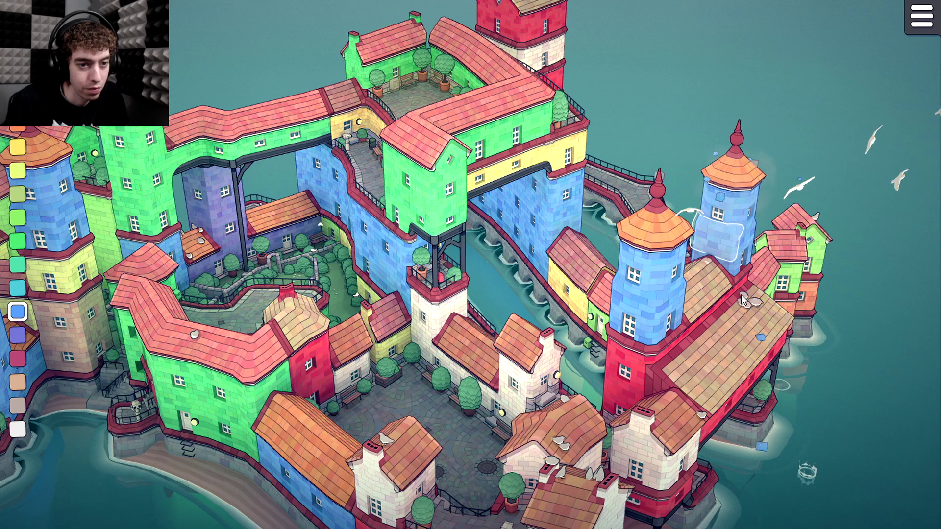
left_click_drag(823, 267, 612, 340)
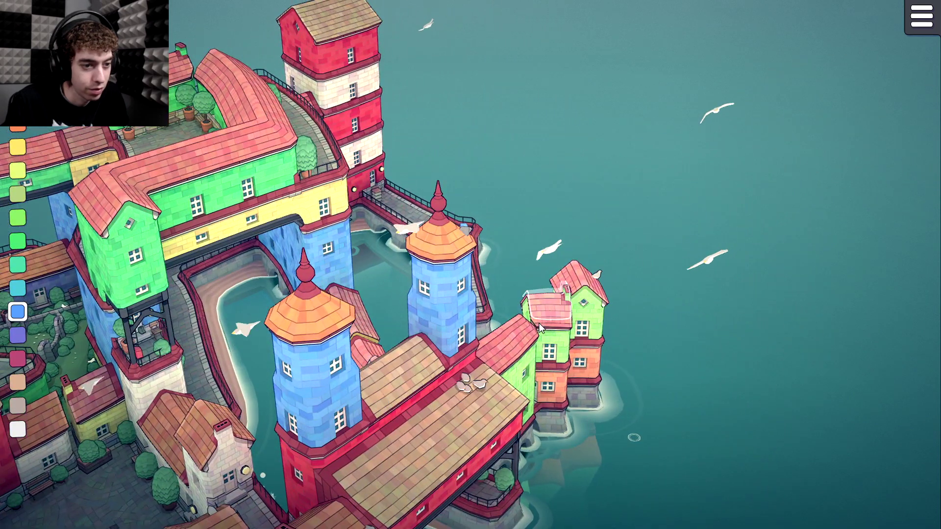
left_click(578, 281)
Crown the red and white striped tower with a tall, narrow blue turret
scroll(360, 67, "up", 4)
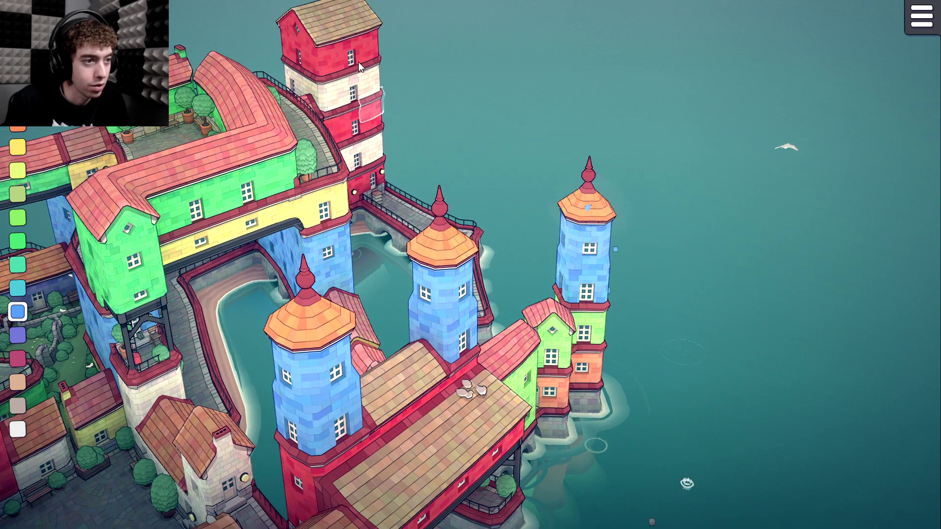
left_click(386, 76)
key("w")
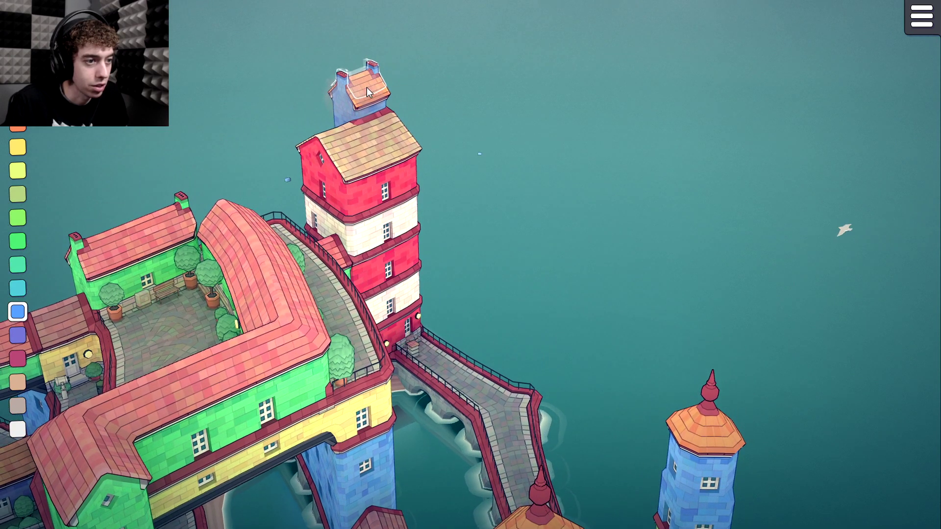
left_click(364, 99)
scroll(384, 235, "down", 2)
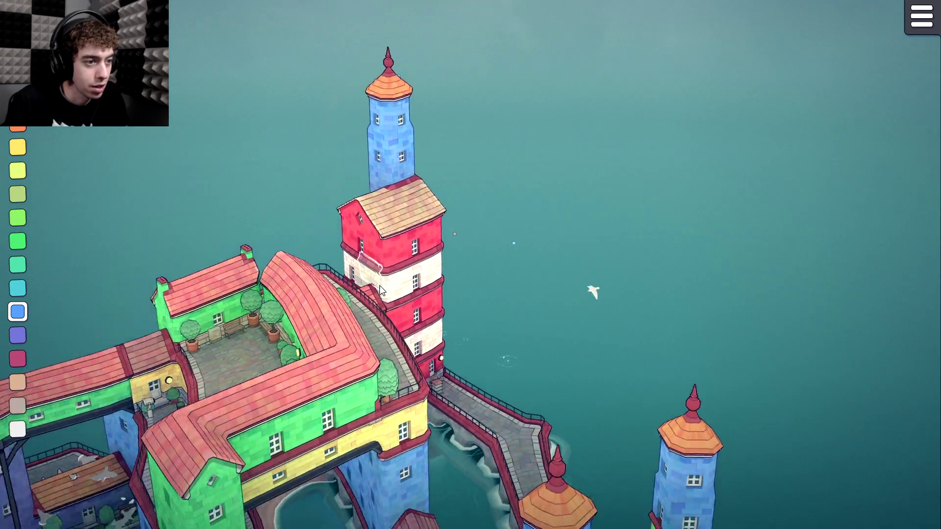
Raise blue towers at both ends of the green house along the rooftop plaza's front edge
left_click(467, 357)
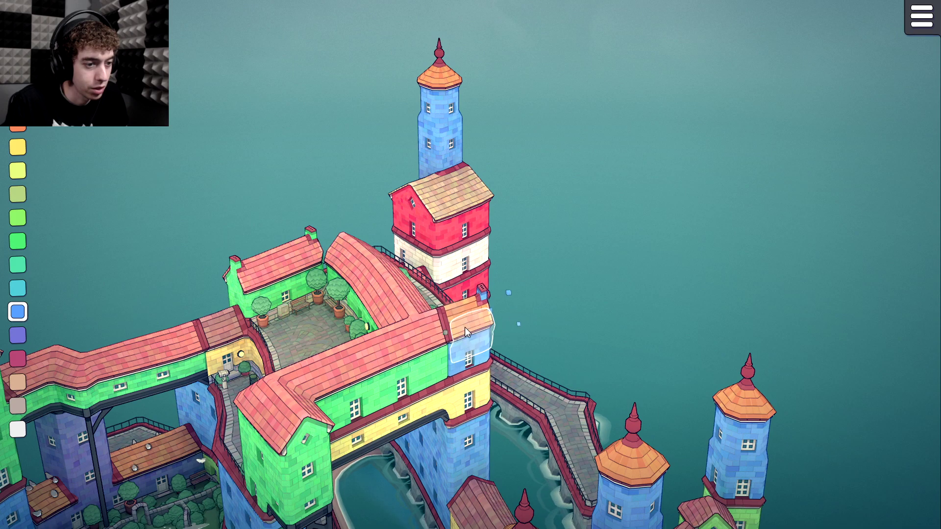
left_click(463, 323)
left_click(456, 285)
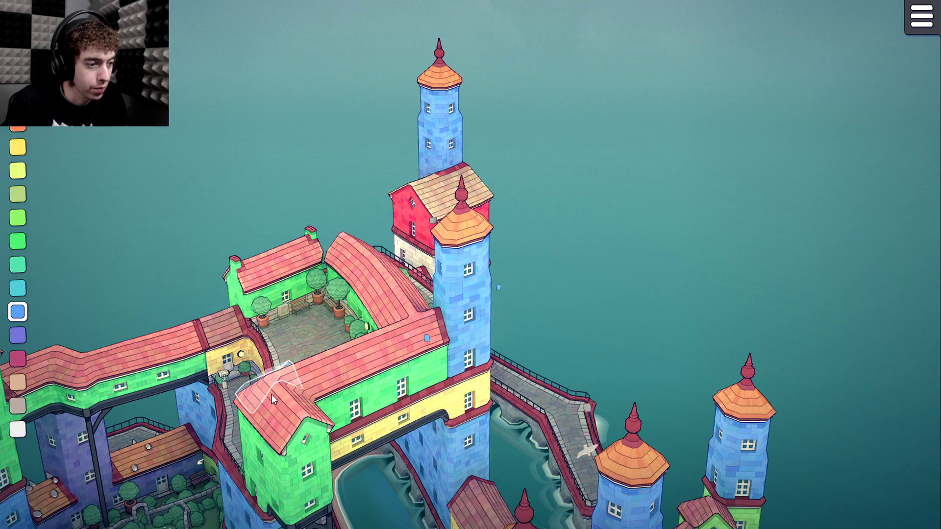
left_click(266, 345)
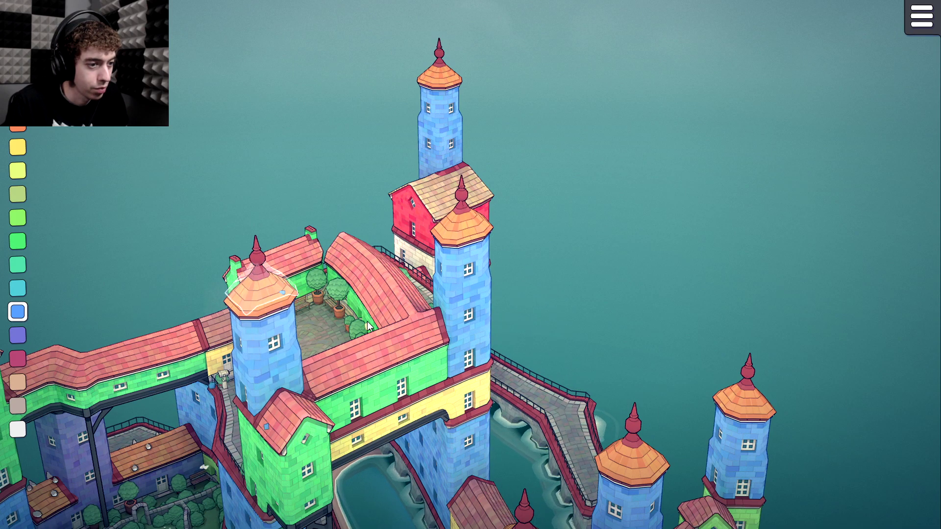
Examine the town's towers, walkways and quays from several sides, and open the game's options
left_click_drag(447, 434, 324, 304)
left_click_drag(343, 219, 346, 295)
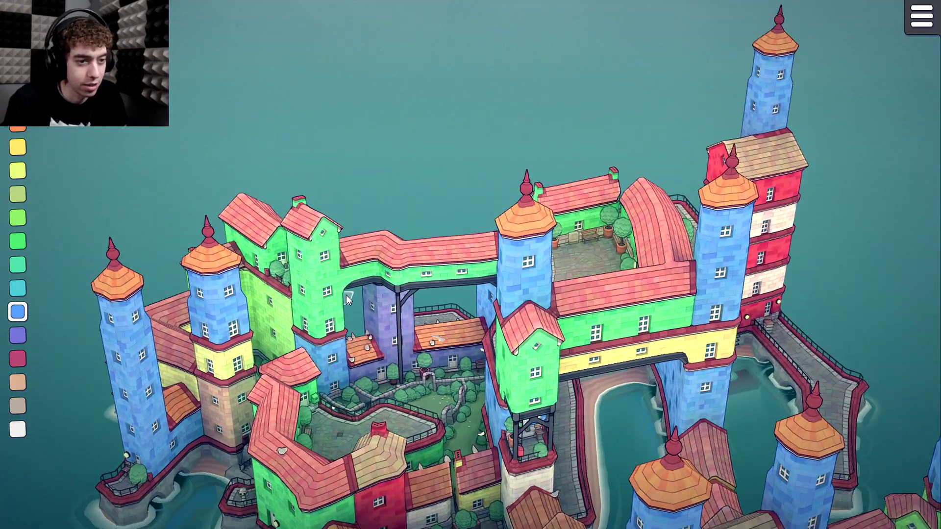
left_click_drag(438, 293, 342, 287)
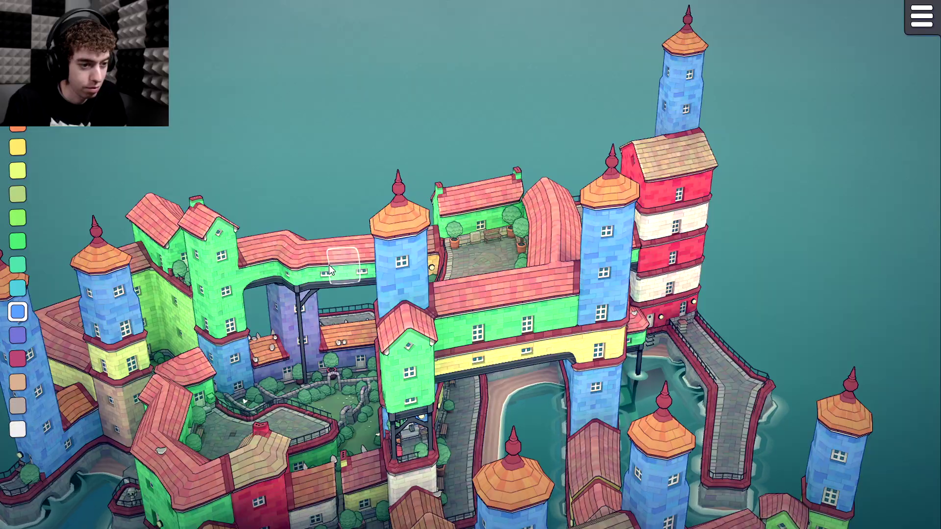
left_click_drag(329, 264, 330, 208)
scroll(342, 271, "up", 2)
scroll(342, 270, "down", 3)
left_click_drag(341, 270, 89, 279)
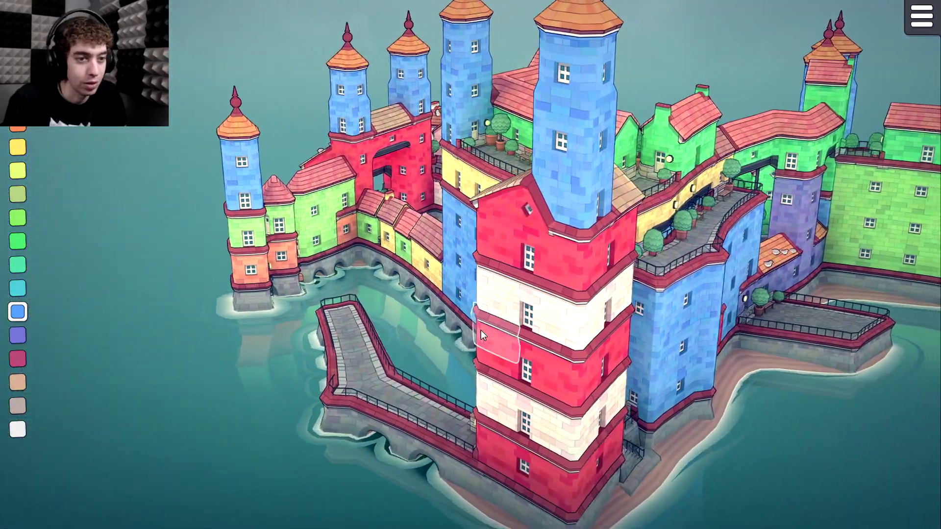
scroll(480, 329, "up", 5)
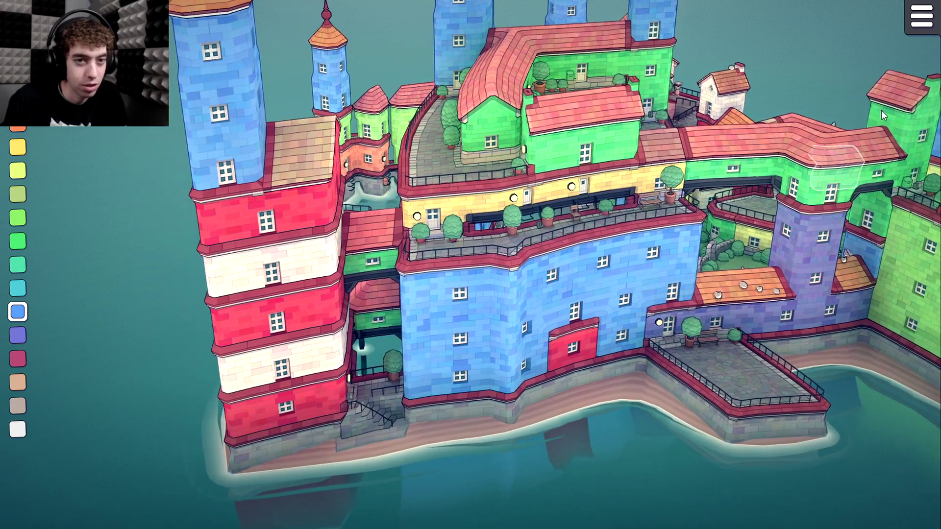
left_click(913, 24)
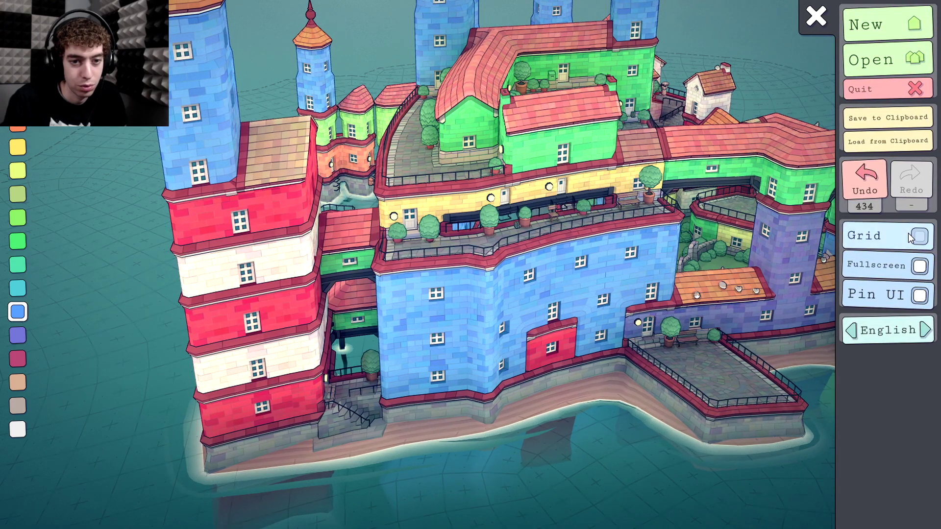
Display the building grid and run a straight, narrow causeway from the quay beside the striped tower into open water
left_click(917, 237)
left_click_drag(245, 409, 388, 393)
left_click_drag(296, 390, 371, 365)
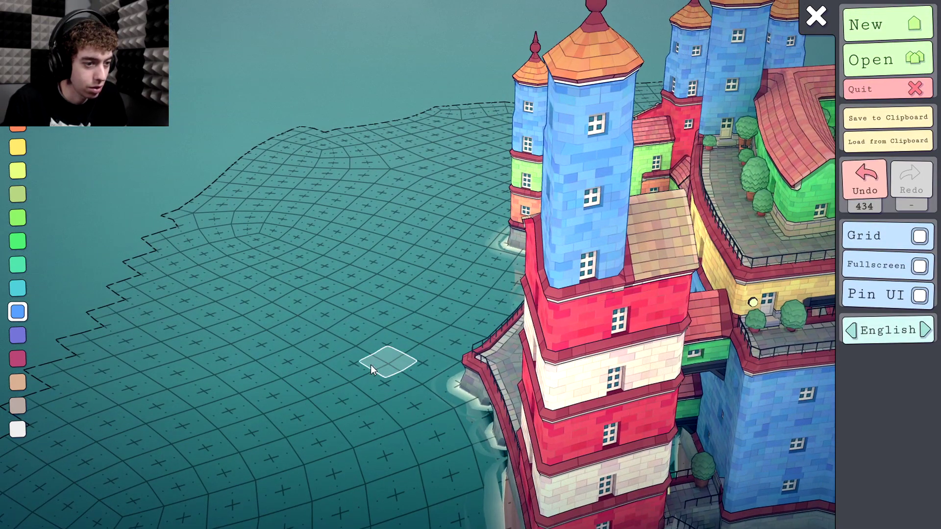
left_click_drag(211, 343, 211, 341)
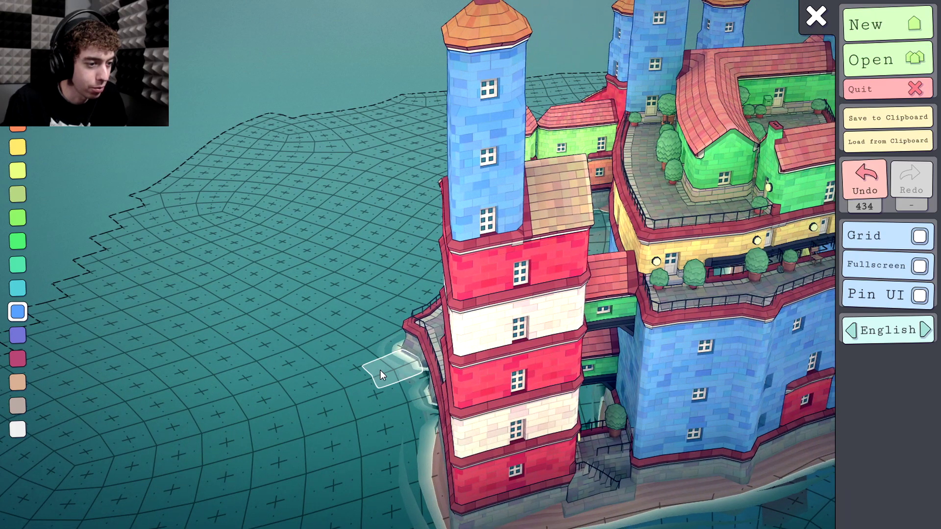
left_click(380, 370)
left_click(344, 393)
left_click(289, 399)
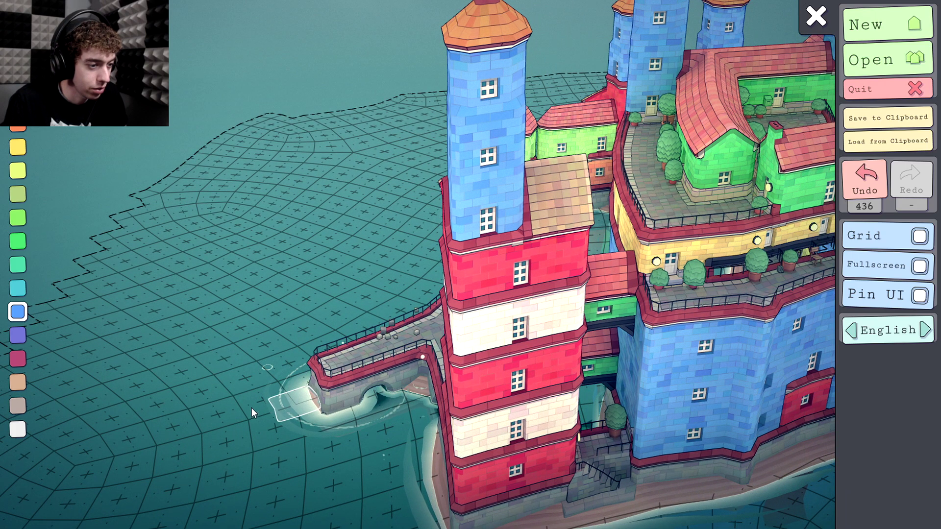
left_click_drag(230, 427, 399, 415)
left_click(284, 423)
left_click(288, 429)
left_click(293, 427)
left_click(400, 416)
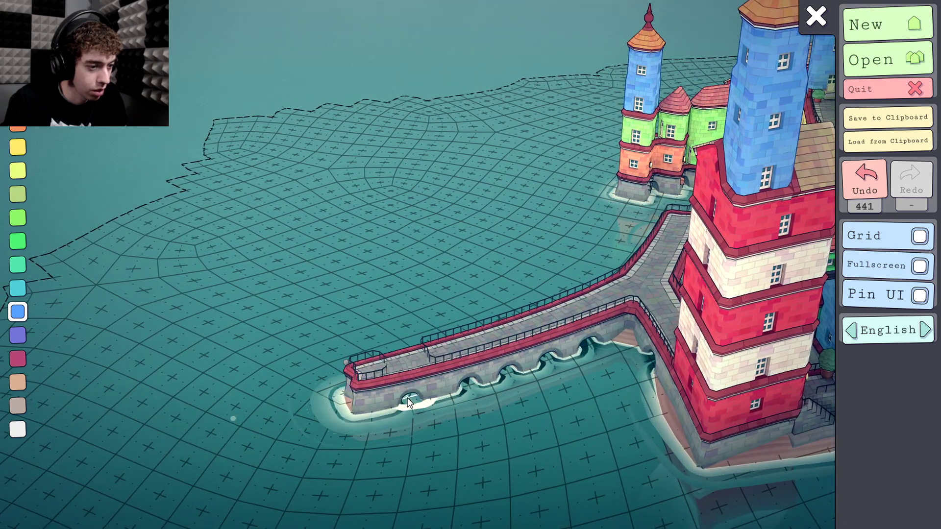
Continue the far end of the causeway with a zigzag chain of diagonally adjoining quay tiles
left_click(327, 406)
left_click(334, 406)
mouse_move(300, 411)
left_mouse_down()
mouse_move(349, 408)
mouse_move(321, 406)
left_mouse_up()
left_click(348, 408)
left_click(324, 406)
left_click(308, 409)
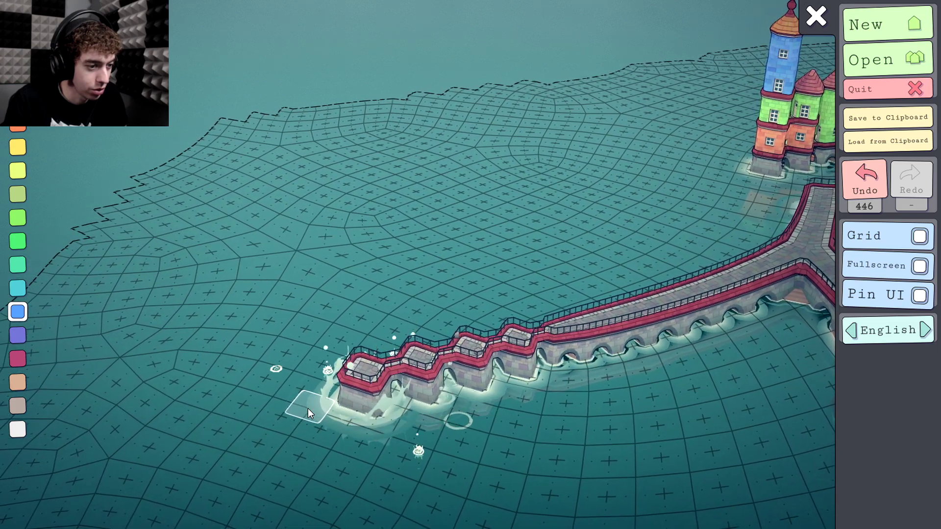
Extend the zigzag chain farther out to sea and place a small blue house on its end
left_click(309, 408)
left_click(308, 408)
left_click(308, 408)
left_click(308, 408)
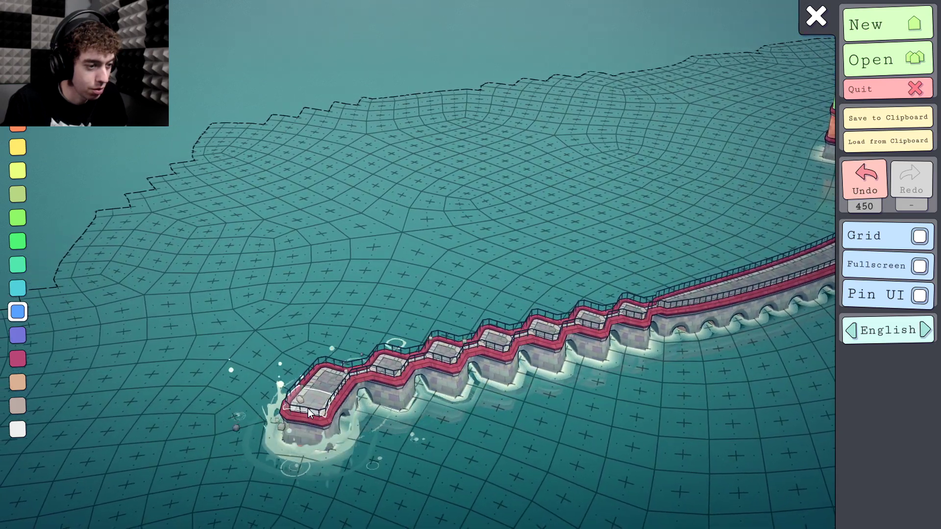
left_click(308, 408)
left_click_drag(285, 413, 550, 401)
scroll(549, 401, "down", 5)
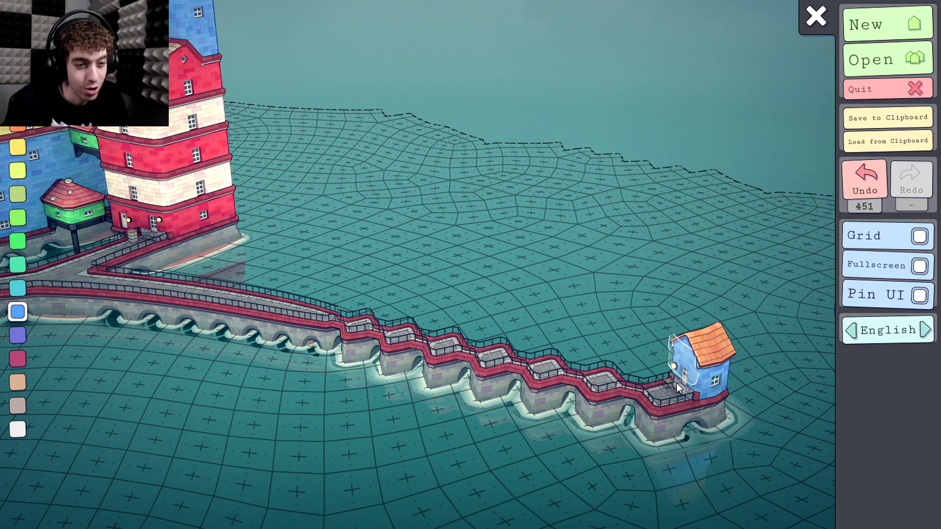
Branch a zigzag side pier off the walkway near the small blue house
left_click(588, 443)
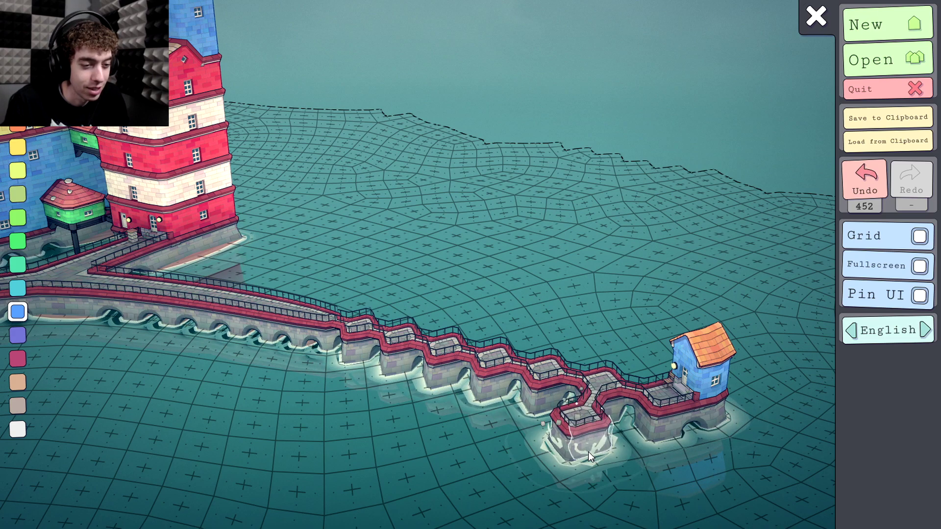
left_click(579, 465)
mouse_move(576, 470)
left_mouse_down()
mouse_move(510, 464)
mouse_move(547, 462)
left_mouse_up()
right_click(535, 444)
left_click(552, 480)
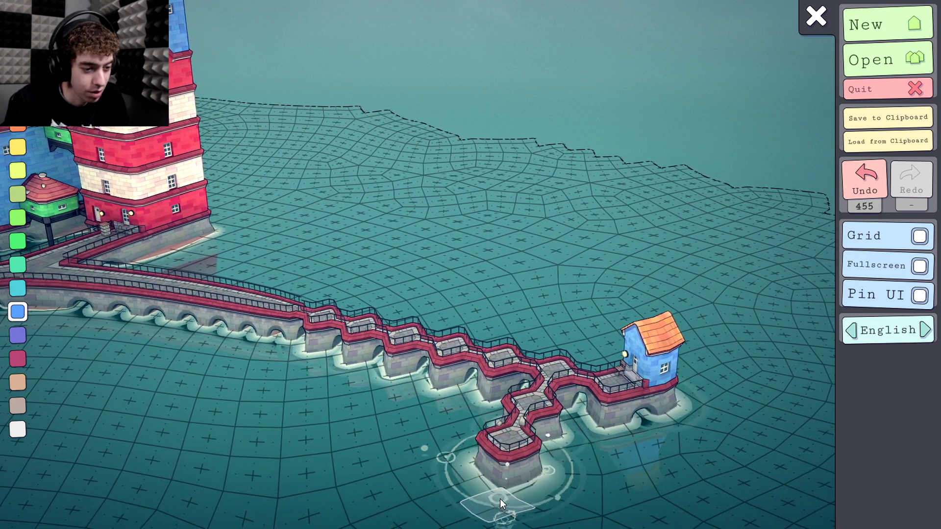
left_click(499, 496)
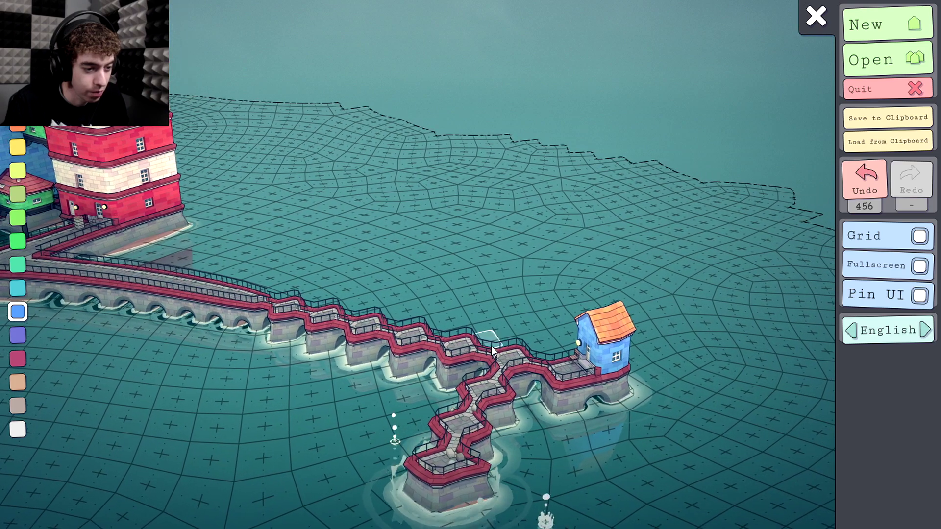
Build a second quay arm from the start of the zigzag and join it to the side pier, enclosing a basin
left_click(266, 352)
left_click(213, 376)
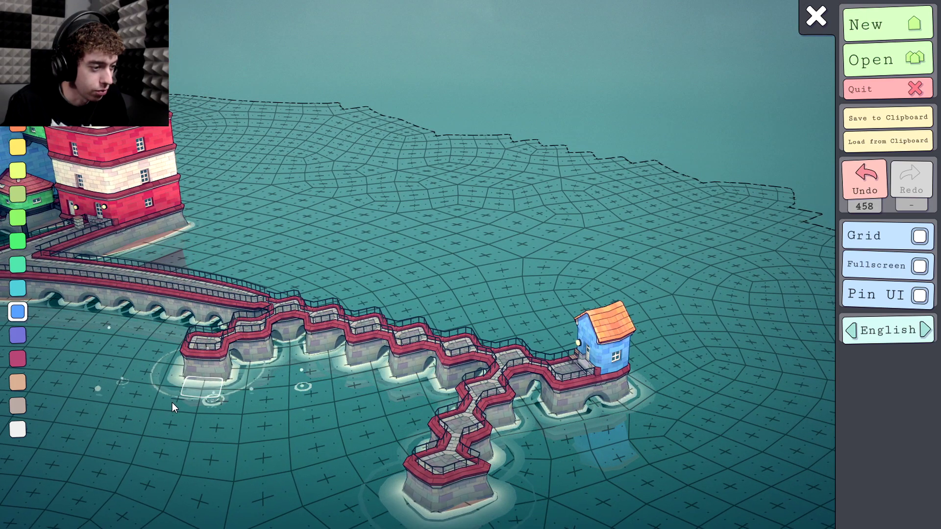
left_click(175, 401)
left_click(186, 391)
left_click(201, 427)
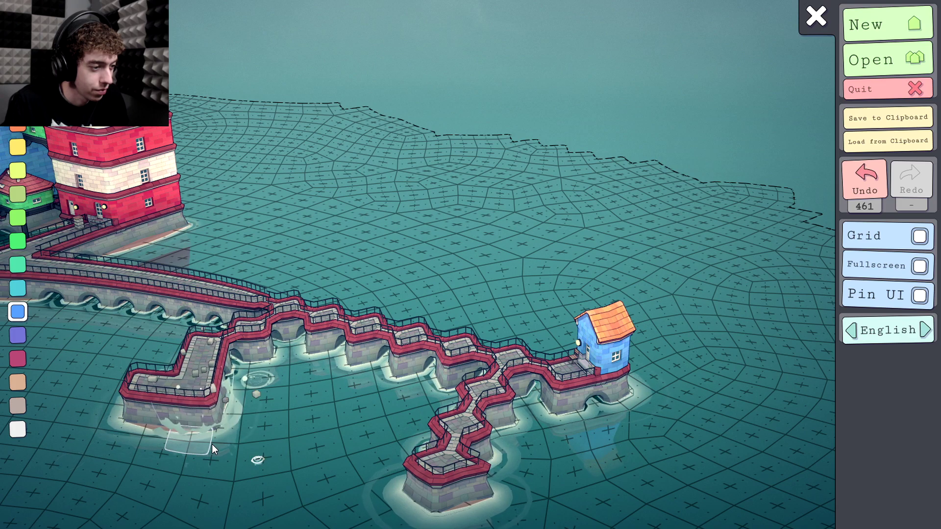
left_click(212, 445)
left_click(248, 452)
left_click(303, 477)
left_click(306, 480)
left_click(361, 495)
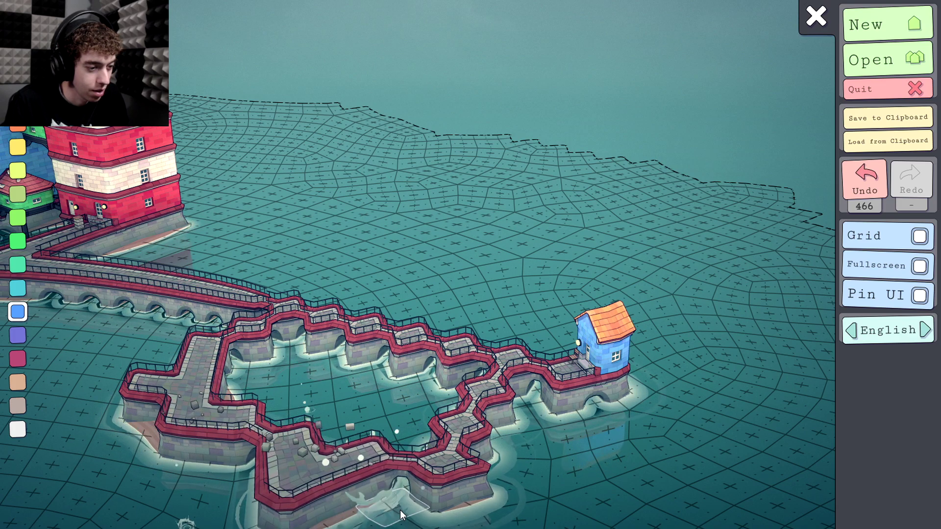
Build an L-shaped green house on the middle of the zigzag walkway
left_click(19, 242)
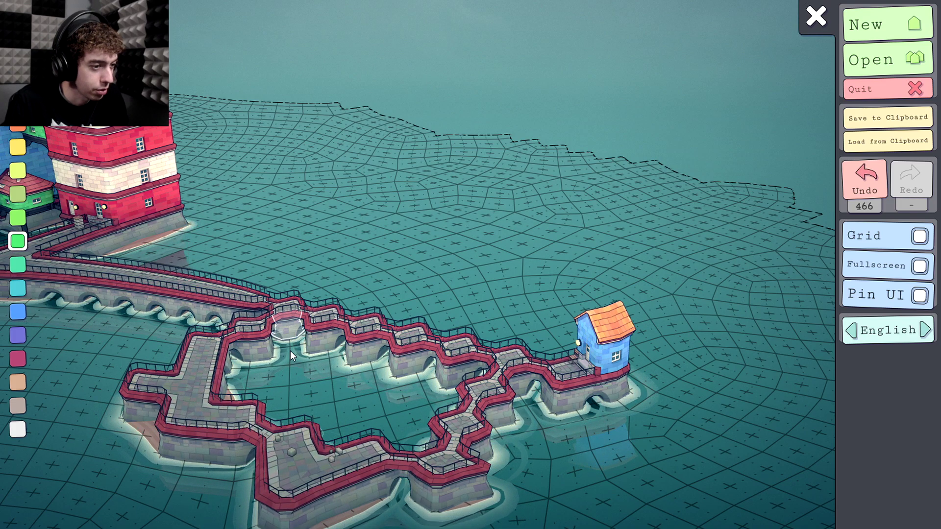
left_click(364, 342)
left_click(373, 329)
left_click(374, 330)
left_click(416, 331)
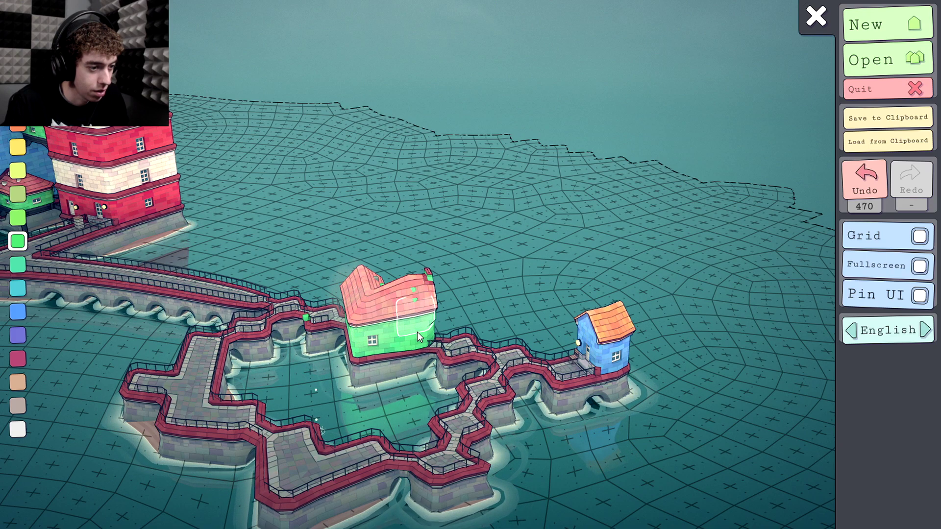
Pave a terrace in front of the green house and widen it toward the causeway end of the basin
left_click(400, 365)
left_click(370, 374)
left_click(349, 380)
left_click(322, 373)
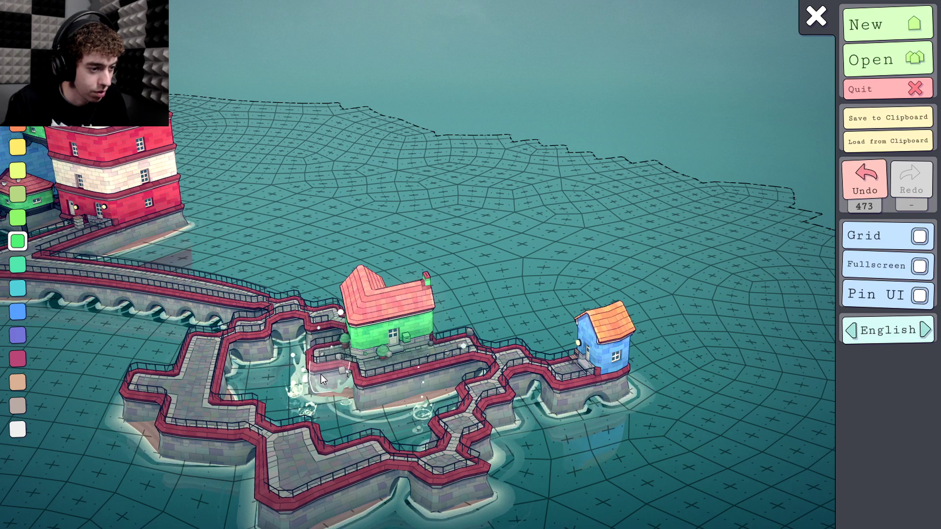
left_click(283, 334)
left_click(278, 360)
left_click(240, 368)
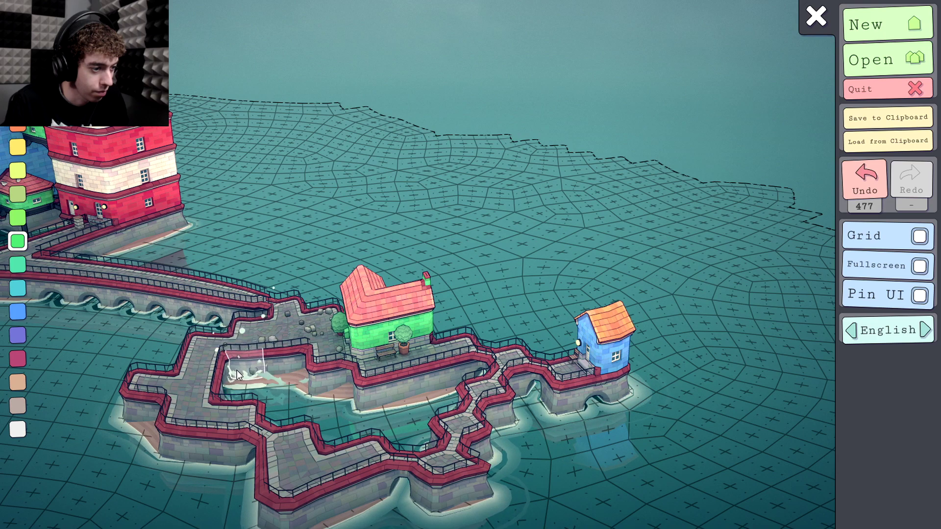
Fill most of the enclosed basin with paving, working from the causeway side toward the side pier
left_click(238, 376)
left_click(241, 387)
left_click(280, 387)
left_click(294, 408)
left_click(330, 393)
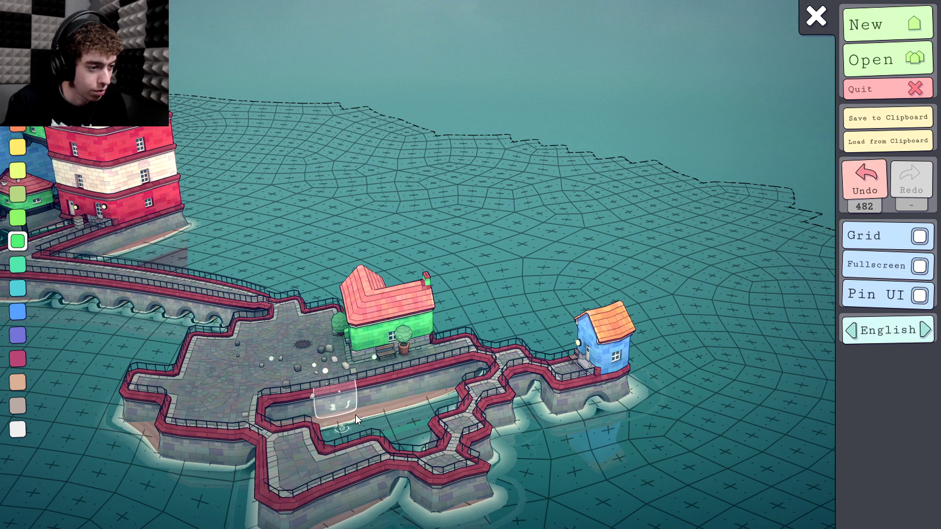
left_click(342, 410)
left_click(336, 424)
left_click(290, 413)
left_click(385, 417)
left_click(416, 421)
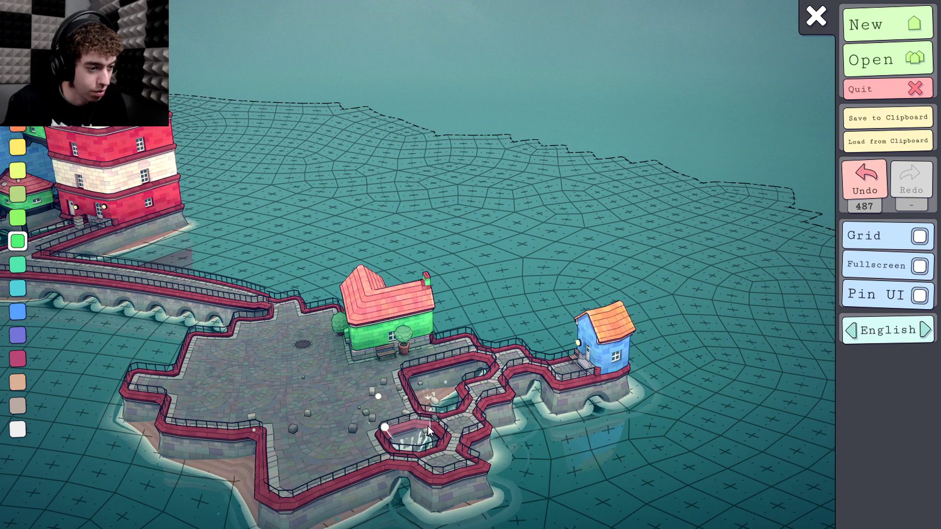
Pave the last water gaps beside the side pier and the notch in the plaza's front edge
left_click(415, 390)
left_click(442, 401)
left_click(471, 374)
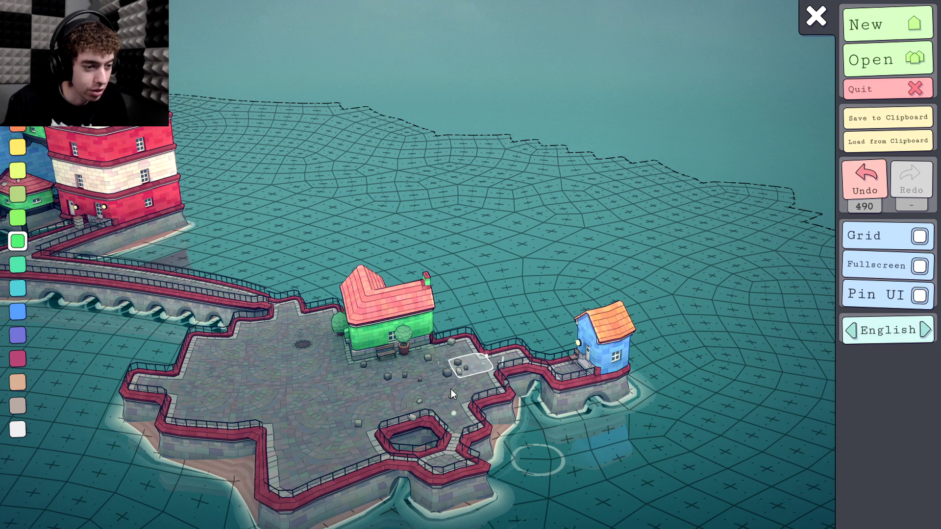
left_click(411, 435)
left_click(395, 496)
left_click(398, 498)
Widen the plaza's seaward edge between the side pier and the small blue house
left_click(503, 453)
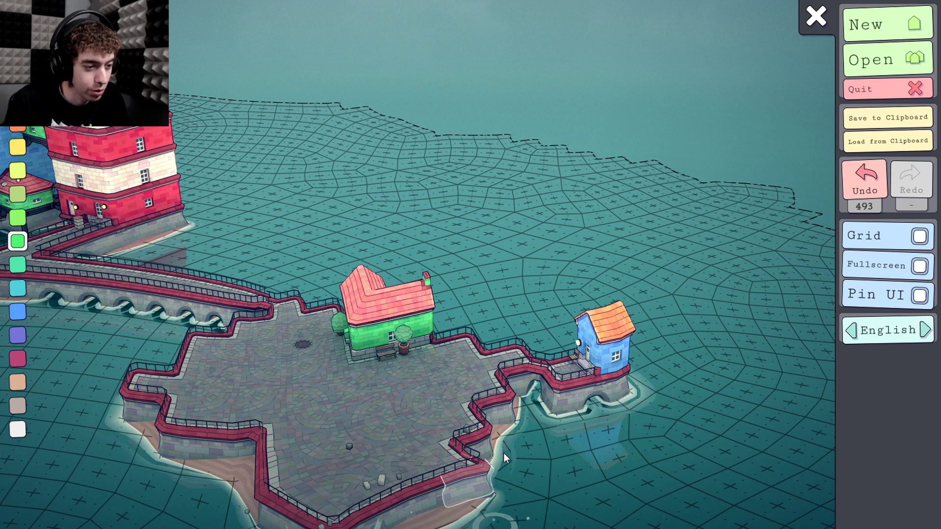
right_click(503, 435)
left_click(498, 410)
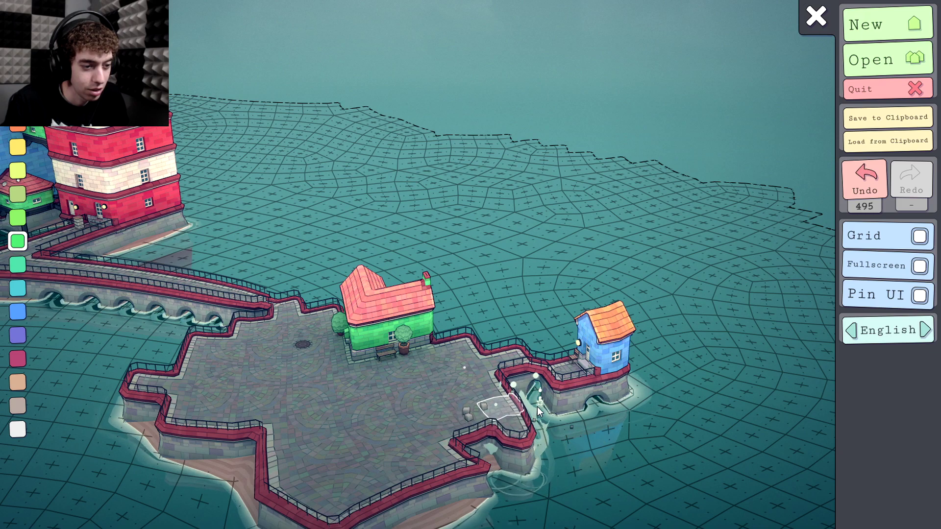
left_click(534, 441)
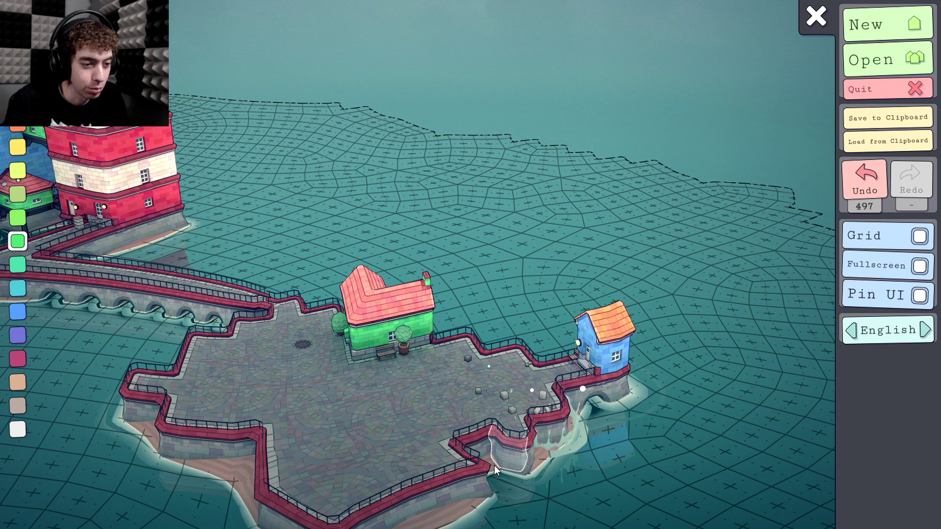
left_click(494, 465)
left_click_drag(492, 469, 439, 443)
left_click(438, 444)
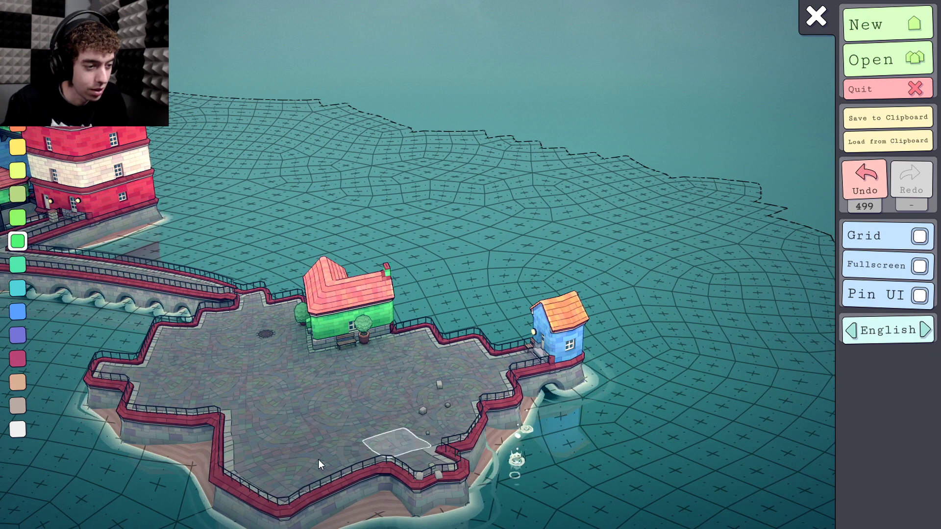
Build a cluster of blue houses on the plaza's front corner, raising the rear one by a storey
left_click(17, 316)
left_click(242, 420)
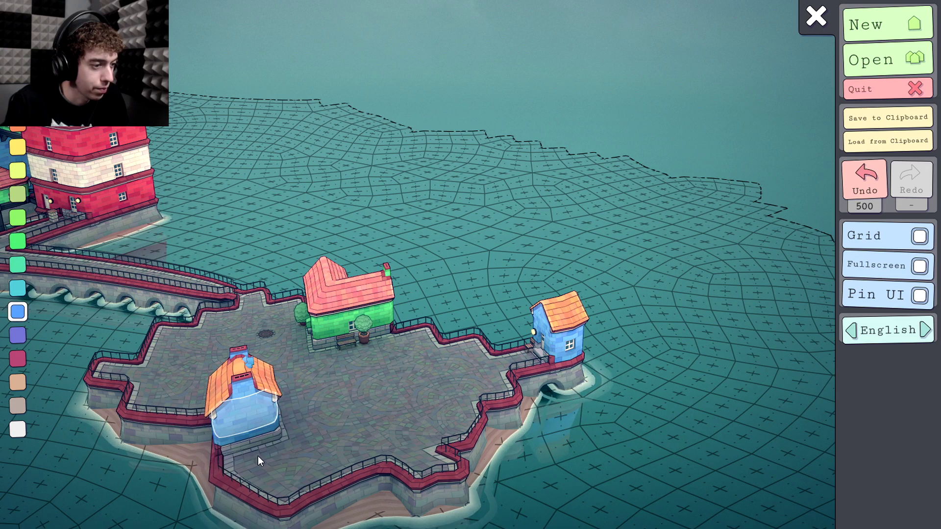
left_click(260, 457)
left_click(300, 464)
left_click(274, 442)
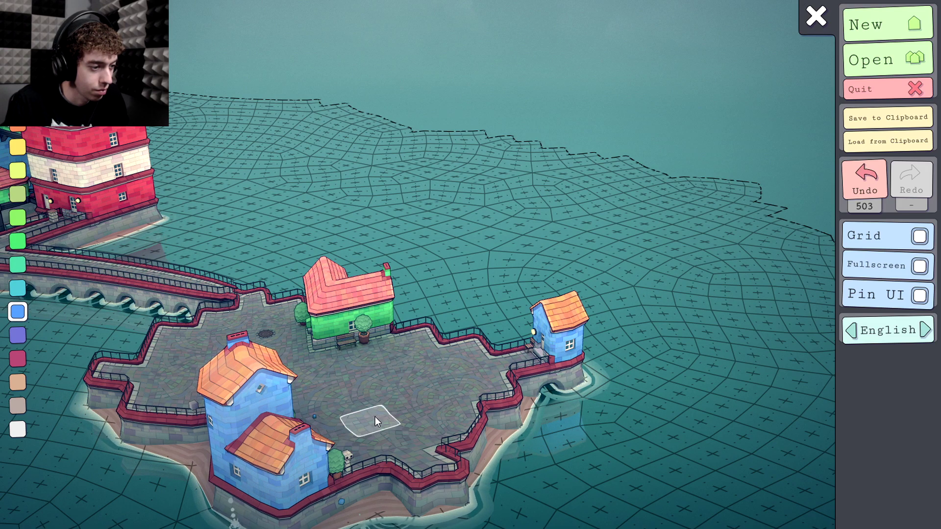
Add two green houses along the seaward edge near the small blue house and widen the first one
left_click(18, 241)
left_click(430, 404)
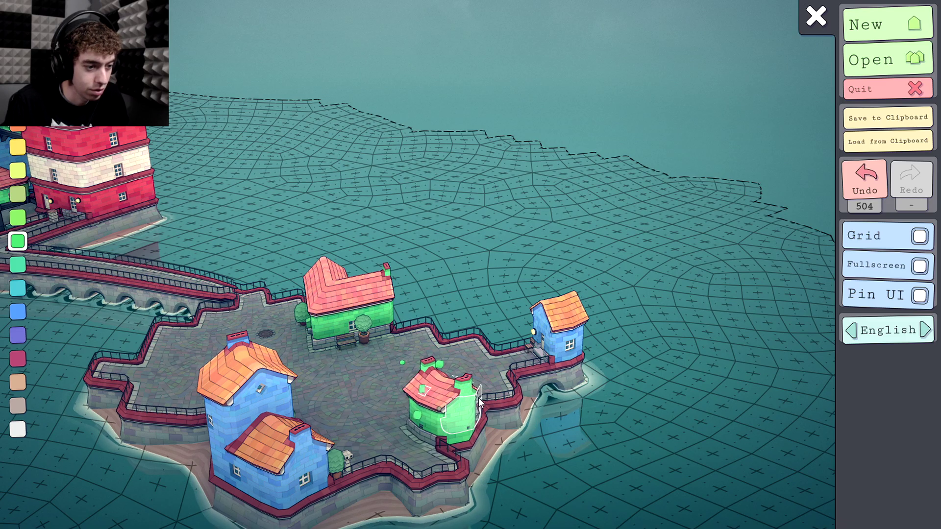
left_click(497, 372)
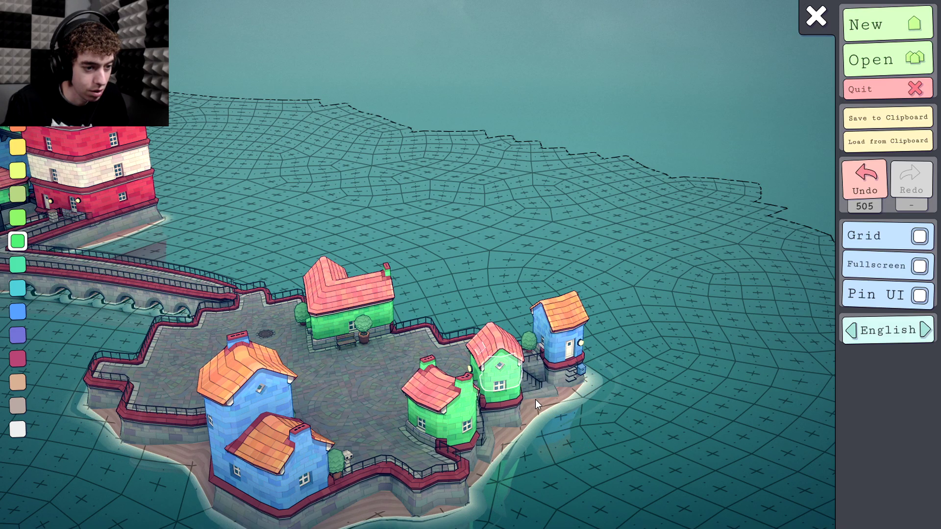
left_click_drag(544, 380, 397, 436)
left_click(514, 370)
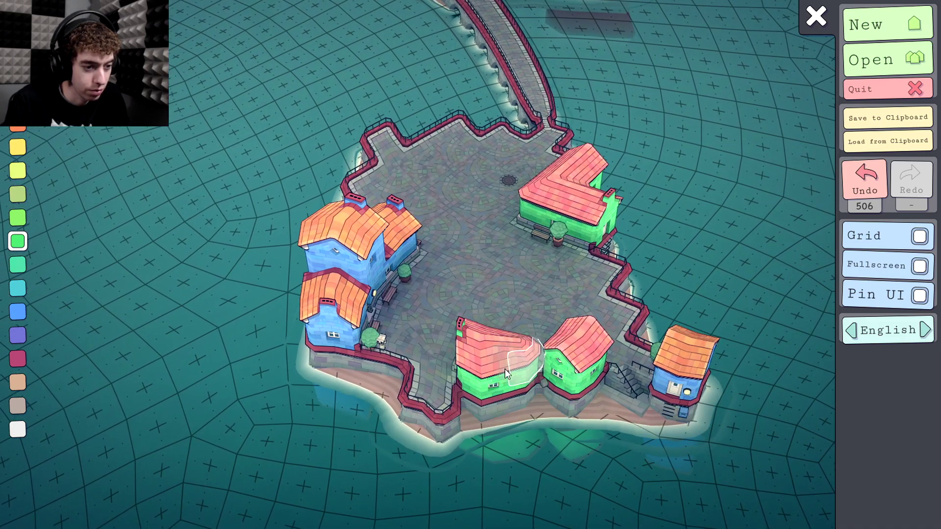
Close the gap to the blue houses with two more green houses, raising the corner one by a storey
left_click(430, 389)
left_click(387, 351)
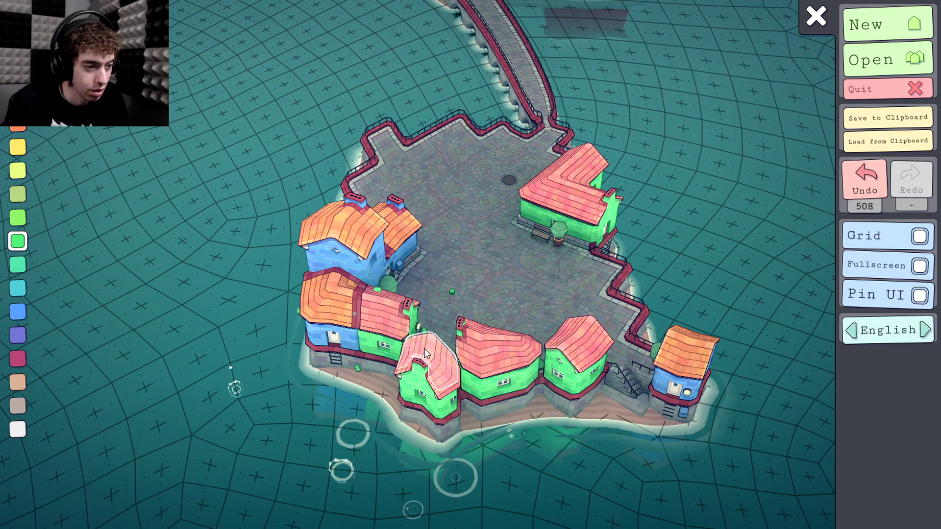
left_click(442, 341)
Build a row of pale yellow houses along the plaza's empty edge, with one part a storey higher
left_click_drag(492, 267, 360, 339)
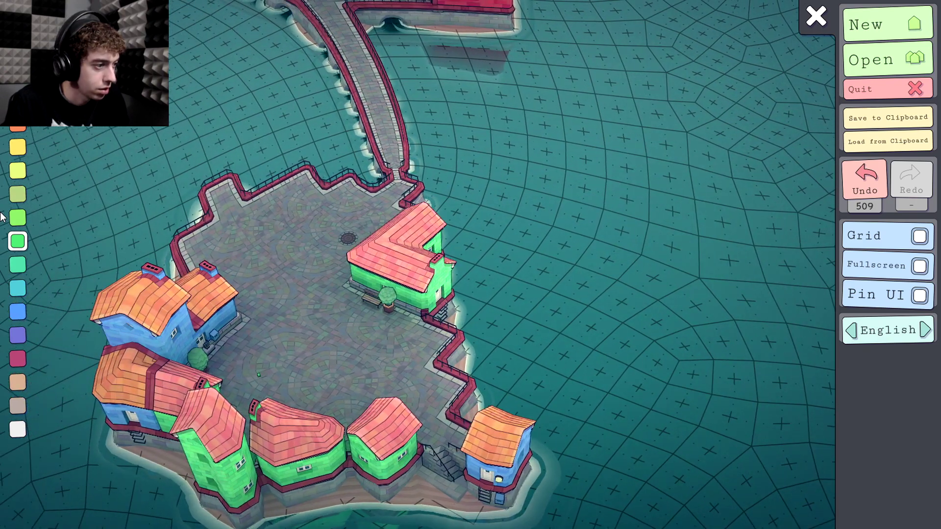
left_click(20, 170)
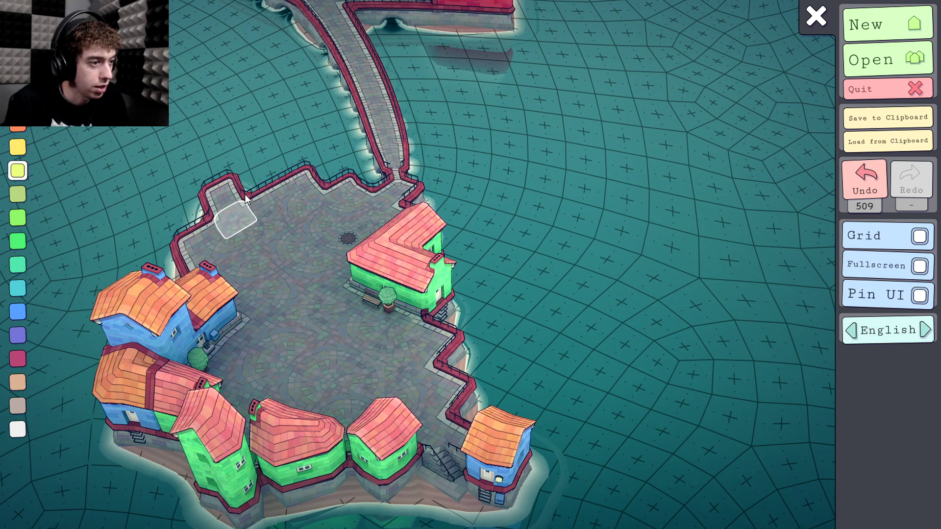
left_click(256, 203)
left_click(229, 211)
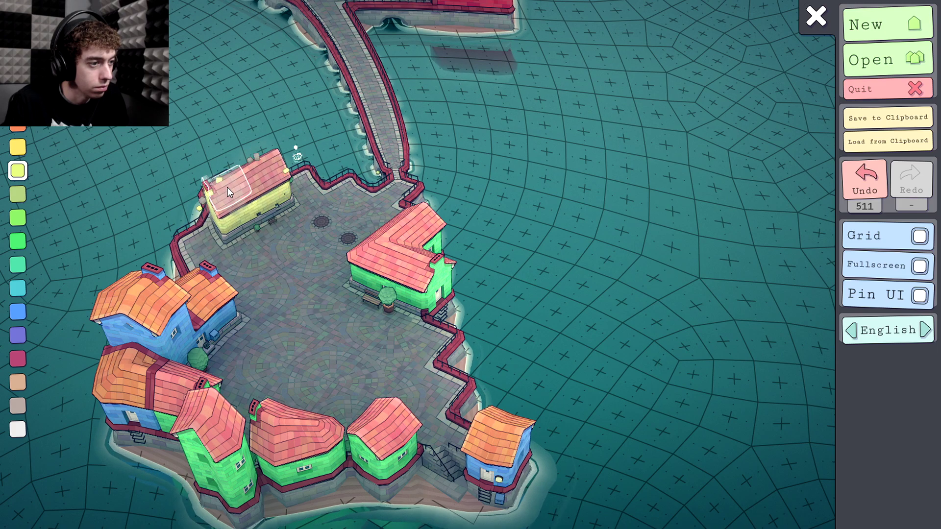
left_click(228, 195)
left_click(200, 239)
Extend the yellow row toward the causeway and raise one house there into a tall tower
left_click(302, 199)
left_click(296, 184)
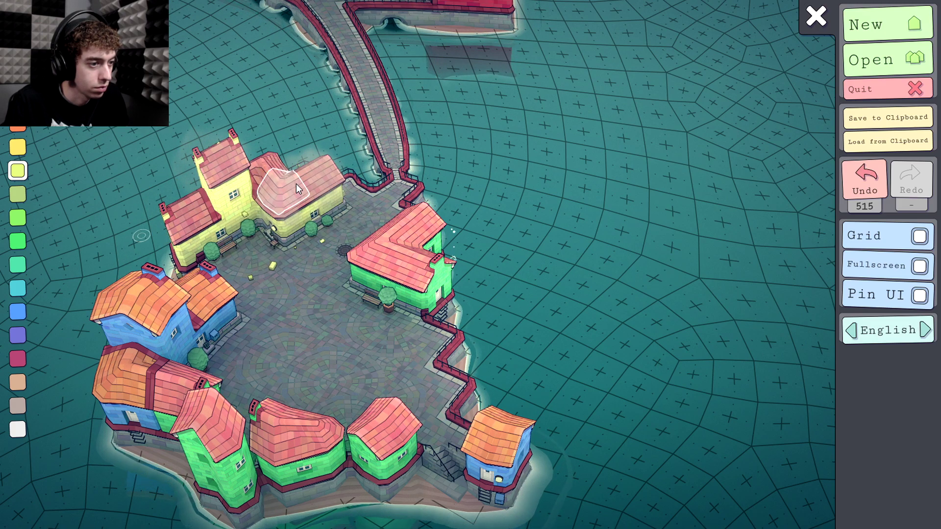
left_click(280, 174)
left_click(276, 173)
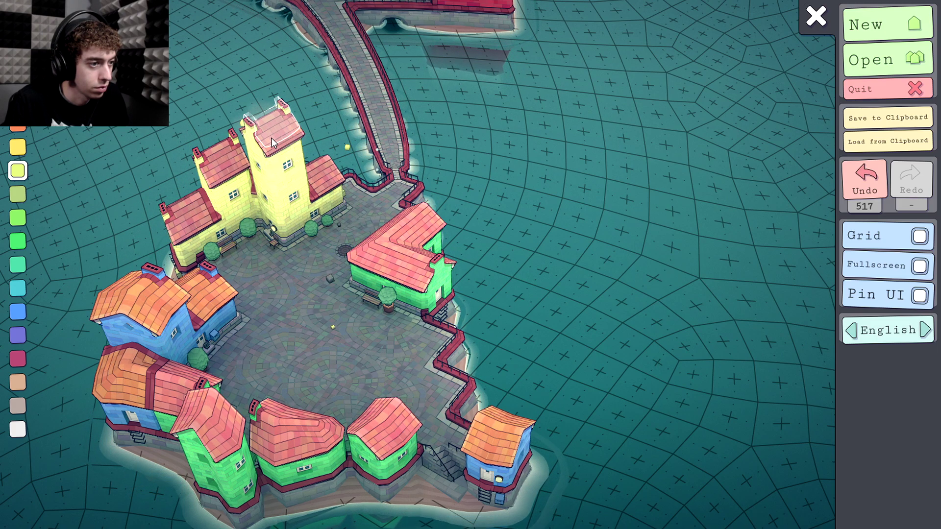
Raise the yellow tower by two storeys and extend the low yellow row across the plaza's corner at the causeway
left_click(270, 136)
left_click(258, 95)
left_click(344, 174)
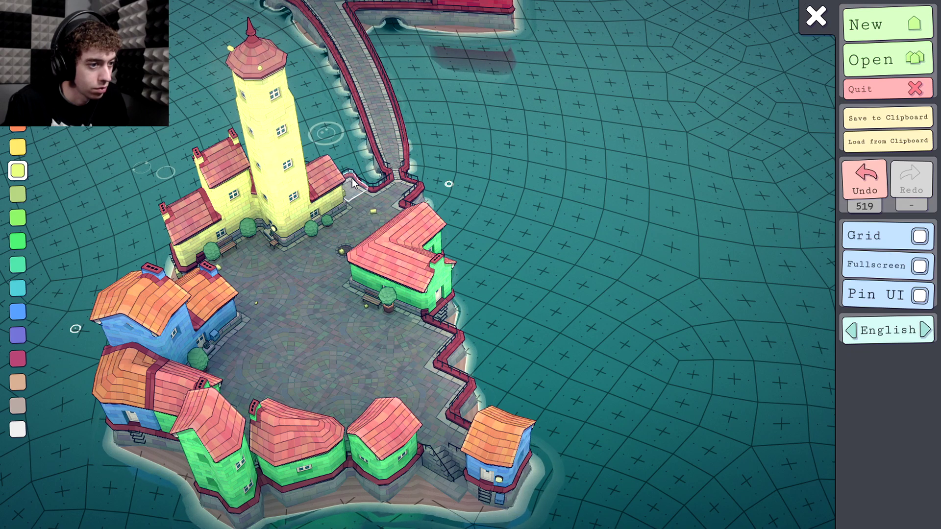
left_click(400, 199)
left_click(385, 211)
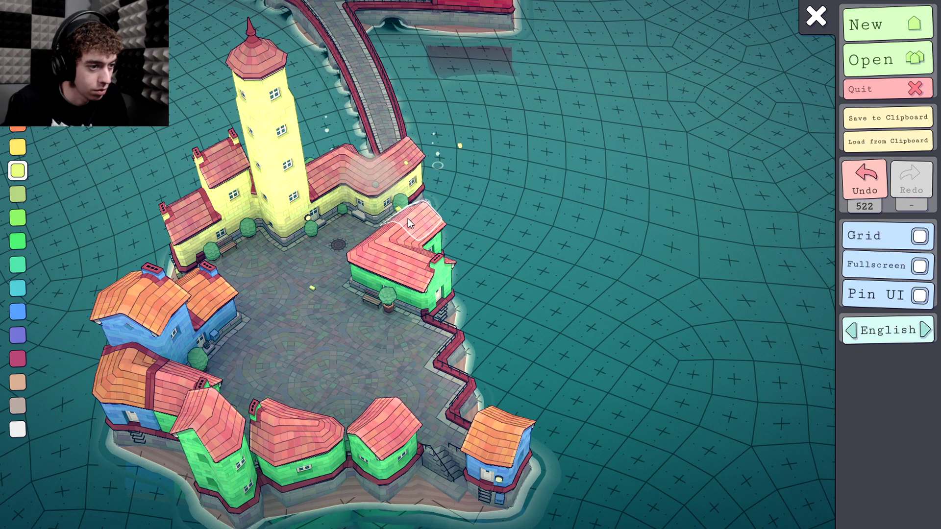
Fill the gap between the yellow row and the blue houses with two violet houses
left_click(17, 339)
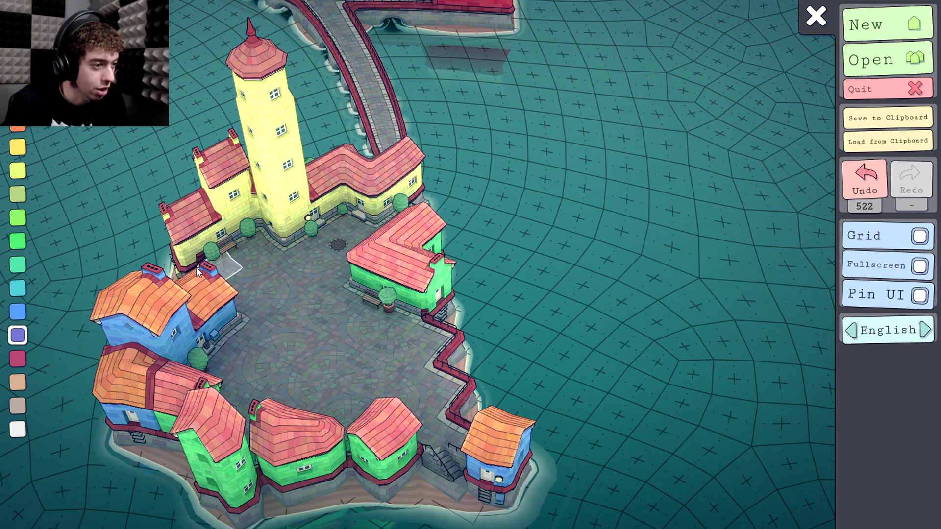
left_click(211, 265)
left_click(223, 293)
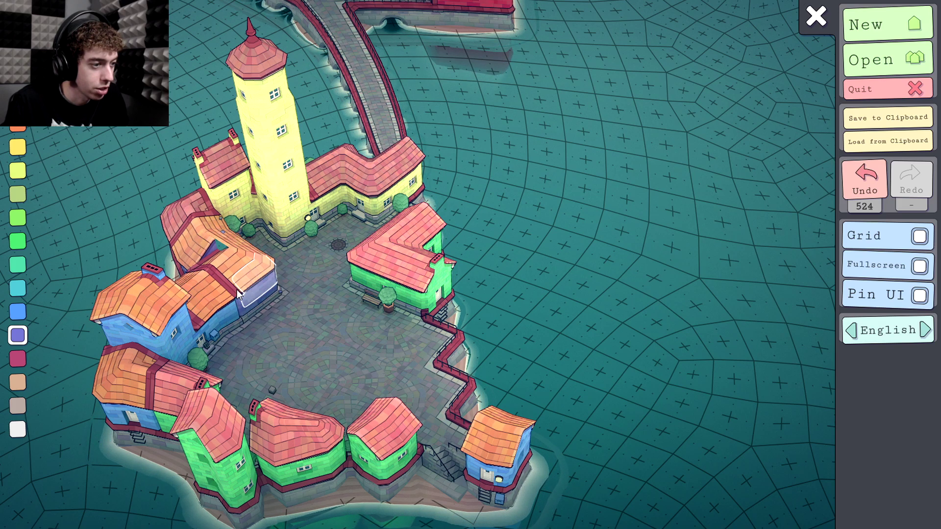
Line the plaza's remaining open edge with violet houses and fill the gap between the yellow row and the green house
left_click(427, 332)
left_click(439, 382)
left_click(452, 427)
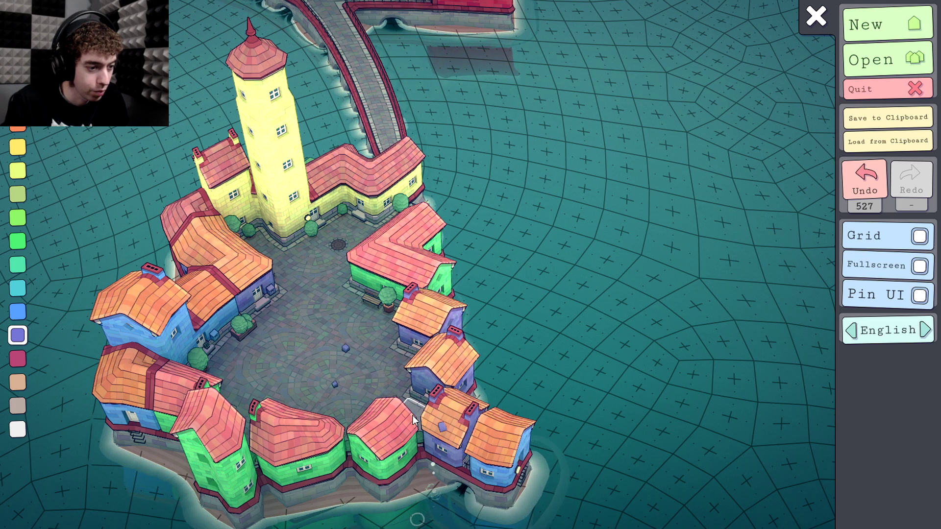
left_click(412, 416)
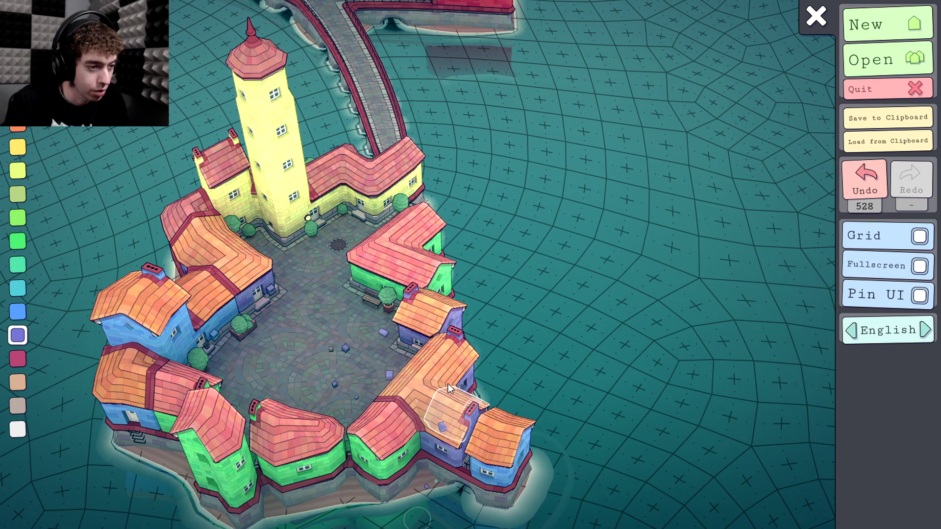
left_click(394, 207)
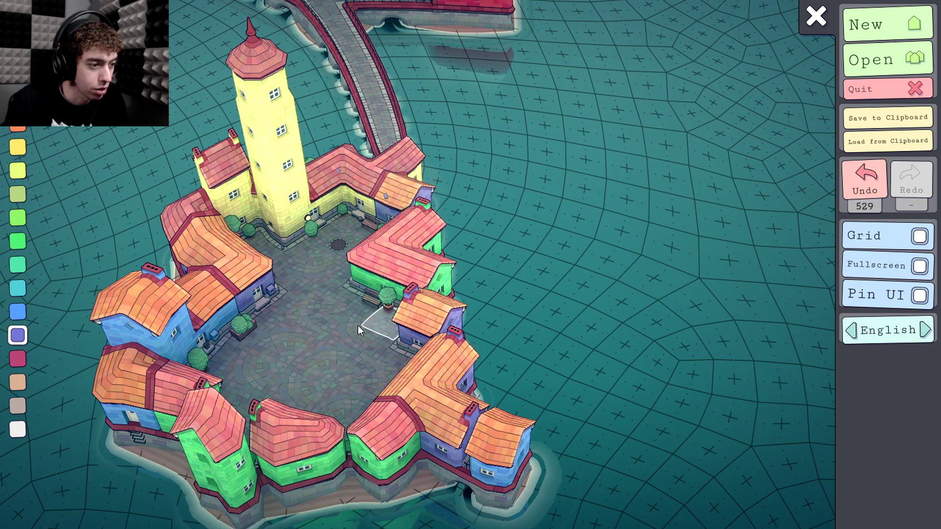
Extend the violet and green row seaward with new foundations and violet houses, closing the recesses along its outer wall
left_click_drag(358, 326, 76, 343)
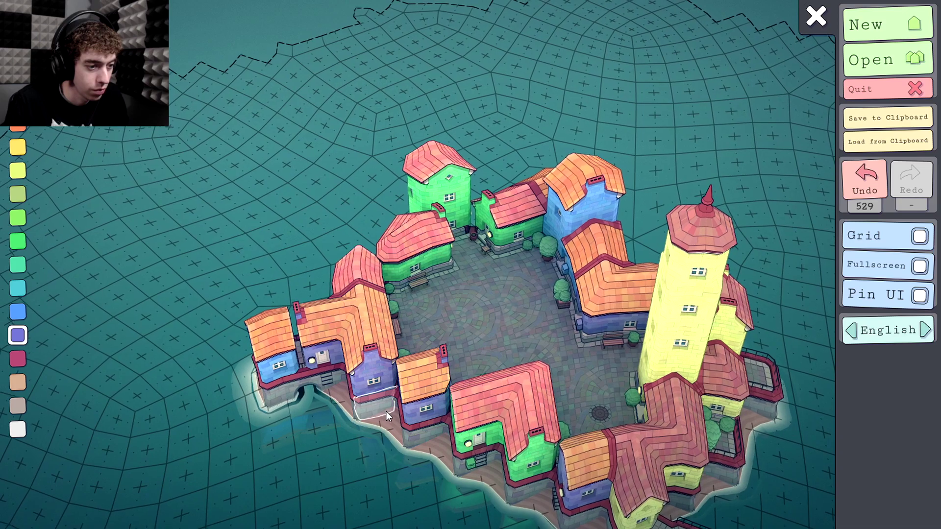
left_click(396, 417)
left_click(437, 443)
left_click(418, 436)
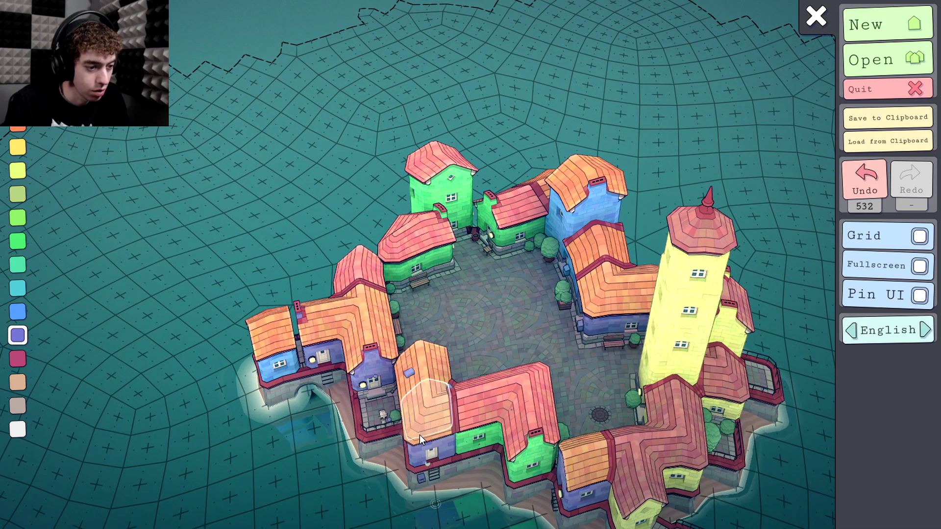
left_click(385, 418)
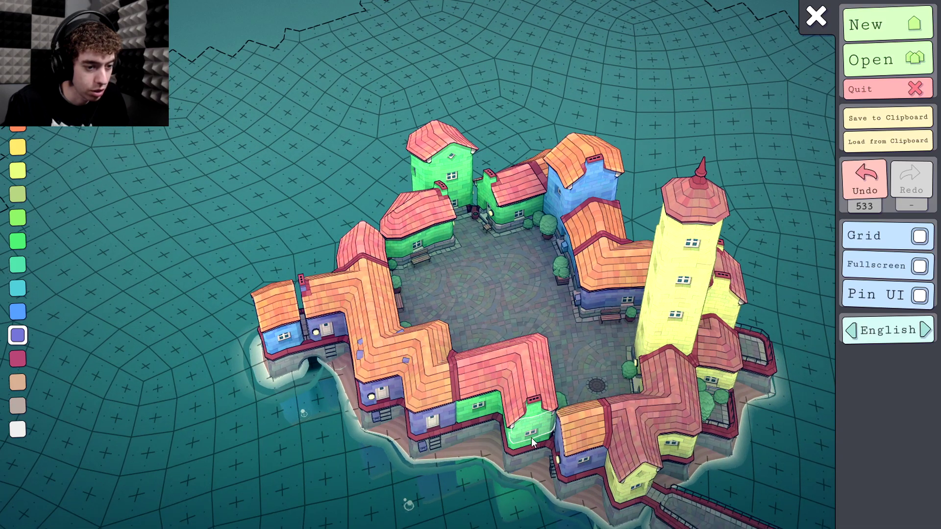
left_click(532, 437)
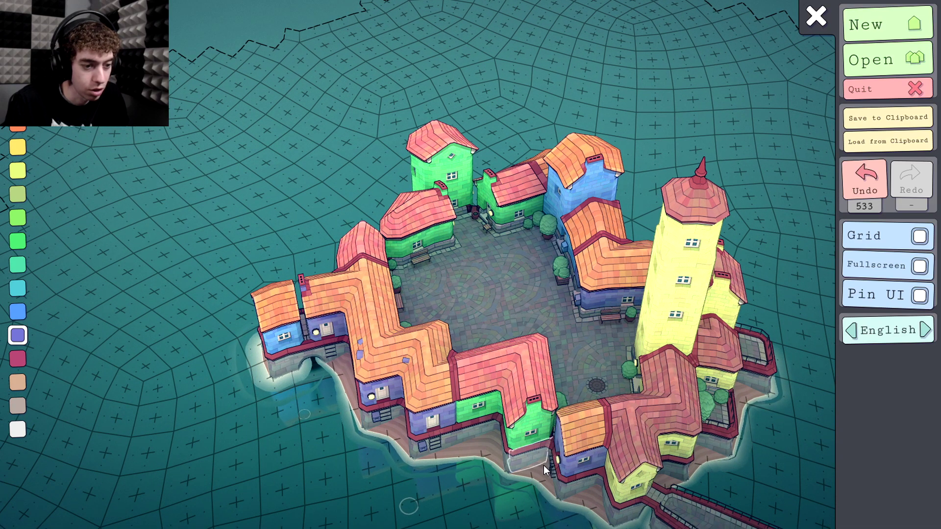
left_click(543, 466)
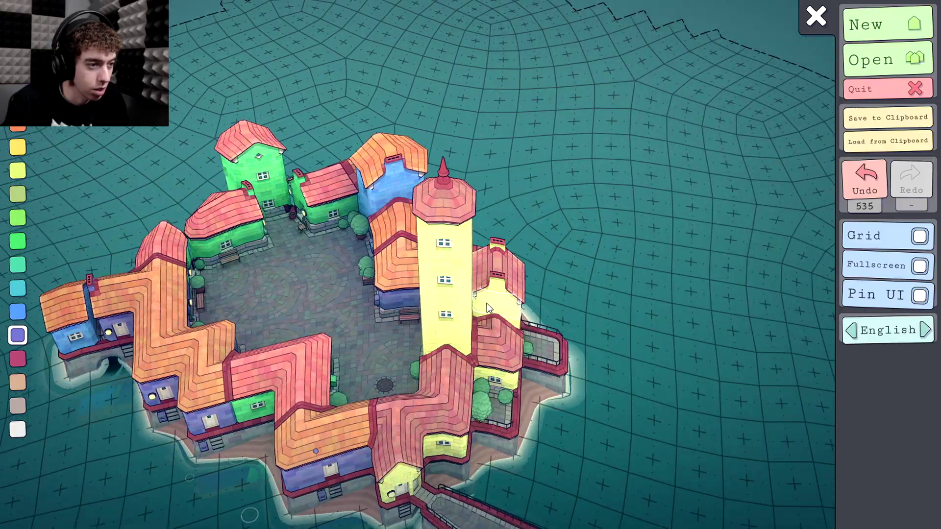
Add a violet house in the paved corner behind the yellow tower and another on the shore between the blue and tall green houses
left_click_drag(487, 303, 454, 382)
left_click(493, 383)
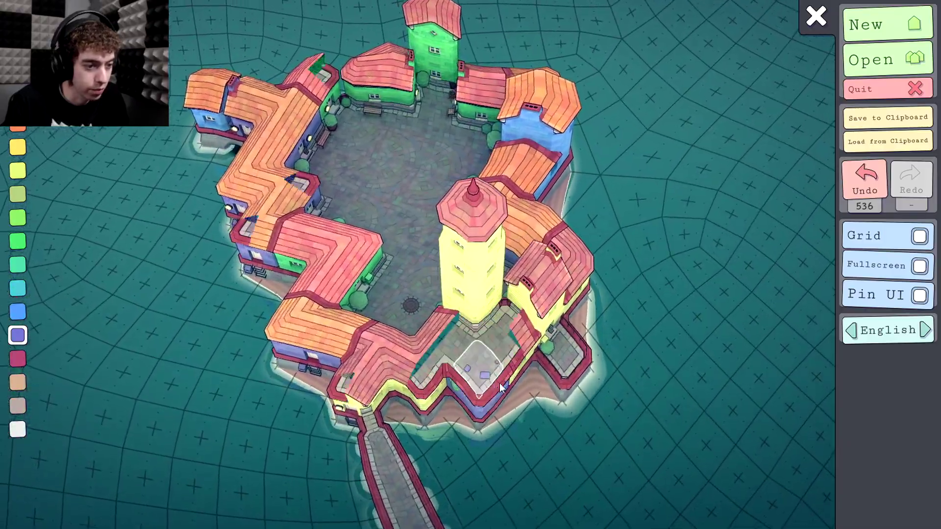
left_click_drag(721, 362, 499, 447)
left_click(474, 427)
left_click(473, 424)
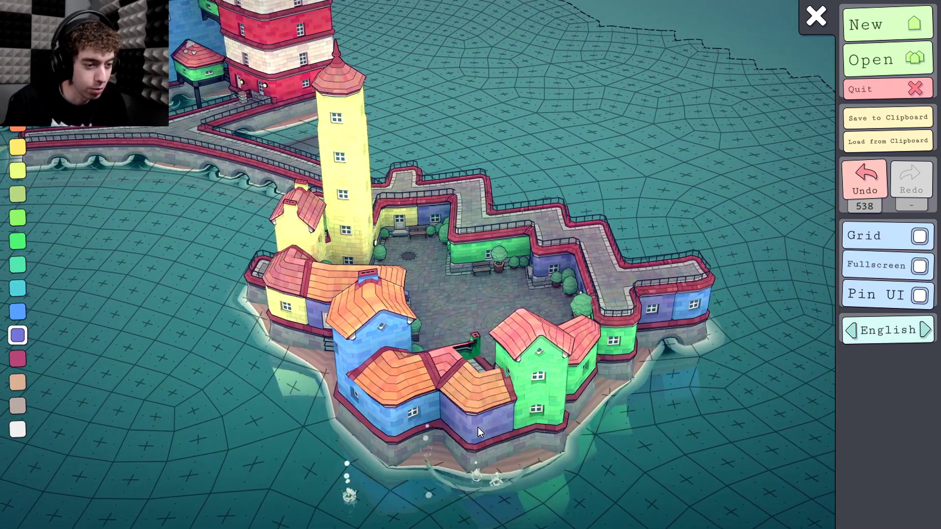
Pave the shore recess between the low yellow house and the tall blue house, and build a violet house on it
left_click_drag(435, 327, 479, 405)
scroll(478, 405, "down", 5)
left_click_drag(432, 353, 448, 364)
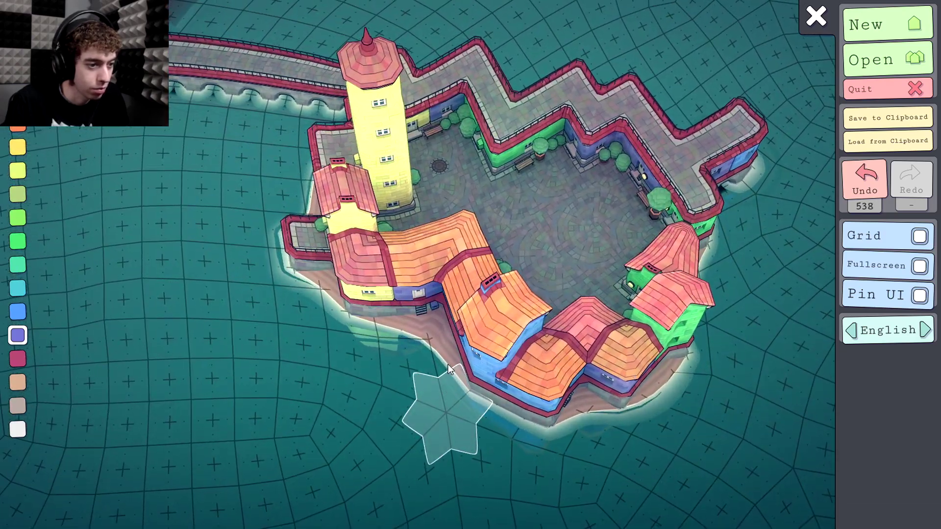
left_click(430, 330)
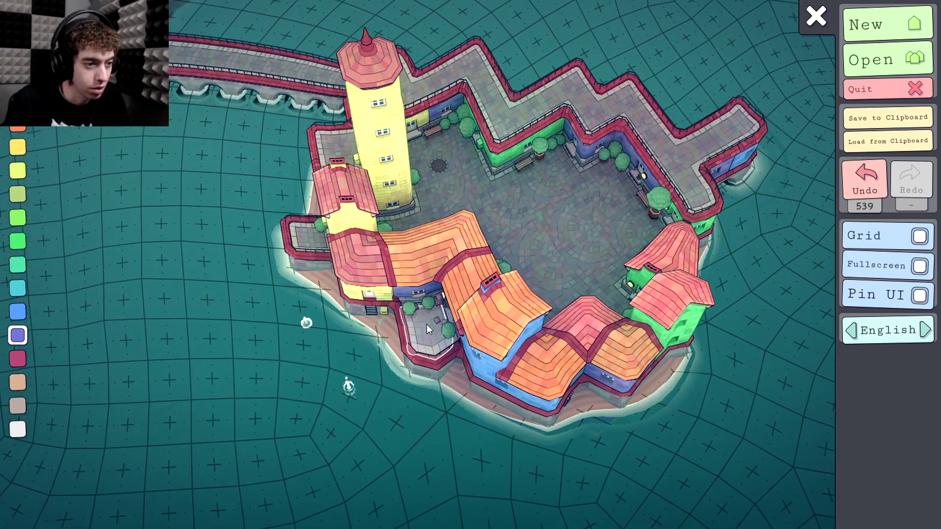
left_click(426, 324)
Lay a foundation on the shore beside the low green houses and build a violet house on it
left_click_drag(419, 303, 529, 281)
left_click(592, 258)
left_click(592, 257)
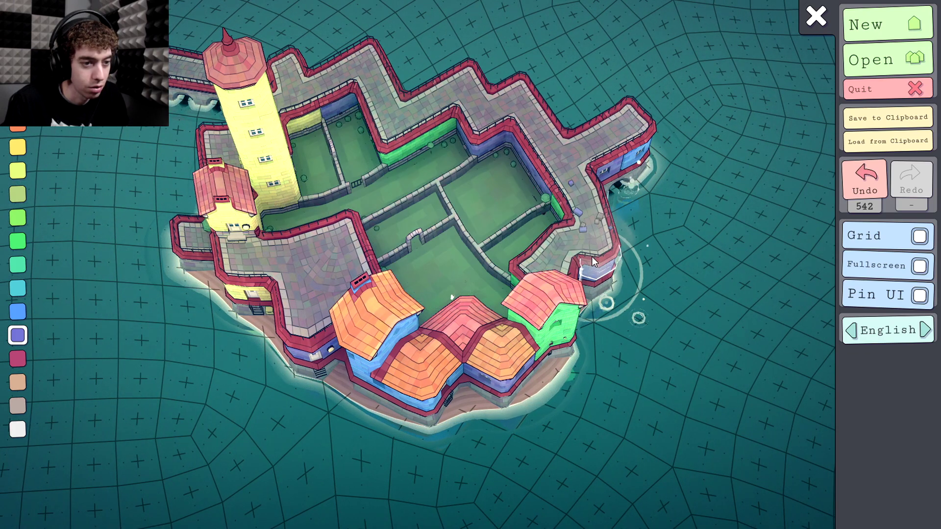
Try an extra storey on the violet row's inner corner, remove it, and build a violet upper storey on the neighbouring part
left_click_drag(519, 221, 421, 179)
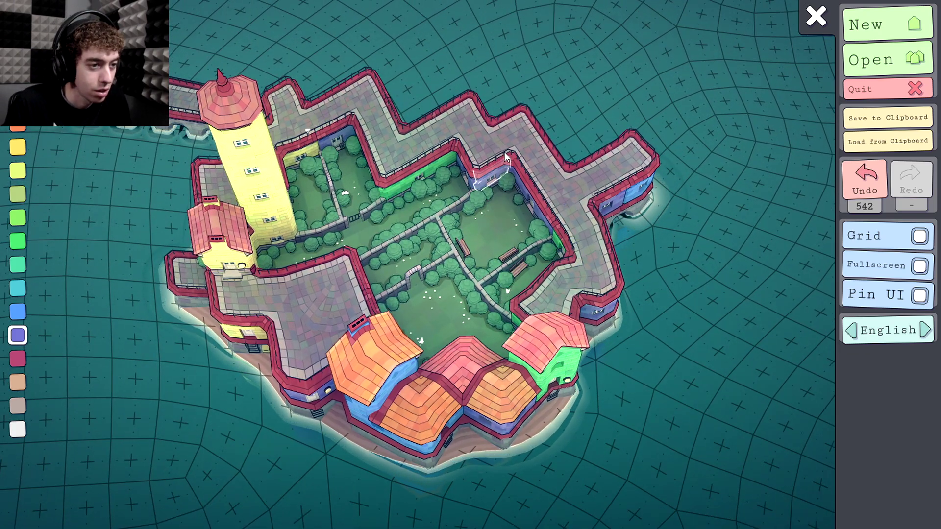
left_click(494, 144)
right_click(486, 132)
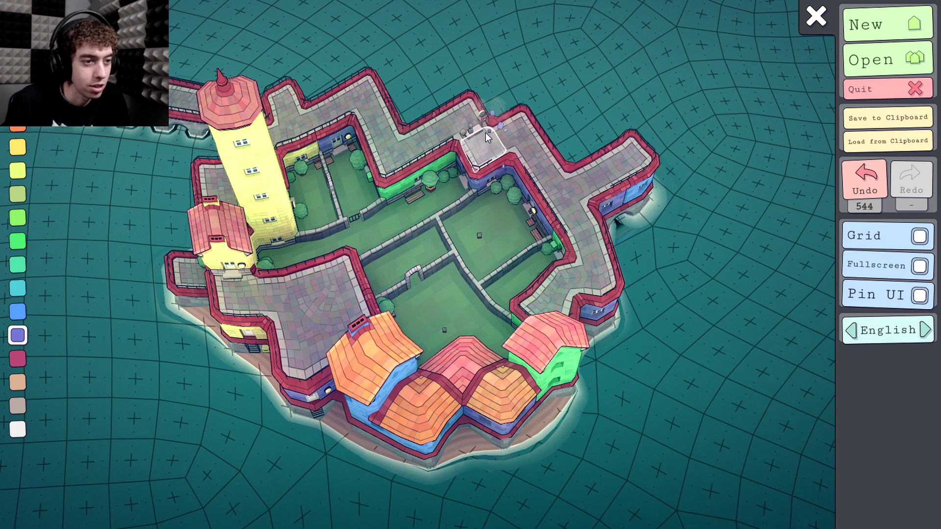
left_click(525, 127)
left_click(525, 127)
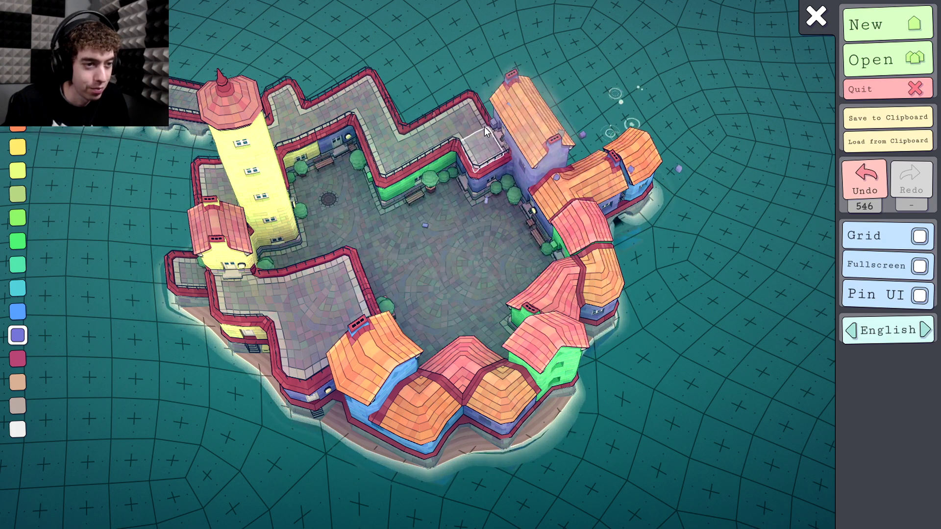
Continue the violet upper storey along the green and yellow row to the yellow tower, with one part a storey higher
left_click(485, 127)
left_click(453, 109)
left_click(403, 137)
left_click(383, 133)
left_click(367, 104)
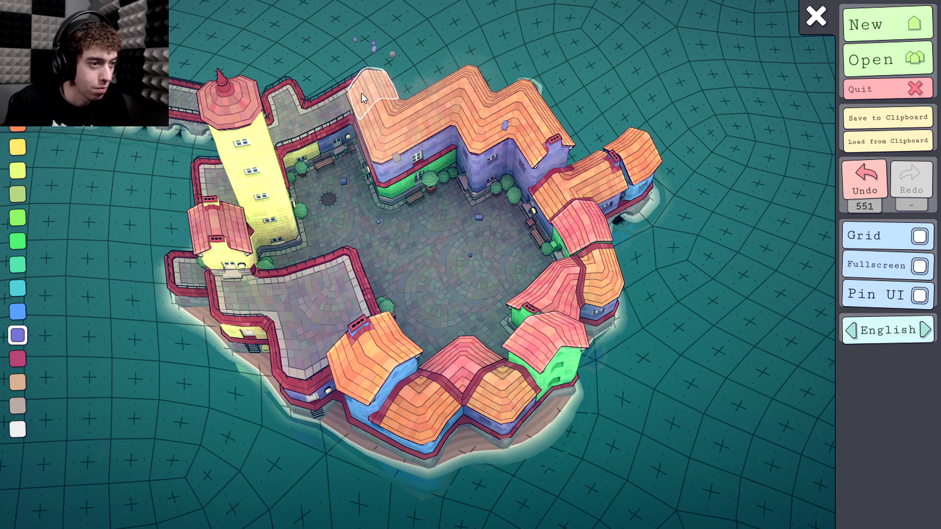
left_click(361, 94)
left_click(312, 108)
left_click(281, 103)
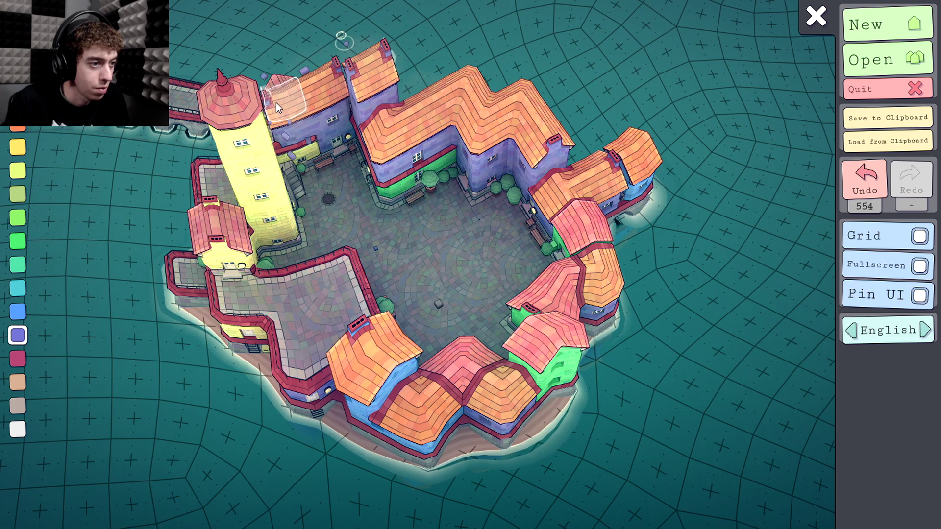
Add a violet upper storey to the houses between the yellow gabled house and the tall blue house
left_click(321, 296)
left_click(280, 293)
left_click(354, 318)
left_click(295, 333)
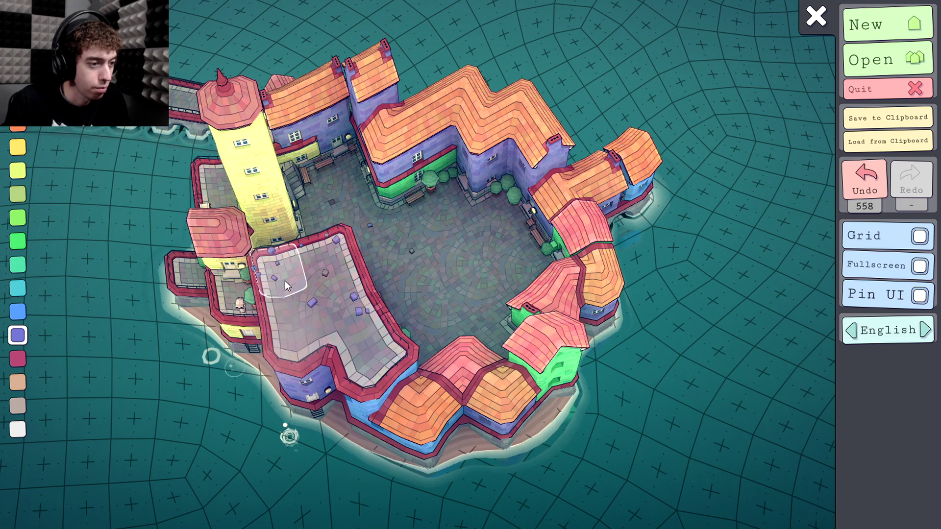
Raise the violet block beside the yellow tower by another storey and top its plaza-side end with a small violet house
left_click(284, 280)
left_click(310, 273)
left_click(353, 320)
left_click(358, 327)
left_click(309, 313)
left_click(309, 249)
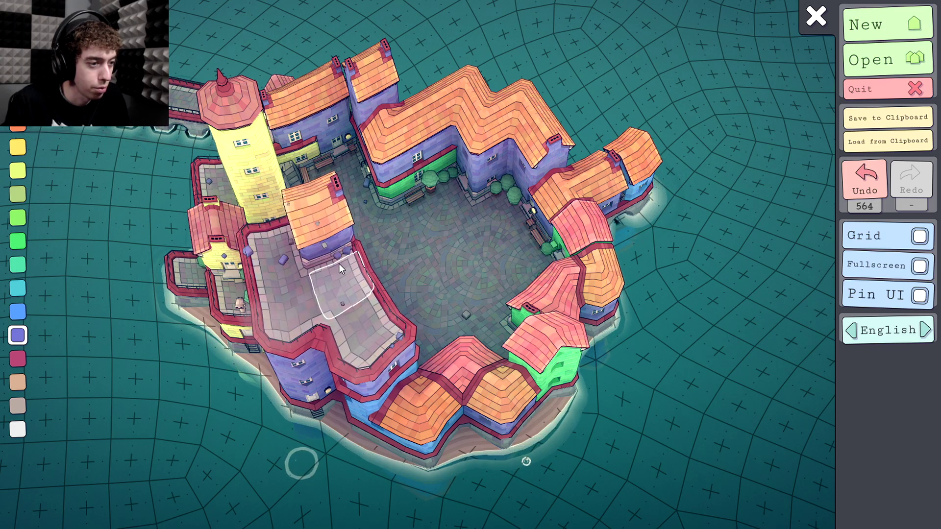
Build a low violet wing of two parts projecting from the opposite row into the plaza
left_click_drag(260, 251, 352, 306)
left_click(389, 114)
left_click(416, 158)
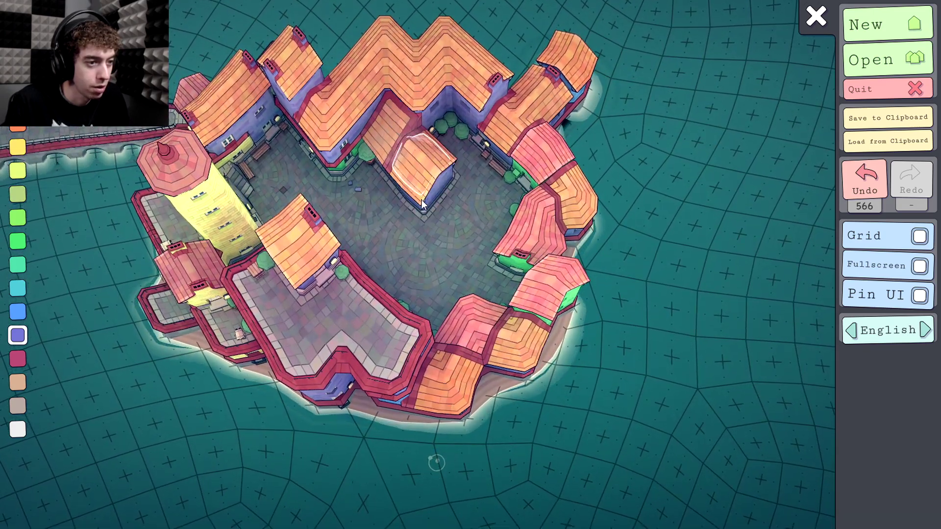
Raise the middle of the long violet row above the plaza and build its corner up into a pointed tower
left_click_drag(512, 198, 453, 192)
left_click_drag(374, 145, 265, 90)
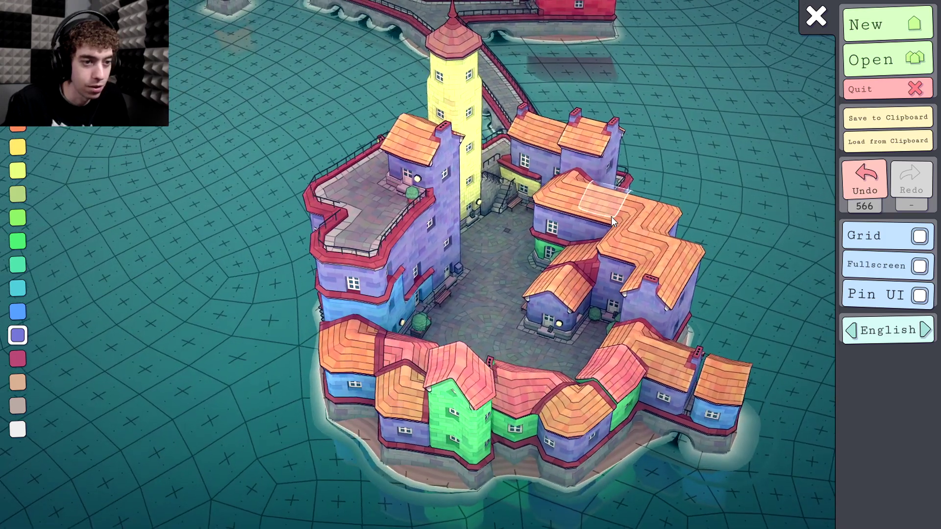
left_click(612, 217)
left_click(652, 231)
left_click(647, 243)
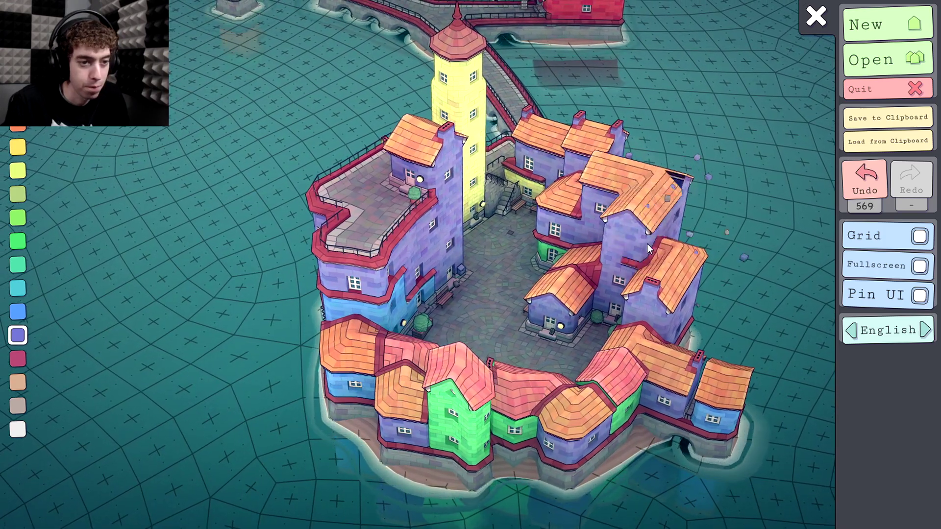
left_click(649, 193)
left_click(664, 165)
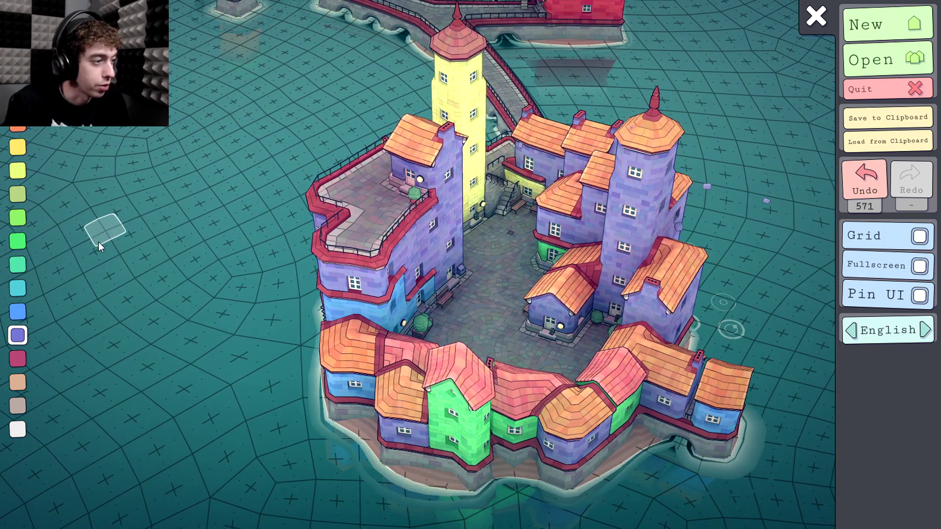
Build a raised light green wing from the top of the violet block out over the plaza toward the violet tower
left_click(17, 218)
left_click(450, 172)
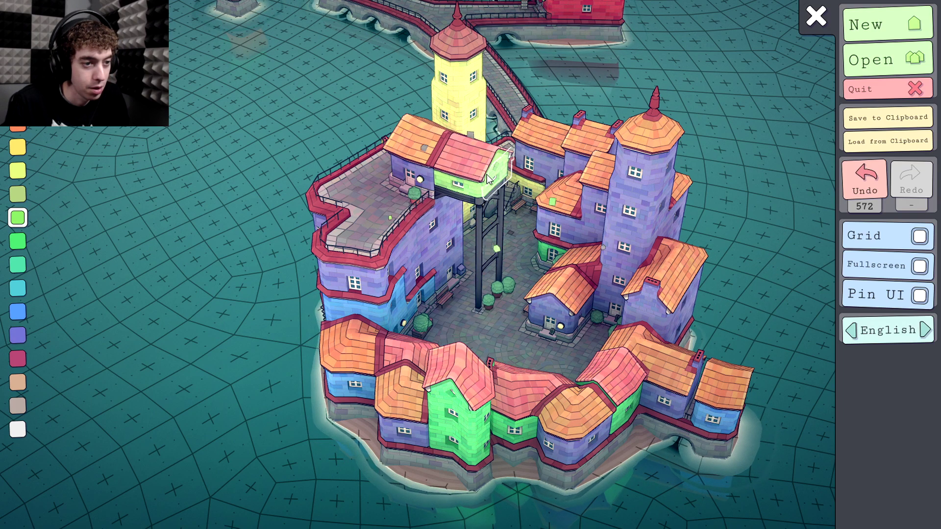
left_click(450, 184)
left_click(440, 223)
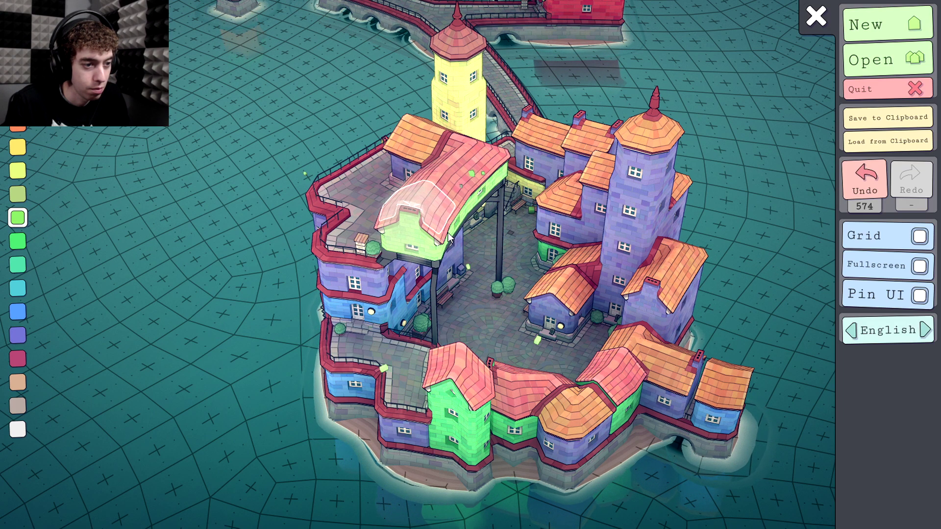
left_click(468, 235)
left_click(520, 242)
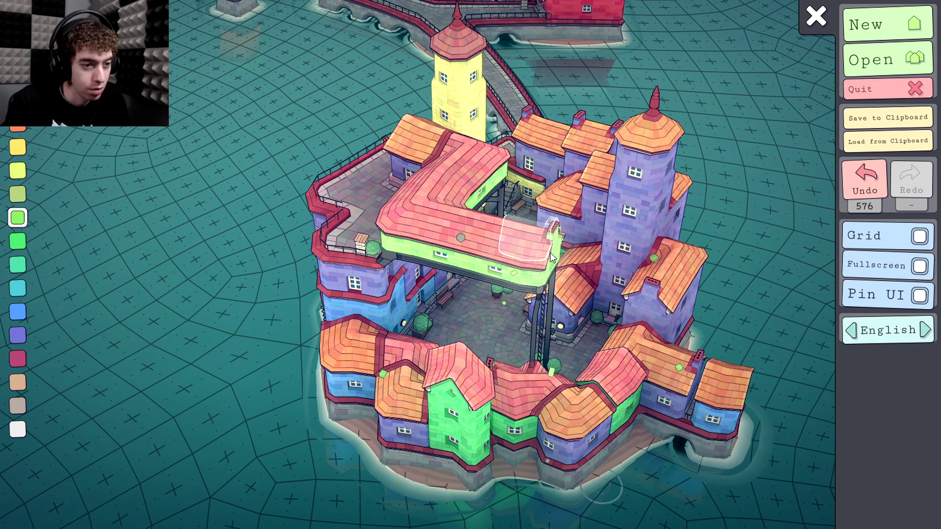
Connect the raised light green wing to the violet tower's row and add a lower storey beneath its corner
left_click(610, 224)
left_click(612, 224)
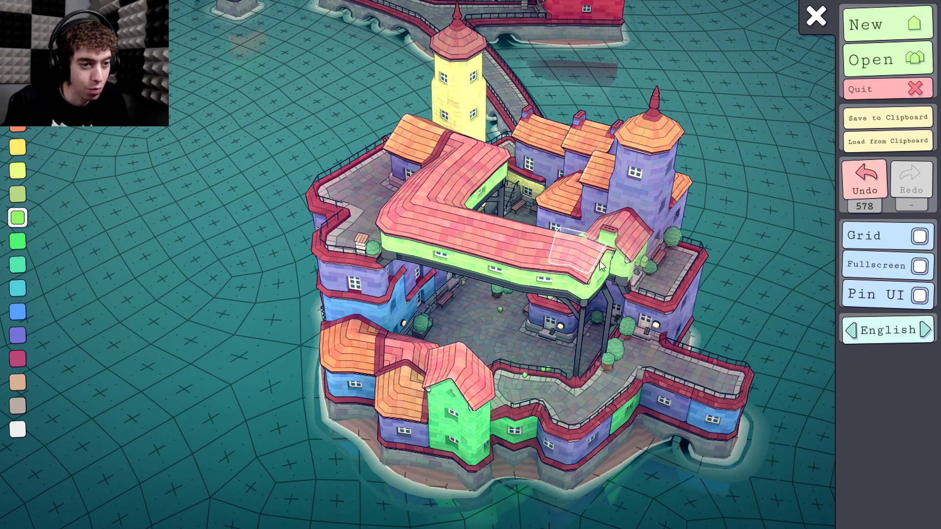
left_click(616, 261)
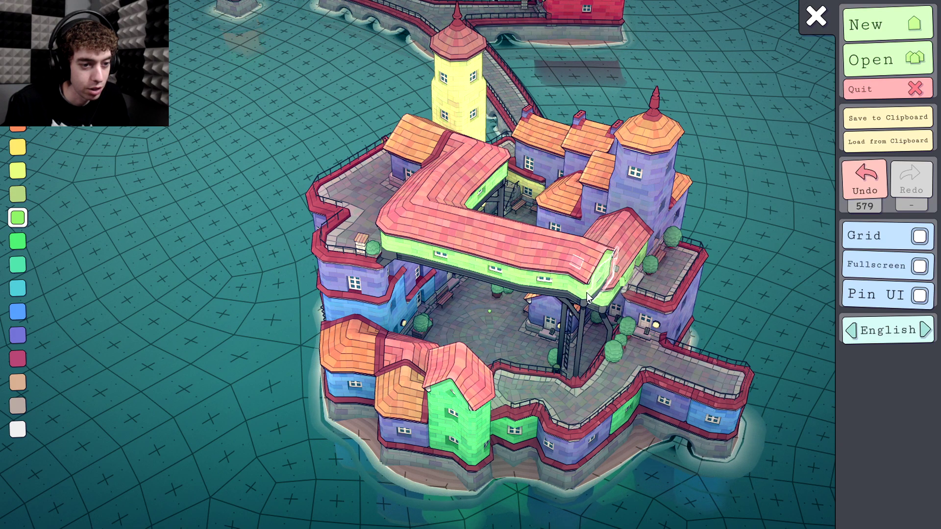
left_click(604, 302)
Build a light green column on the plaza beside the low green houses, below the raised wing's corner
left_click_drag(553, 397, 452, 396)
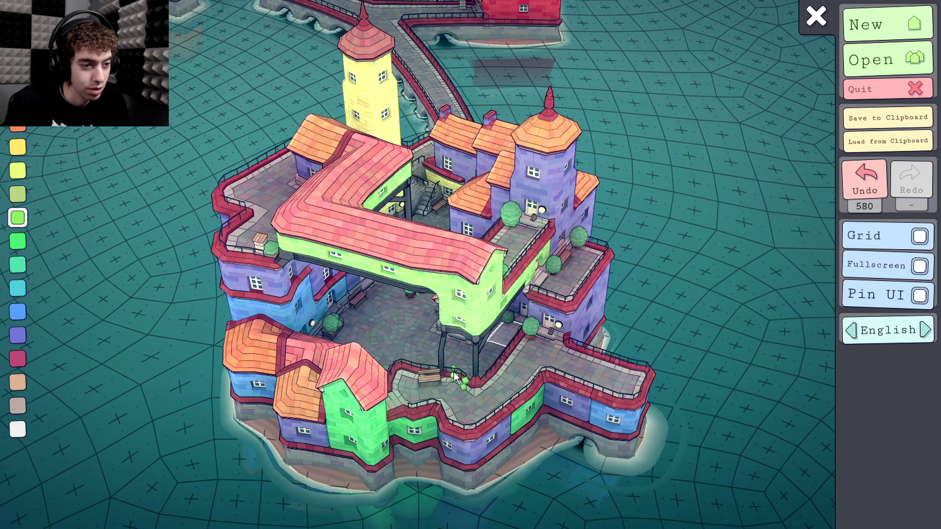
left_click(452, 395)
left_click(458, 356)
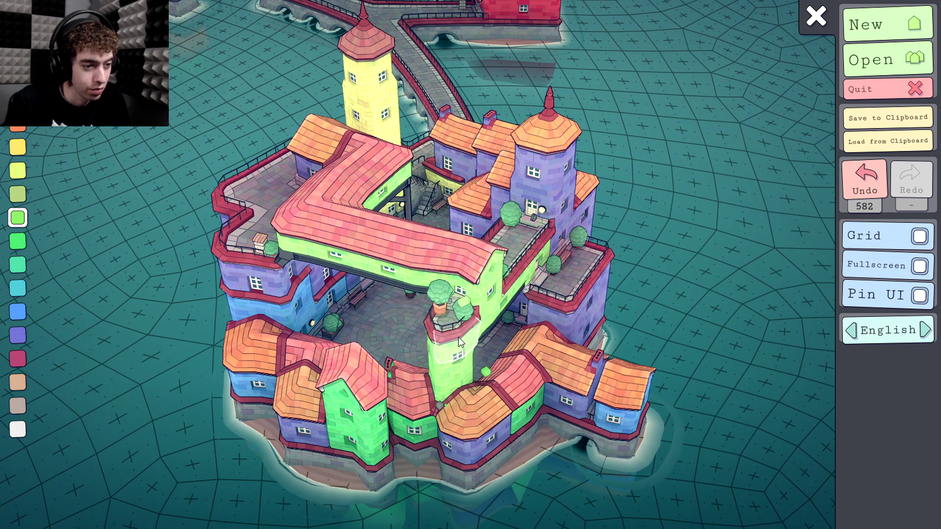
Build a two-storey light green house behind the raised wing, beside the violet houses at the rear of the plaza
left_click_drag(455, 290, 356, 314)
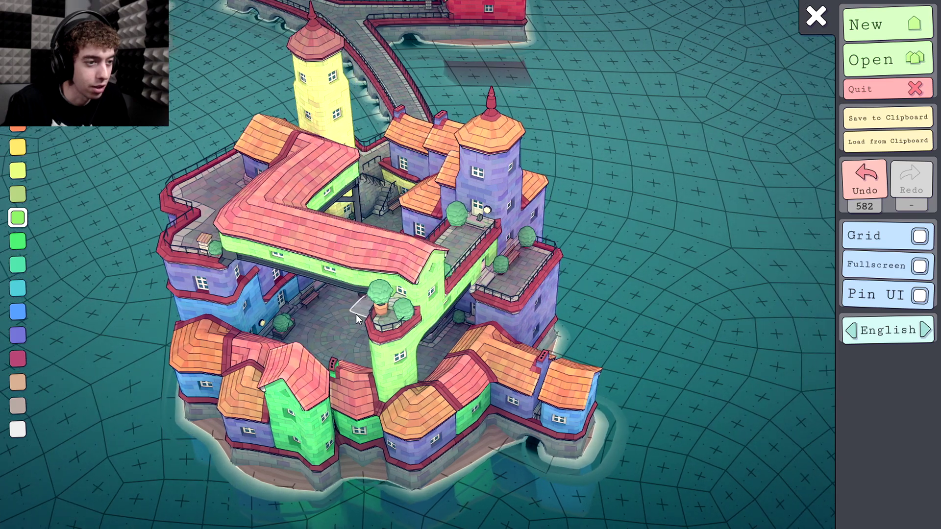
left_click(378, 182)
left_click(378, 182)
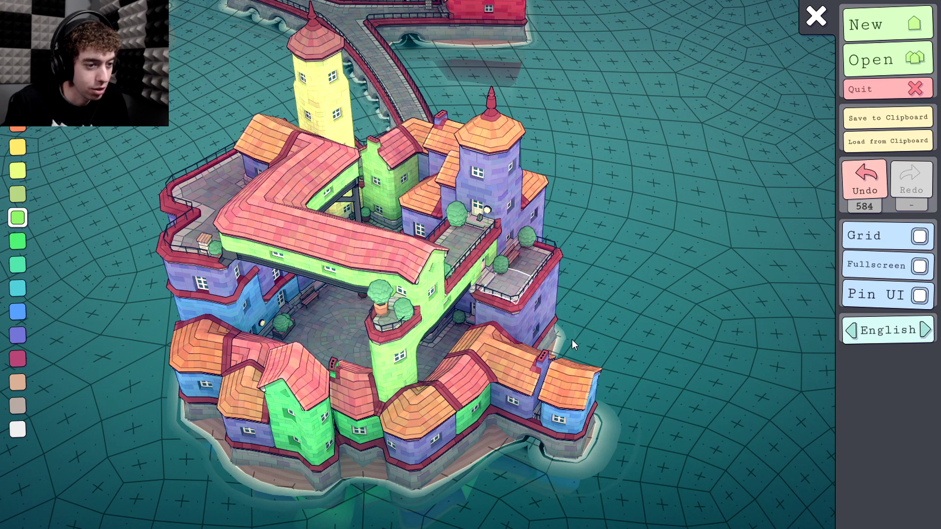
Add a light green storey over the low green and violet houses on the seaward edge, extending the violet terrace around the corner
left_click(484, 345)
right_click(444, 377)
right_click(402, 405)
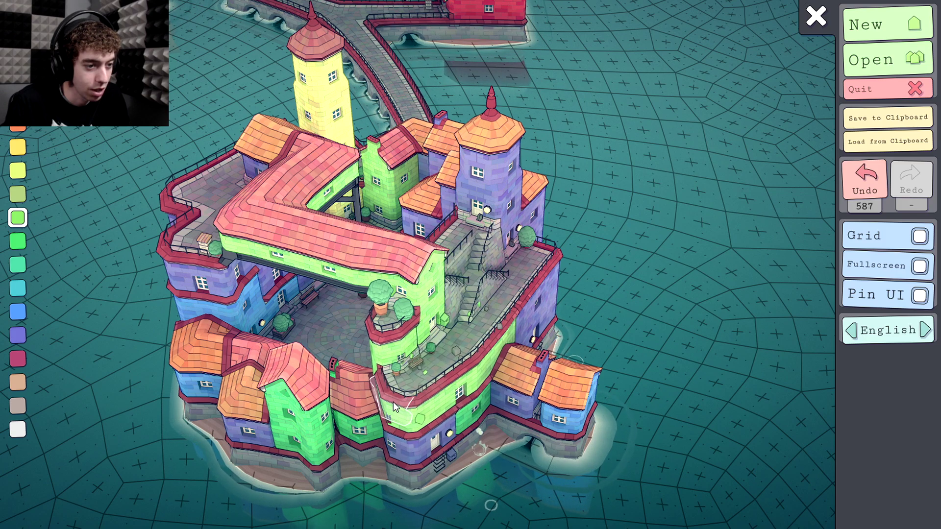
right_click(363, 385)
Add light green storeys on top of the tall green house and the low violet and blue houses beside it
left_click(293, 374)
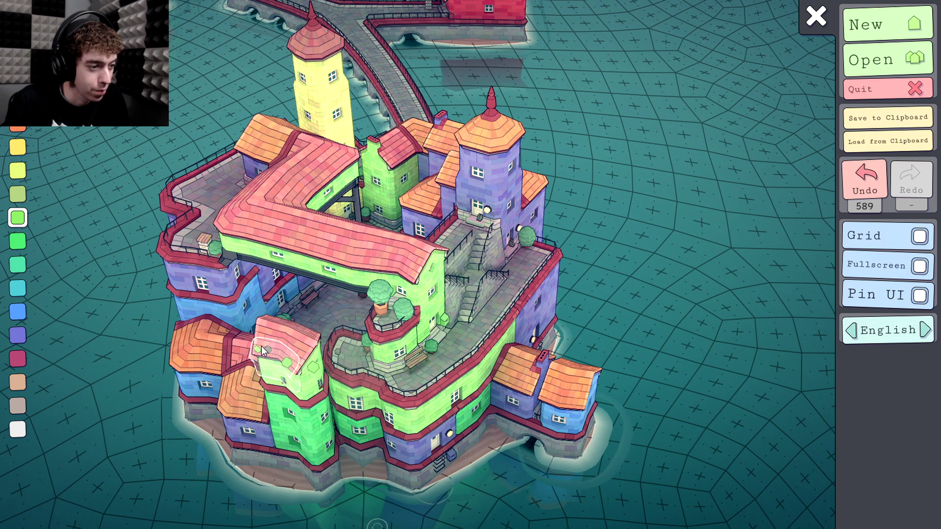
left_click(247, 359)
left_click(239, 379)
left_click(252, 329)
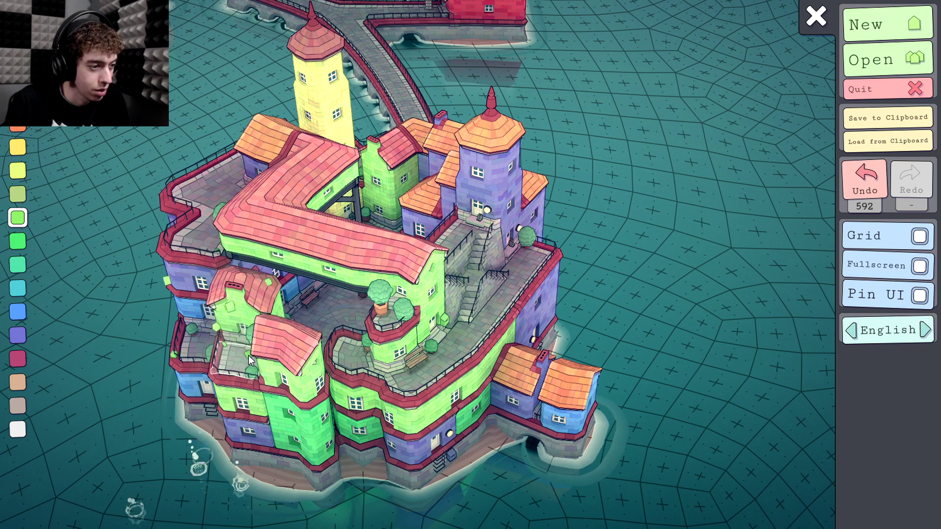
Raise the light green corner houses to the raised wing's height and fill between them to form one broad roof terrace
left_click(297, 348)
left_click(245, 286)
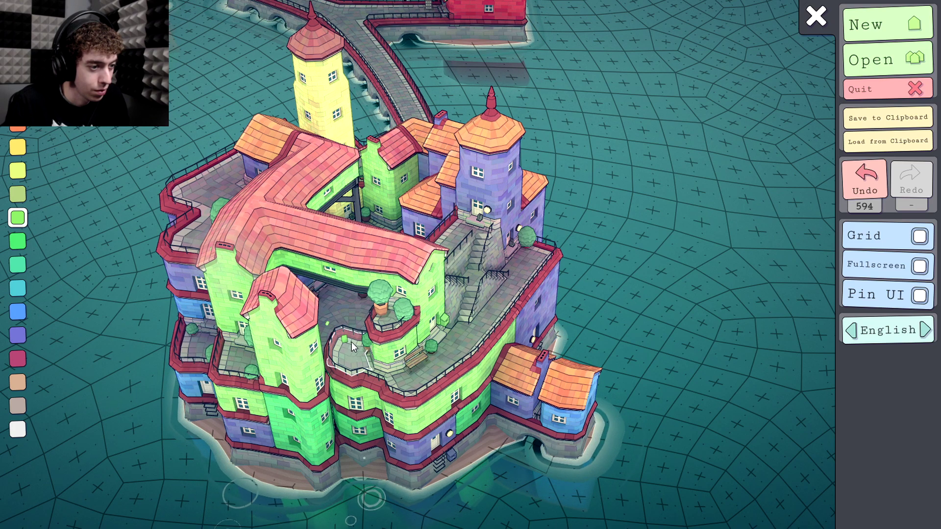
left_click(351, 341)
left_click(359, 291)
right_click(329, 308)
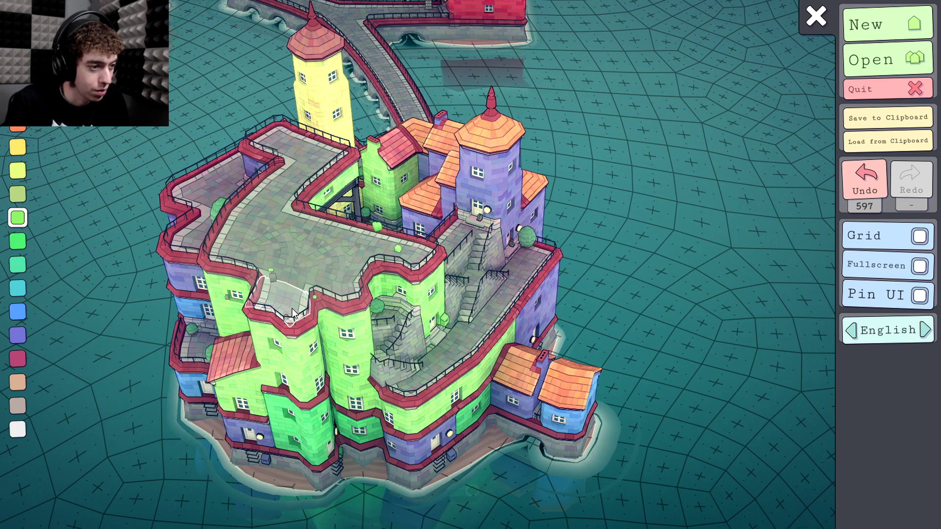
Build a tall light green tower against the yellow tower near the causeway, matching its full height
left_click_drag(420, 183, 213, 106)
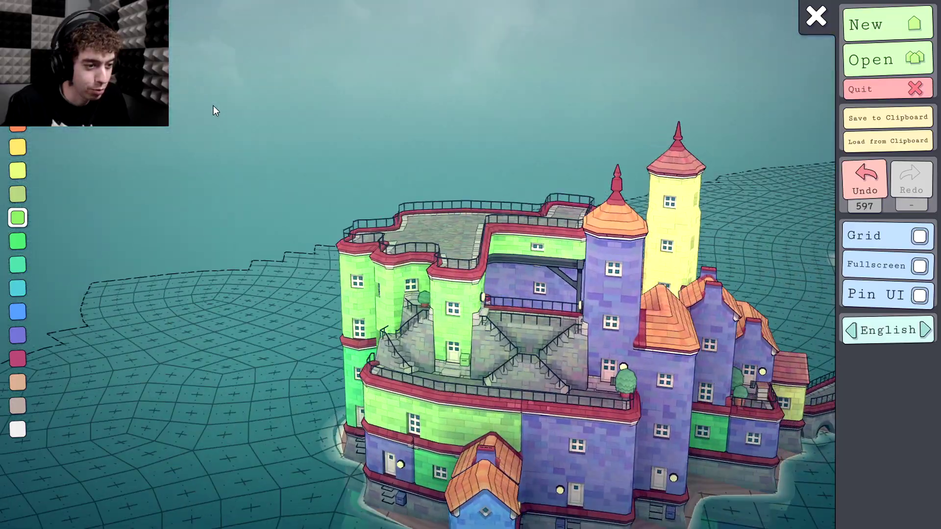
left_click_drag(443, 267, 304, 344)
left_click(294, 338)
left_click(287, 304)
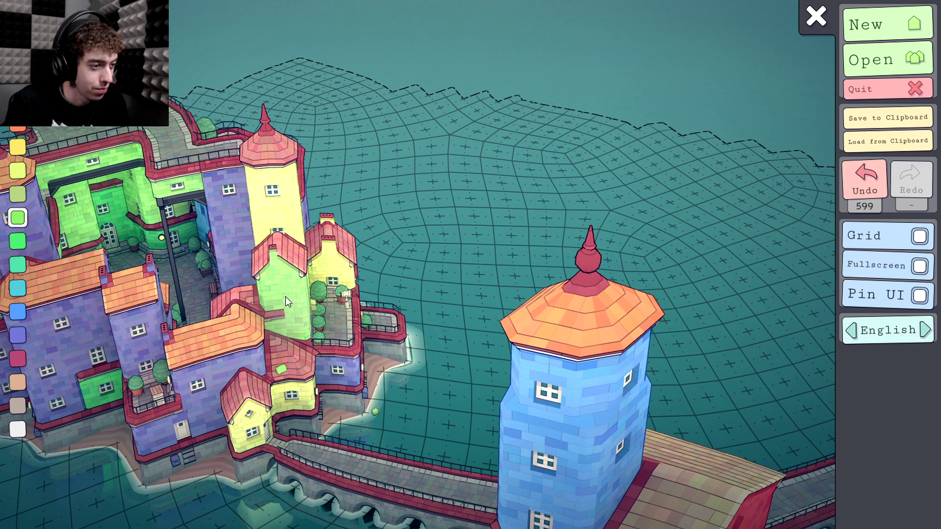
left_click_drag(285, 296, 378, 290)
left_click(363, 245)
left_click(362, 206)
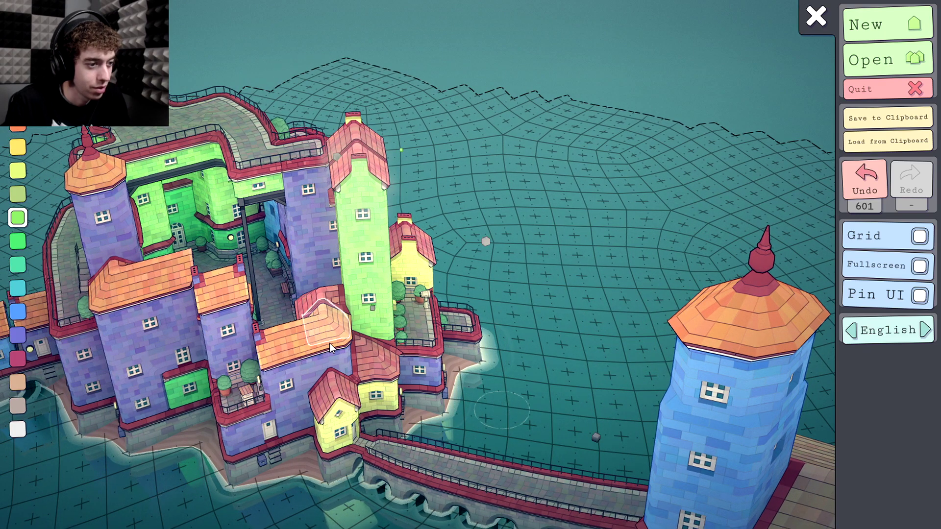
Add a shorter two-storey light green tower on the end of the violet row, in front of the tall light green one
left_click(329, 341)
left_click(320, 304)
key("a")
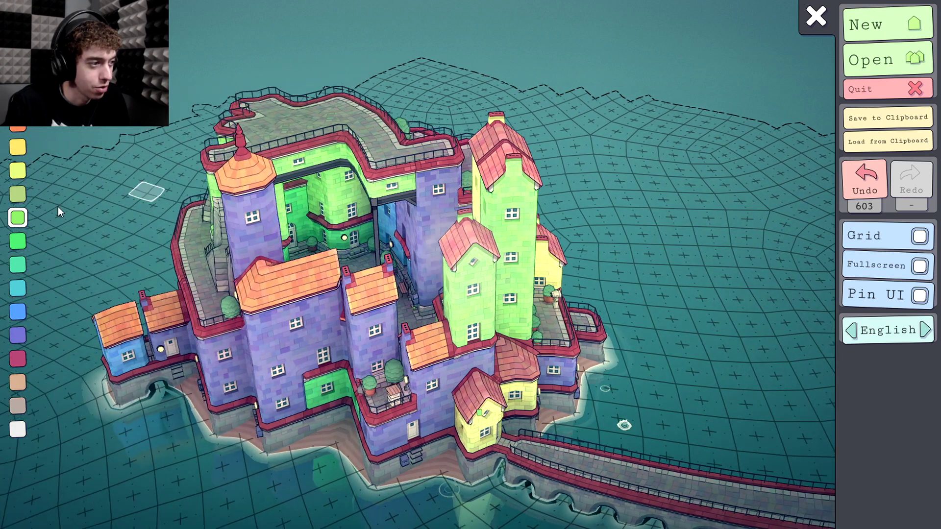
Extend the high roof terrace in violet over to the shorter light green tower and raise the neighbouring violet house
left_click(24, 327)
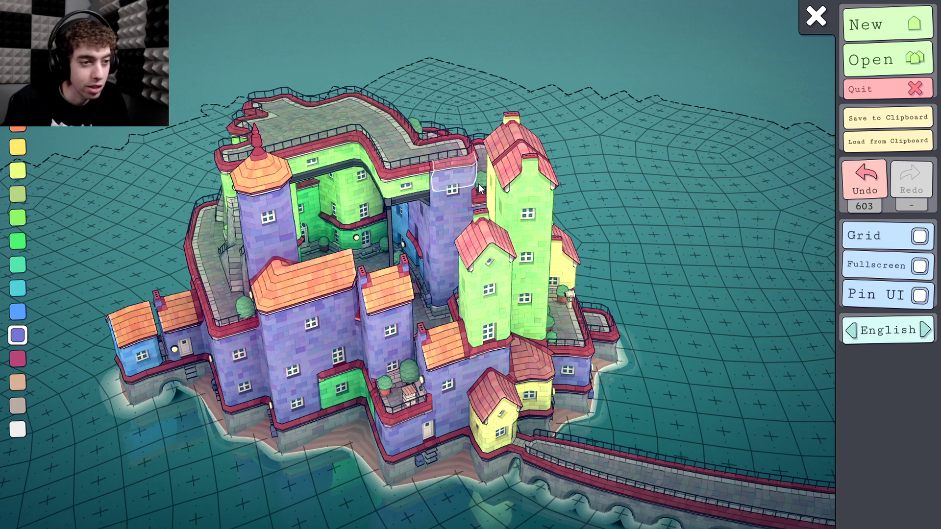
left_click(455, 190)
left_click(456, 203)
left_click(394, 190)
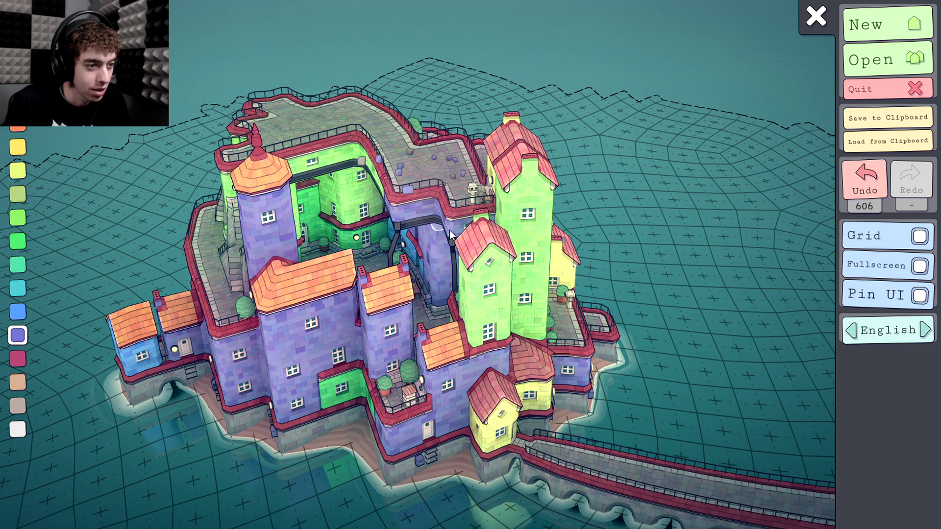
left_click(451, 232)
left_click(464, 275)
left_click(397, 295)
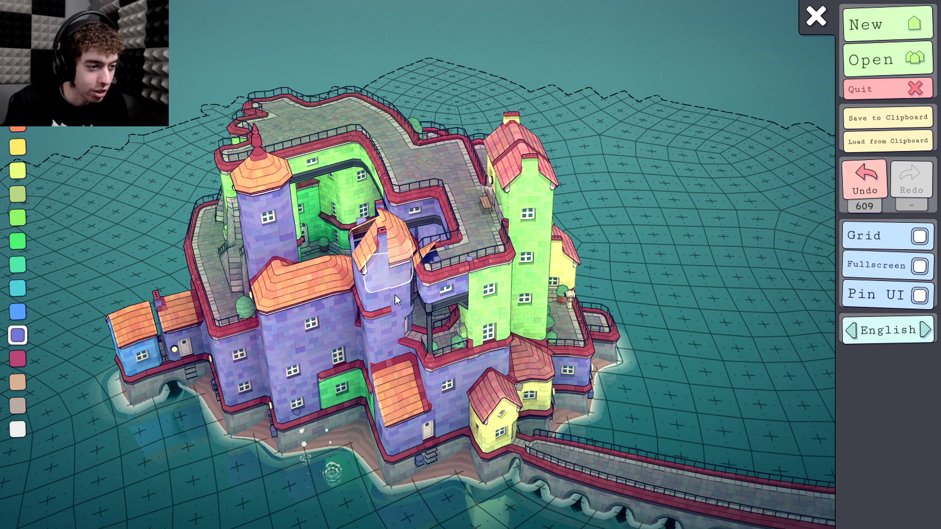
Build a violet wing from the high roof terrace across the courtyard to the pointed violet tower
left_click_drag(379, 291, 495, 277)
left_click_drag(275, 314, 410, 348)
left_click(370, 299)
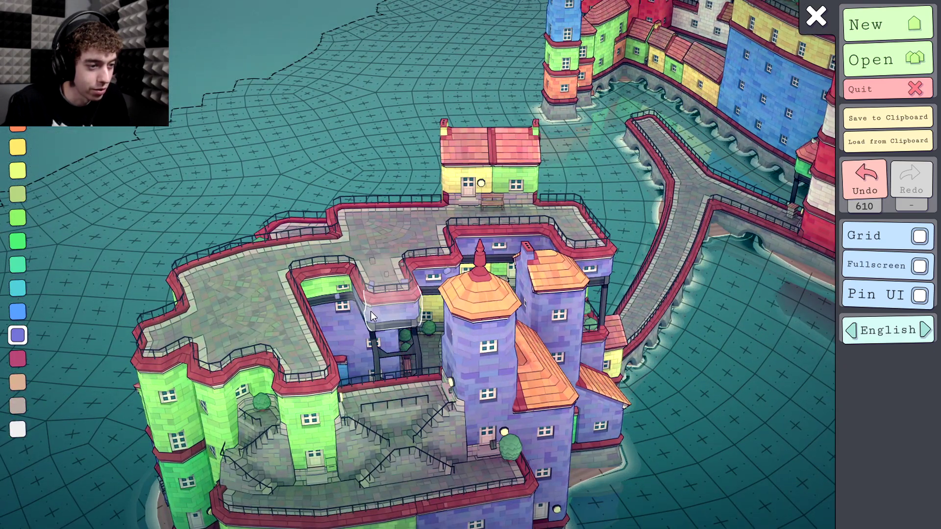
left_click(390, 347)
left_click(400, 375)
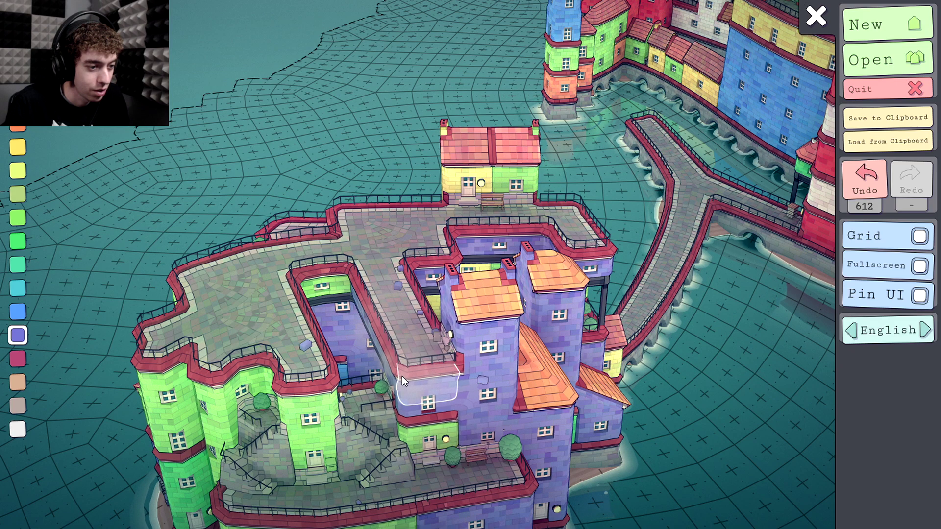
Fill the courtyard opening and the balcony niche beside the new wing with violet, and raise the violet tower one storey
left_click(344, 305)
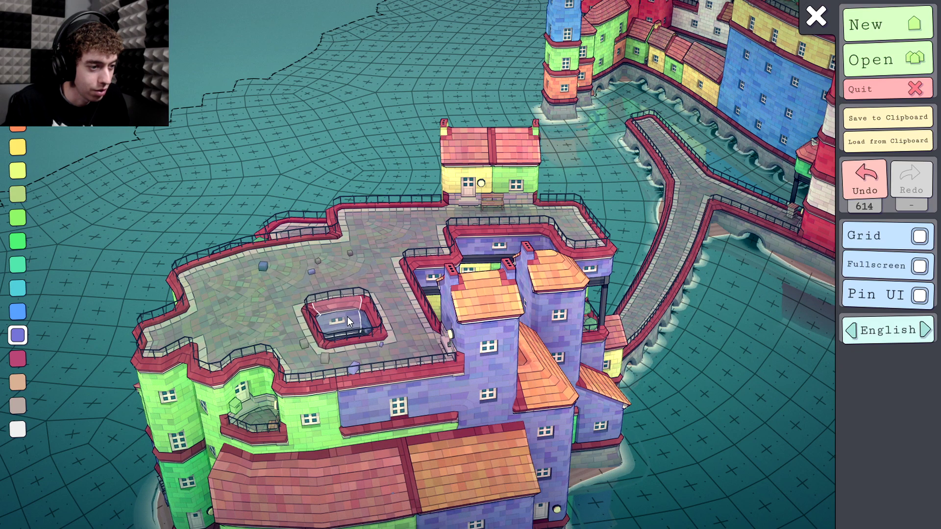
left_click(347, 316)
left_click(265, 417)
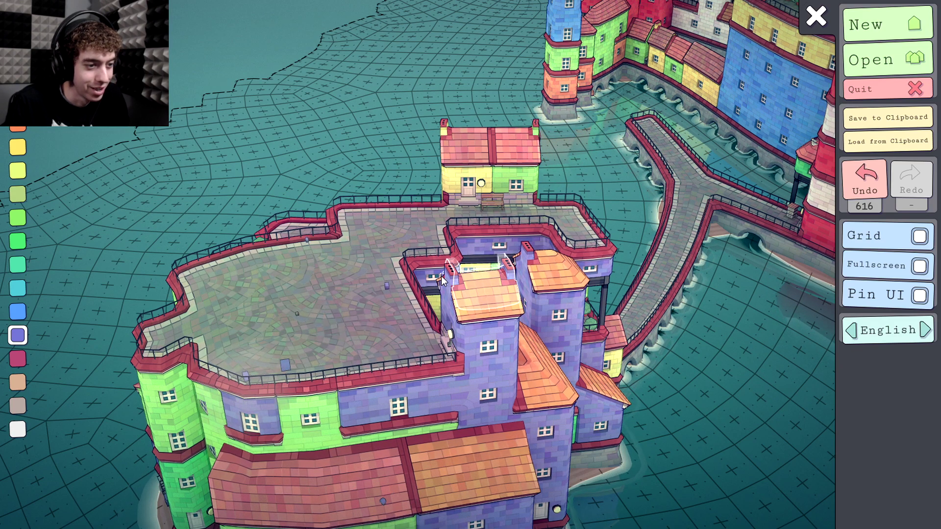
left_click(486, 287)
Close the remaining openings in the roof terrace beside the violet towers with violet and teal blocks
left_click_drag(487, 281, 344, 274)
left_click(412, 290)
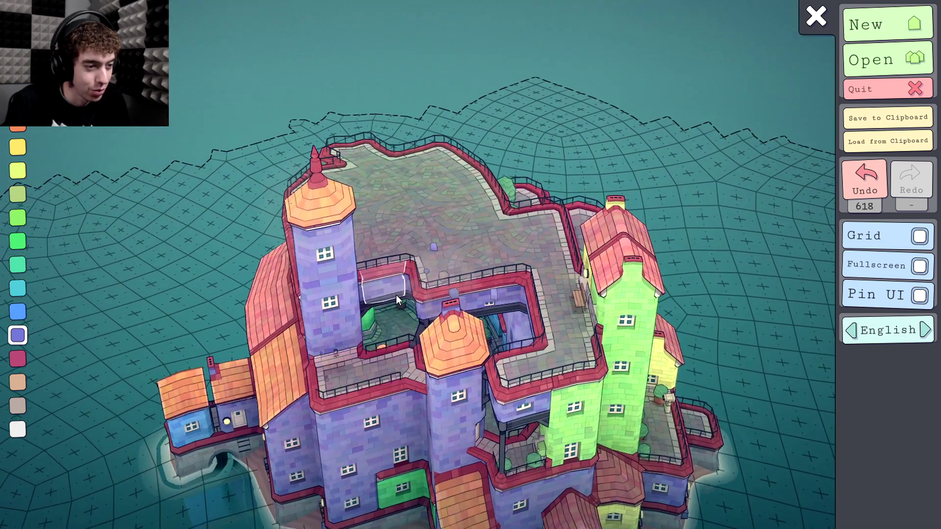
left_click(396, 295)
left_click(398, 323)
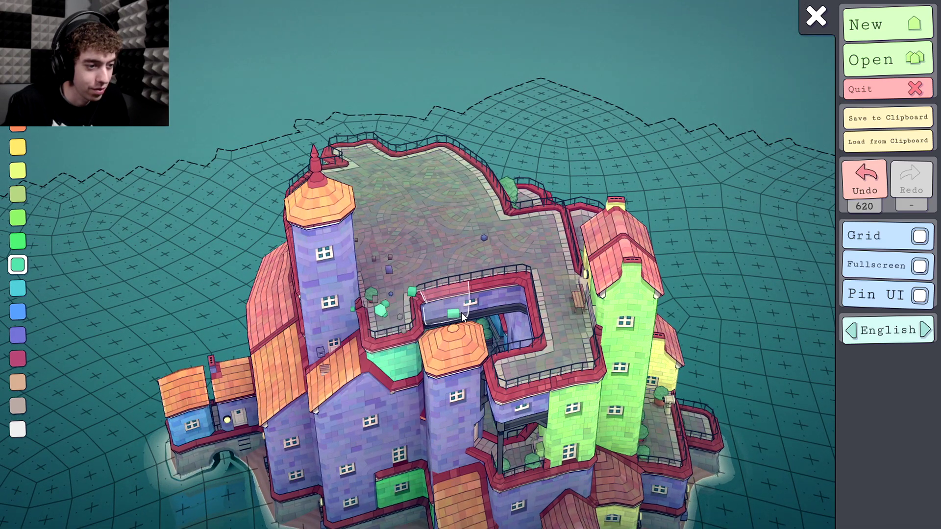
left_click(457, 307)
left_click(508, 305)
left_click(507, 344)
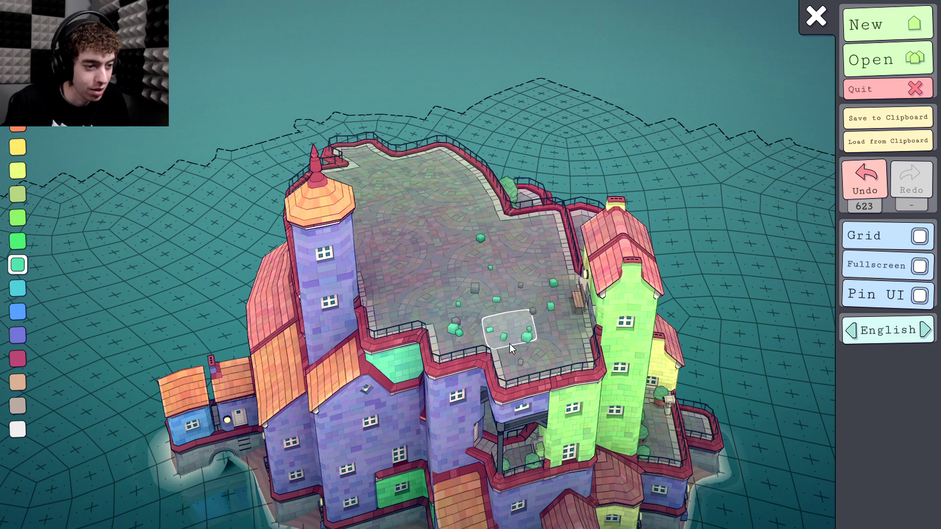
Add an overhanging teal room above the yellow gatehouse and fill the open balcony gap in the violet facade with teal
left_click_drag(510, 344, 546, 344)
left_click_drag(564, 258, 552, 200)
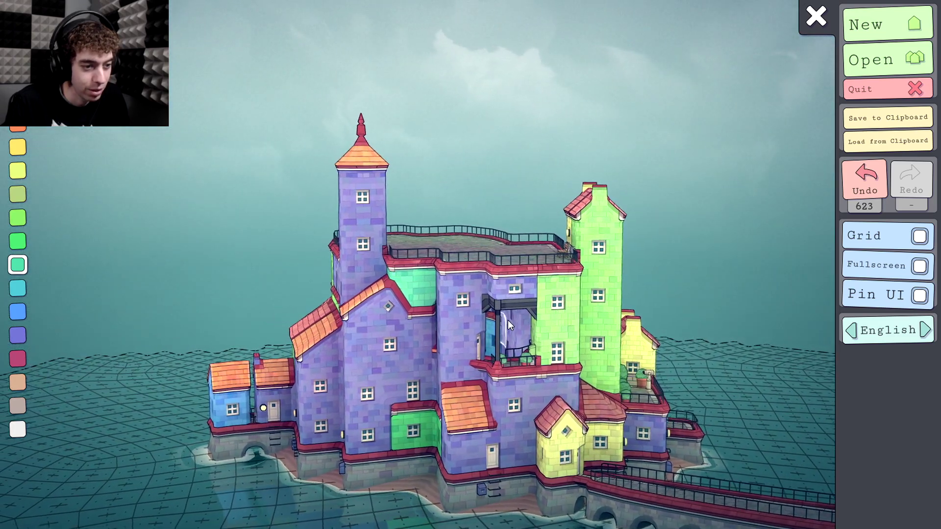
left_click(540, 329)
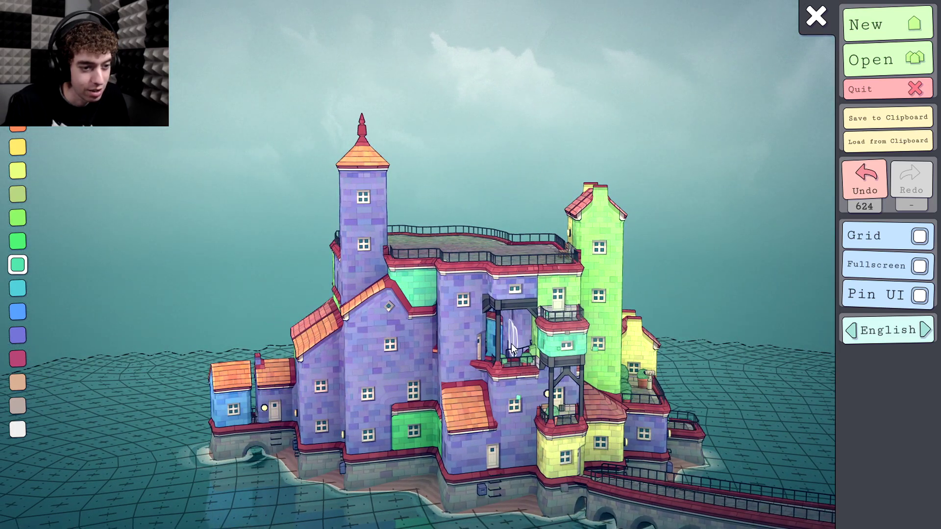
left_click_drag(512, 343, 605, 362)
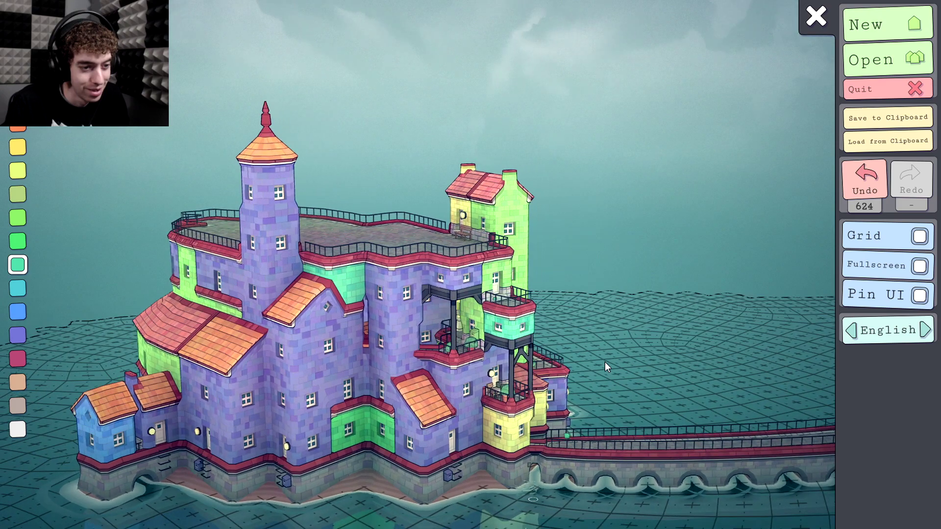
left_click(474, 332)
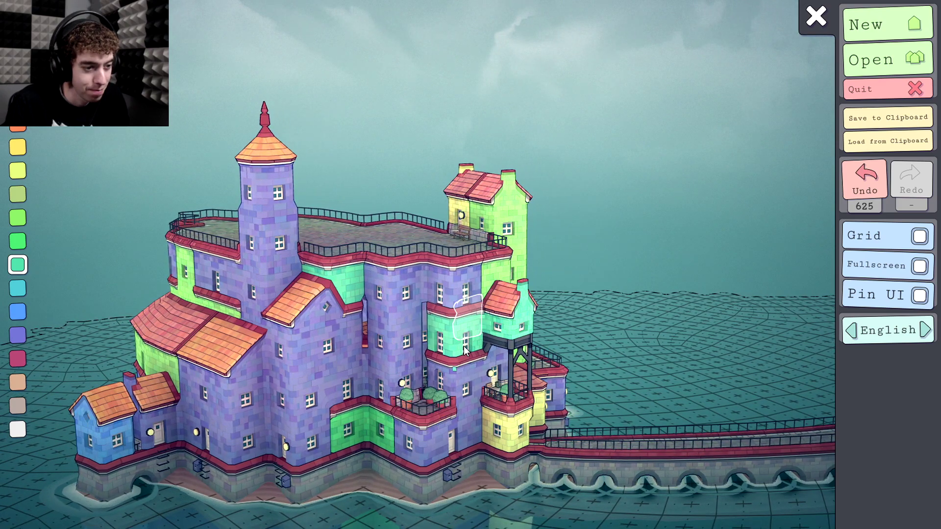
left_click(376, 327)
Fill the gap between the yellow tower and the violet block with teal, and stack teal storeys on the low yellow houses
left_click_drag(373, 388, 252, 391)
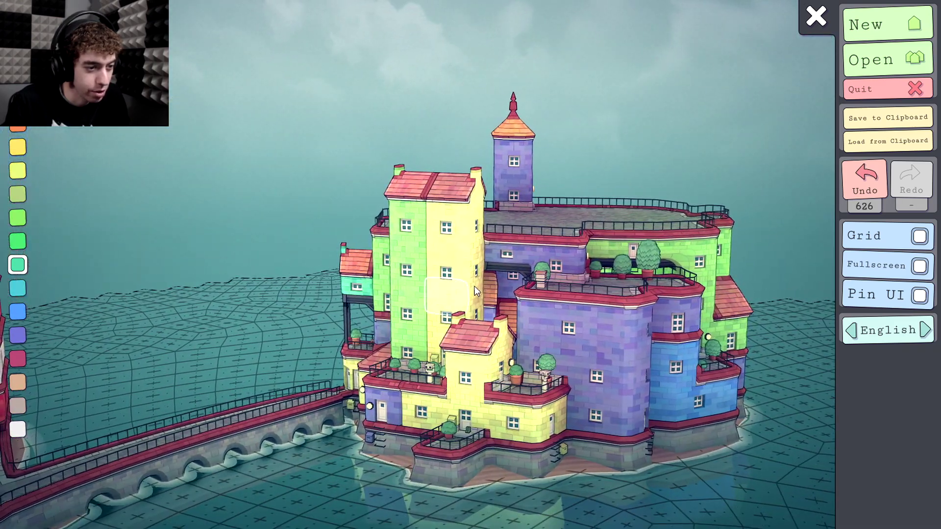
left_click(493, 277)
left_click(479, 302)
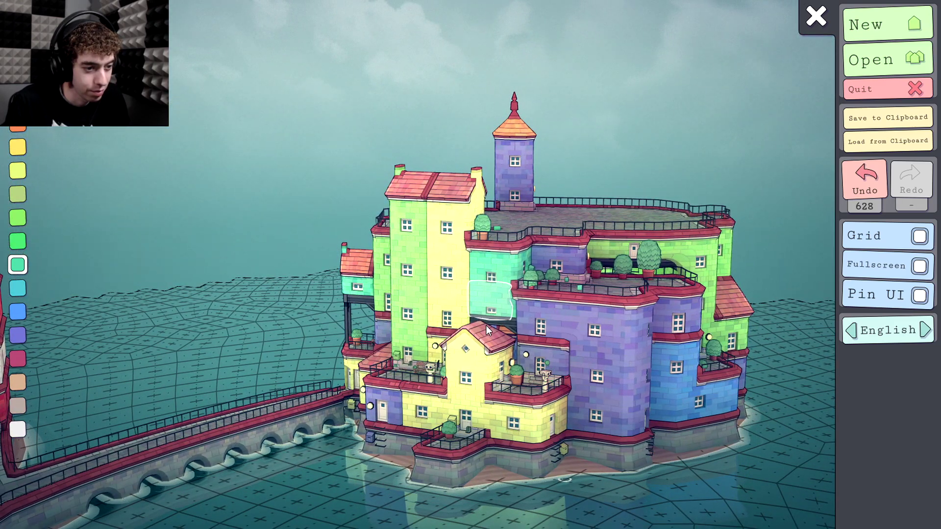
left_click(489, 349)
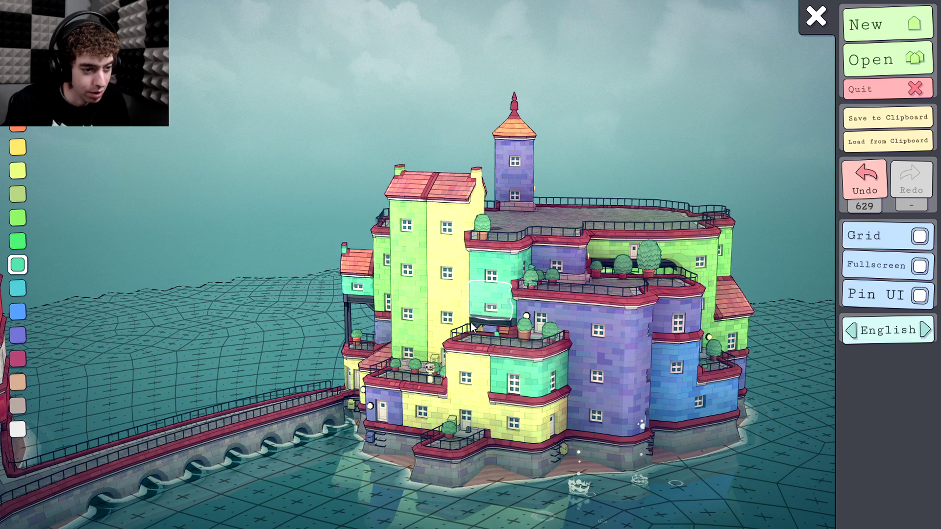
left_click(476, 327)
Add teal blocks over the violet block's planted terrace, bringing that side up to the high roof terrace
left_click_drag(520, 357, 414, 366)
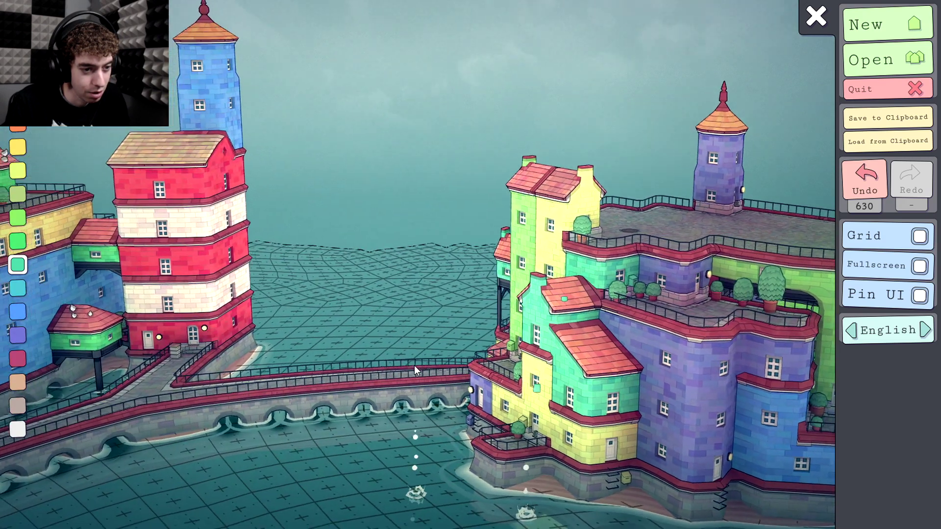
left_click(497, 306)
left_click(526, 327)
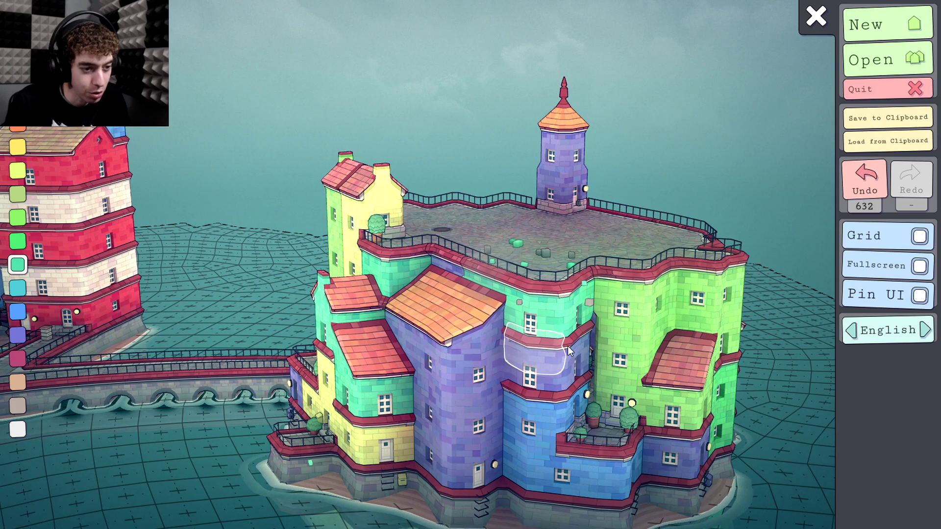
Build an overhanging teal room above the blue corner house and continue it around the adjoining green corner
left_click_drag(568, 351, 382, 354)
left_click(368, 344)
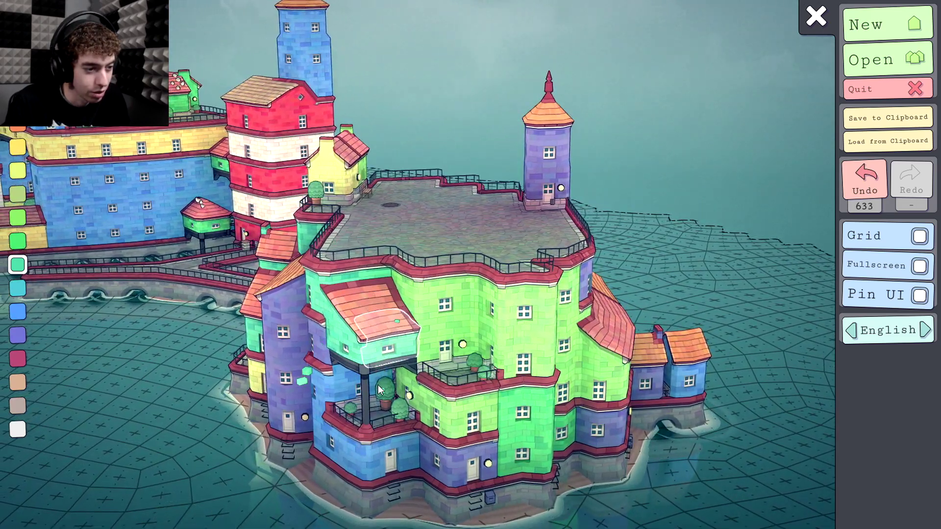
left_click(382, 395)
left_click_drag(472, 395, 315, 325)
left_click(305, 314)
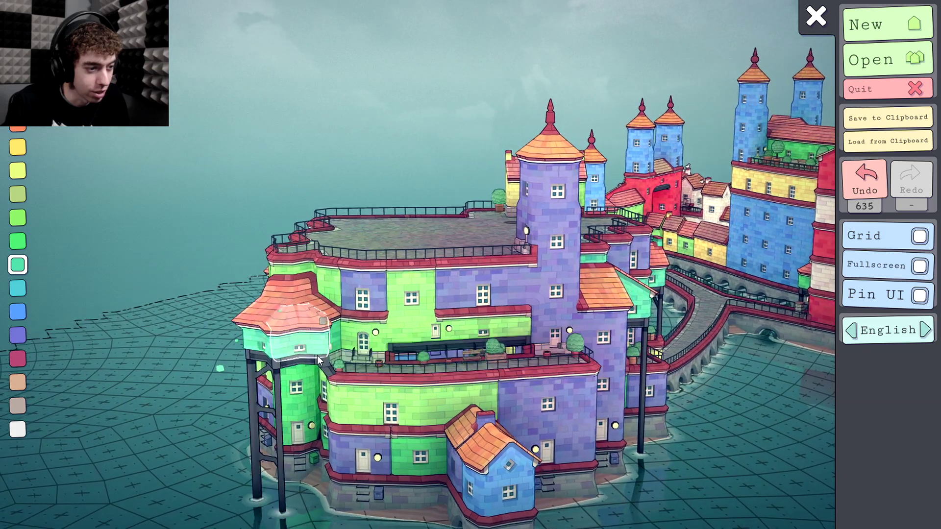
Extend the overhanging teal corner down to the quay and up to the high roof terrace as a solid block
left_click(312, 385)
left_click(306, 446)
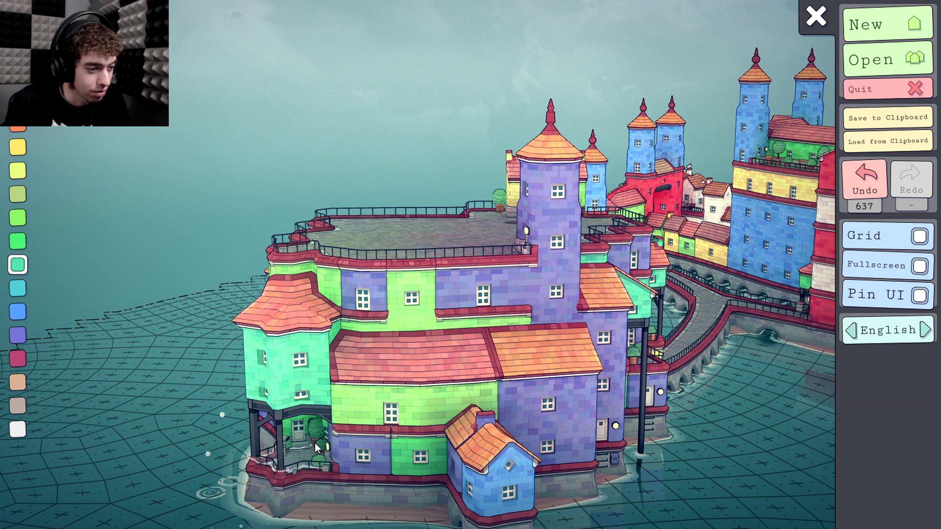
left_click(315, 444)
left_click(312, 293)
key("q")
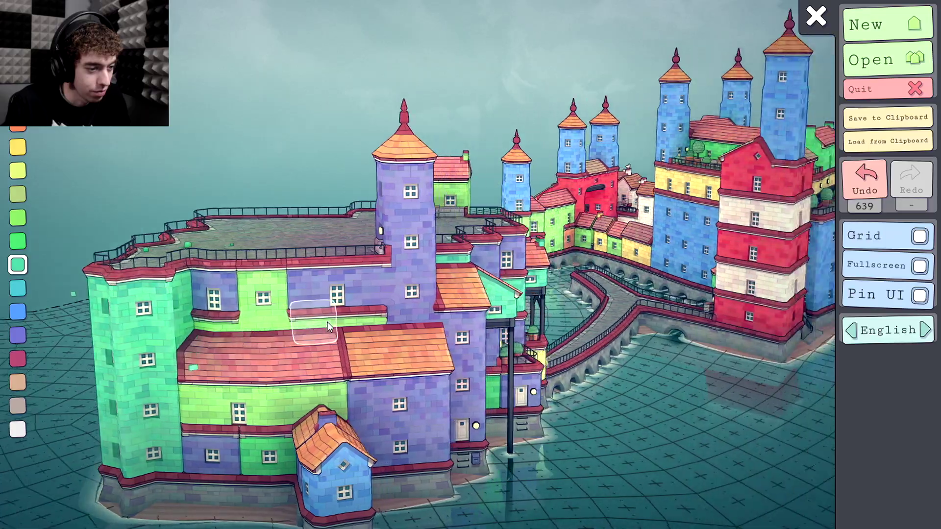
left_click_drag(327, 322, 425, 277)
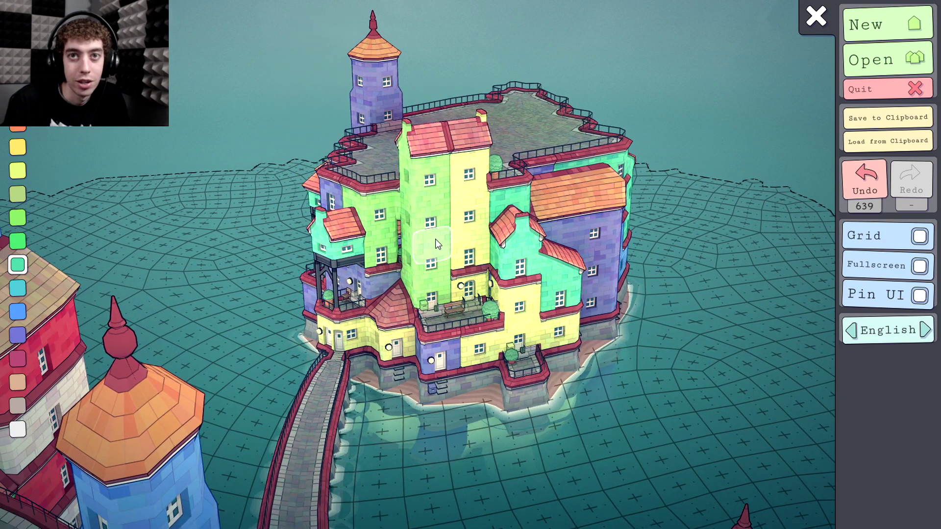
Build a walkway out over the water from the small blue corner house and place a teal house at its end
scroll(436, 239, "down", 3)
scroll(321, 361, "up", 5)
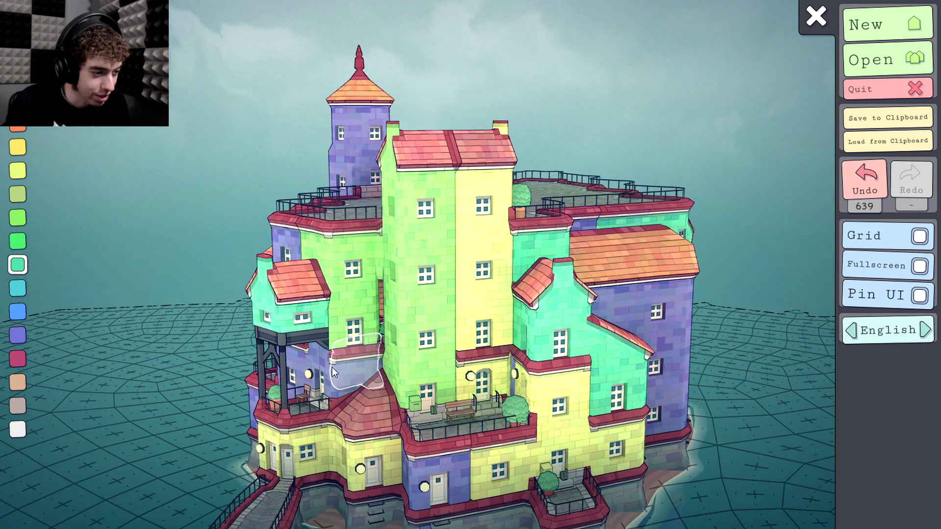
left_click_drag(267, 470, 687, 427)
left_click_drag(255, 349, 580, 375)
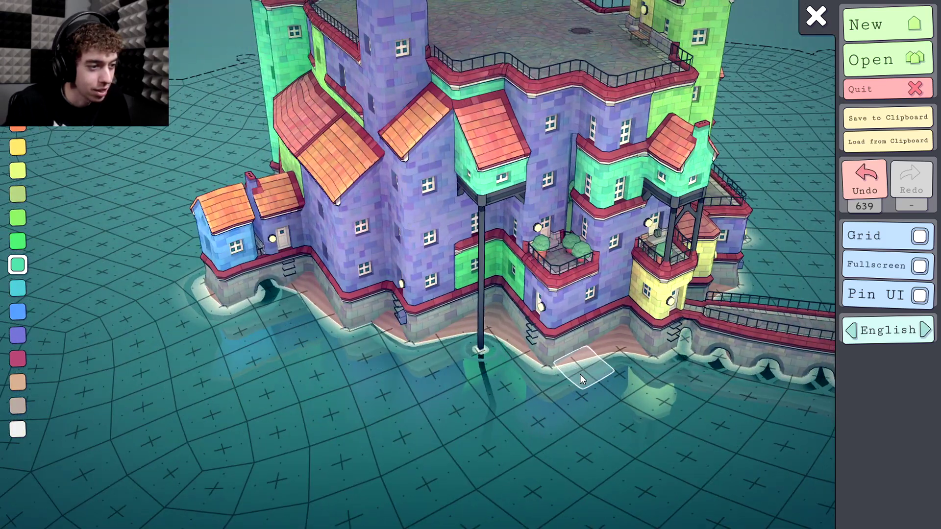
left_click(223, 291)
left_click(238, 321)
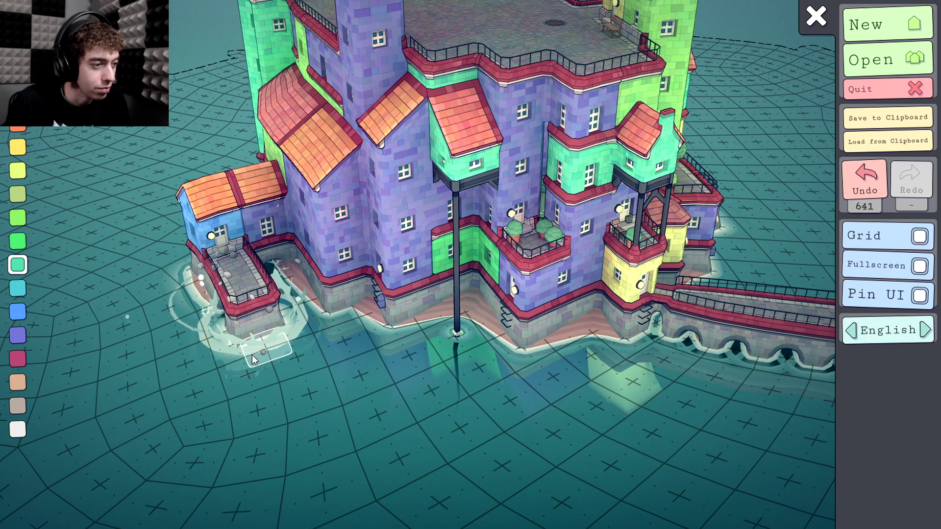
mouse_move(252, 355)
left_mouse_down()
mouse_move(293, 444)
mouse_move(323, 474)
mouse_move(384, 489)
left_mouse_up()
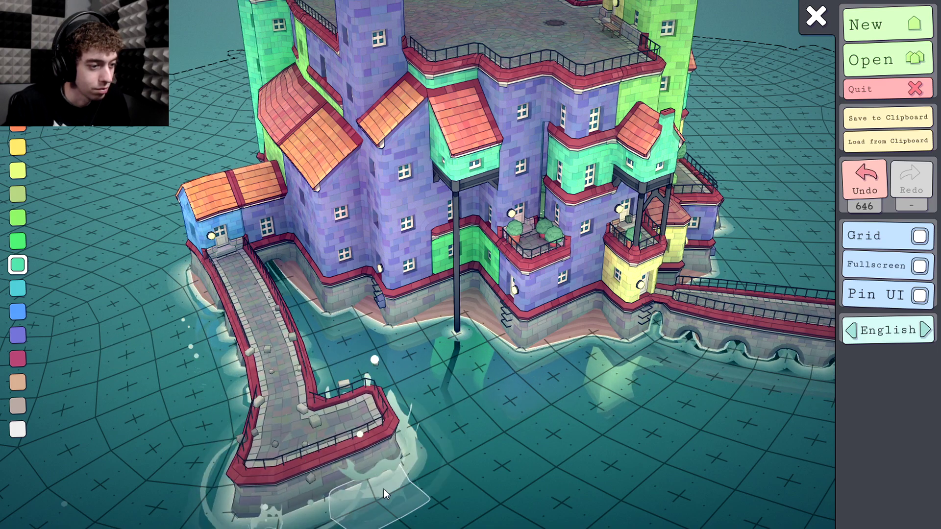
left_click(434, 470)
left_click(439, 434)
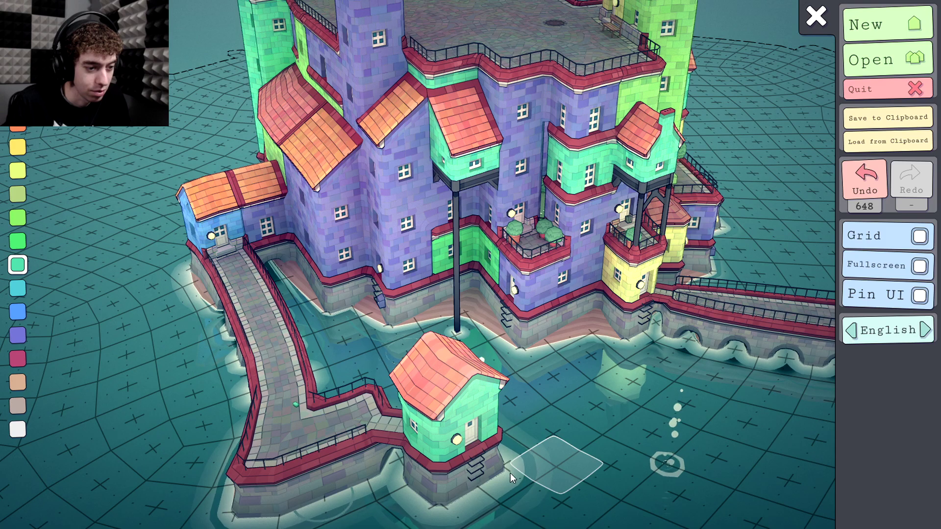
Continue the walkway from the teal house across the water to the red-and-white striped tower, widening it near the tower
left_click(515, 491)
mouse_move(515, 491)
left_mouse_down()
mouse_move(335, 424)
mouse_move(223, 439)
mouse_move(323, 498)
mouse_move(397, 497)
mouse_move(461, 516)
left_mouse_up()
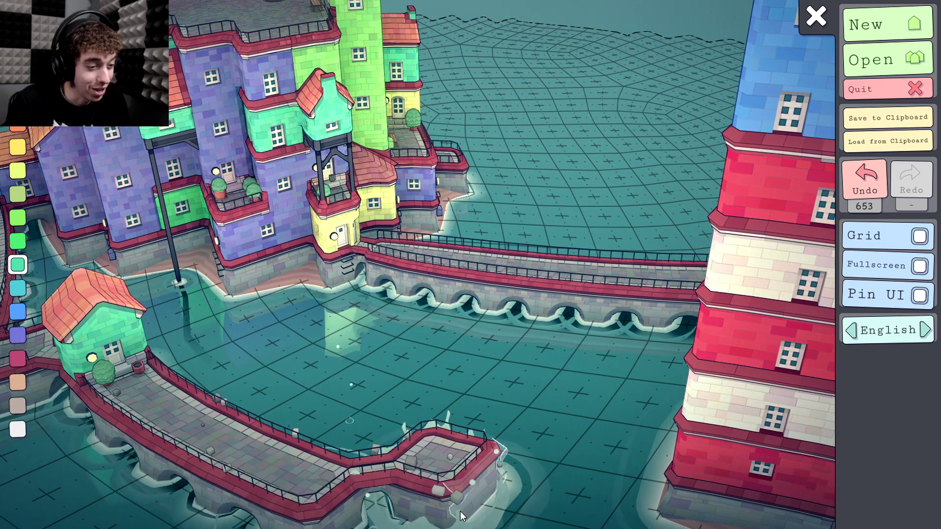
left_click(596, 503)
left_click_drag(597, 499, 399, 433)
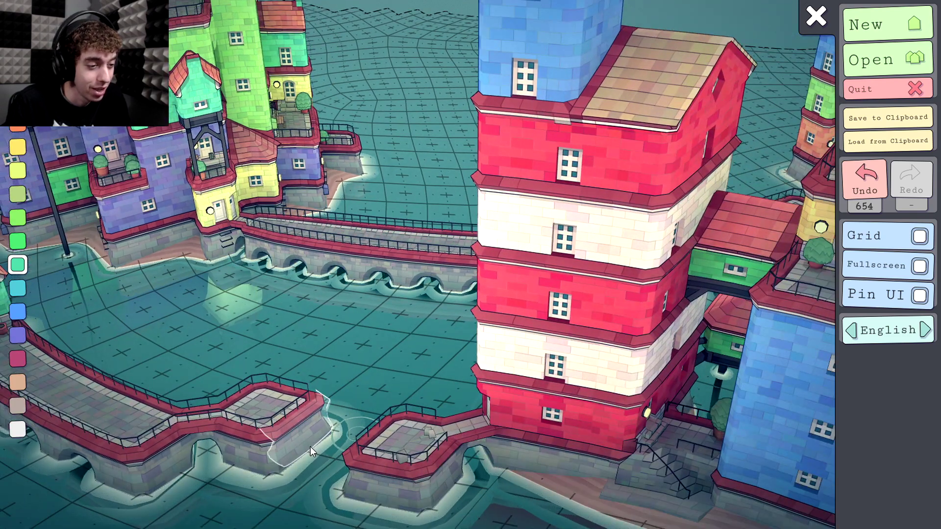
left_click(311, 447)
left_click(326, 458)
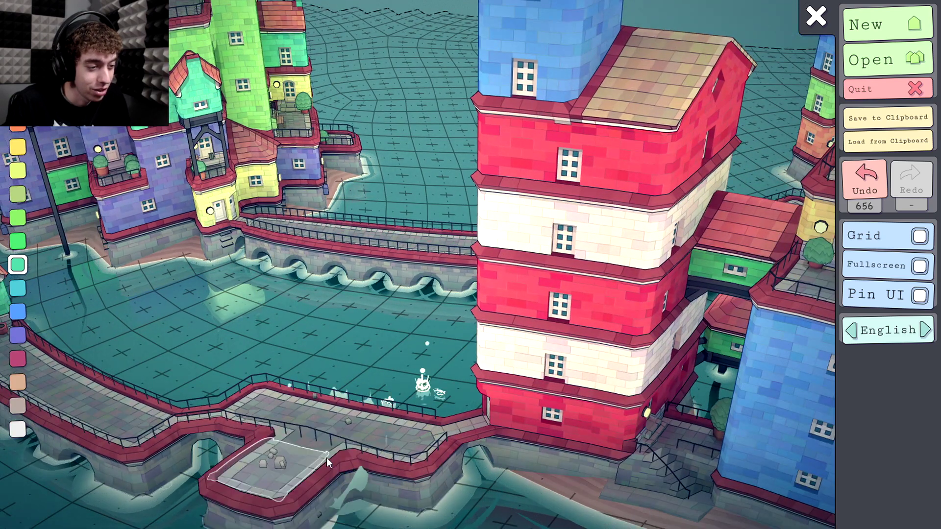
Cover the widened walkway beside the striped tower with connected one-storey teal houses and add a second storey in their middle
left_click(229, 447)
left_click(245, 427)
left_click(220, 441)
left_click(309, 432)
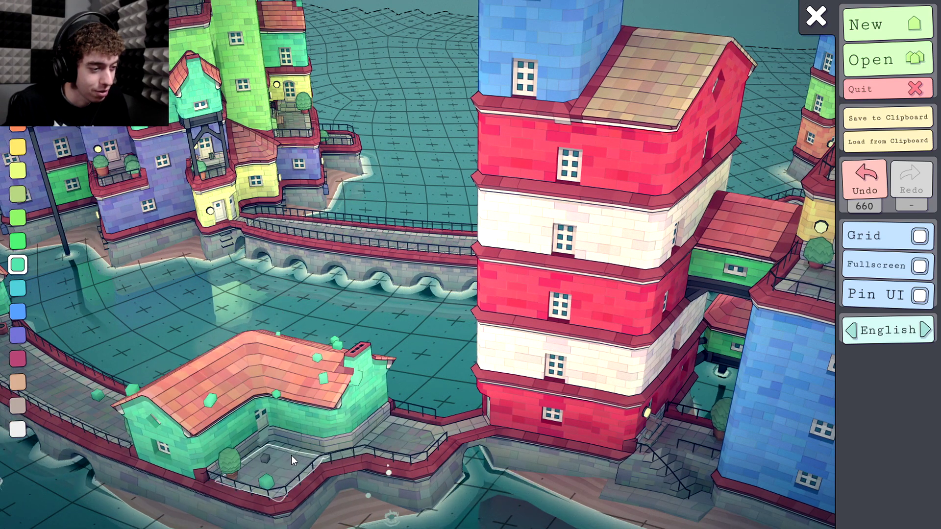
left_click(388, 441)
left_click(400, 437)
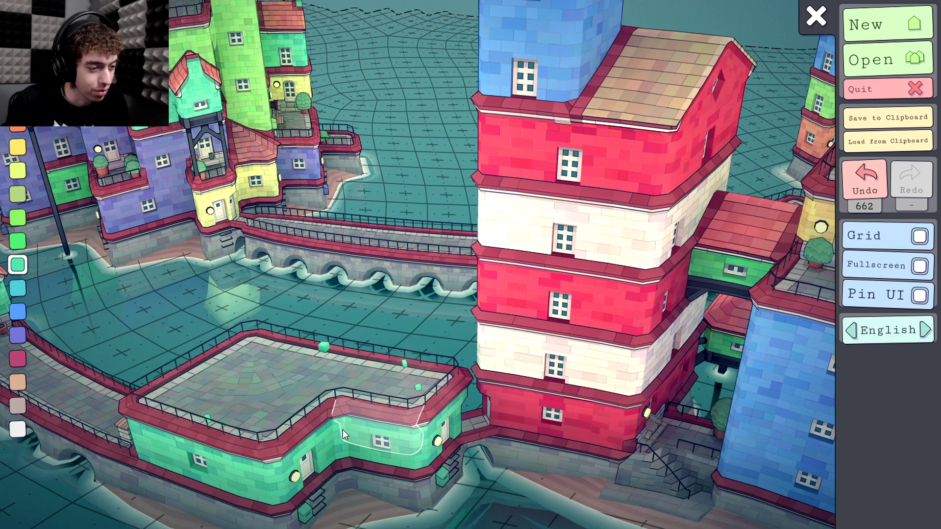
left_click(328, 370)
Scatter small teal houses across the linked island's high roof terrace
scroll(338, 394, "down", 4)
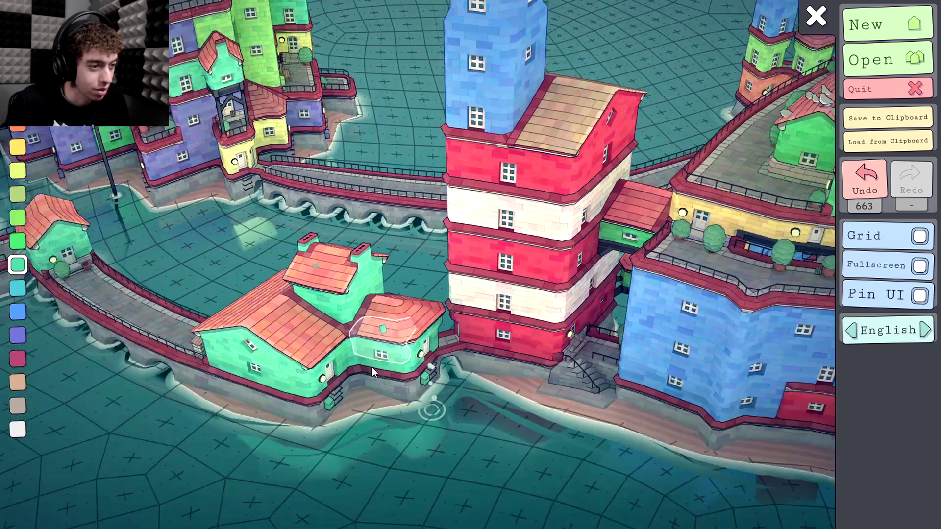
scroll(373, 367, "down", 10)
scroll(383, 367, "up", 5)
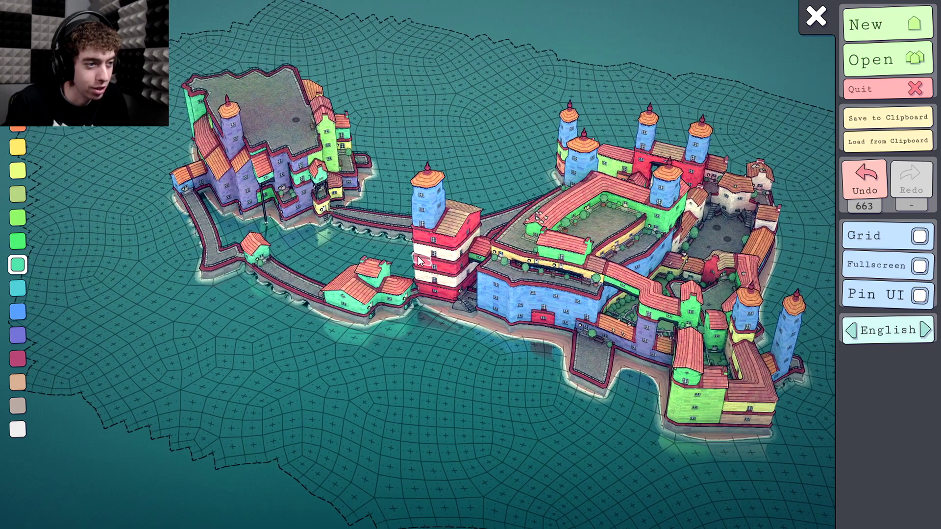
left_click(285, 90)
left_click(248, 118)
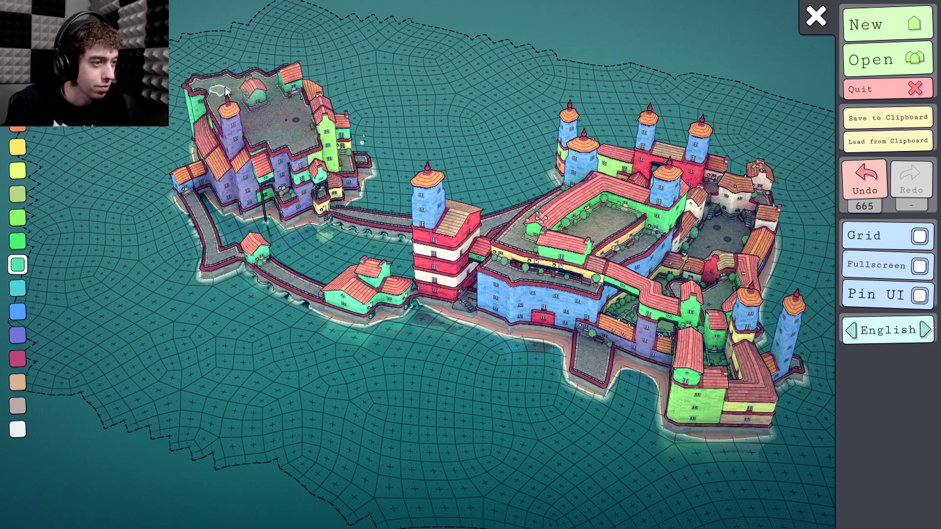
left_click(226, 91)
left_click(267, 109)
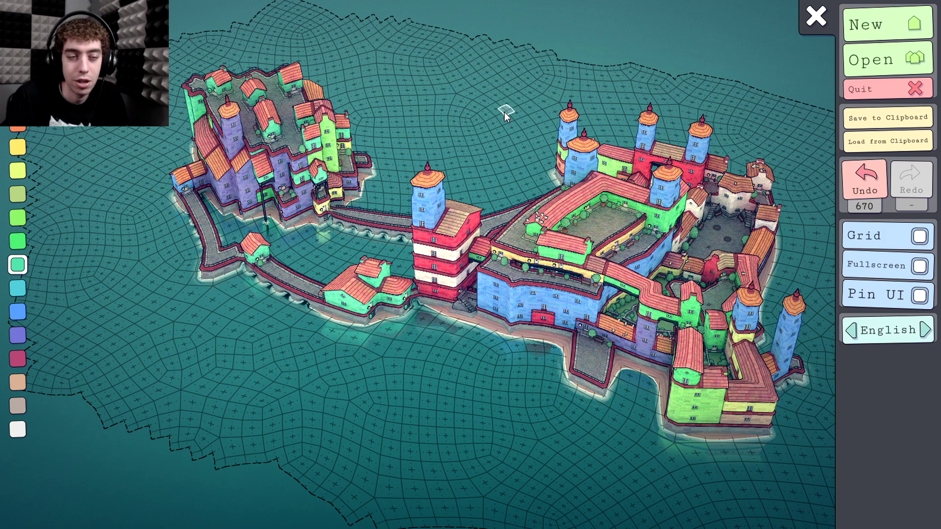
Hide the building grid, and switch the interface language to Español (ES) and back to English
left_click_drag(461, 121, 257, 73)
left_click(915, 240)
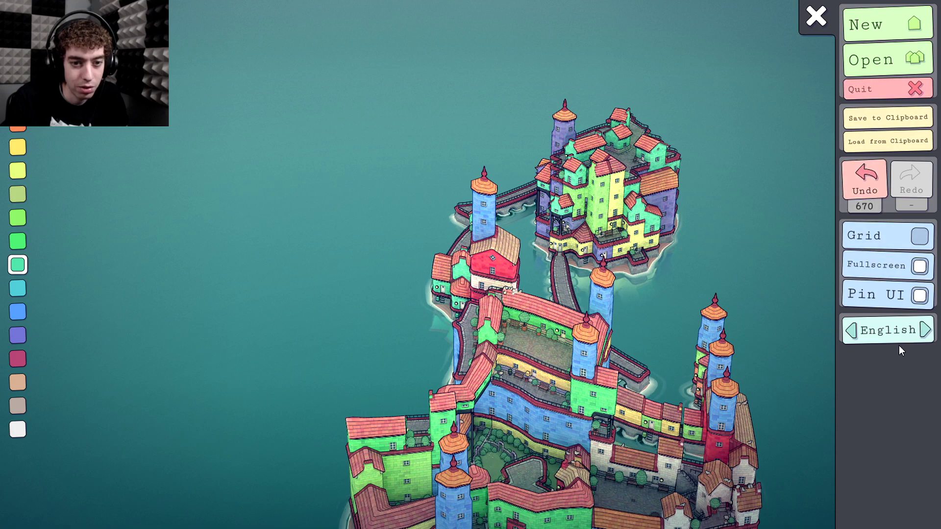
left_click(926, 330)
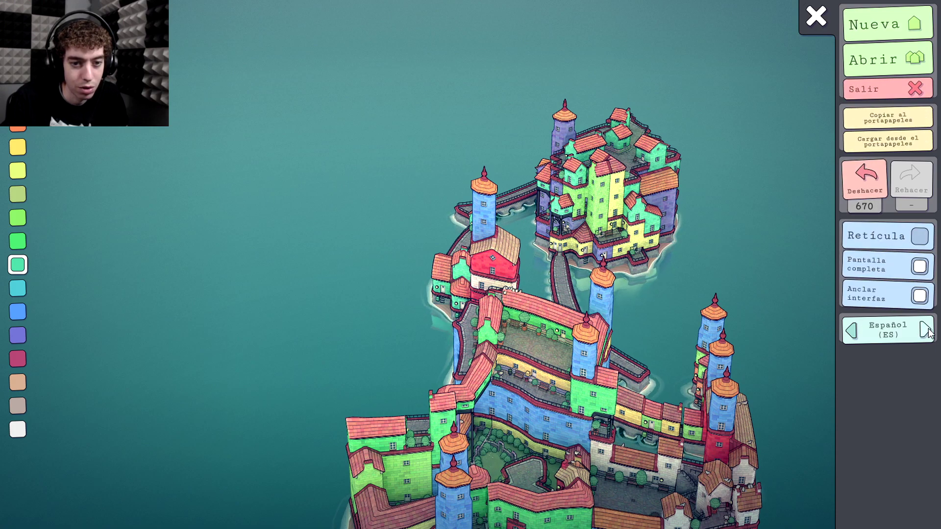
left_click(853, 338)
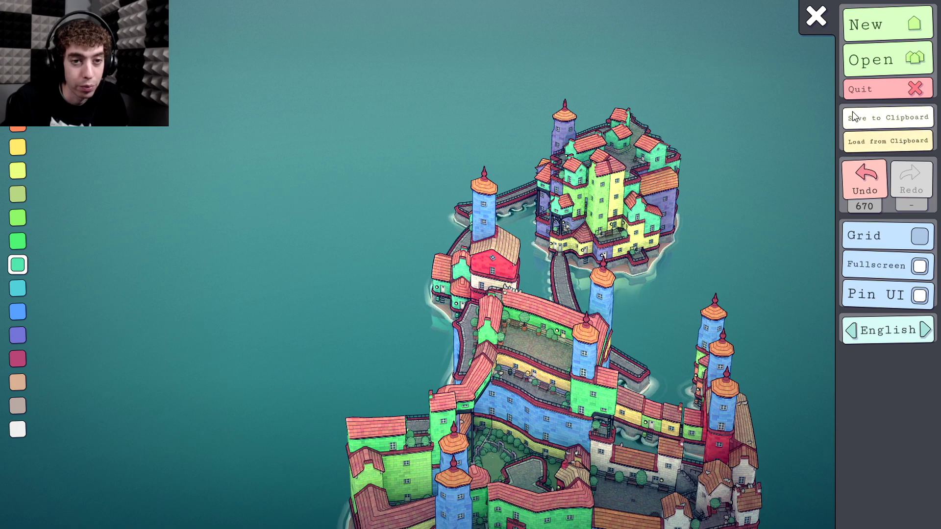
Start a new town
left_click(887, 22)
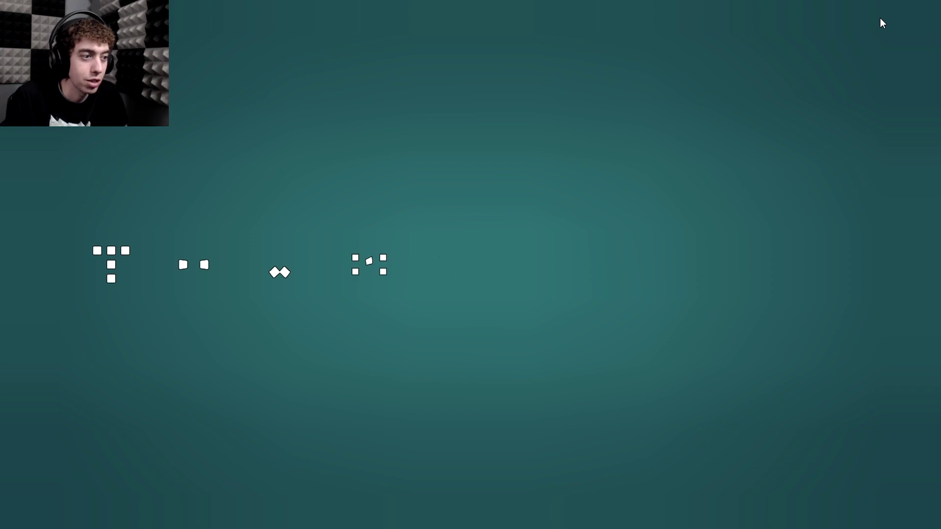